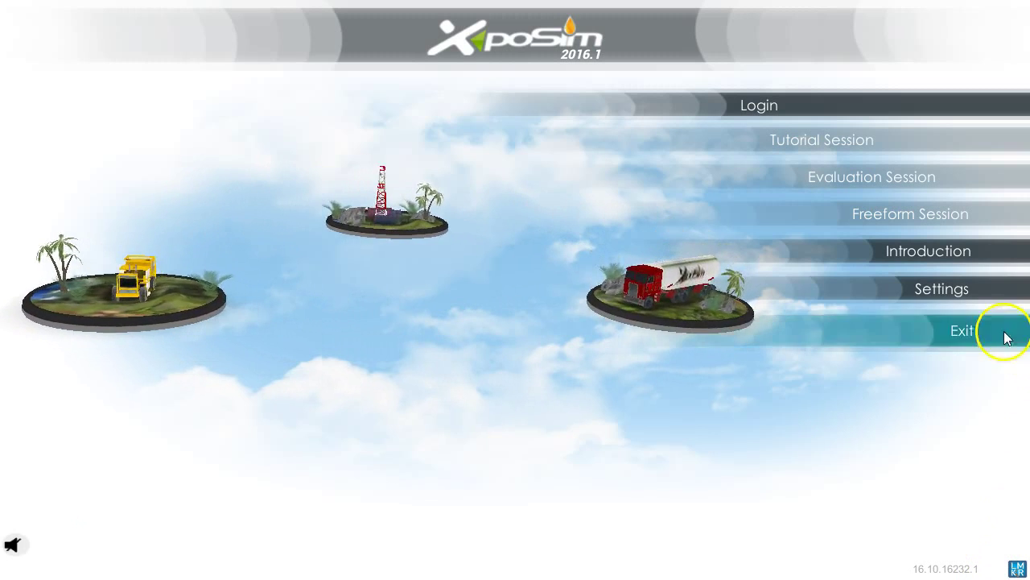
Read the program introduction and check the data source address in settings.
click(939, 255)
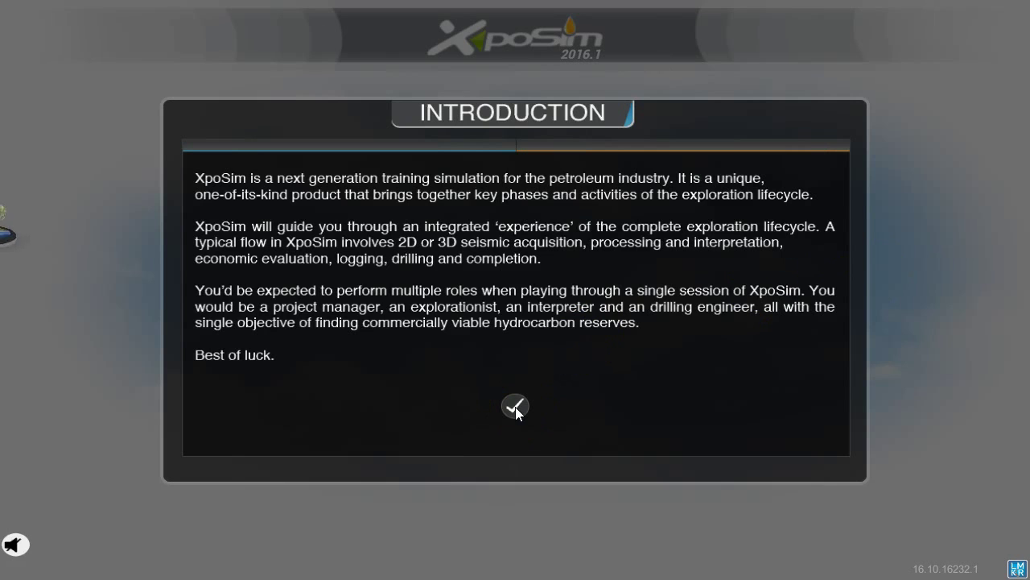
click(515, 407)
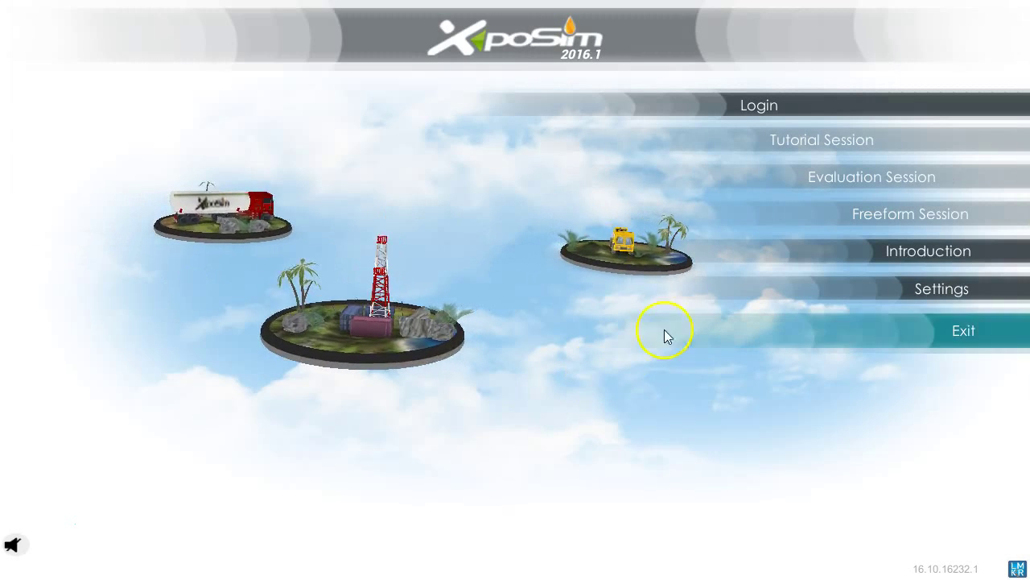
click(891, 290)
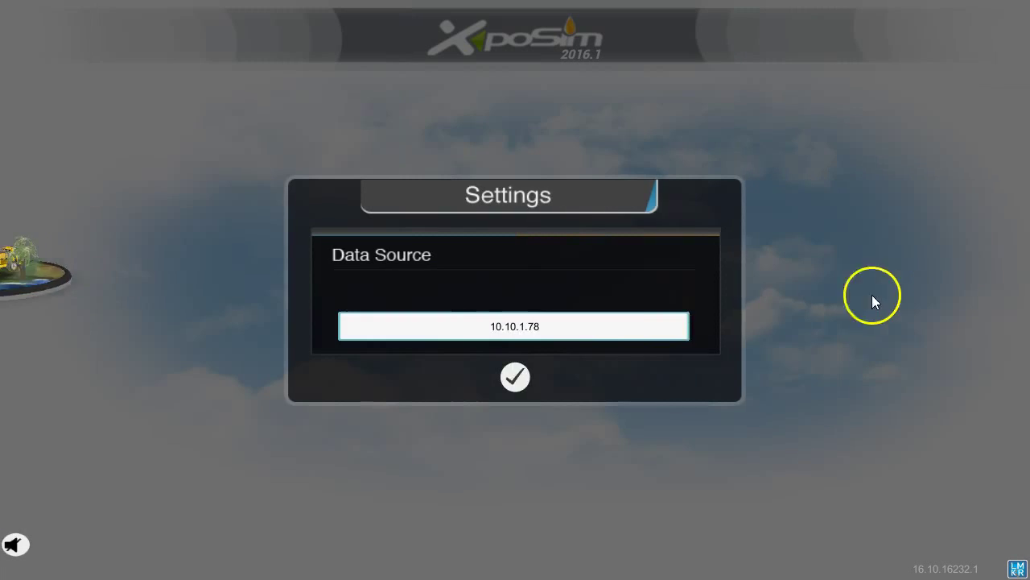
click(578, 329)
click(516, 370)
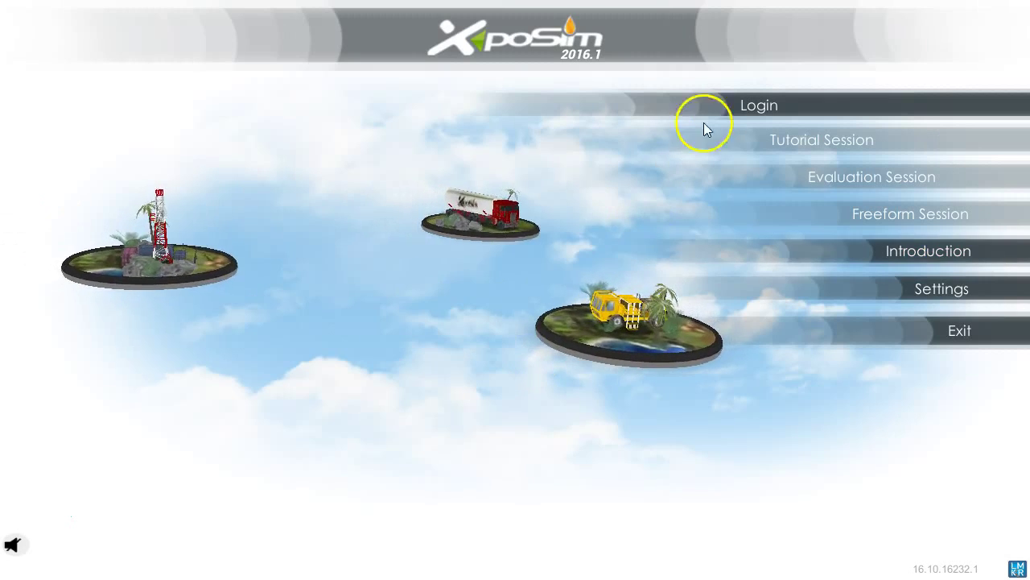
Sign in with the domain user name and account password.
click(753, 101)
click(561, 221)
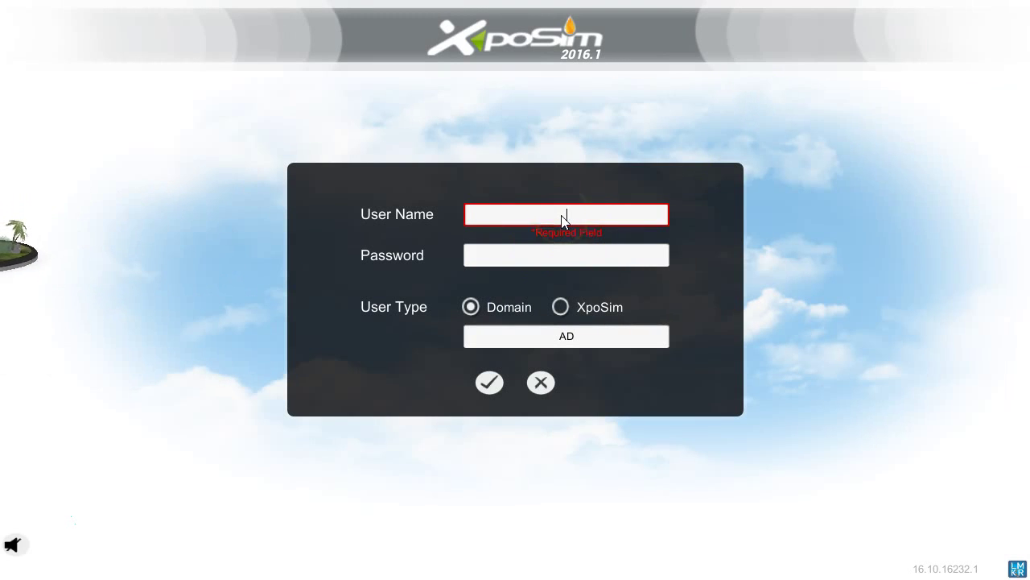
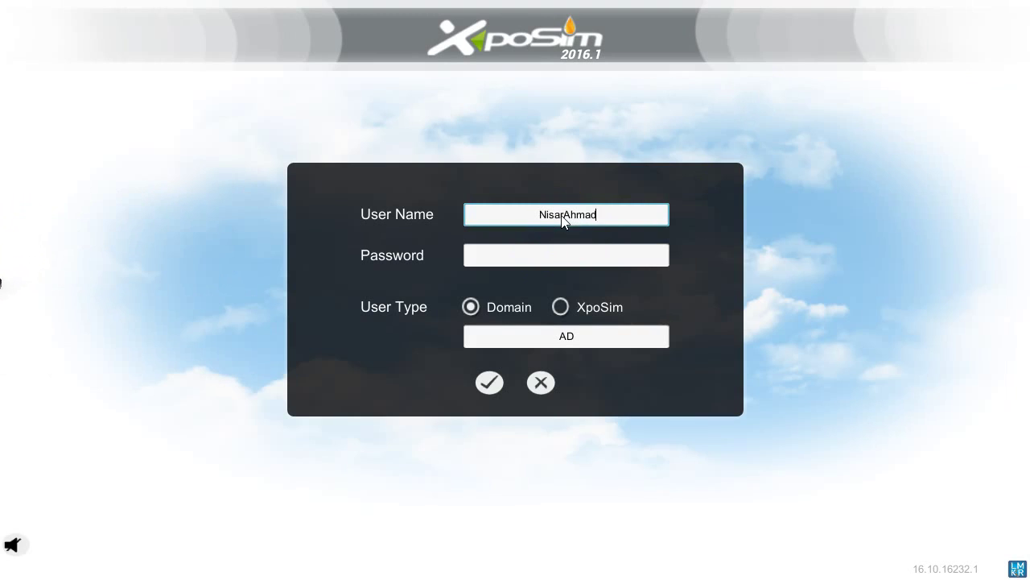
key(Tab)
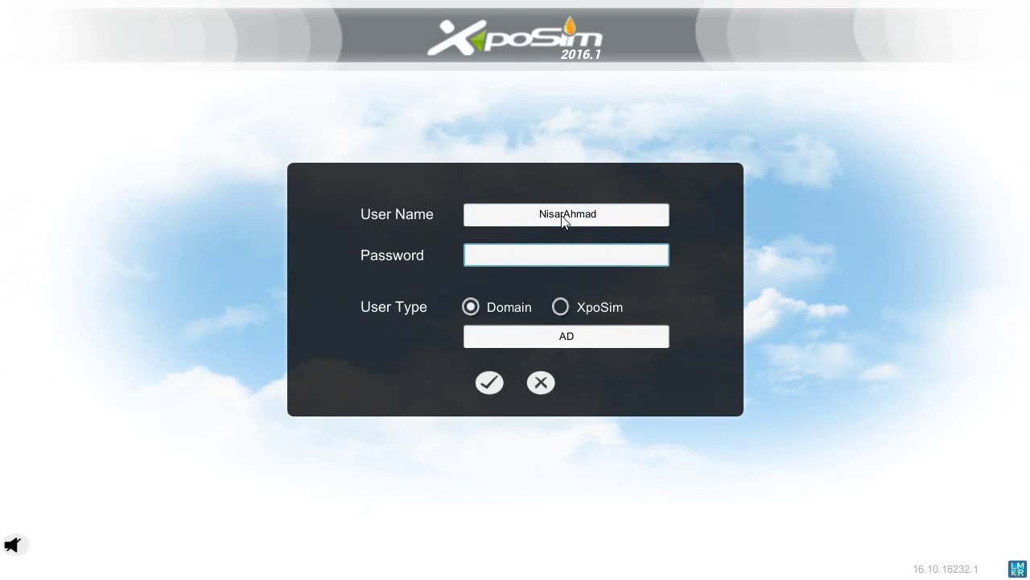
click(620, 274)
text(**)
click(475, 388)
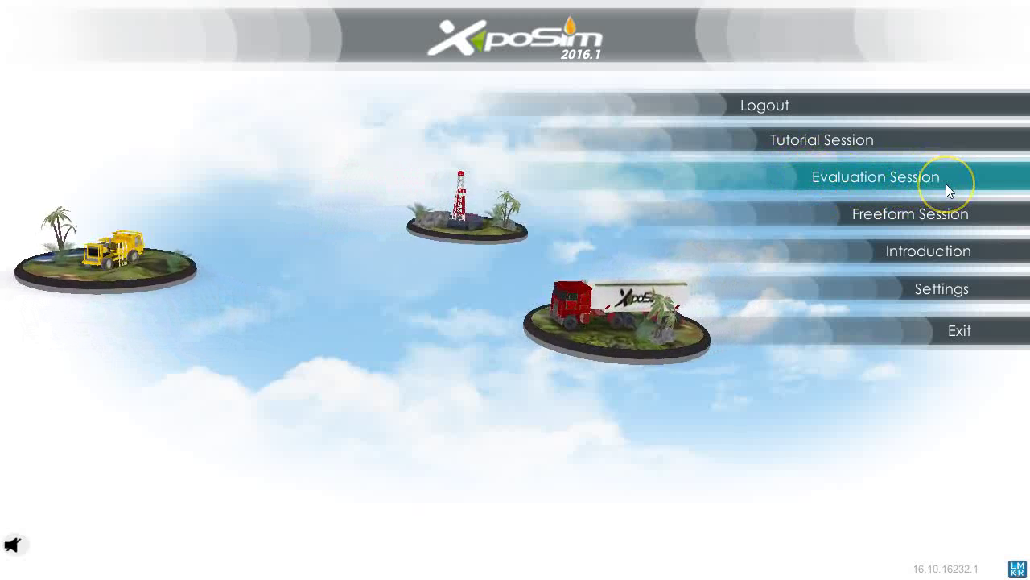
Launch a Freeform Session from the XpoSim main menu.
mouse_move(946, 183)
mouse_down()
mouse_move(932, 169)
mouse_move(798, 159)
mouse_up()
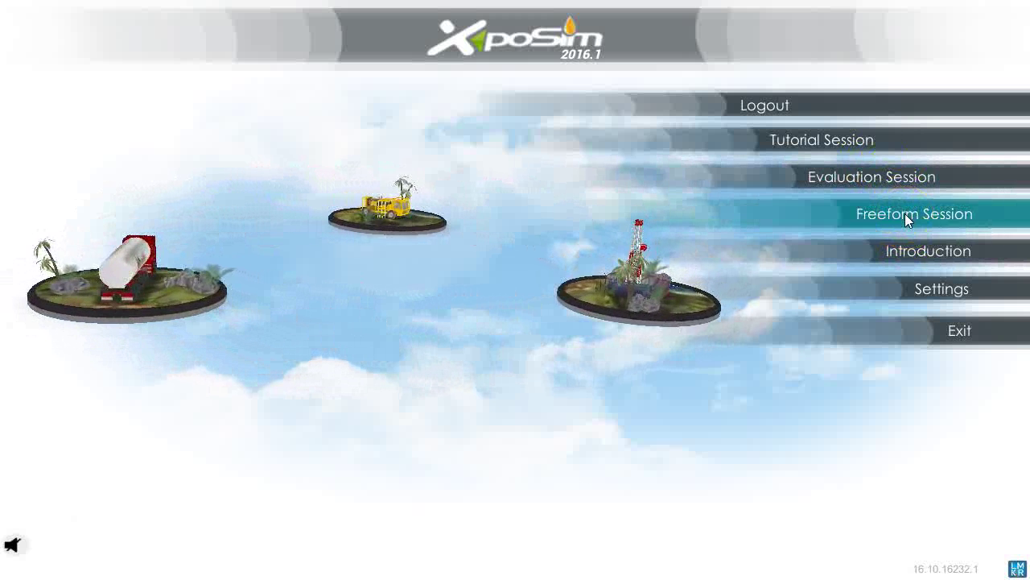
click(905, 214)
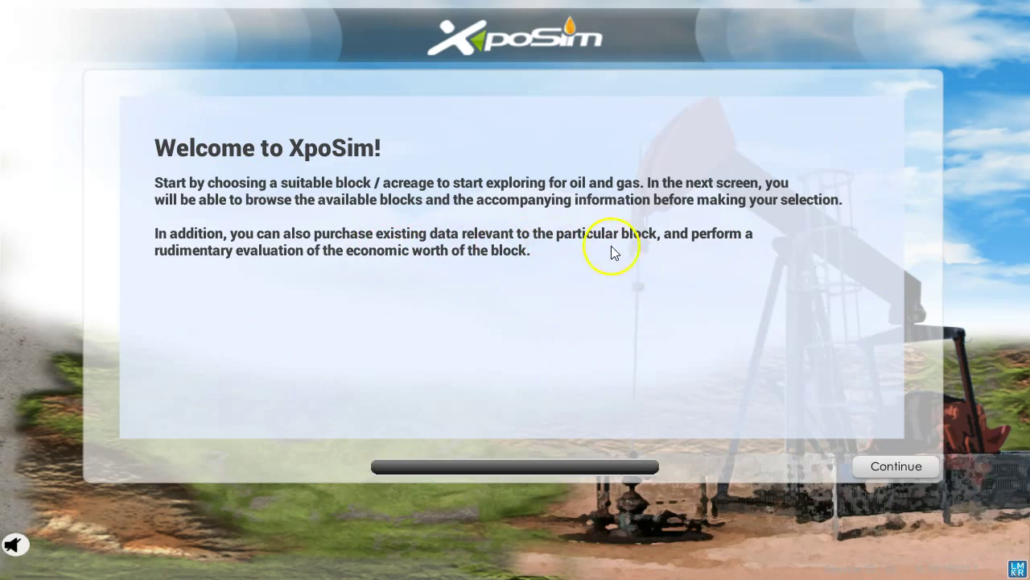
Continue past the welcome page and choose Scenario 1 from the scenario list.
click(898, 469)
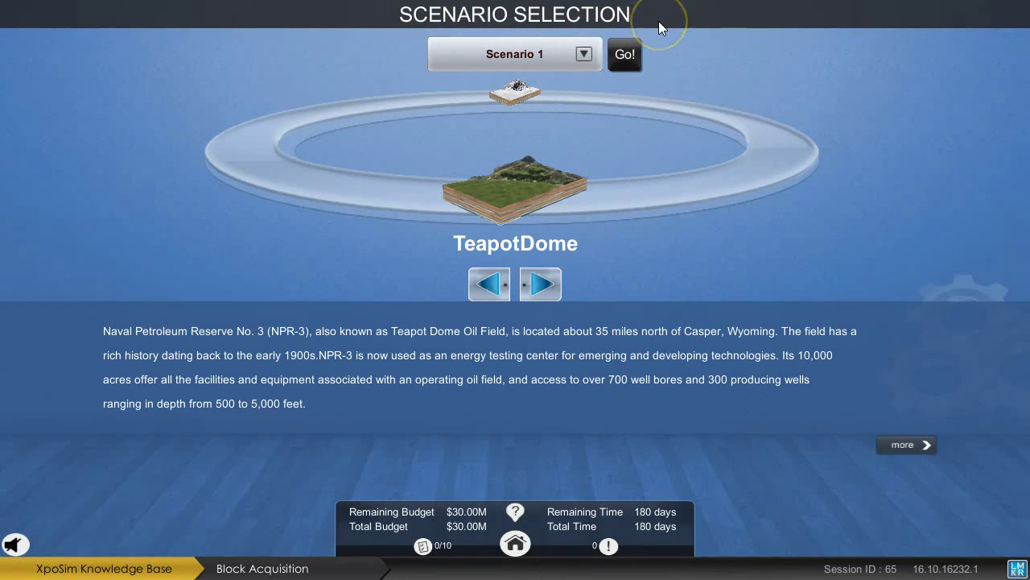
click(559, 51)
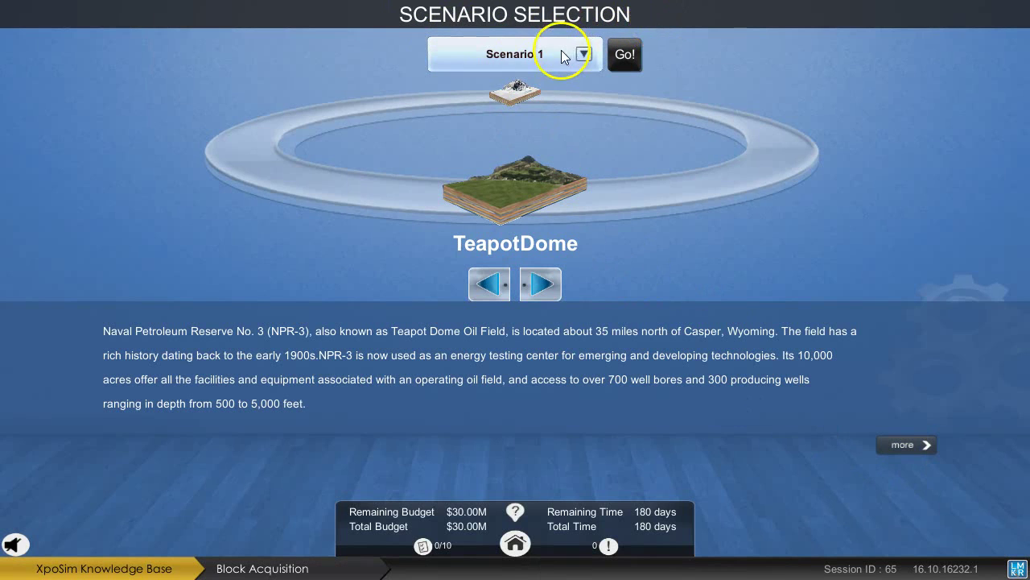
click(496, 49)
click(498, 115)
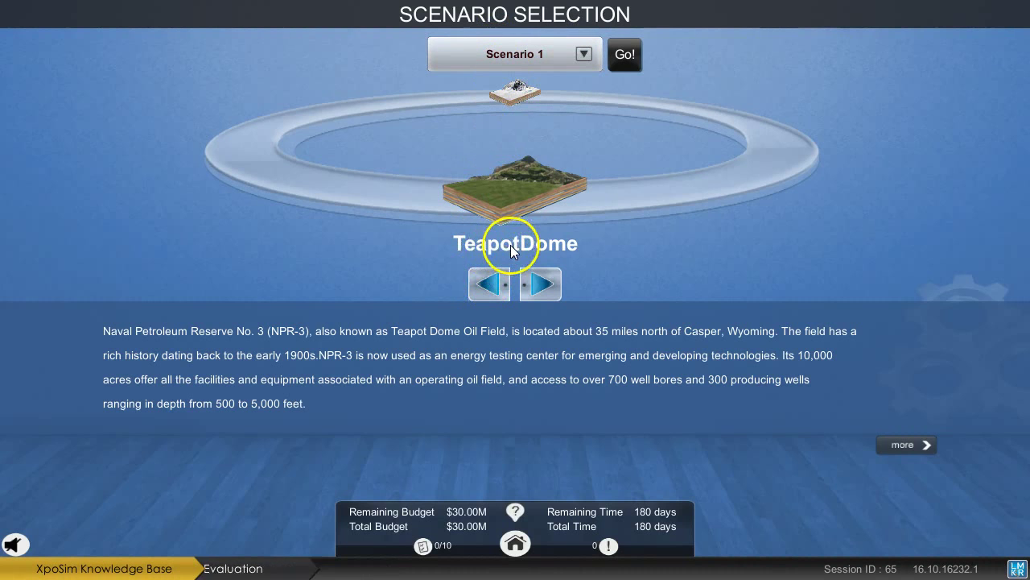
Compare the F3 North Sea and TeapotDome blocks, then load Scenario 1 with Go!
click(491, 283)
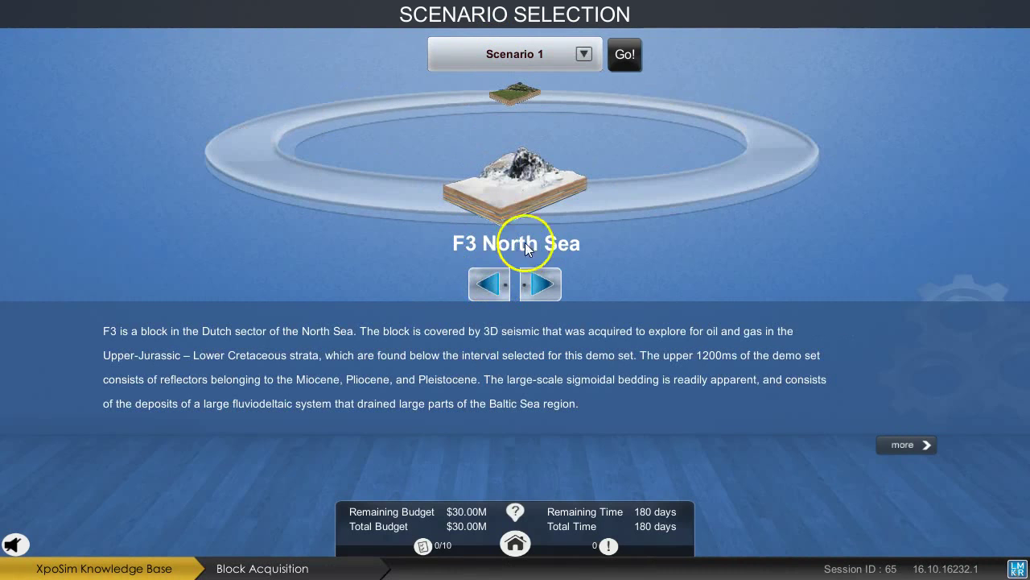
click(541, 291)
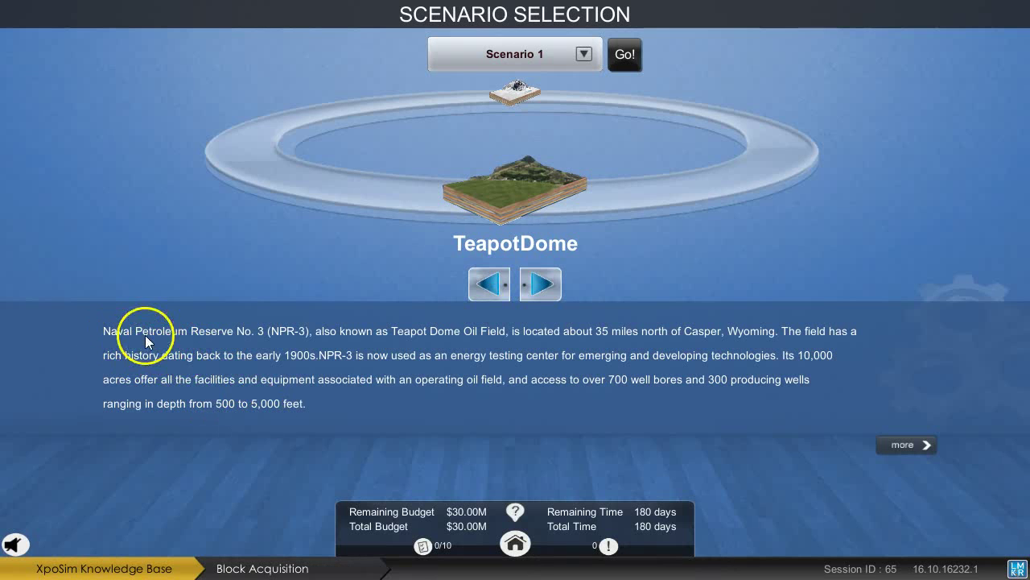
click(495, 291)
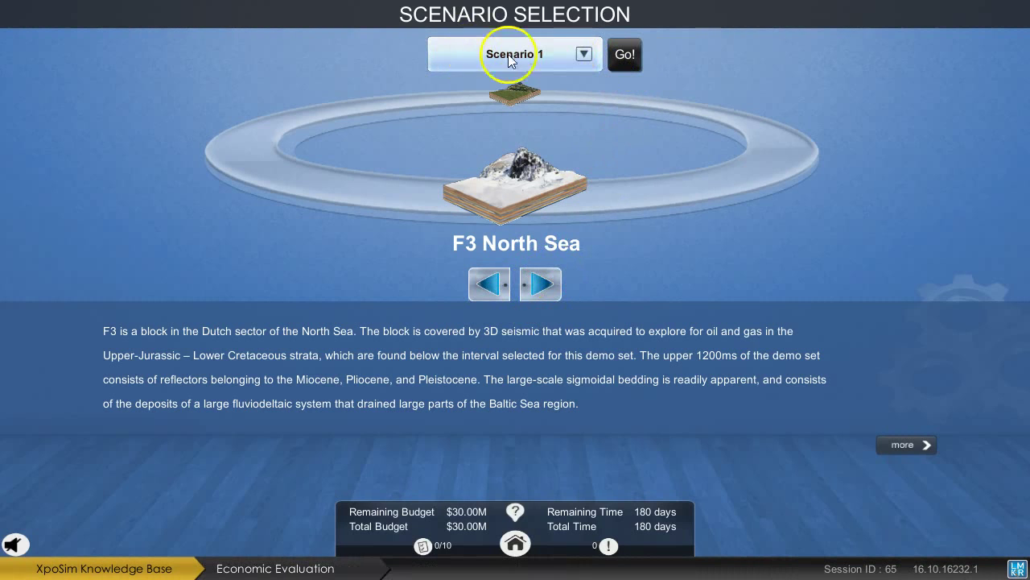
click(627, 62)
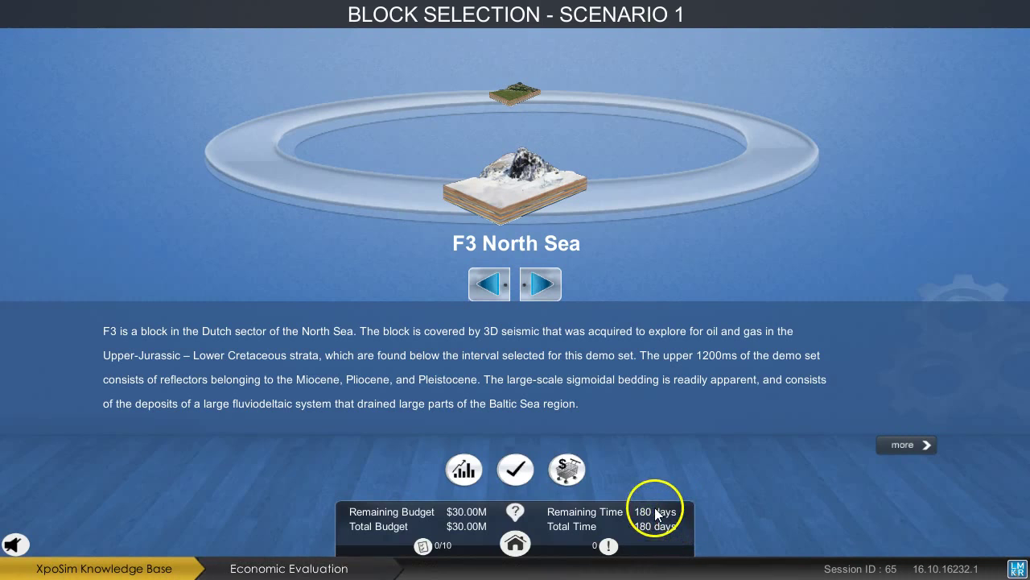
Review the 0/10 session objectives and the block selection help.
click(423, 547)
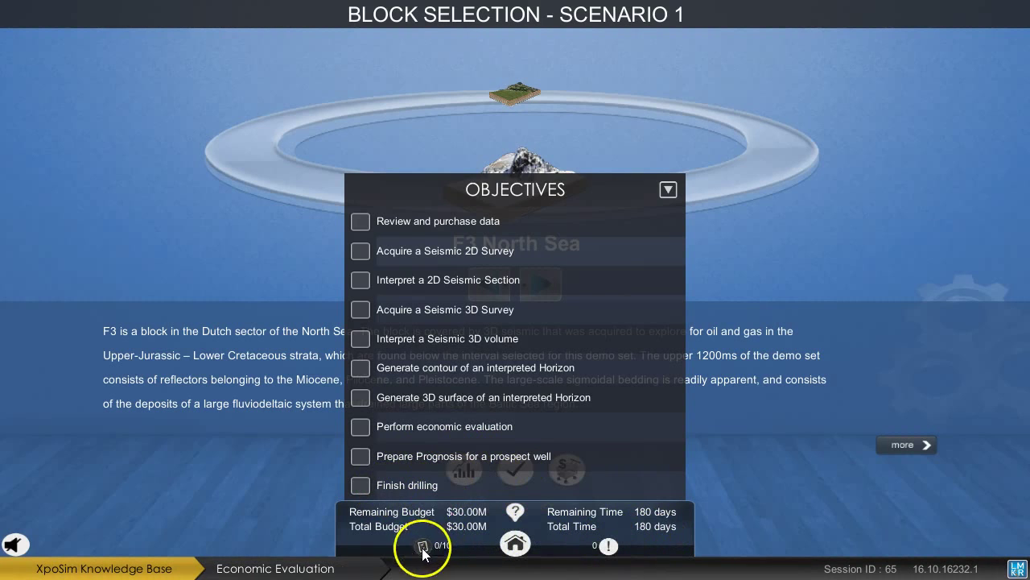
mouse_move(609, 547)
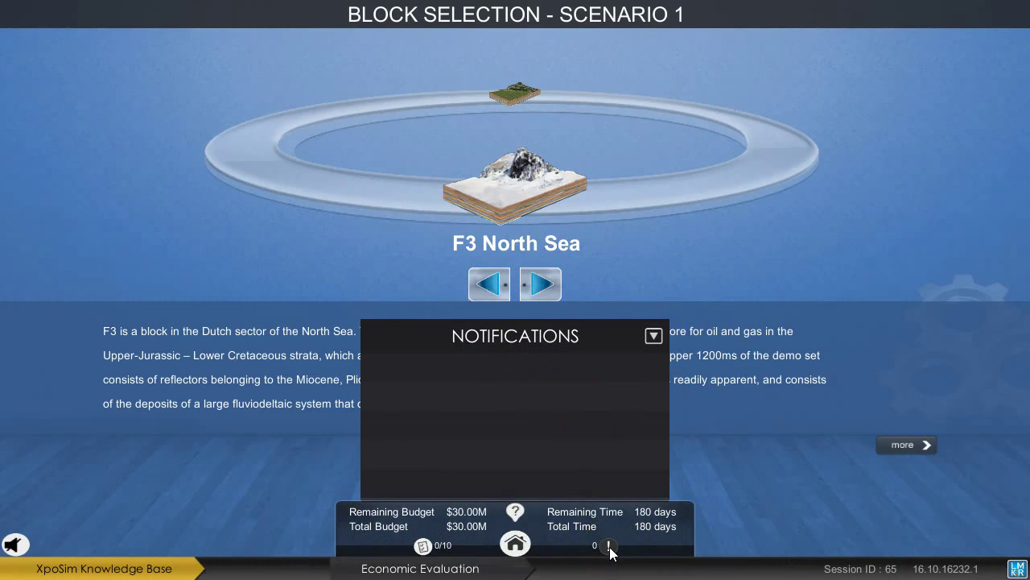
click(516, 512)
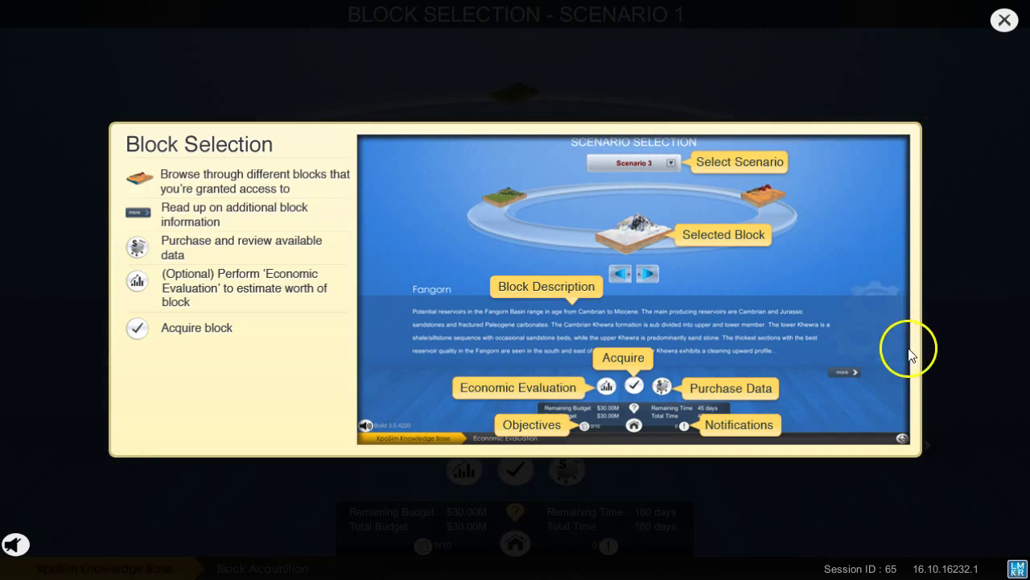
click(998, 26)
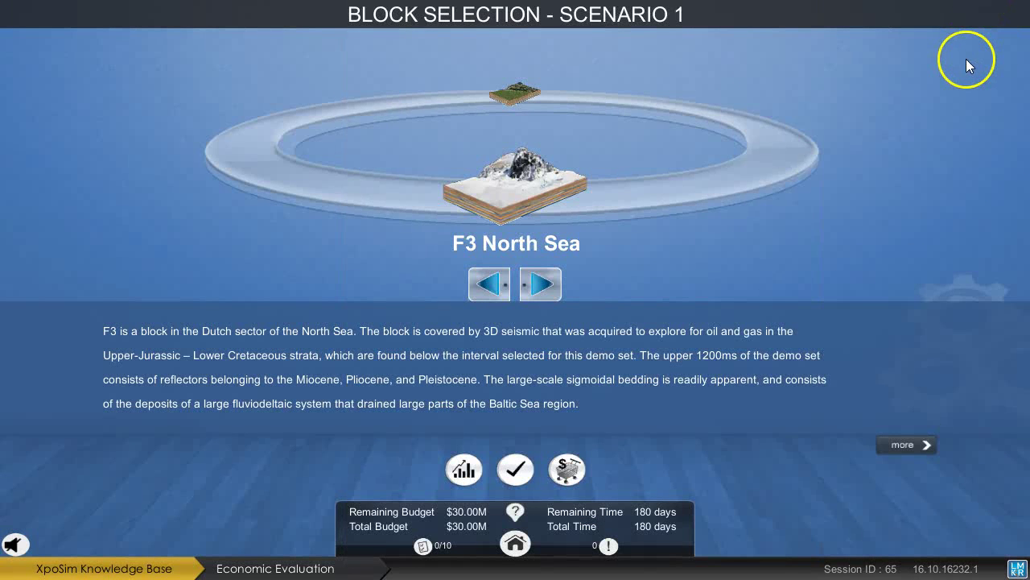
Bring the TeapotDome block forward and recheck the objectives checklist.
click(546, 278)
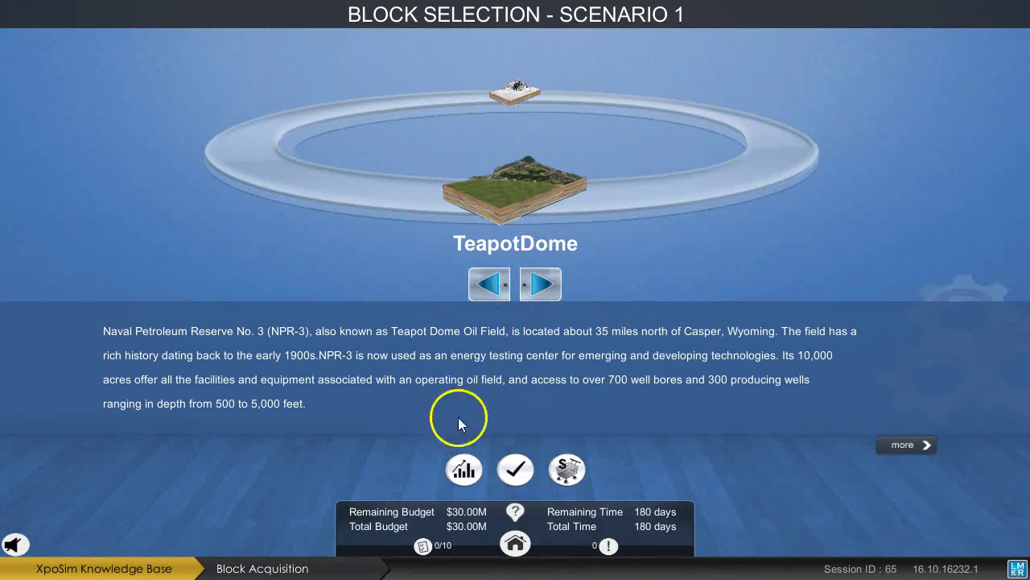
click(423, 545)
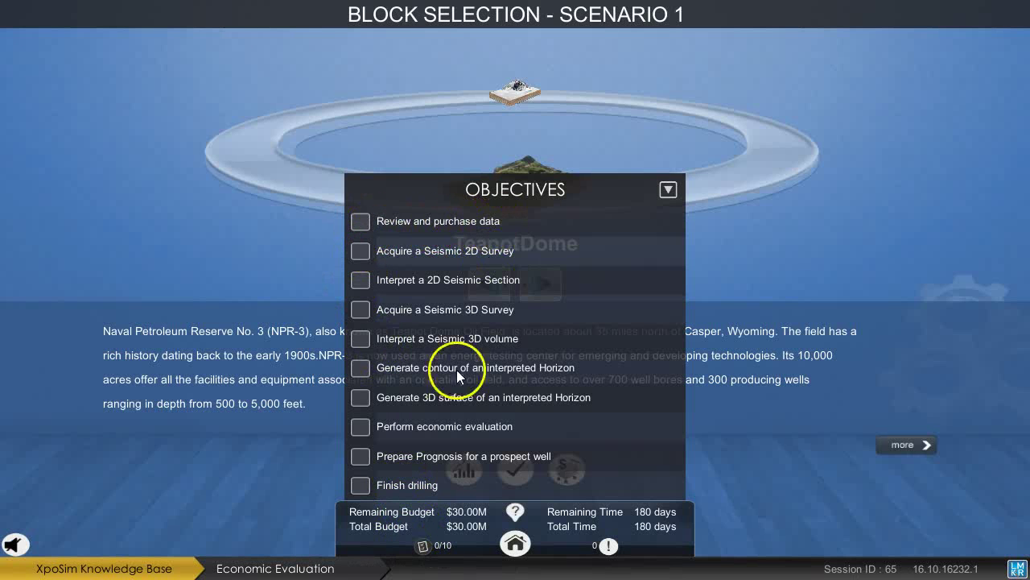
click(424, 549)
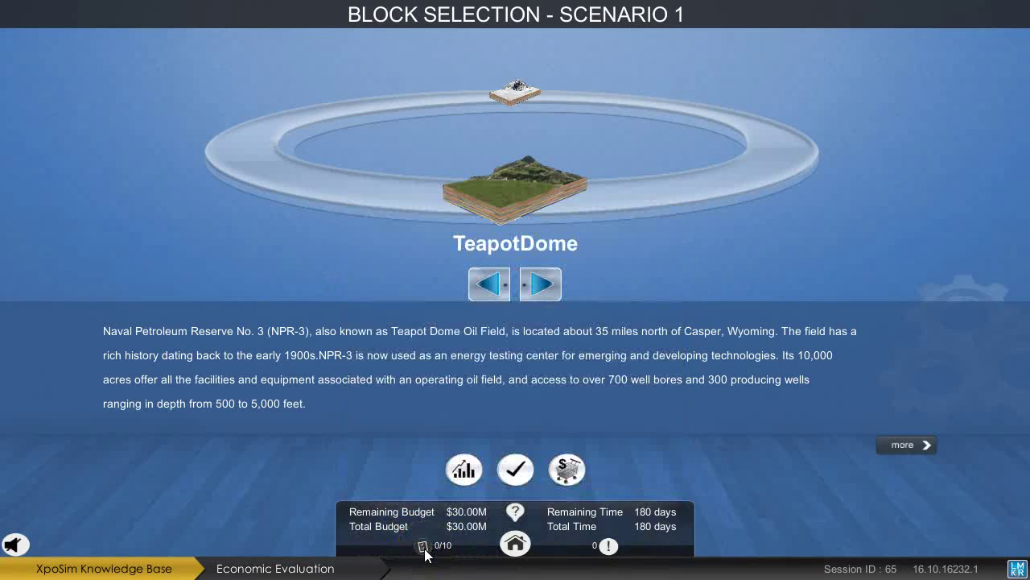
click(569, 473)
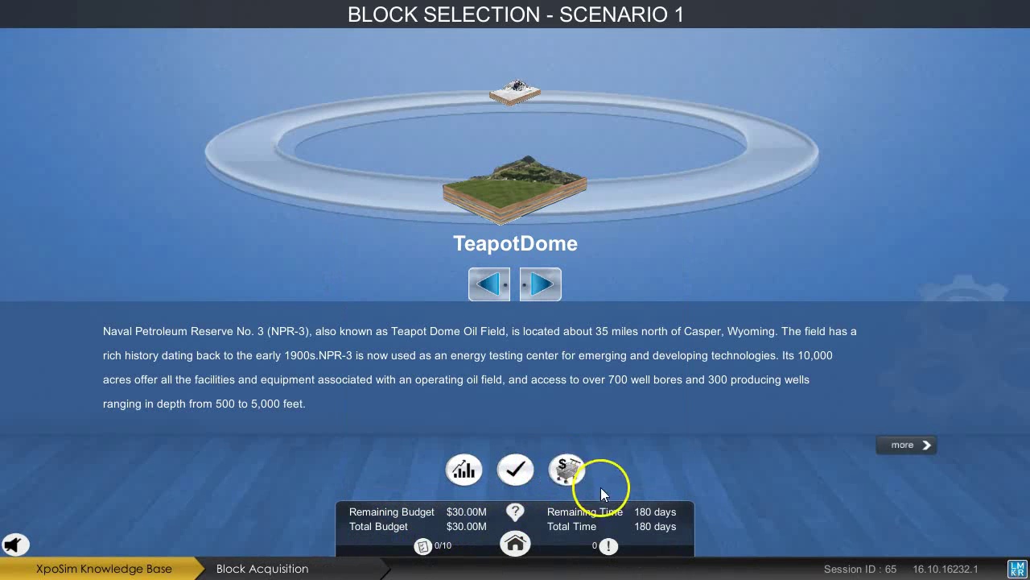
Open Purchase Data with Financials, Maps, Seismic and Wells at $29.90M, 175 days.
click(570, 473)
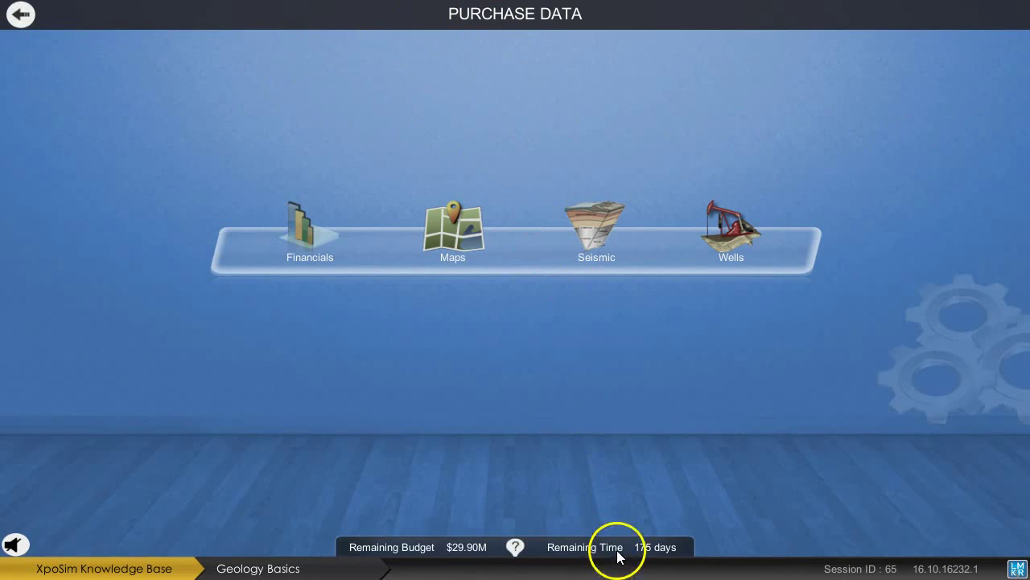
mouse_move(620, 551)
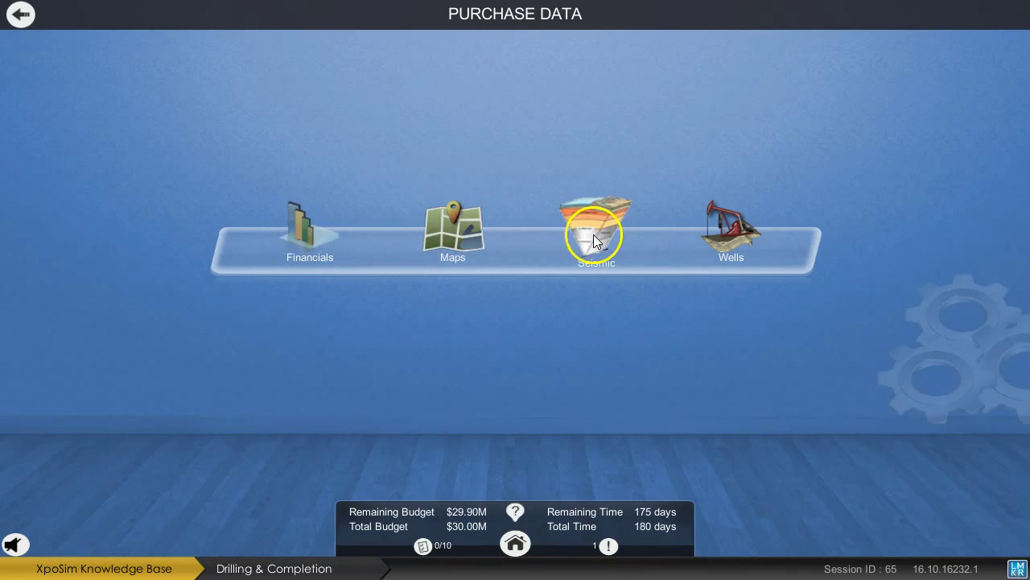
Browse the geological maps available for purchase.
click(458, 232)
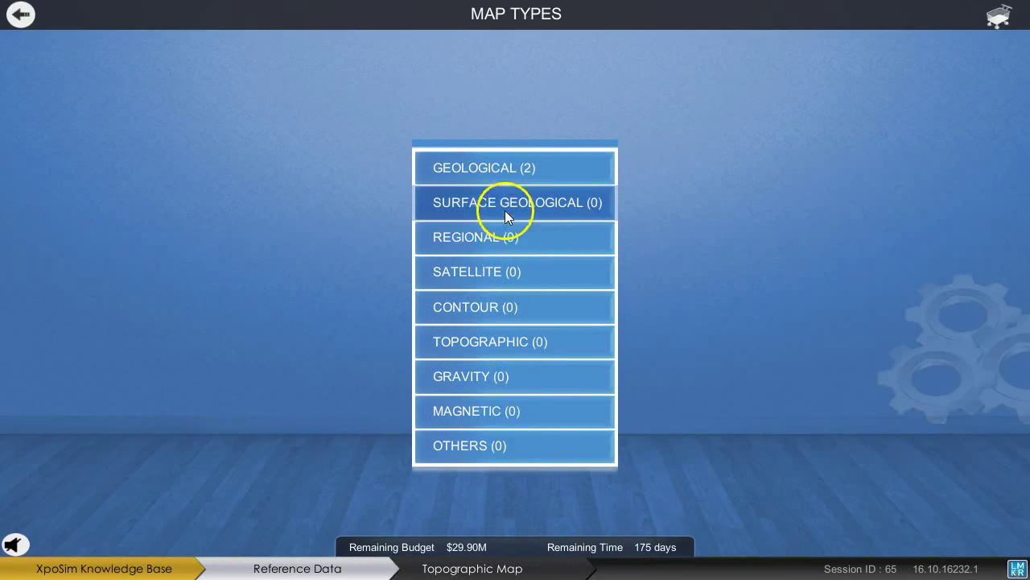
click(499, 174)
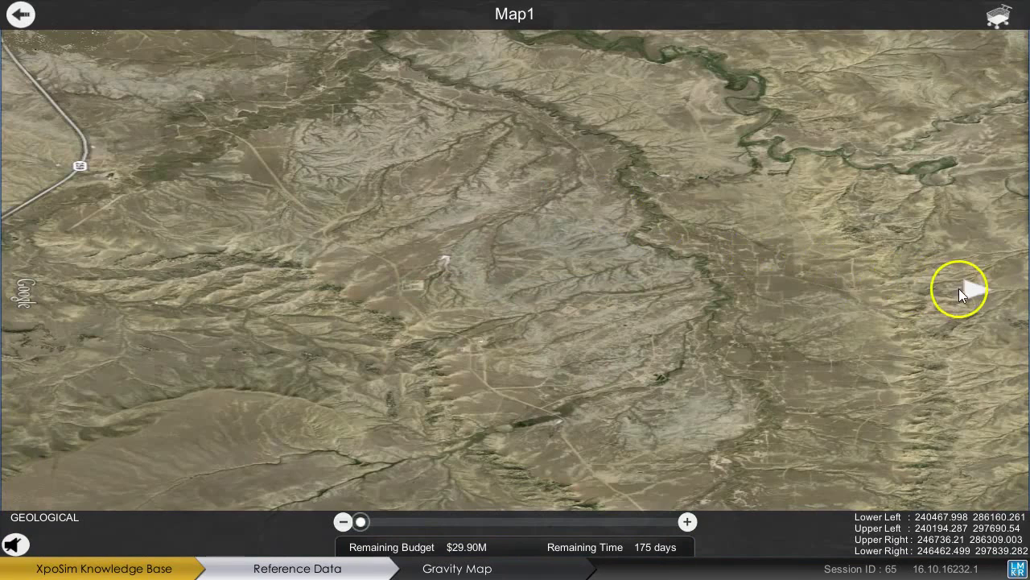
click(971, 291)
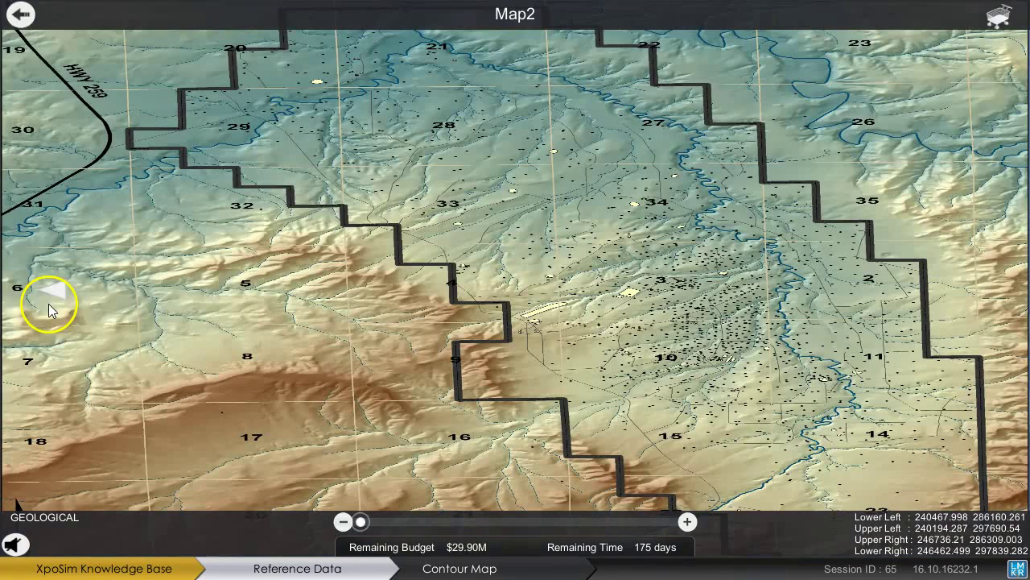
click(57, 289)
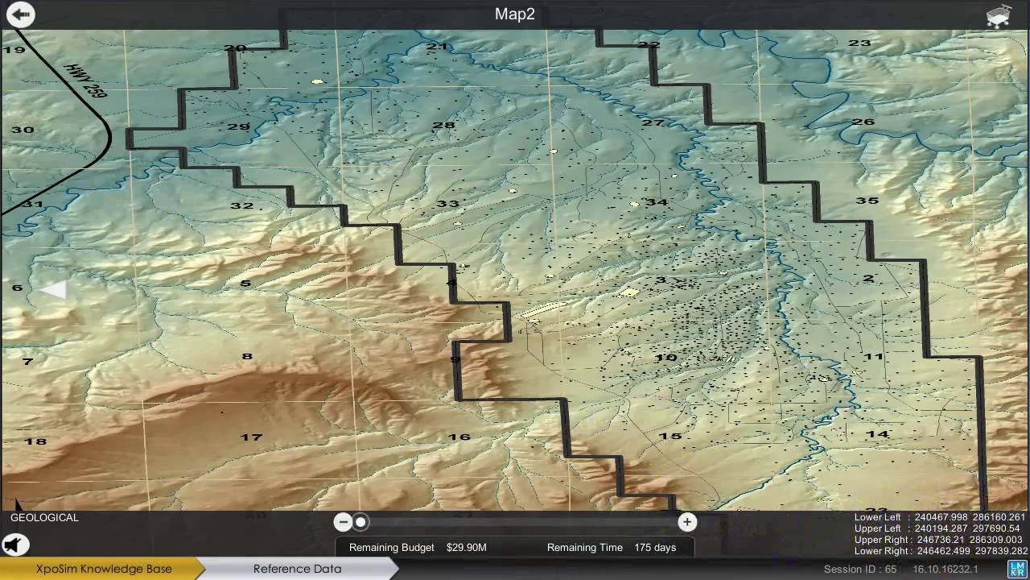
Buy the map data from Map Types and return to the Purchase Data categories.
click(22, 12)
click(23, 12)
click(23, 12)
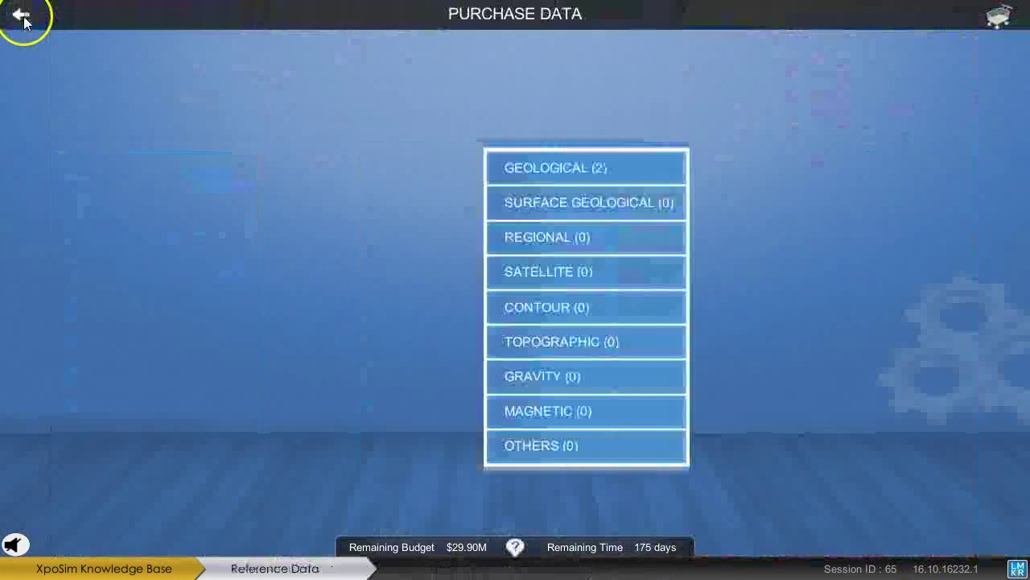
click(23, 12)
click(463, 233)
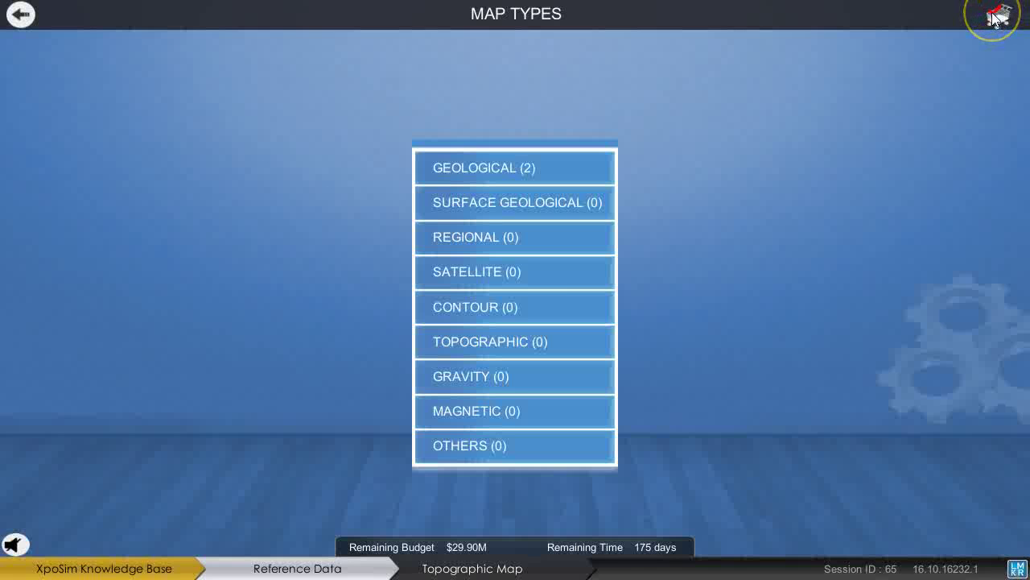
click(996, 17)
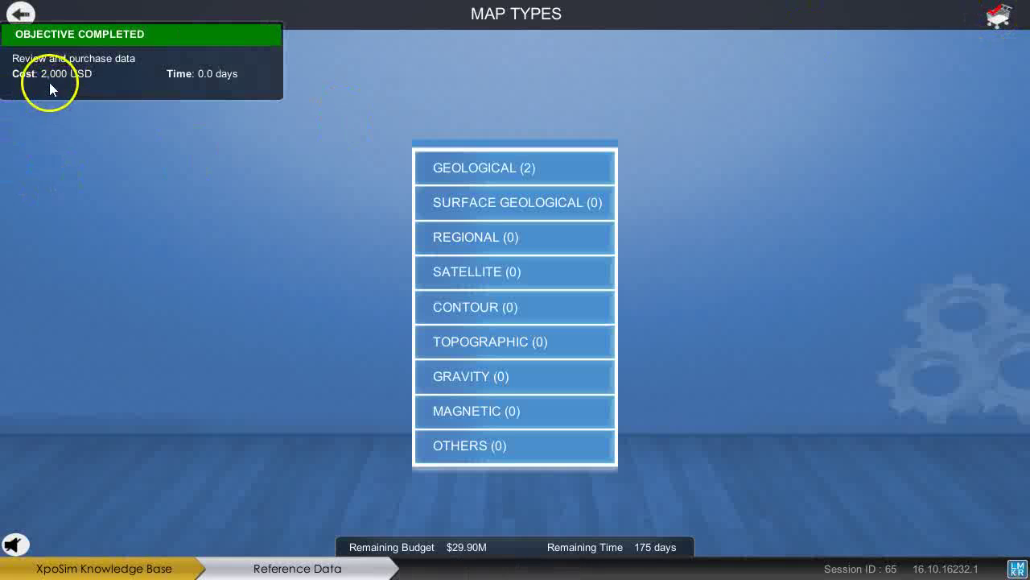
click(20, 15)
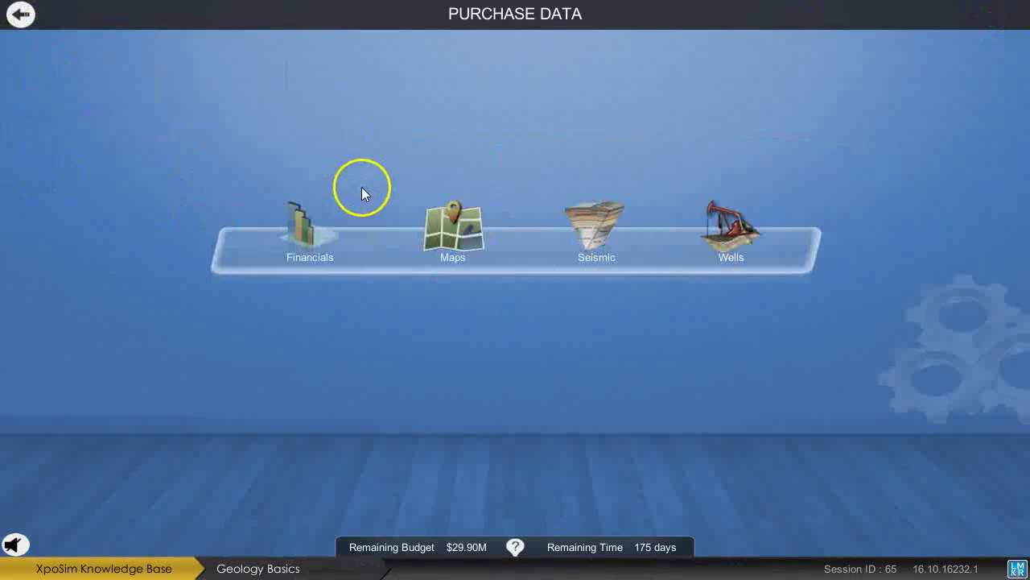
View the available 2D seismic survey lines, then bring up the 3D seismic surveys.
click(594, 222)
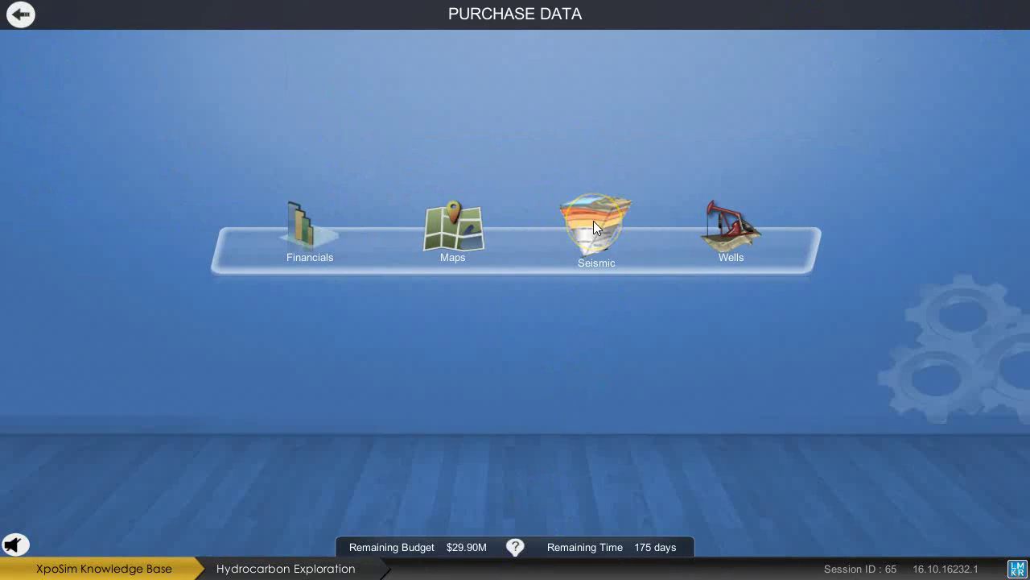
click(552, 292)
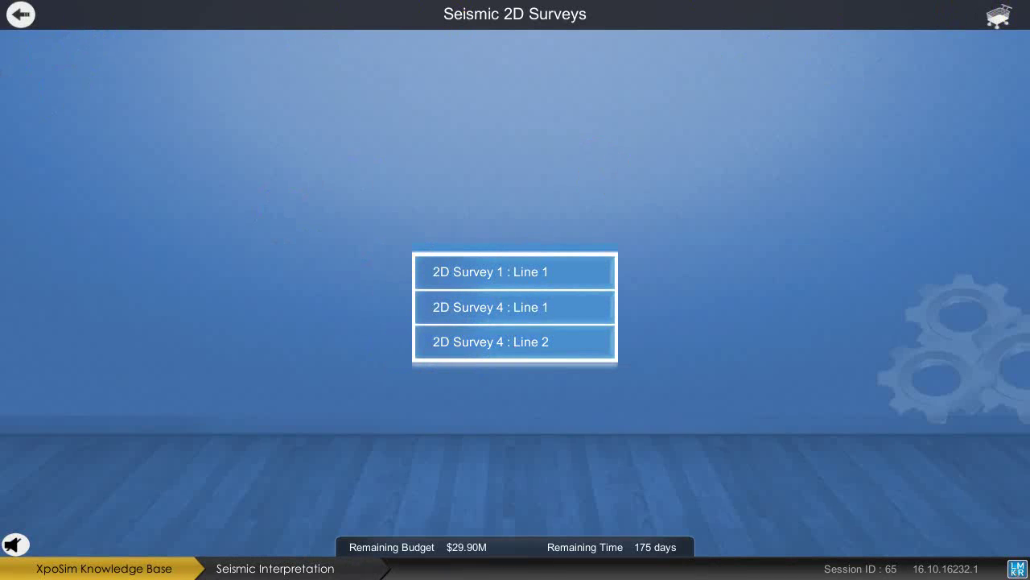
click(40, 17)
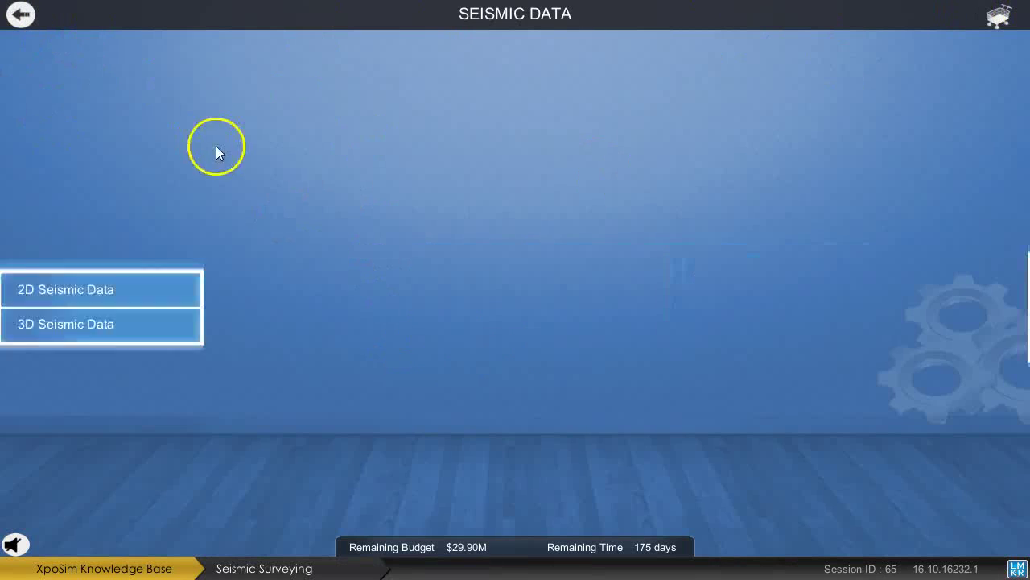
click(501, 326)
Preview the 3D Survey 3 seismic cube and close the viewer.
click(501, 324)
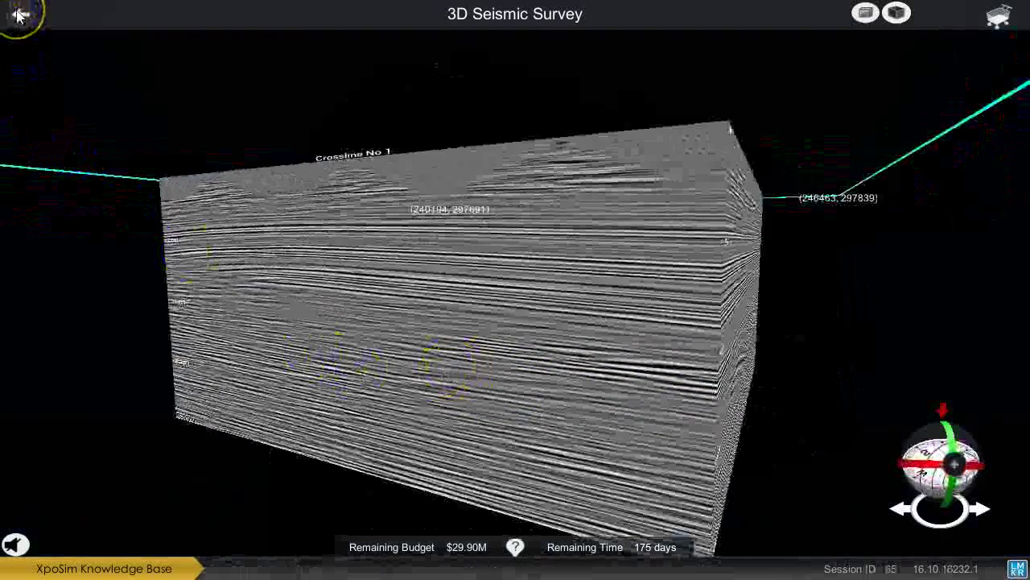
click(20, 15)
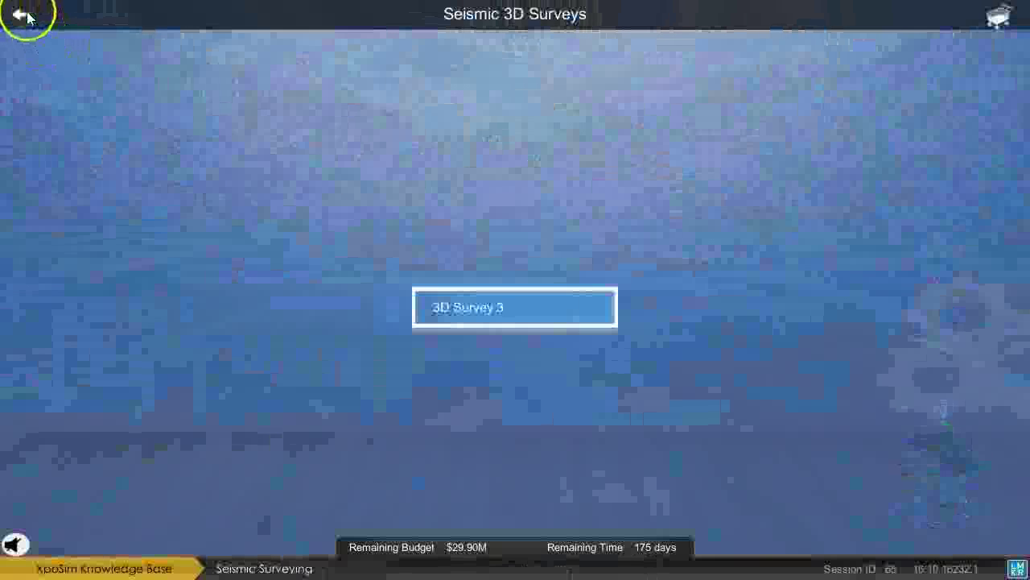
Buy the seismic data for 445,971 USD, leaving $29.45M, and list the wells.
click(21, 15)
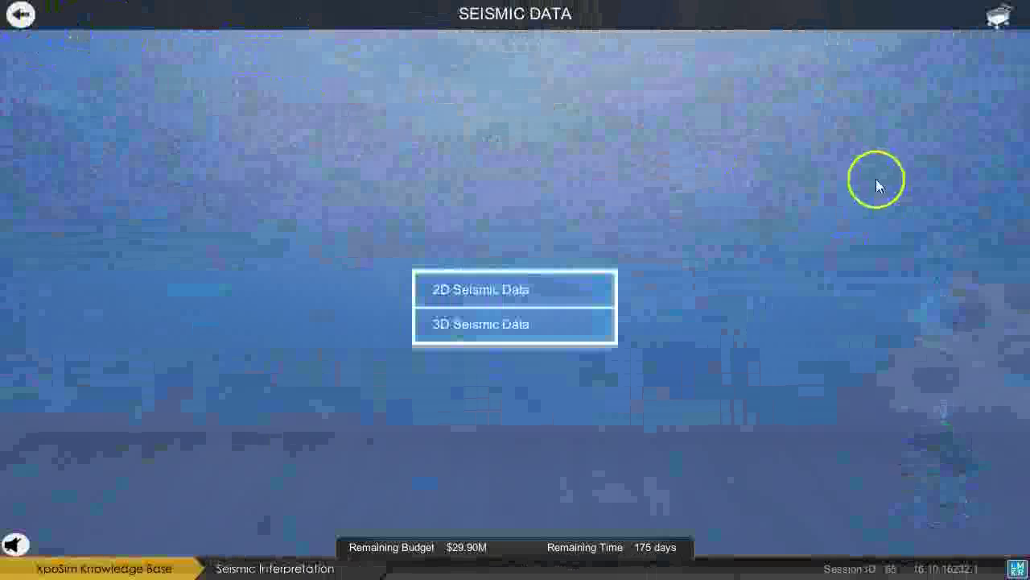
click(998, 20)
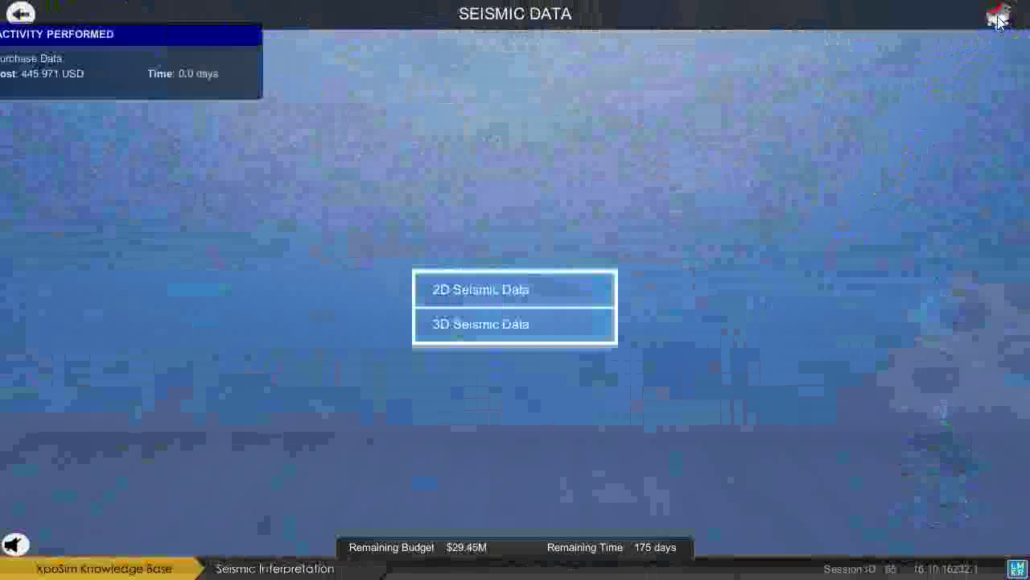
click(20, 16)
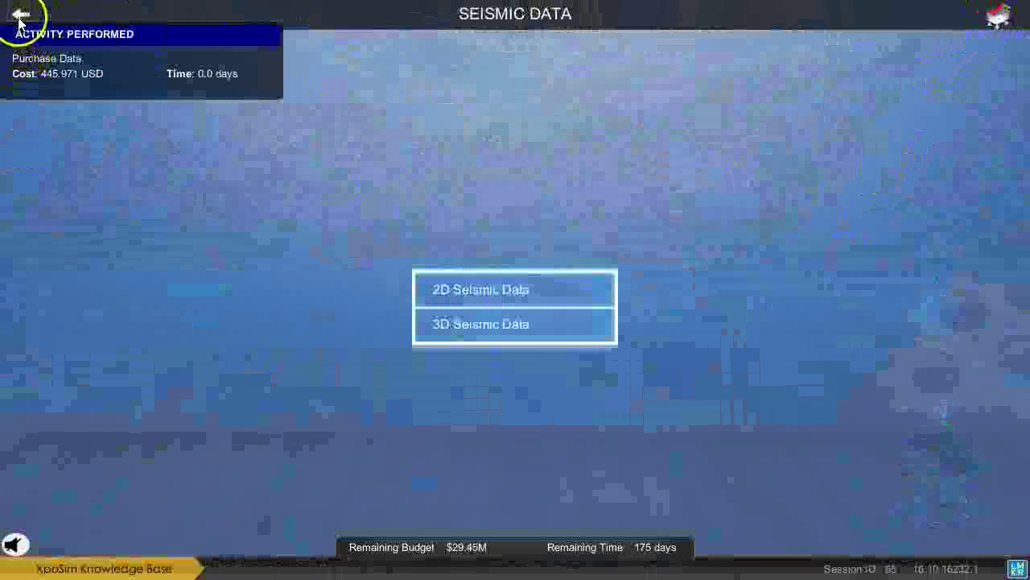
click(769, 234)
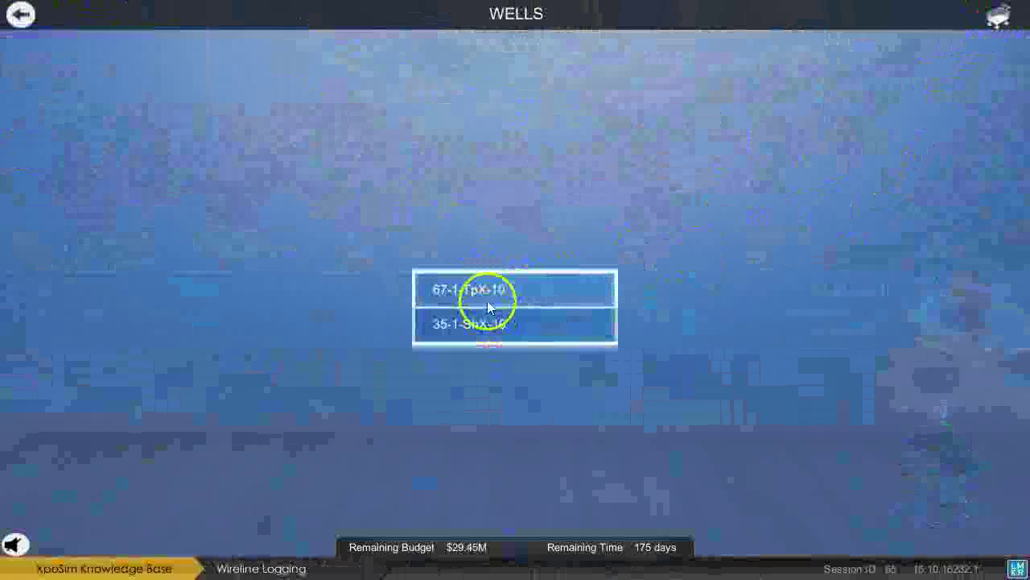
Scroll the 67-1-TpX-10 well log down to about 936m, then close the viewer.
click(493, 292)
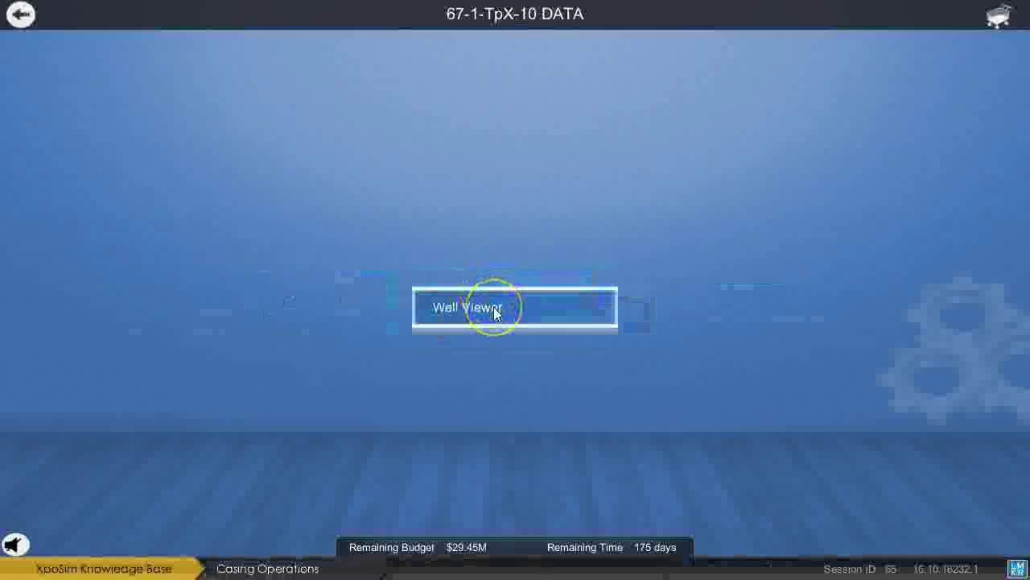
click(494, 310)
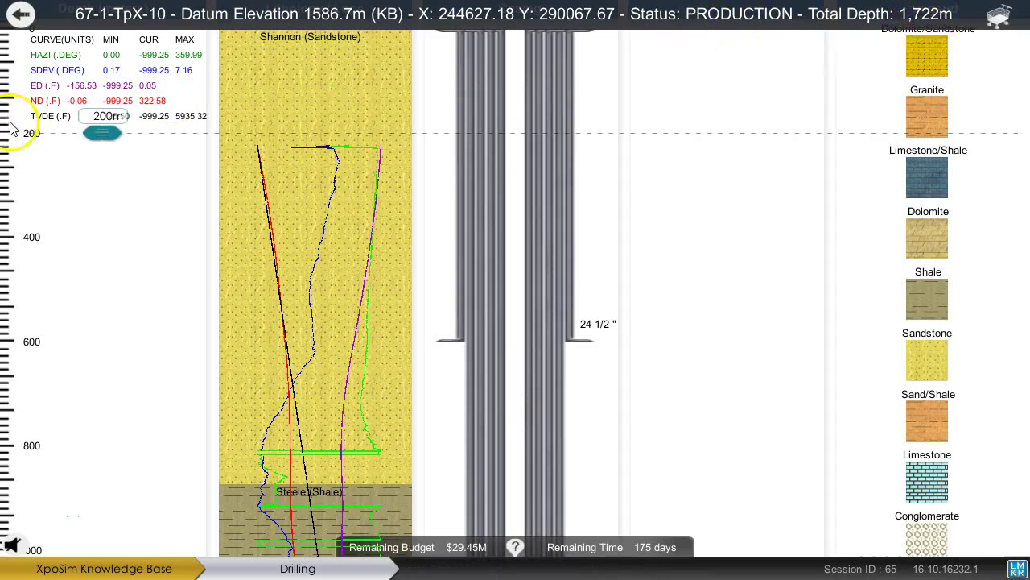
drag(116, 132, 63, 344)
drag(65, 243, 87, 412)
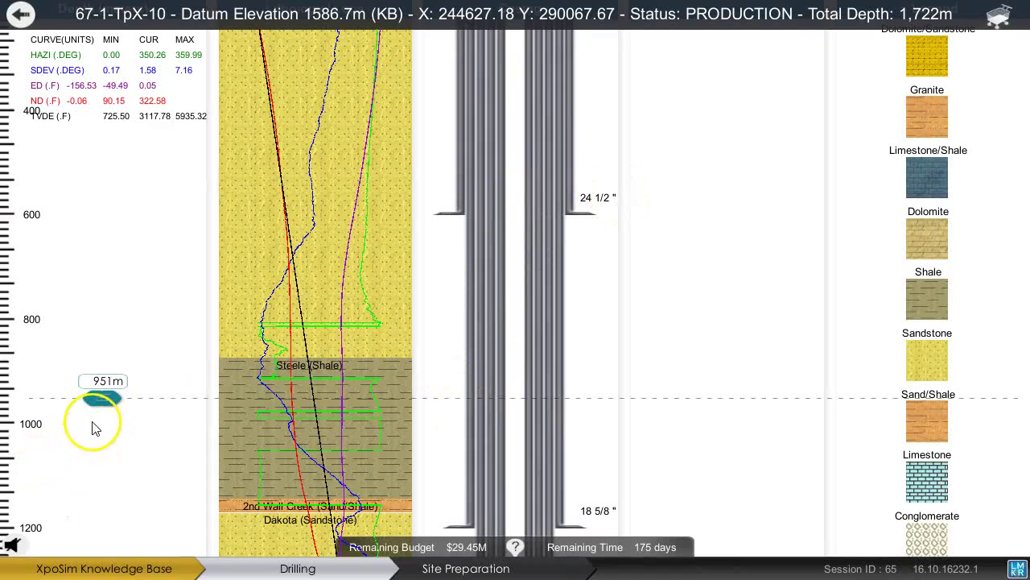
drag(97, 405, 105, 154)
click(19, 16)
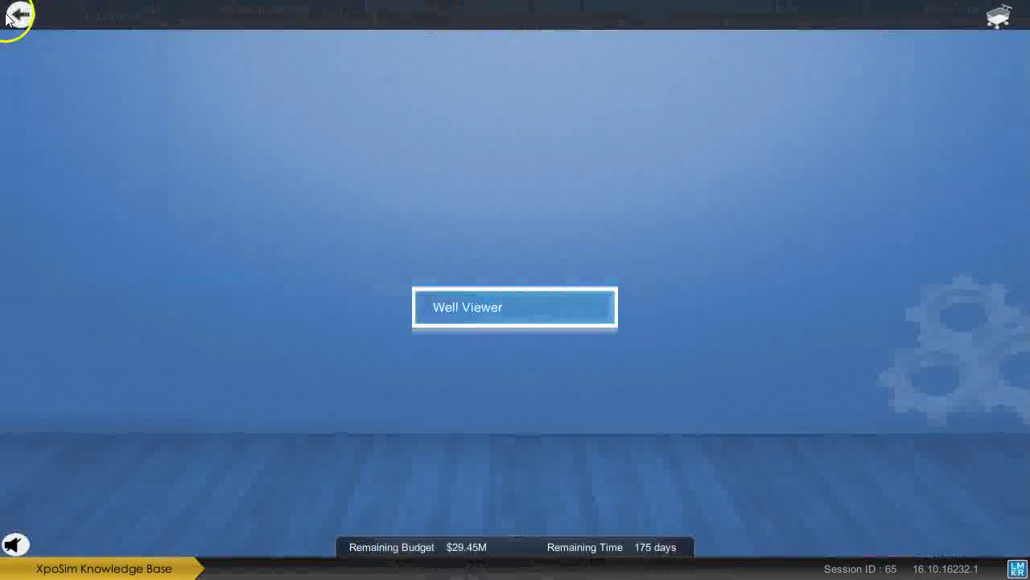
Buy the well data for 20,000 USD and go back to TeapotDome Block Selection.
click(18, 16)
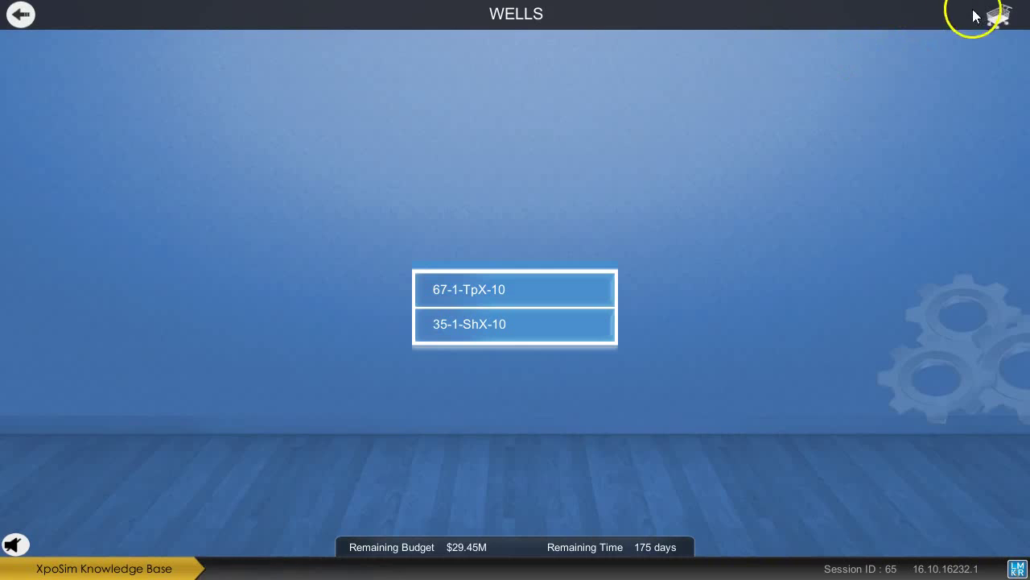
click(999, 21)
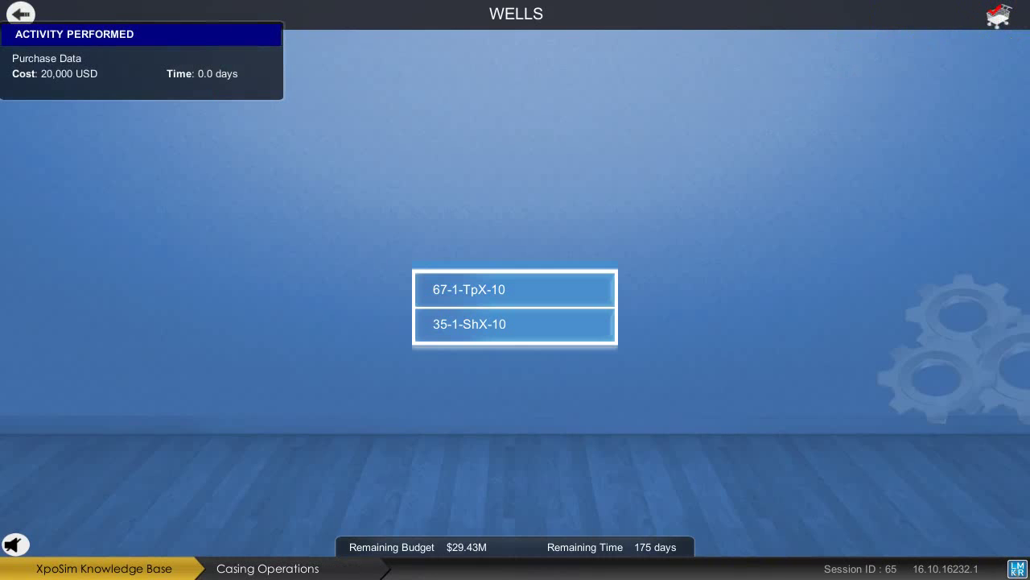
click(24, 13)
click(24, 14)
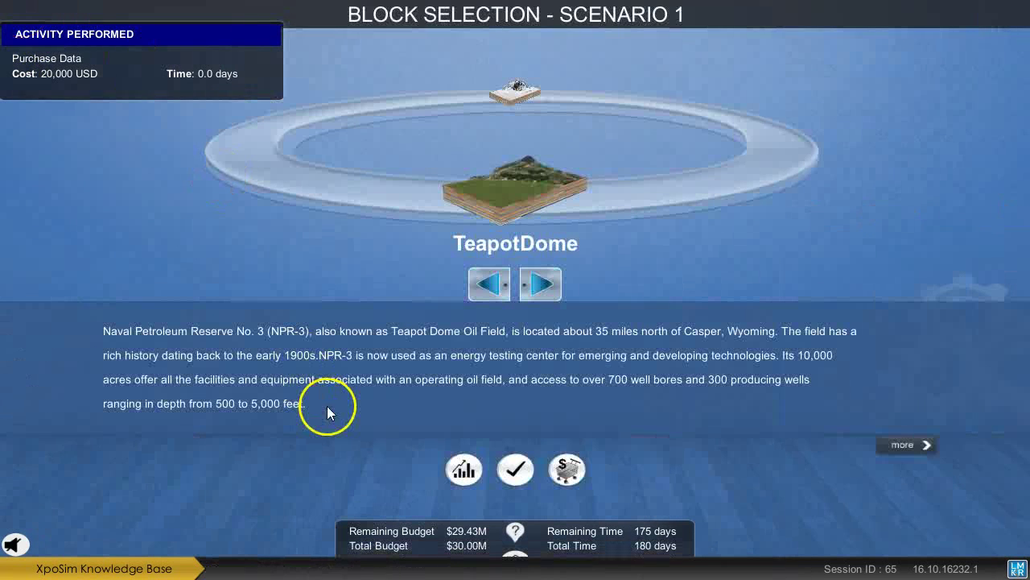
Review the scenario objectives, then acquire the TeapotDome block for 100,000 USD and 10 days.
mouse_move(346, 455)
click(429, 547)
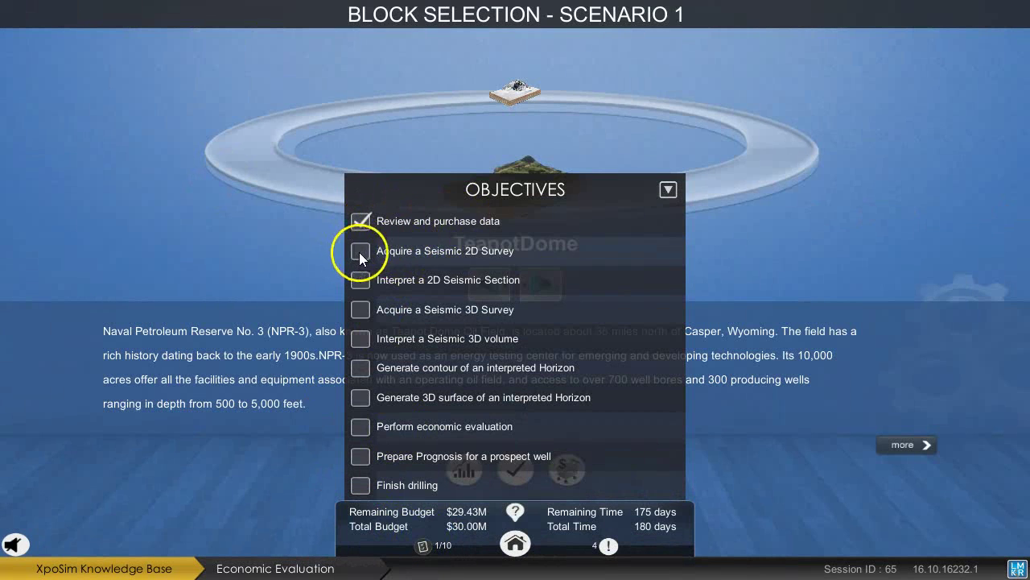
click(425, 545)
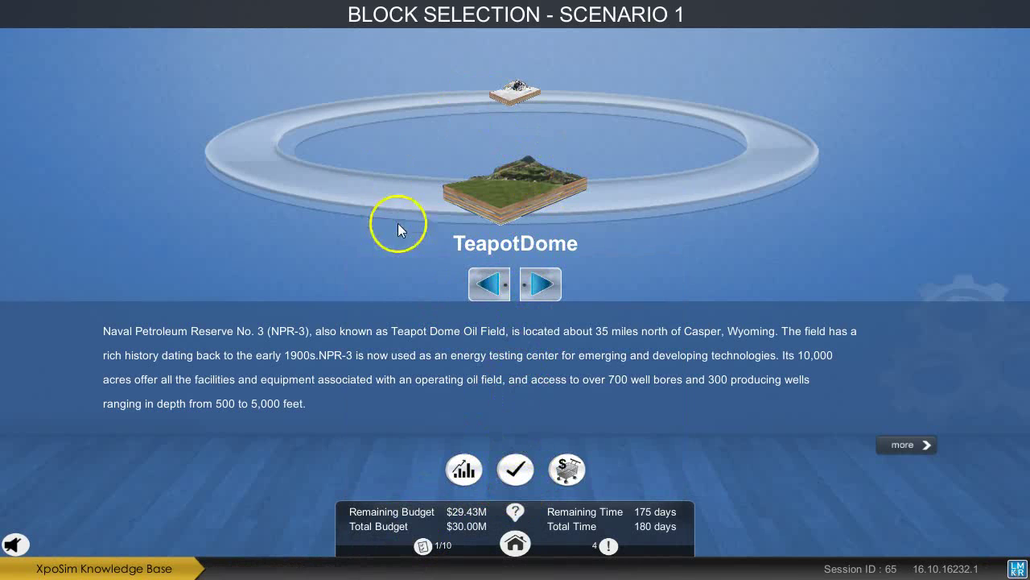
click(500, 464)
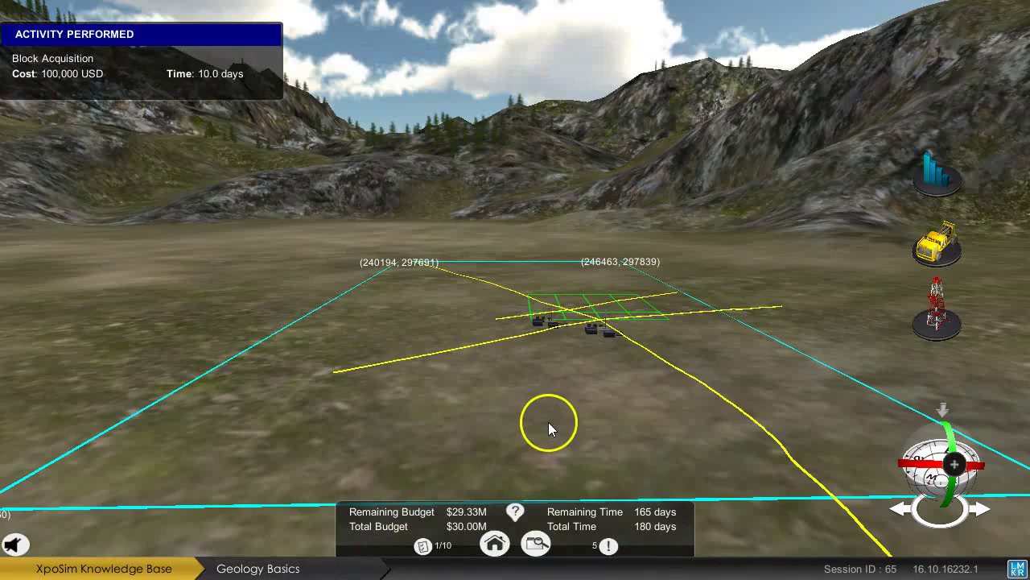
Frame the survey area in the field view and open 2D Survey 1 Line 1 details (13,560 m).
drag(548, 422, 542, 353)
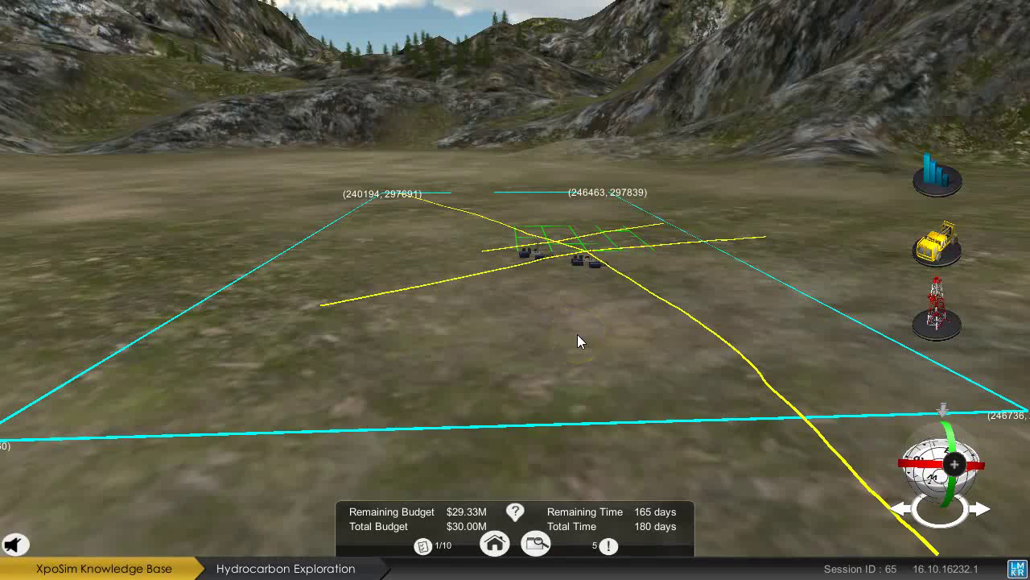
drag(556, 332, 560, 338)
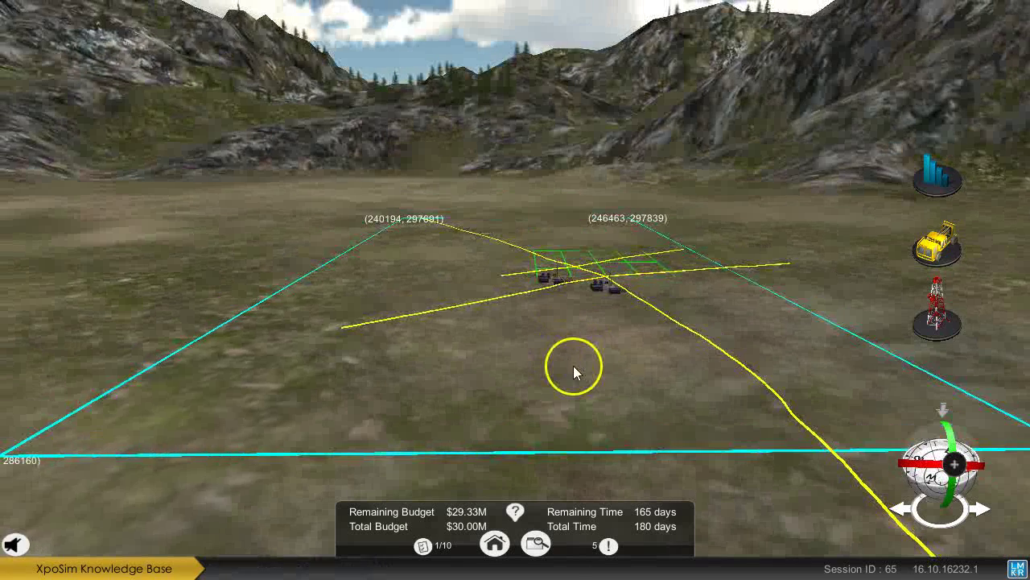
drag(517, 380, 554, 435)
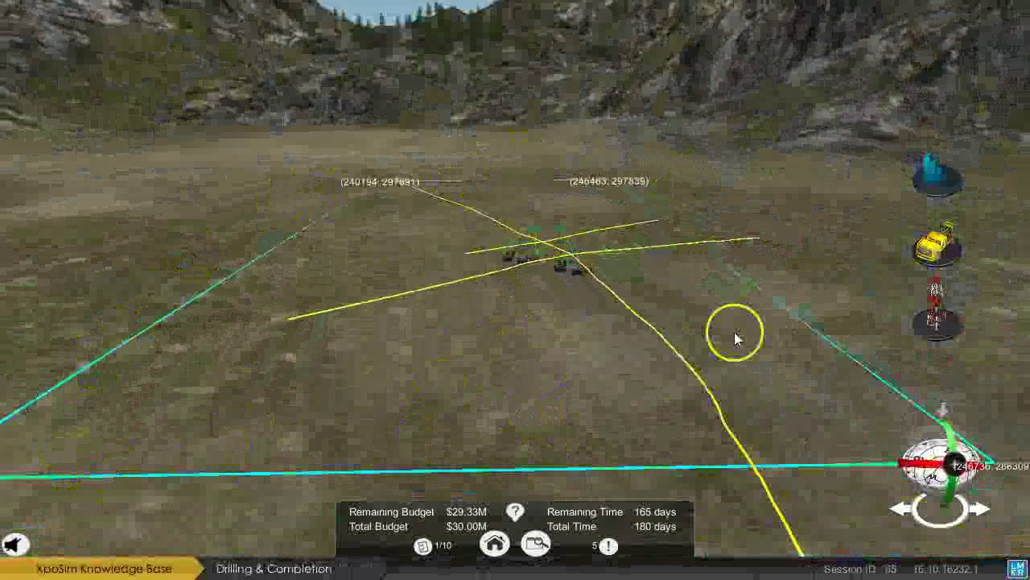
drag(524, 376, 708, 407)
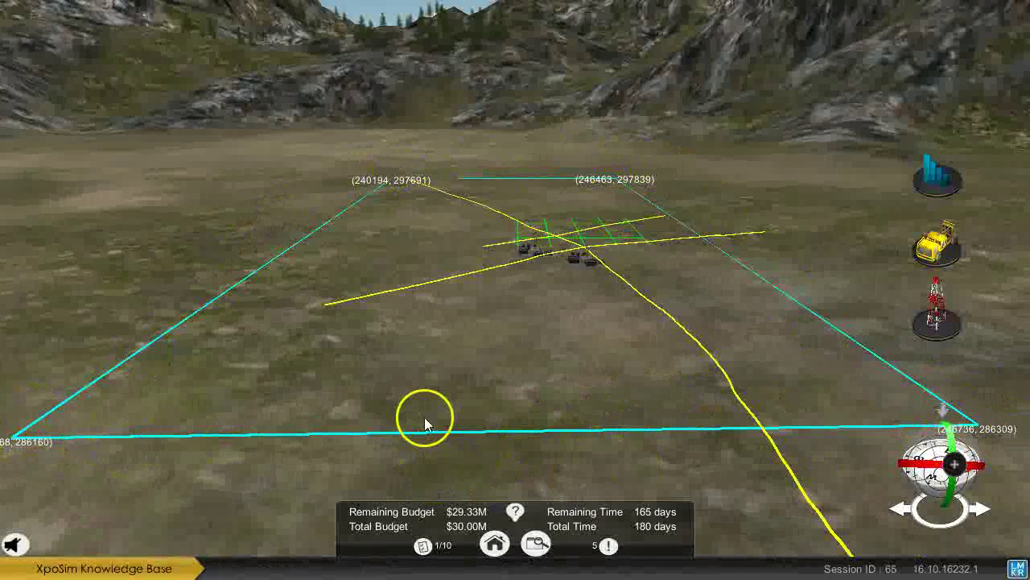
drag(425, 421, 493, 385)
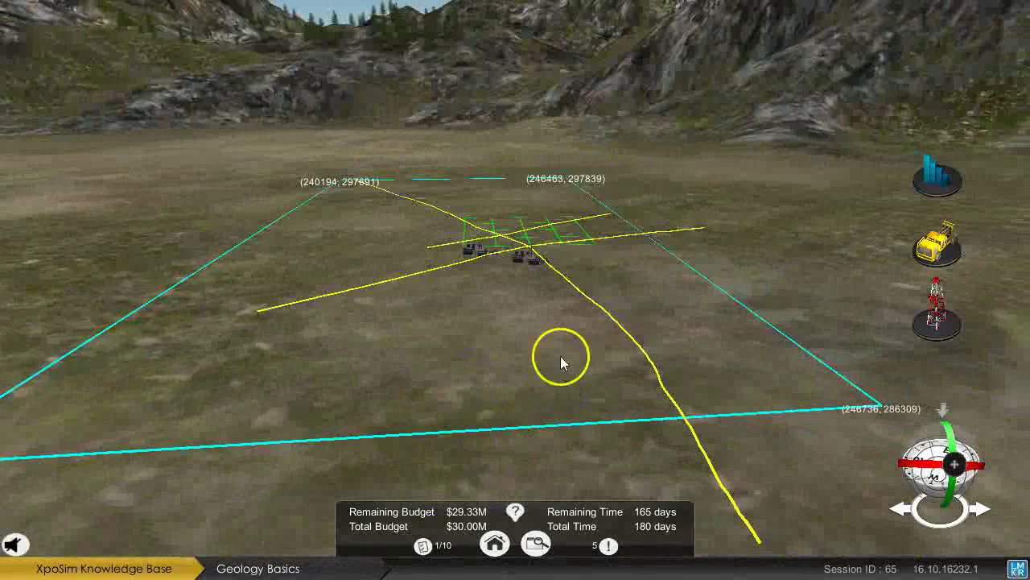
drag(476, 265, 437, 258)
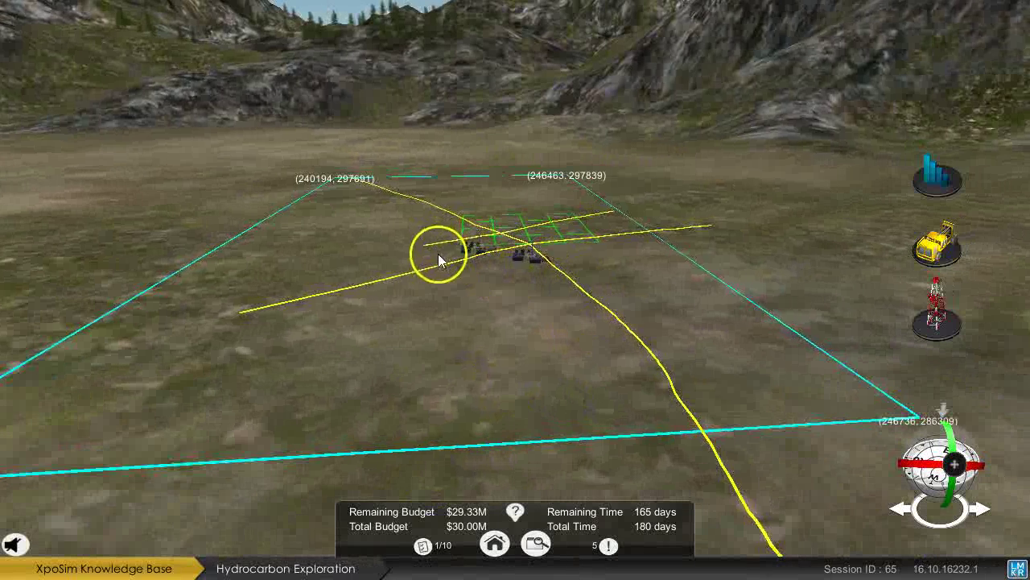
click(589, 296)
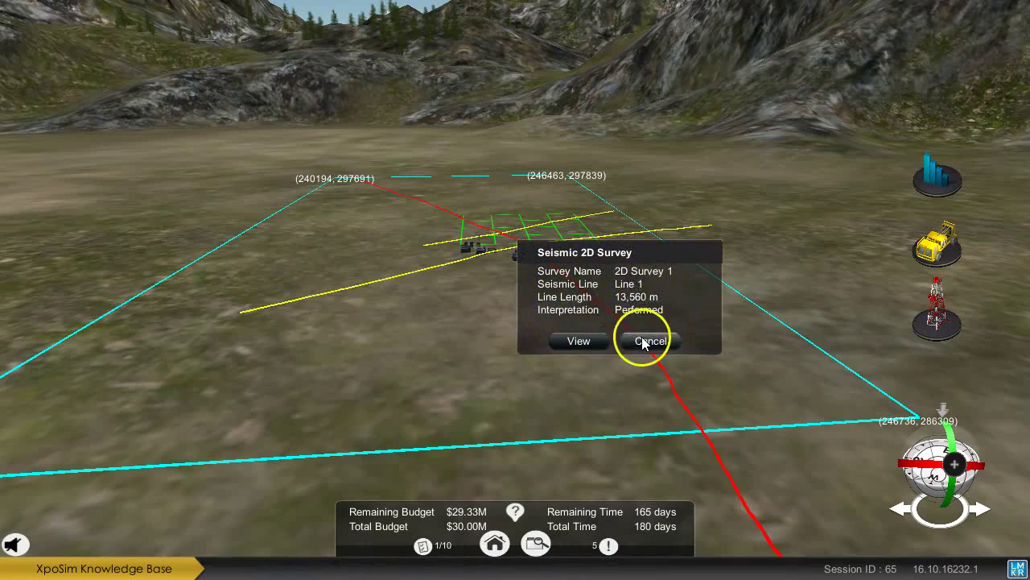
Close the Line 1 details, then inspect and dismiss the 3D survey grid details.
click(649, 342)
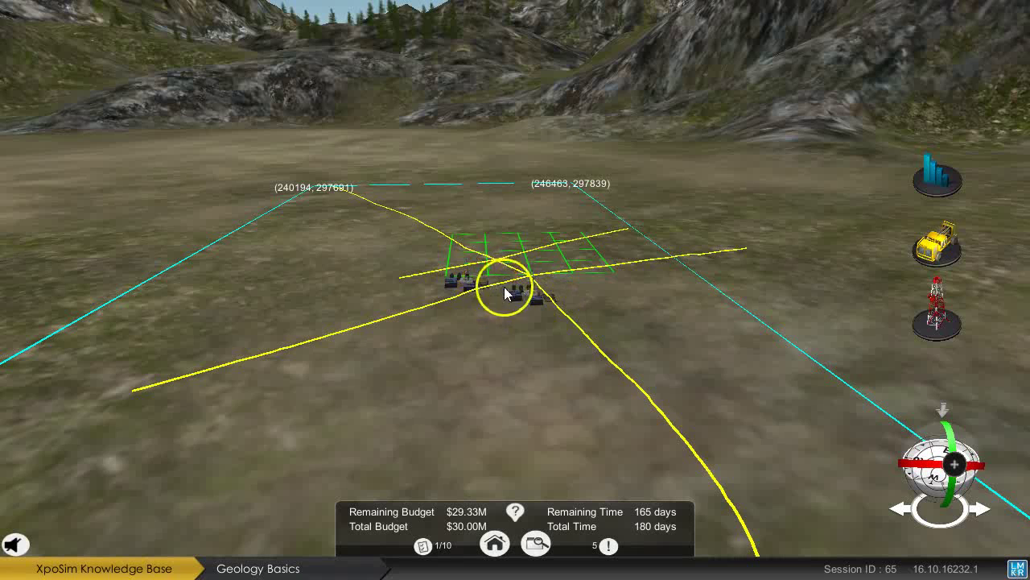
click(574, 253)
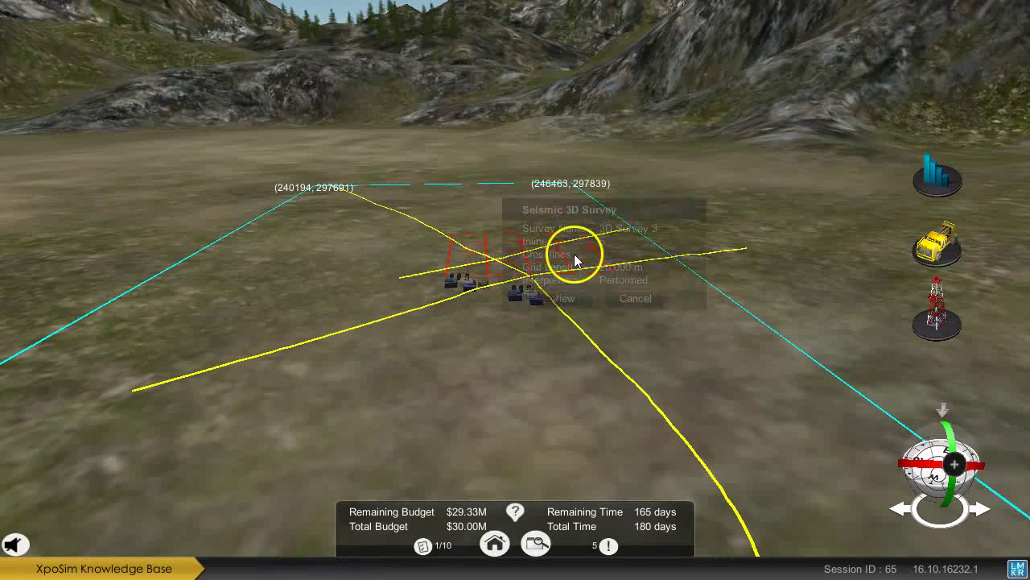
click(644, 300)
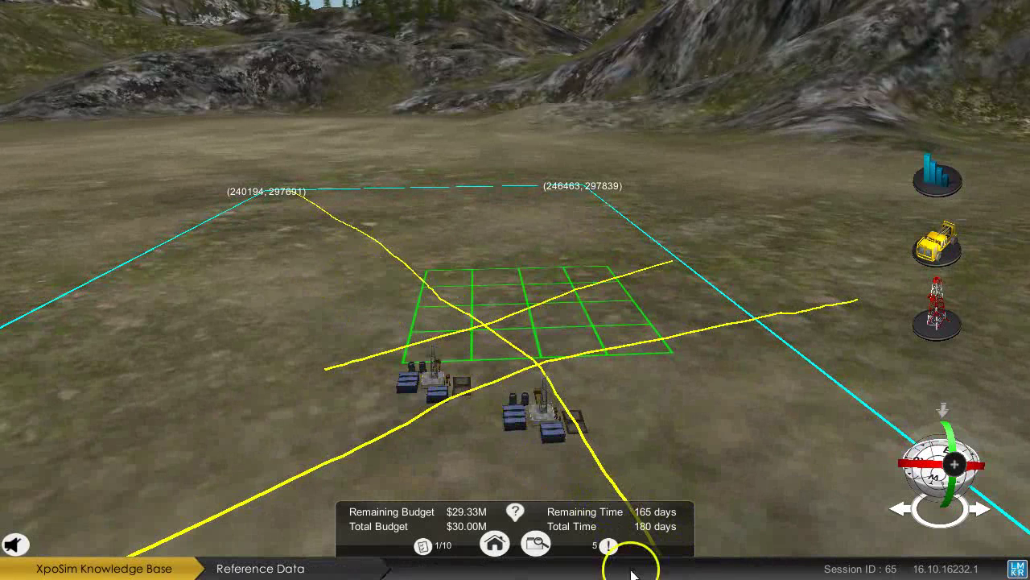
Zoom out and open the details of 2D Survey 4, Line 2 (3,969 m).
scroll(277, 369, down, 2)
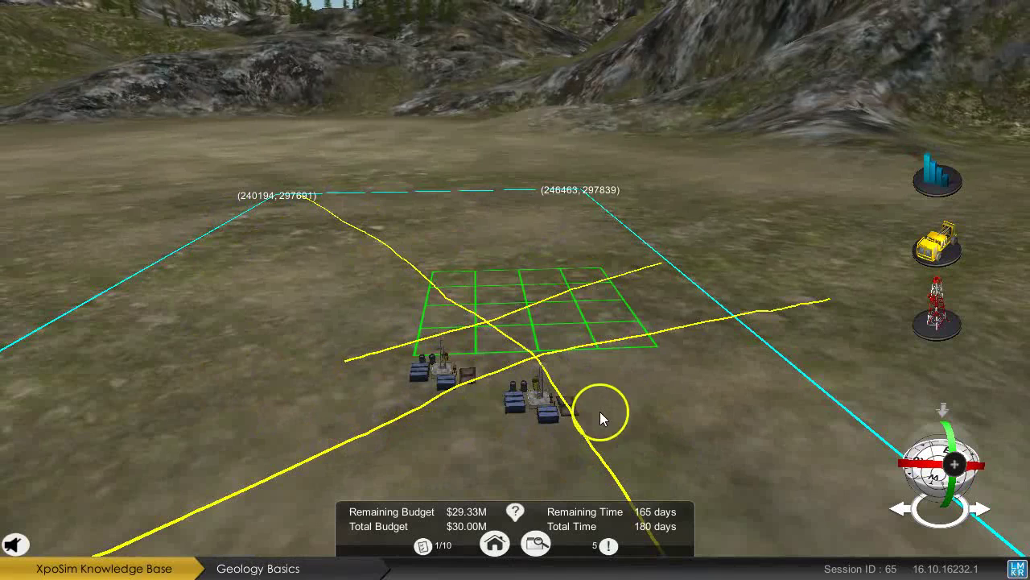
drag(617, 399, 601, 391)
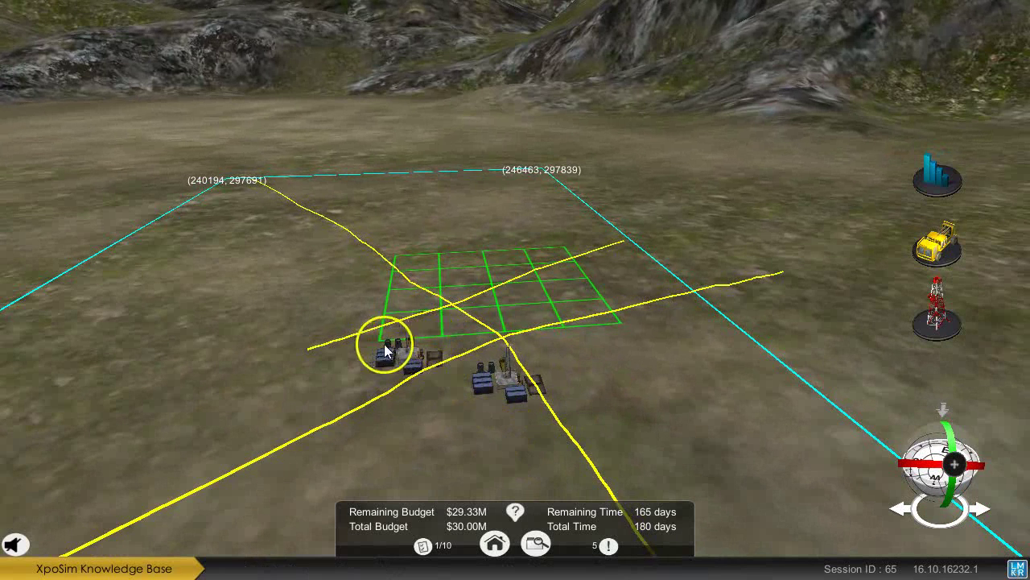
click(346, 337)
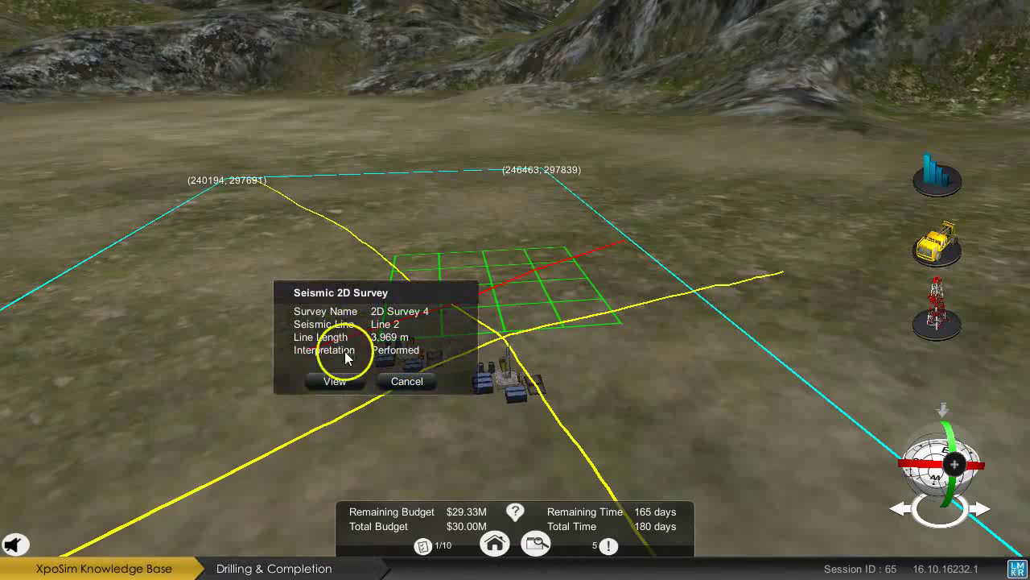
Re-pick the shallow horizon near 750 ms on Line 2, save it and dismiss the completion notice.
click(334, 380)
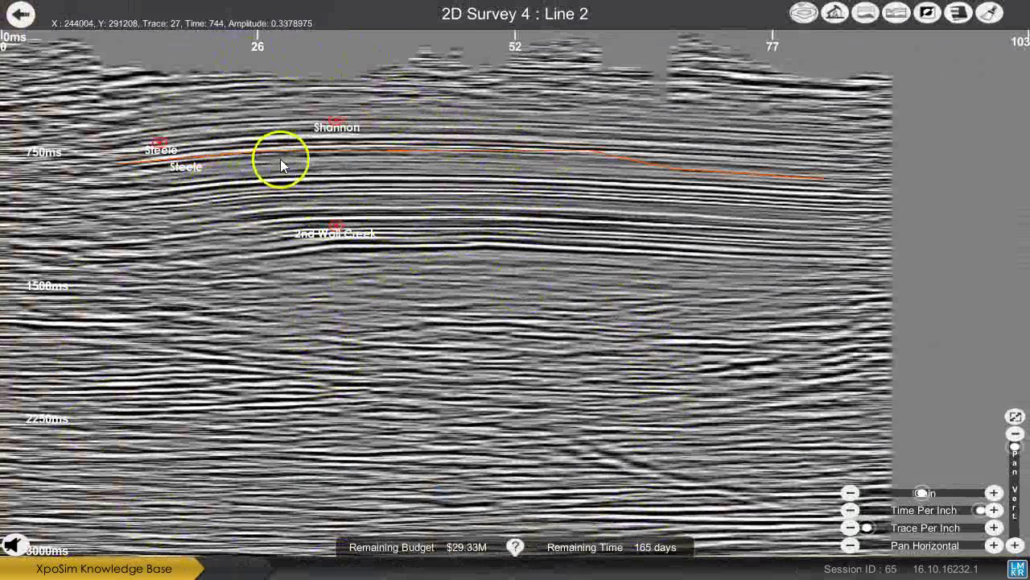
click(332, 152)
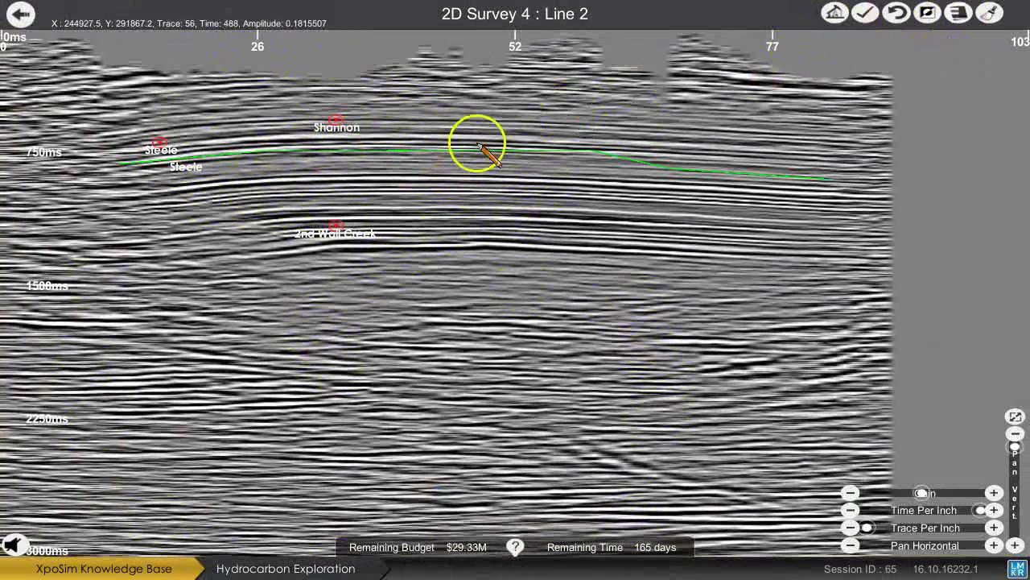
drag(286, 181, 636, 164)
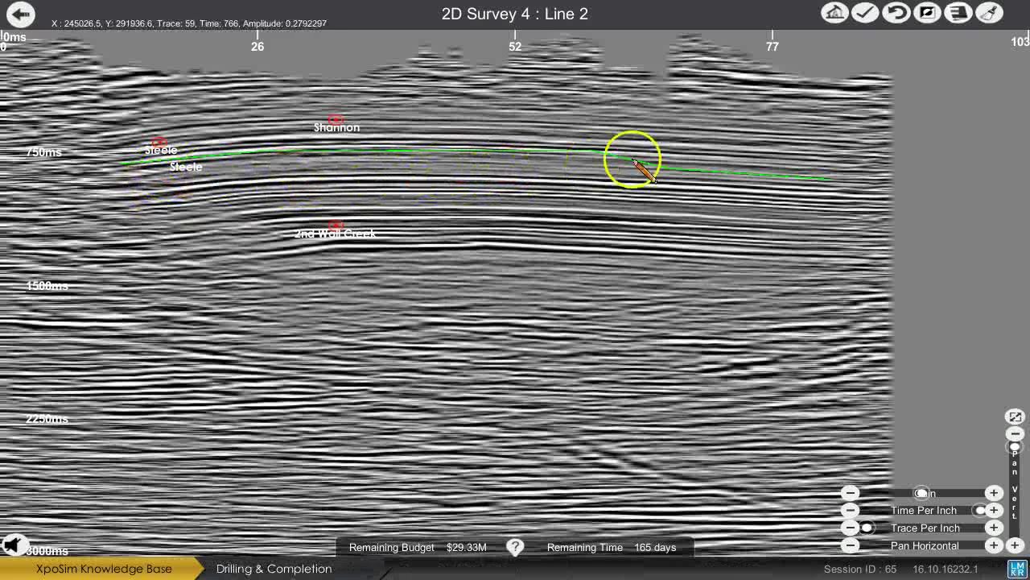
click(866, 19)
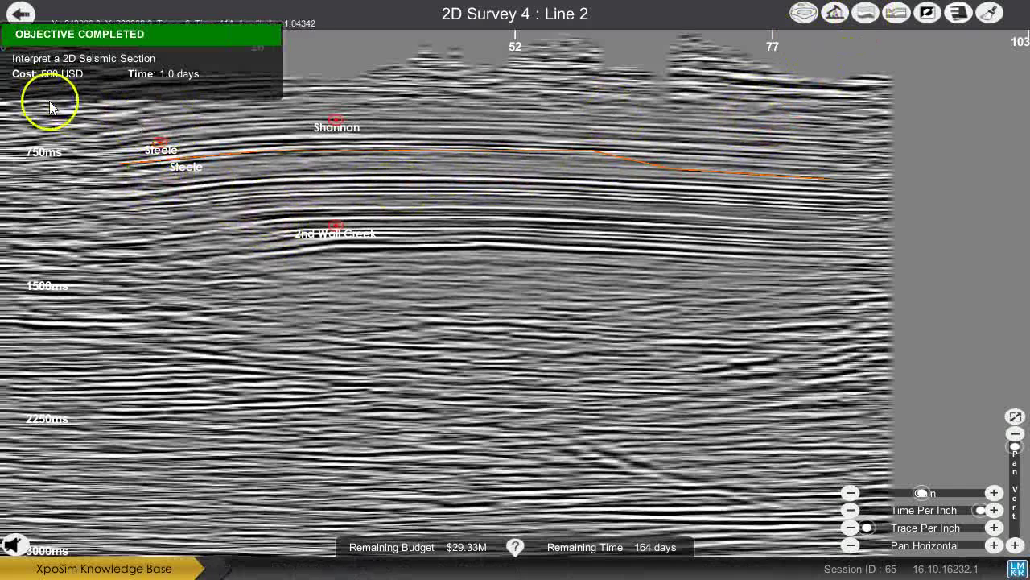
click(20, 18)
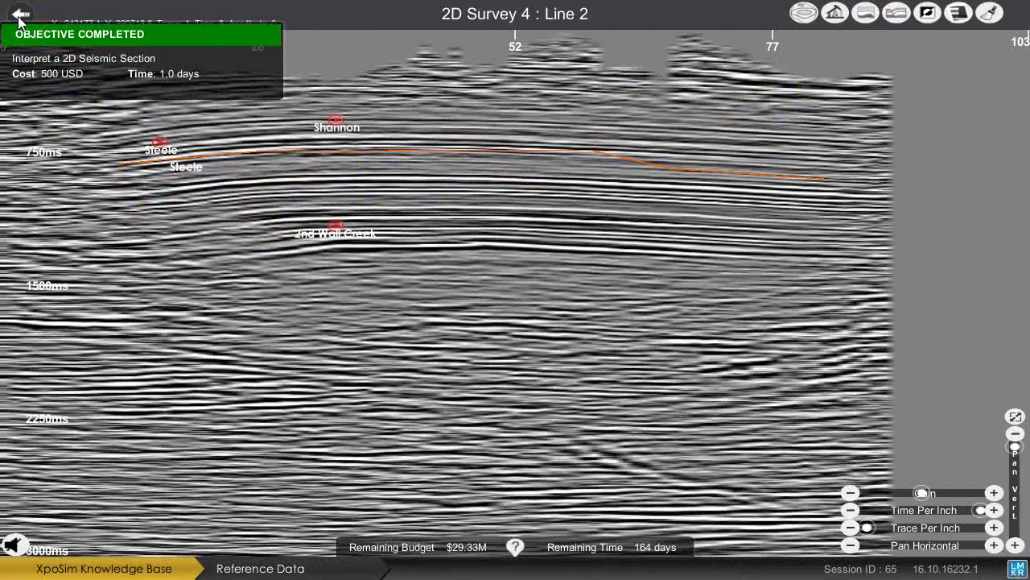
Trace the 2nd Wall Creek horizon across the whole Line 2 section and save it.
click(866, 18)
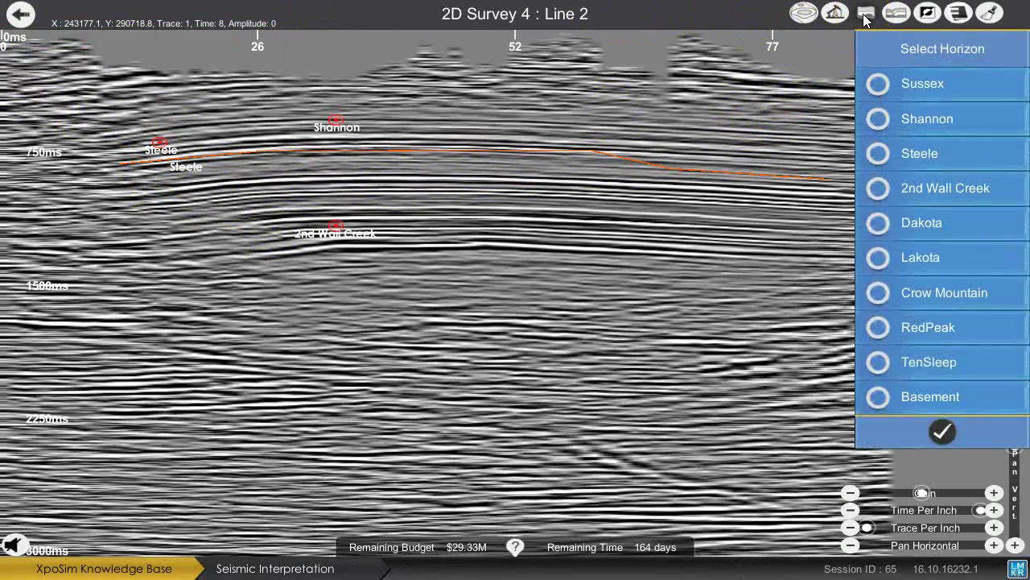
click(890, 205)
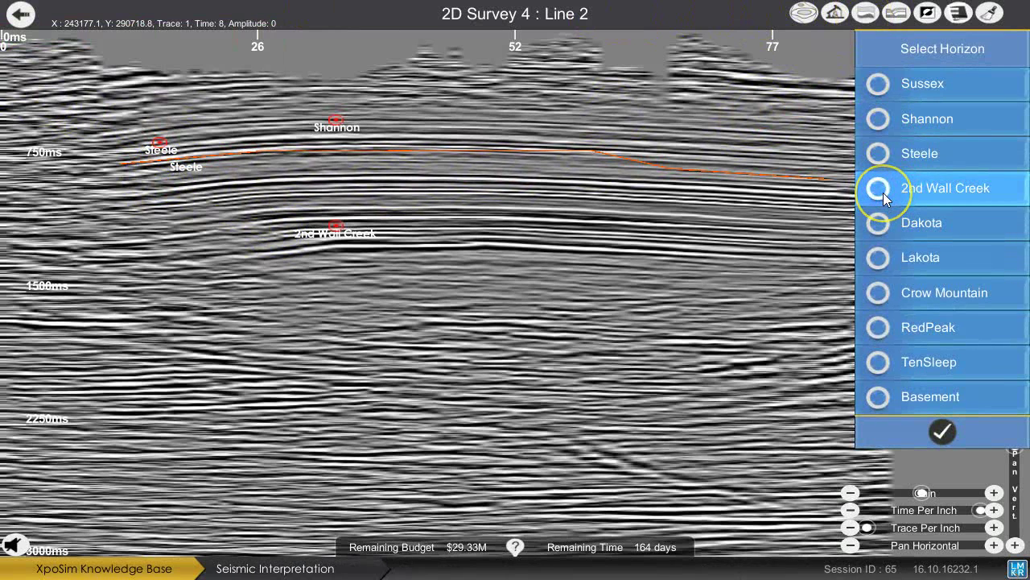
click(134, 254)
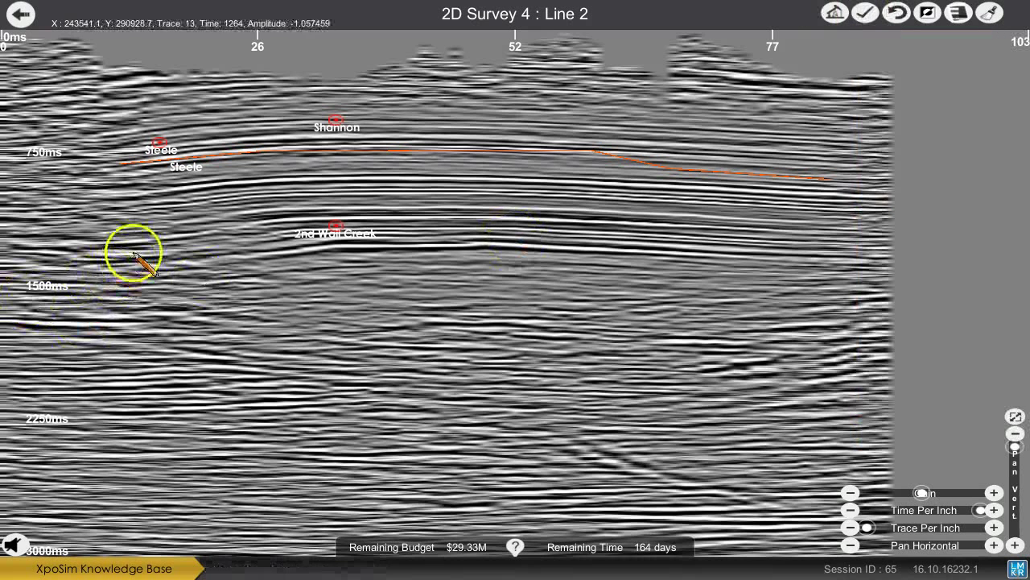
drag(133, 248, 194, 237)
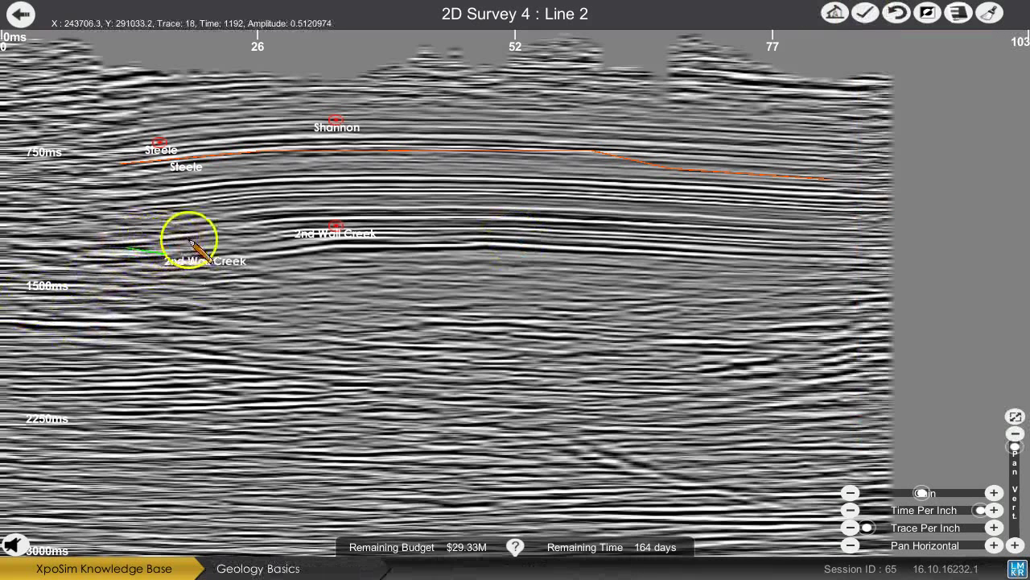
mouse_move(280, 219)
mouse_down()
mouse_move(581, 214)
mouse_move(755, 231)
mouse_up()
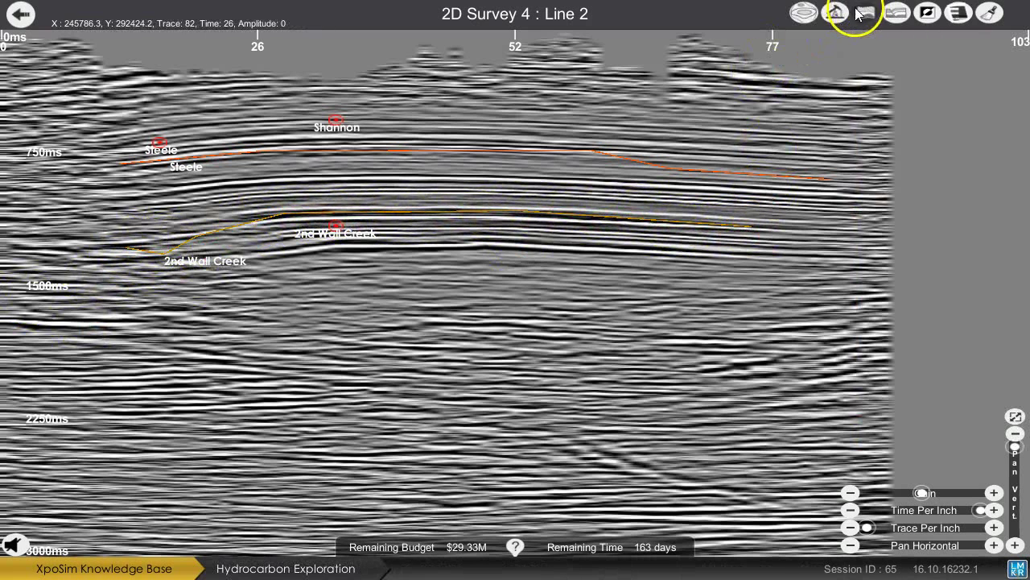
click(858, 15)
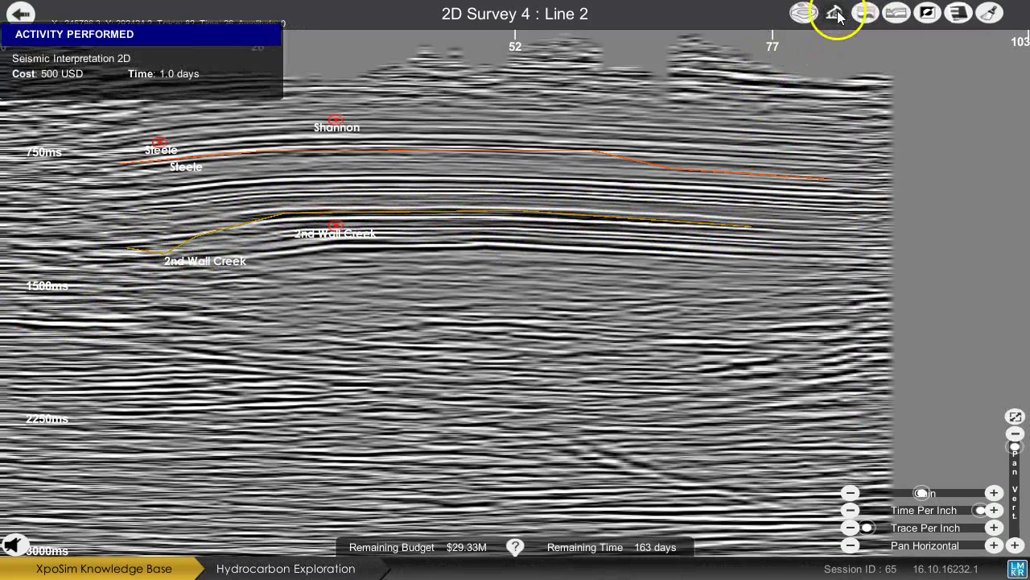
Leave the Line 2 section and show the objectives checklist with 2D interpretation ticked.
click(20, 24)
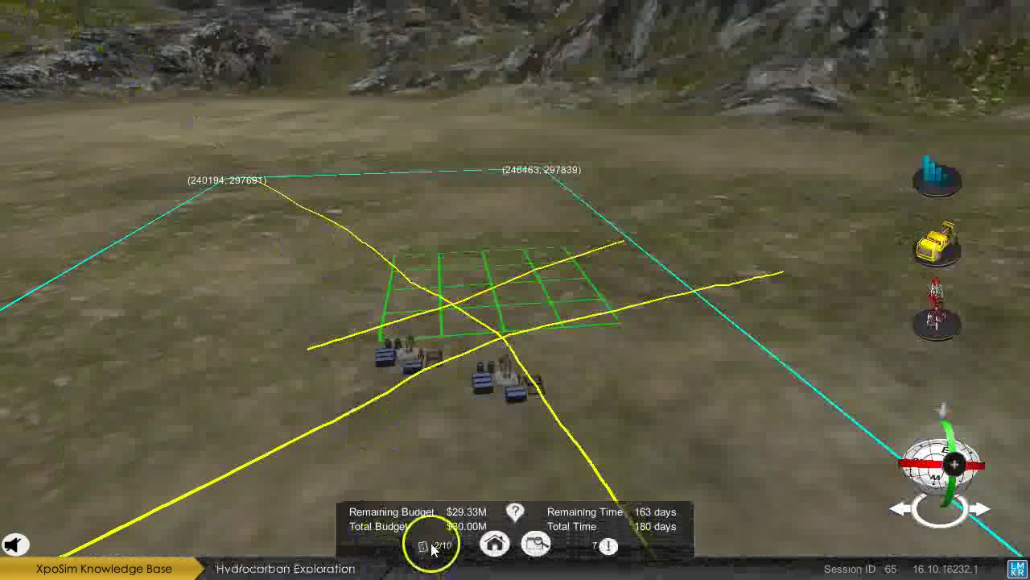
click(429, 549)
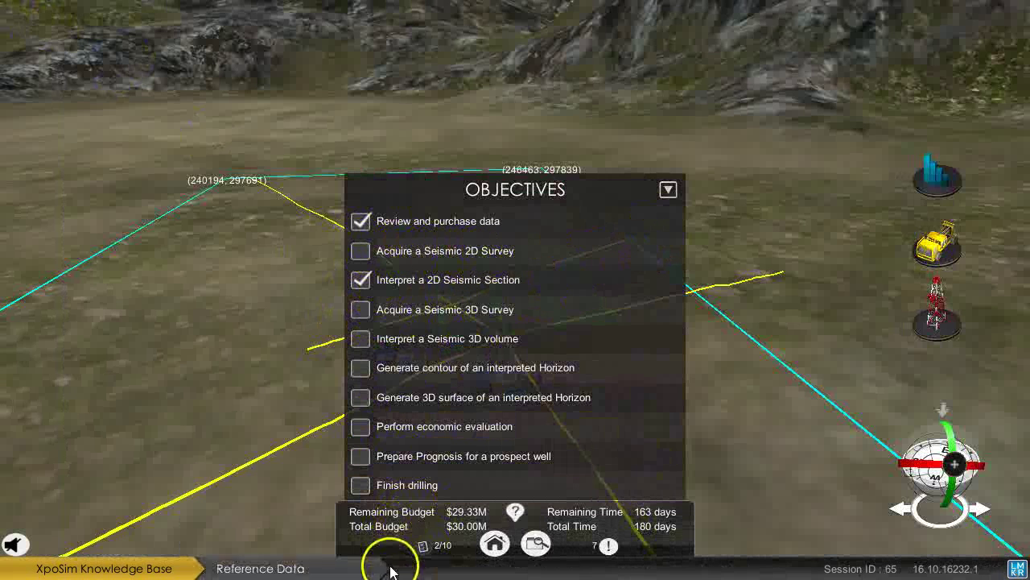
Close the objectives and place a seismic truck on the terrain left of the drill rigs.
click(424, 546)
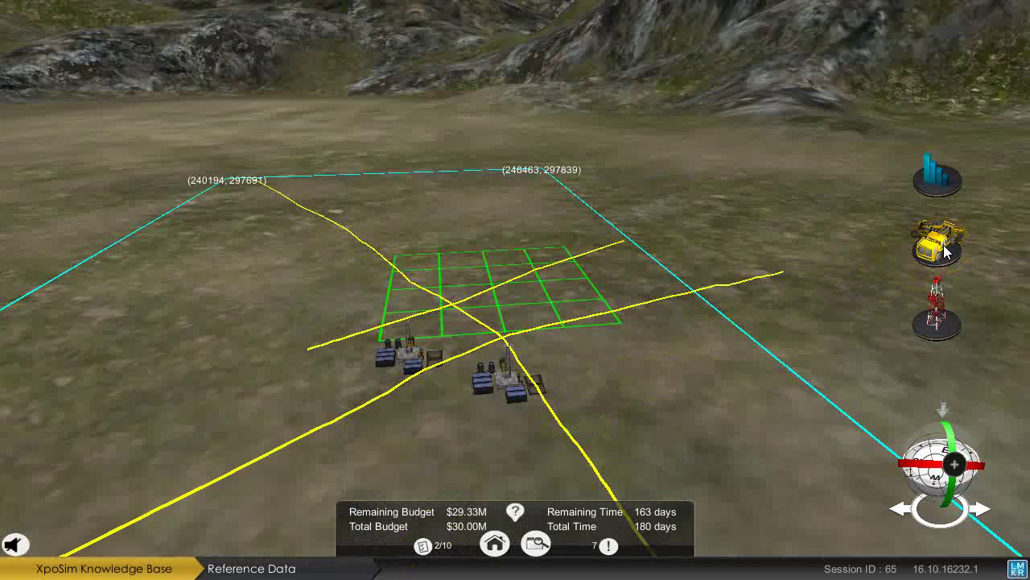
drag(944, 244, 847, 308)
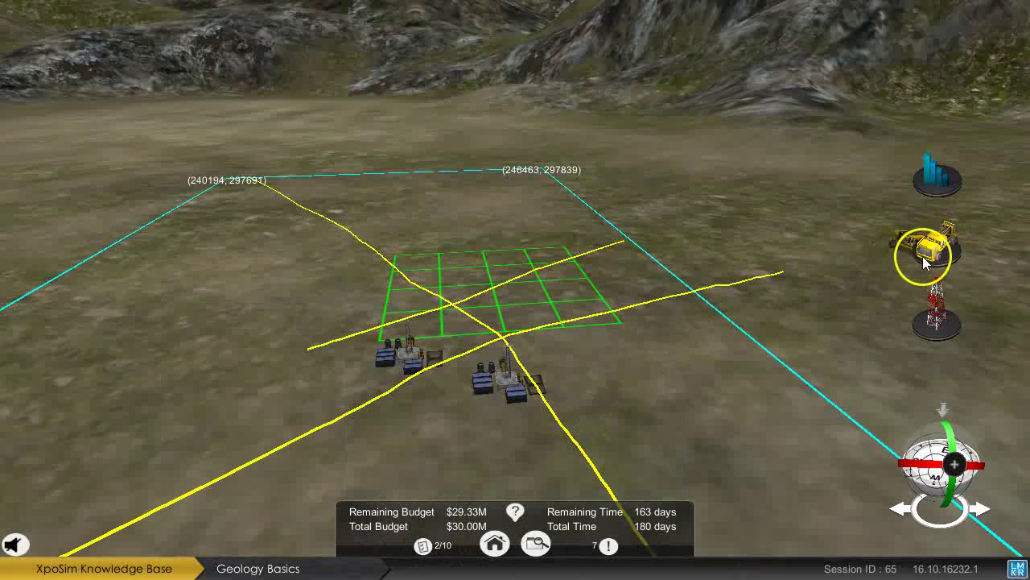
drag(740, 348, 390, 404)
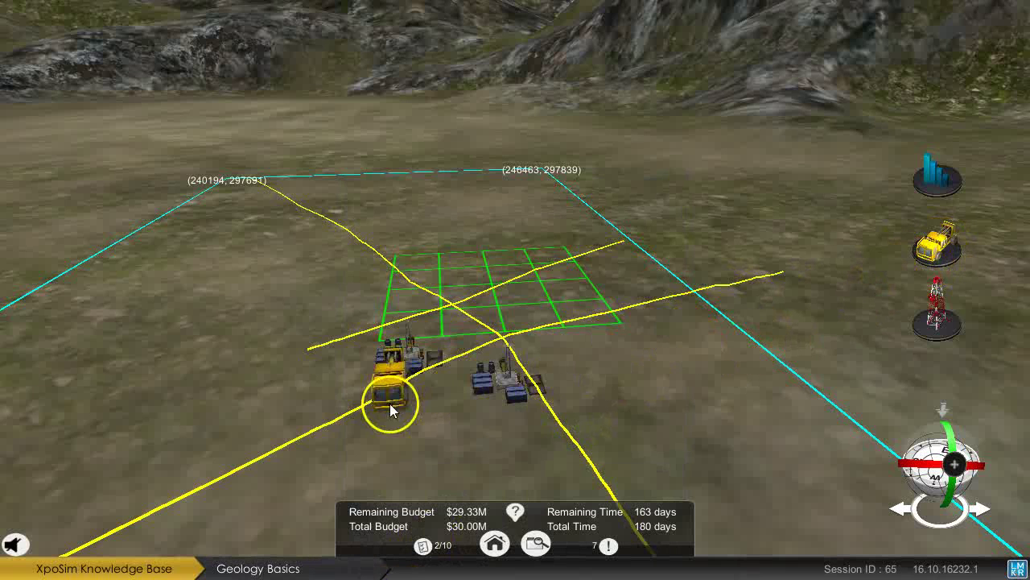
drag(240, 323, 218, 356)
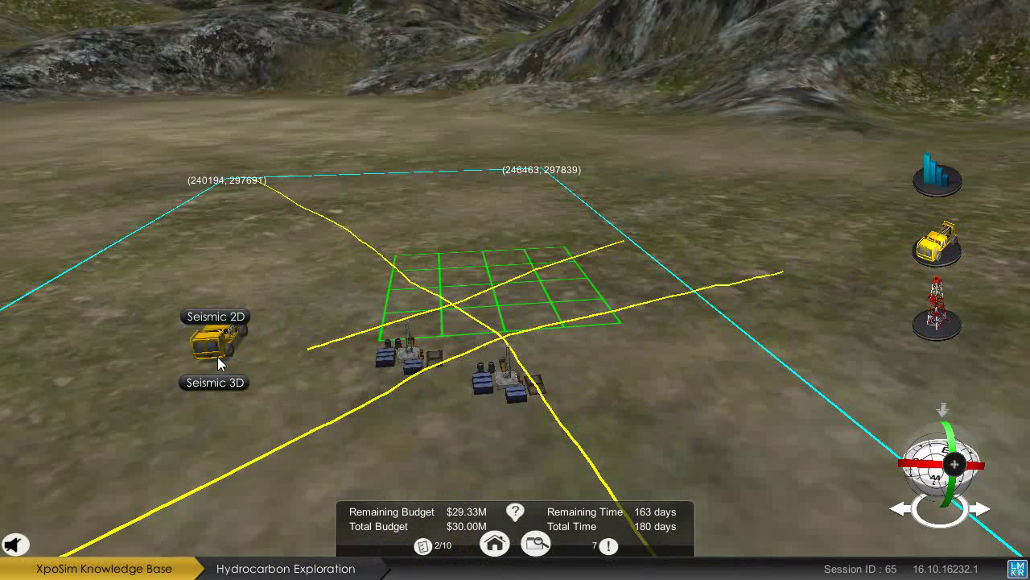
click(219, 317)
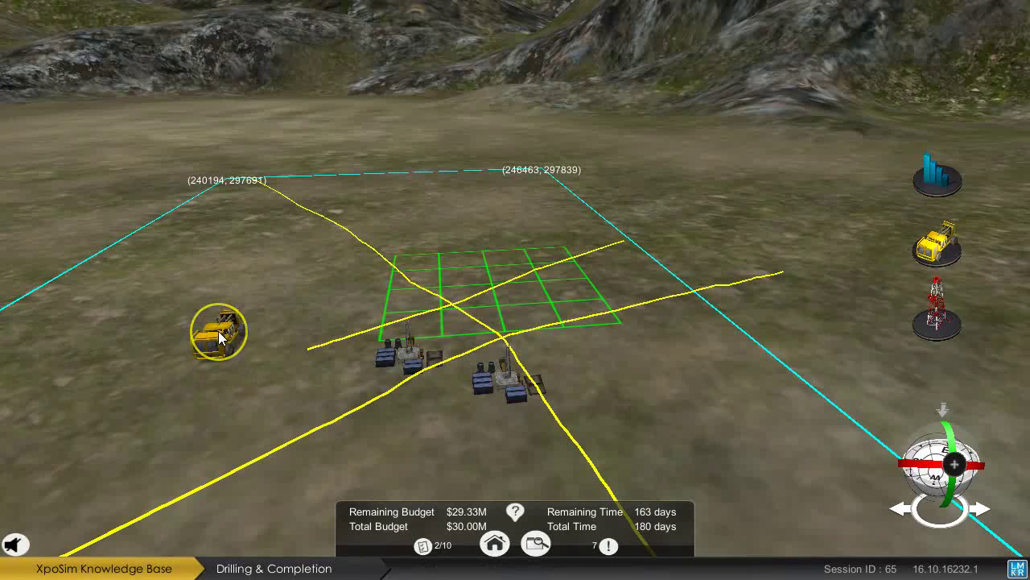
Draw three seismic lines north of the 3D grid for 2D Survey 6 (7,117 m) and submit.
mouse_move(218, 330)
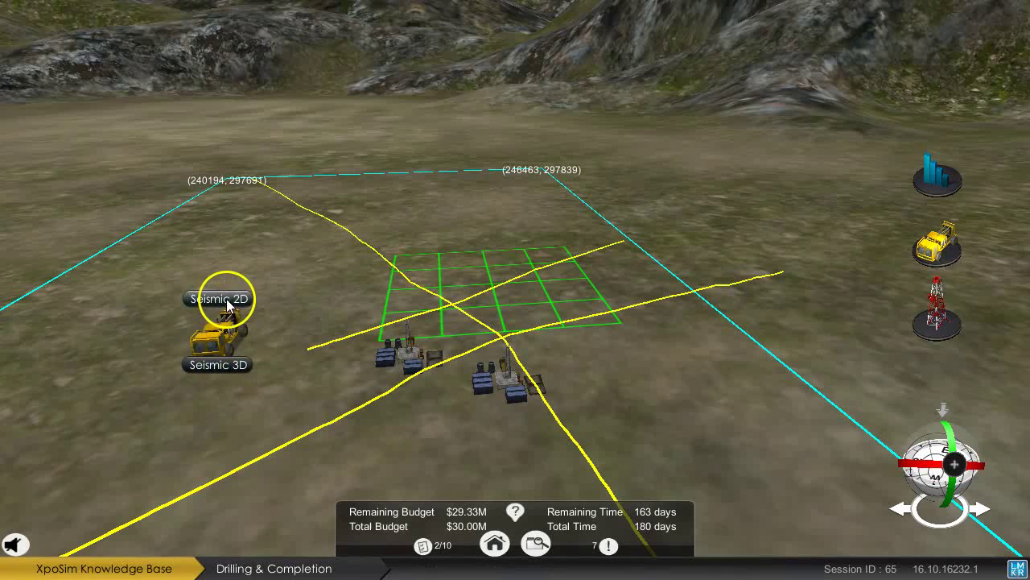
click(230, 299)
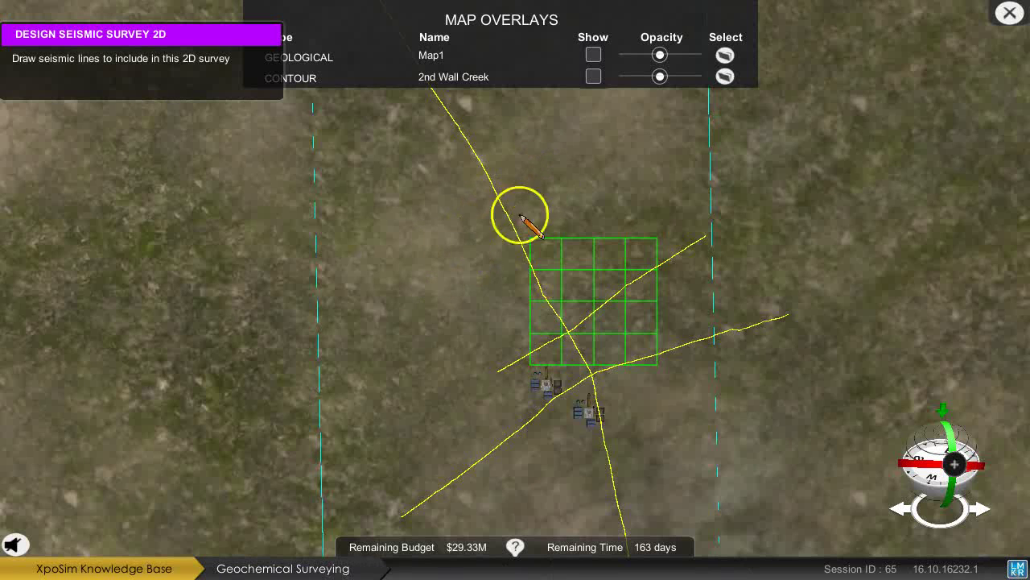
drag(470, 221, 644, 131)
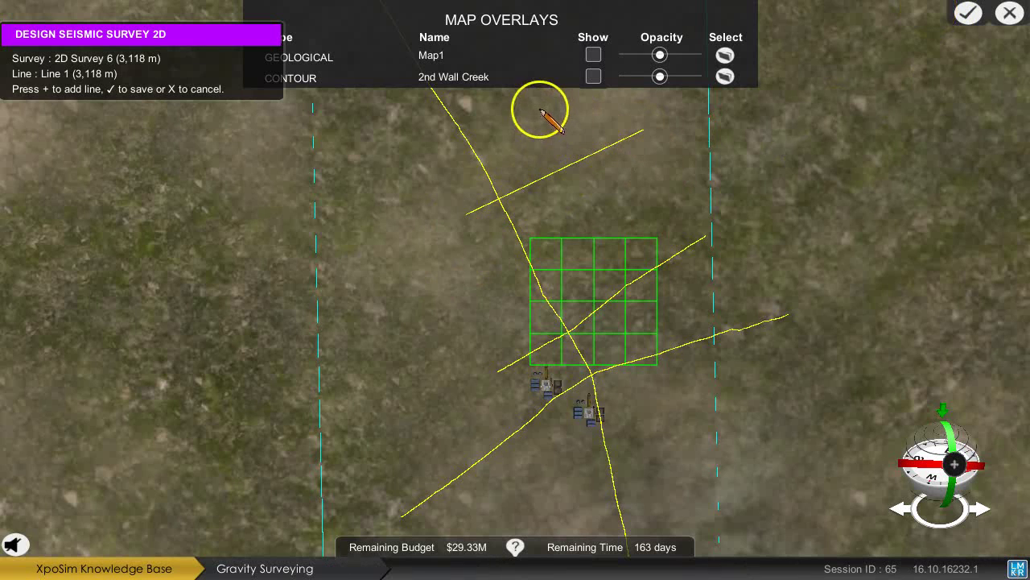
drag(539, 108, 644, 207)
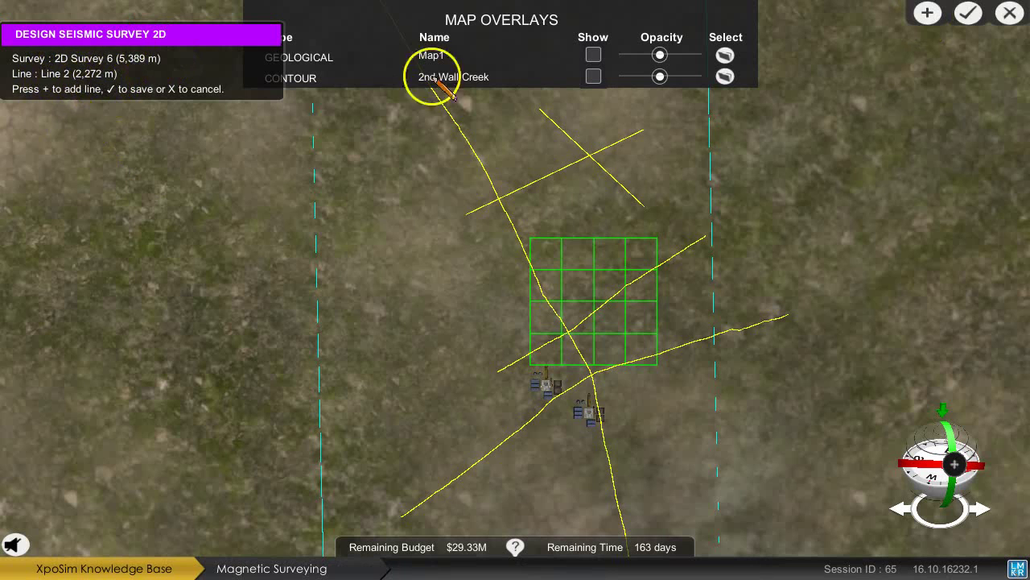
click(929, 14)
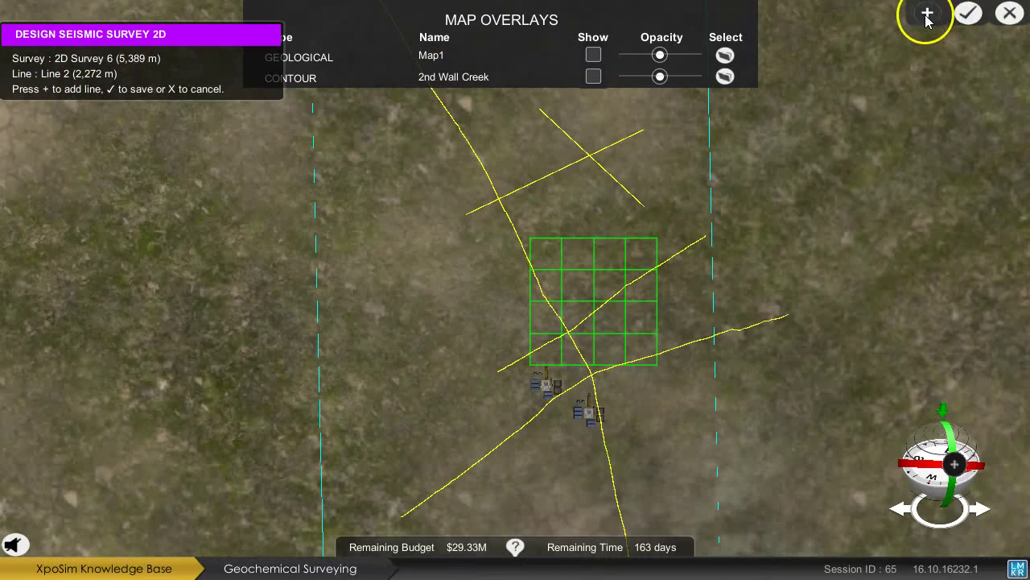
click(567, 203)
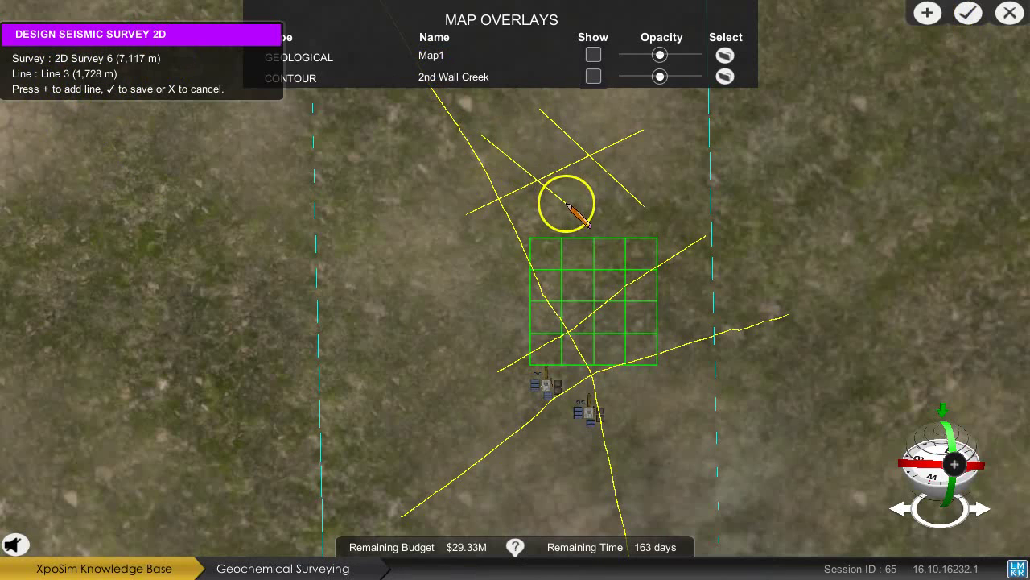
click(969, 13)
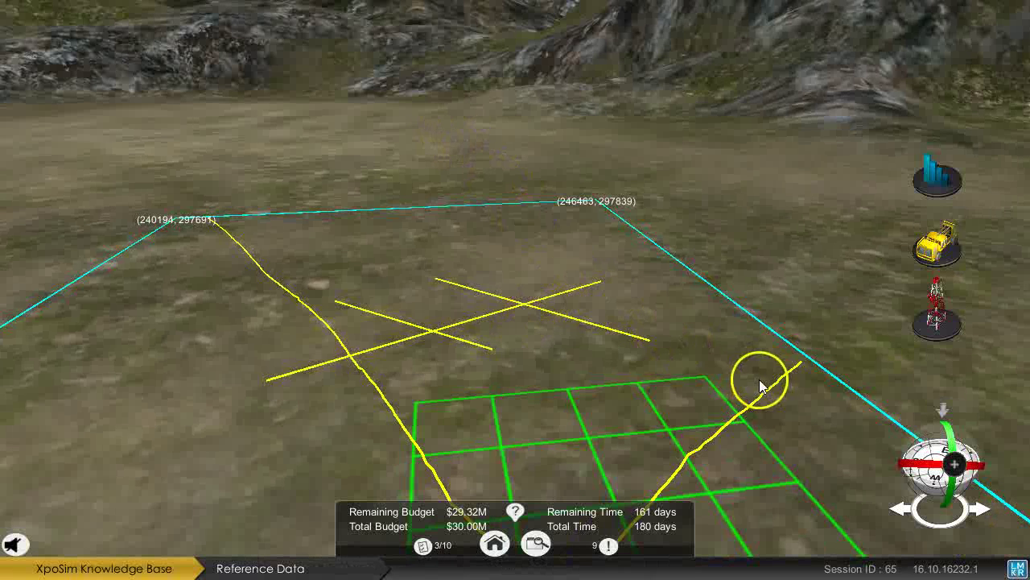
Load the seismic section of 2D Survey 6's 3,118 m Line 1.
click(500, 312)
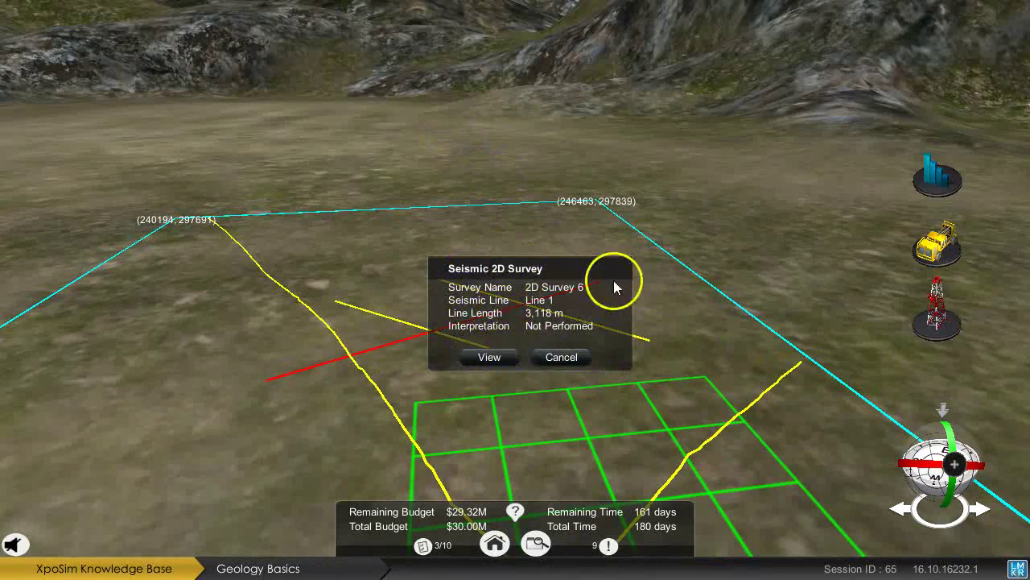
drag(534, 269, 478, 217)
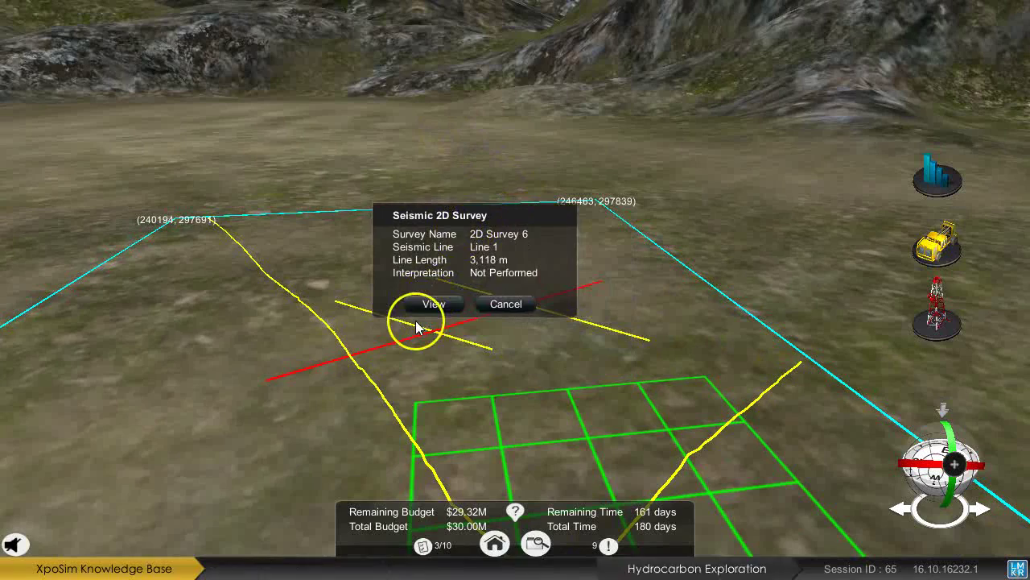
click(433, 304)
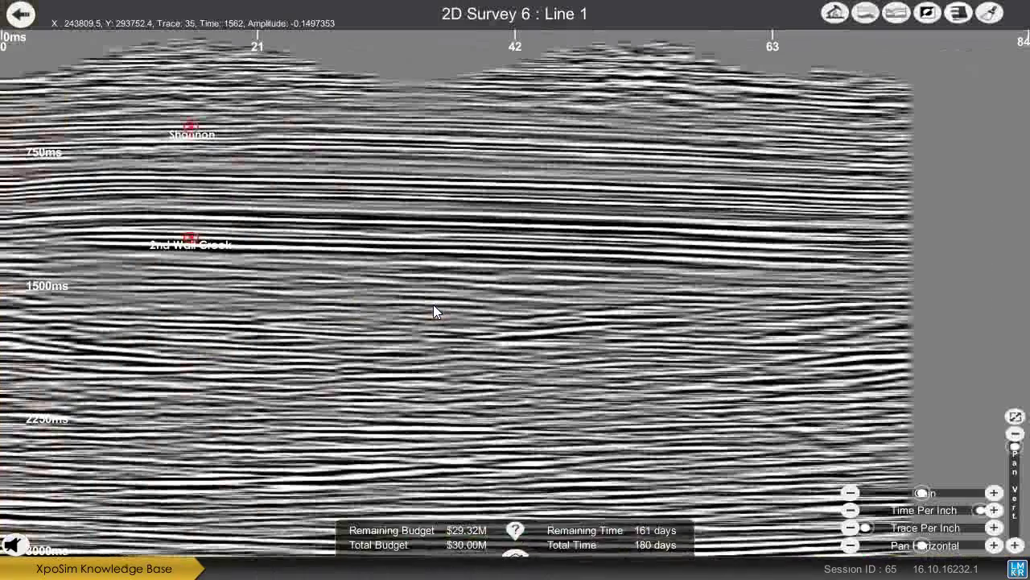
Project well 67-1-TpX-10 onto Line 1 and stretch the section vertically and horizontally.
click(457, 307)
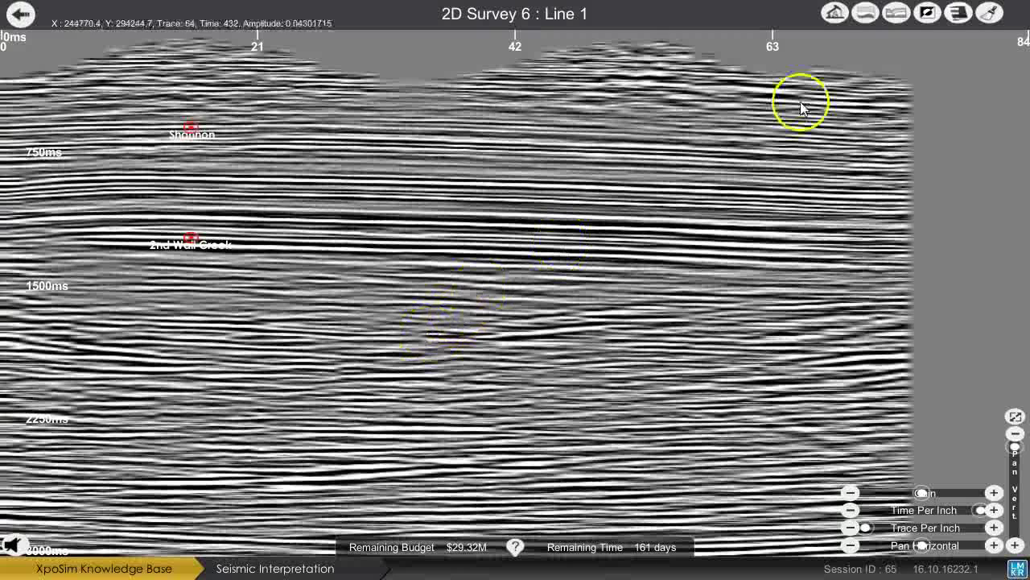
click(836, 25)
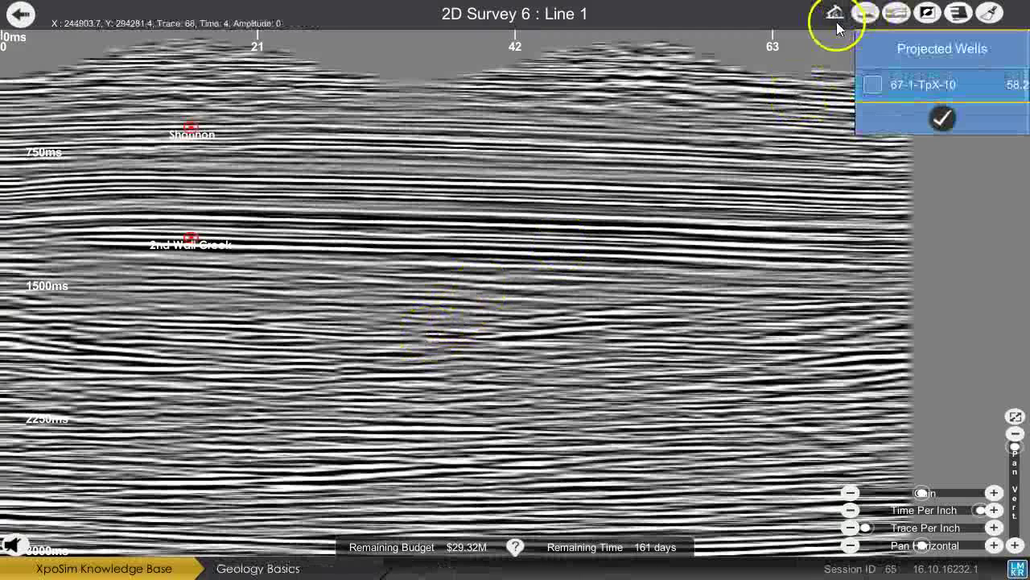
click(875, 86)
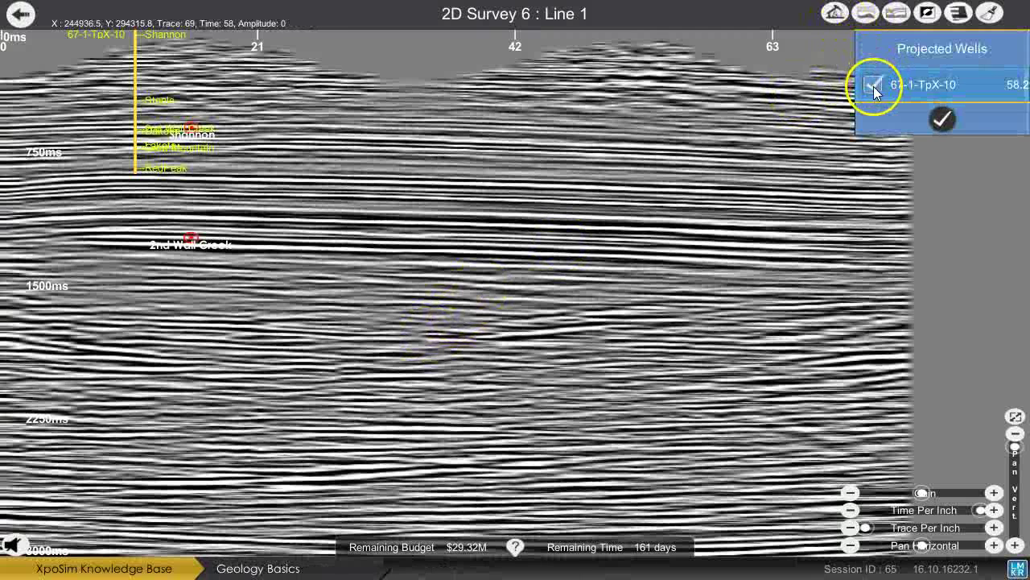
click(941, 120)
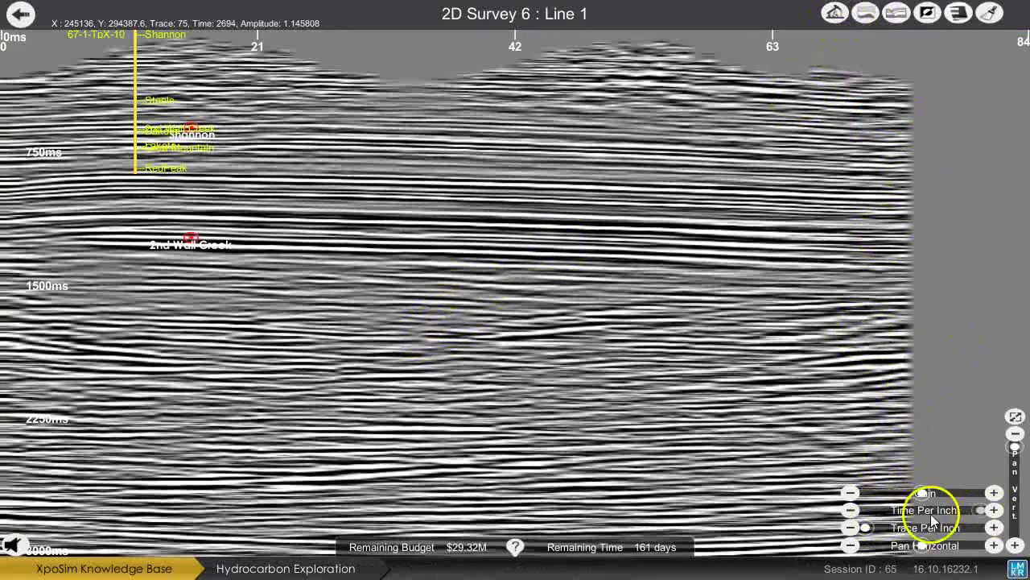
drag(932, 517, 900, 519)
click(866, 528)
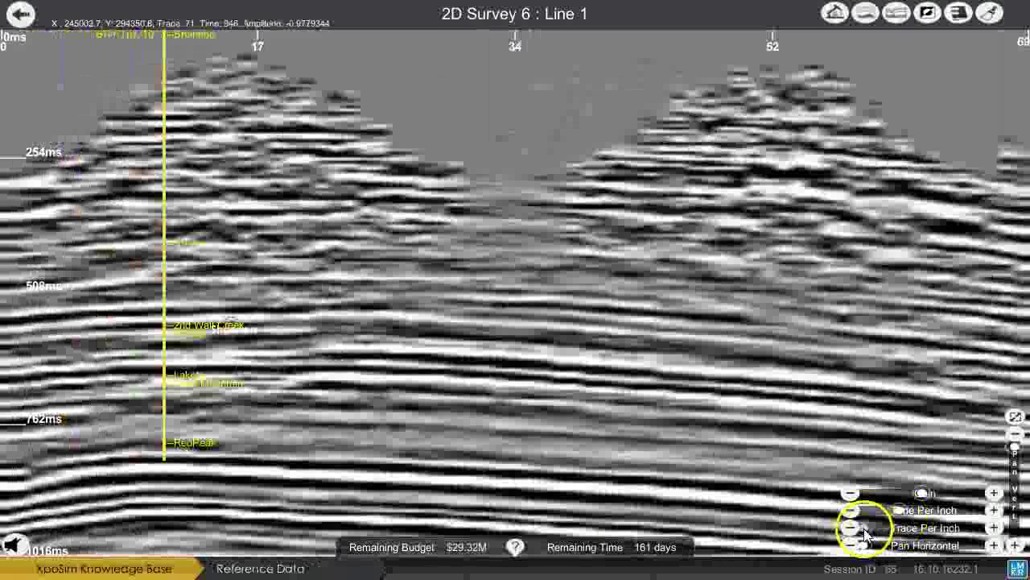
click(855, 529)
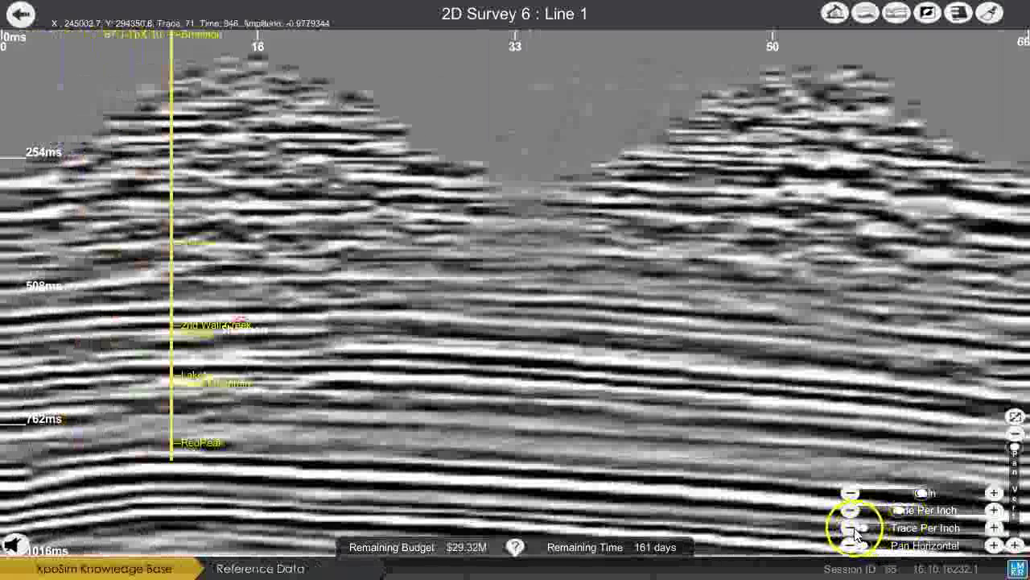
Pick a horizon from the left edge across the section, redraw the right part, save, and show red-blue colours.
click(863, 14)
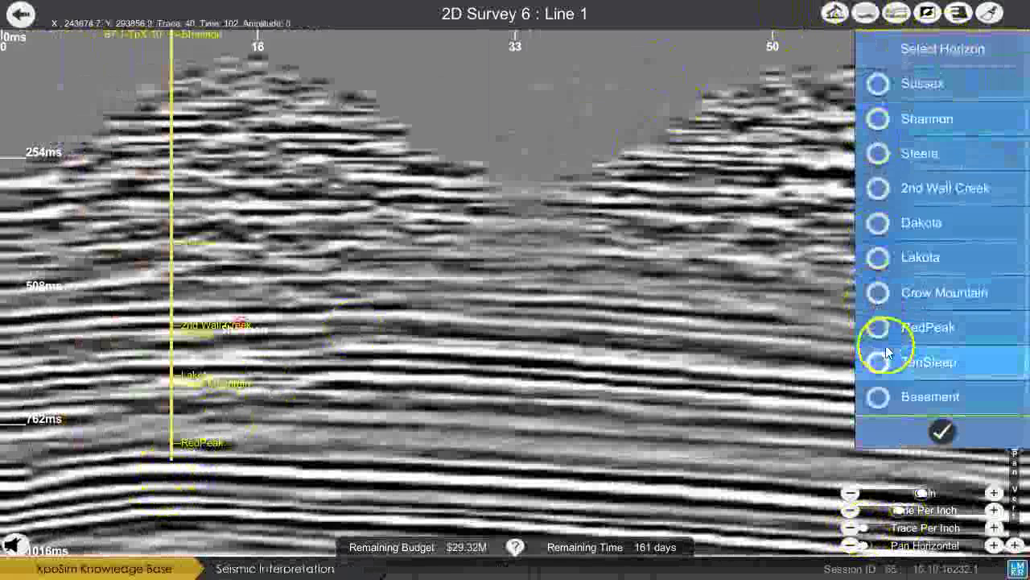
click(886, 354)
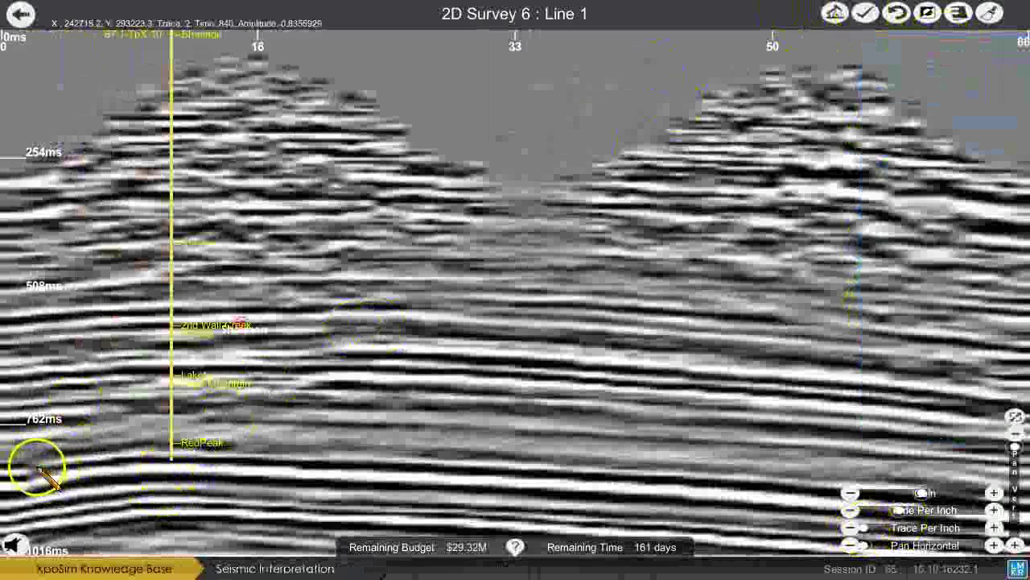
mouse_move(36, 466)
mouse_down()
mouse_move(132, 430)
mouse_move(169, 441)
mouse_up()
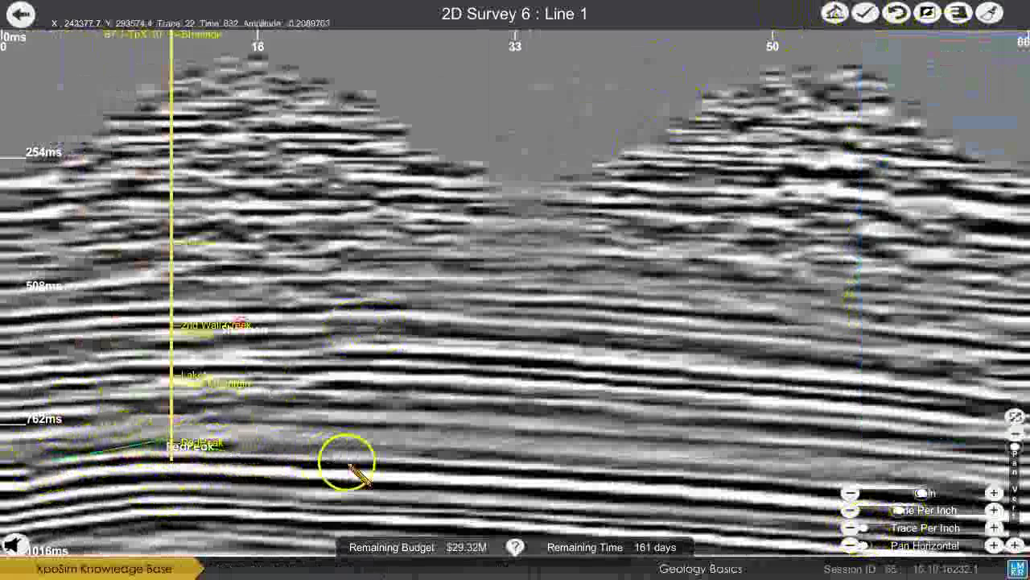
mouse_move(348, 466)
mouse_down()
mouse_move(433, 476)
mouse_move(764, 444)
mouse_move(778, 486)
mouse_up()
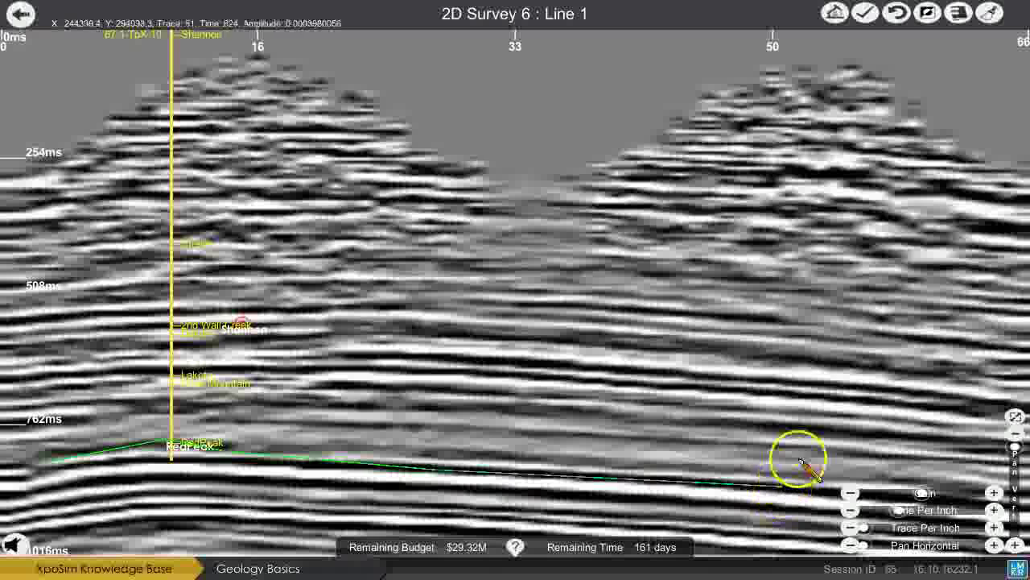
click(900, 22)
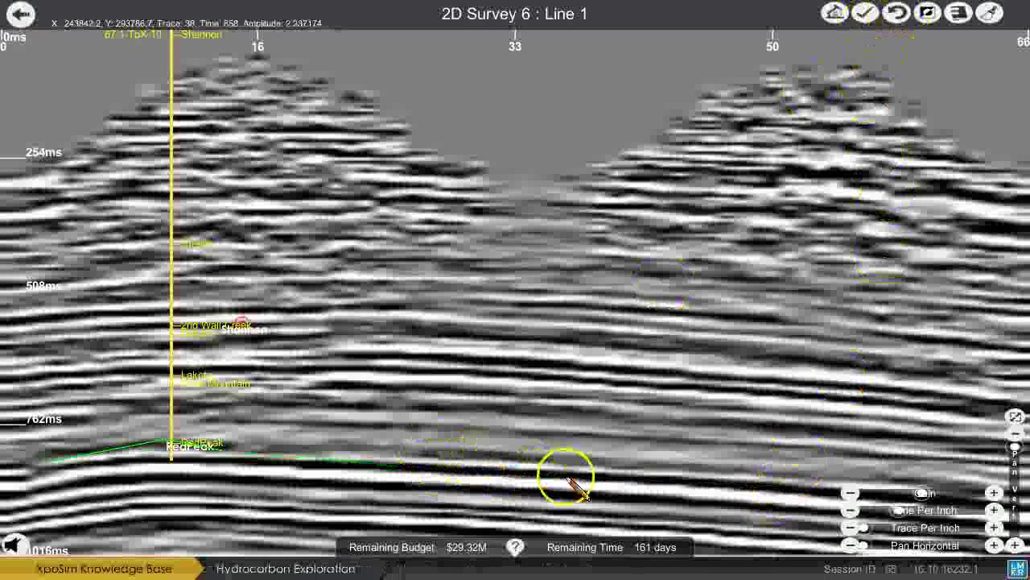
drag(568, 479, 636, 474)
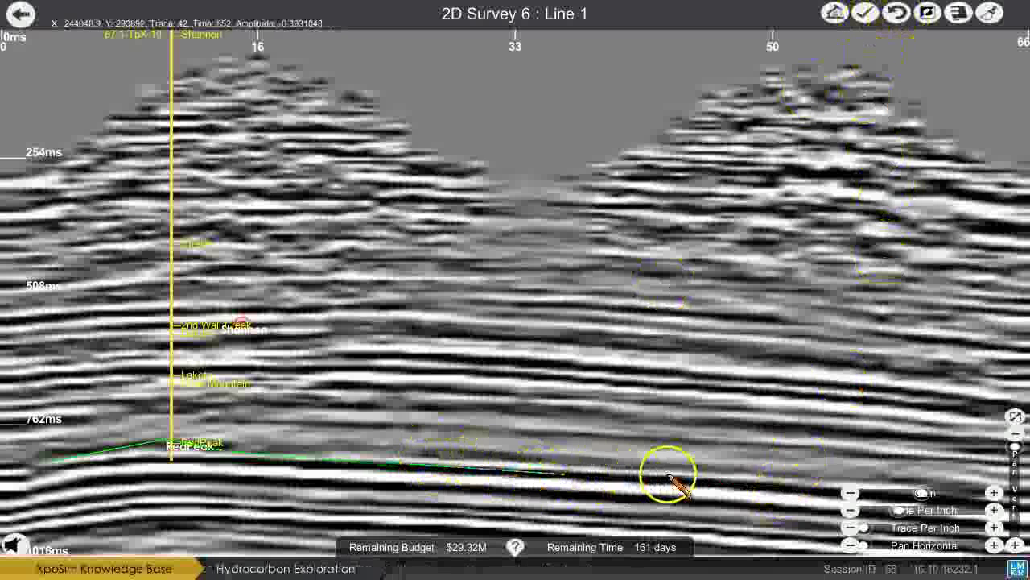
click(860, 17)
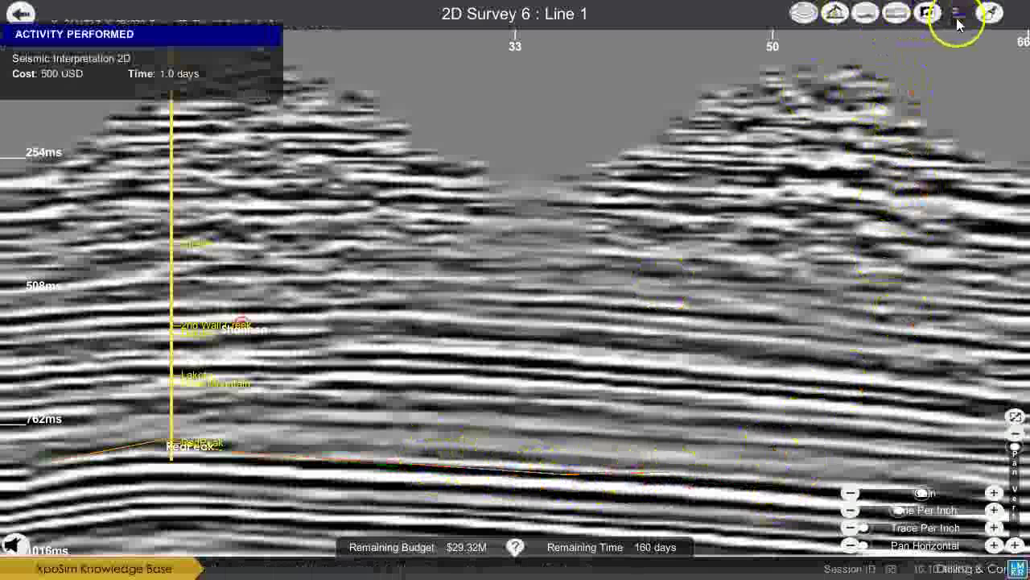
click(958, 22)
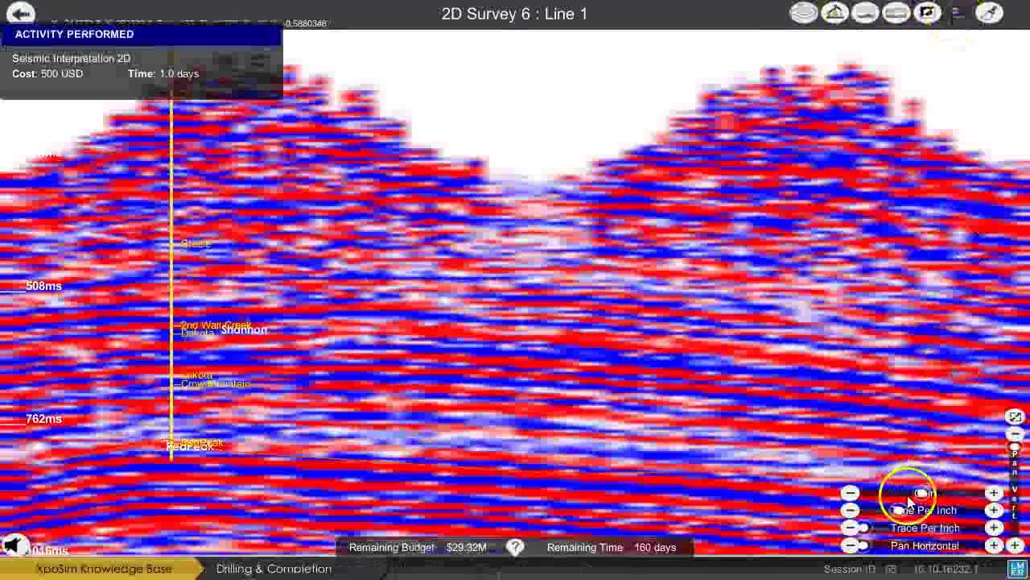
Fit the whole section, switch it to high-contrast greyscale, then return to the terrain map.
drag(922, 495, 889, 493)
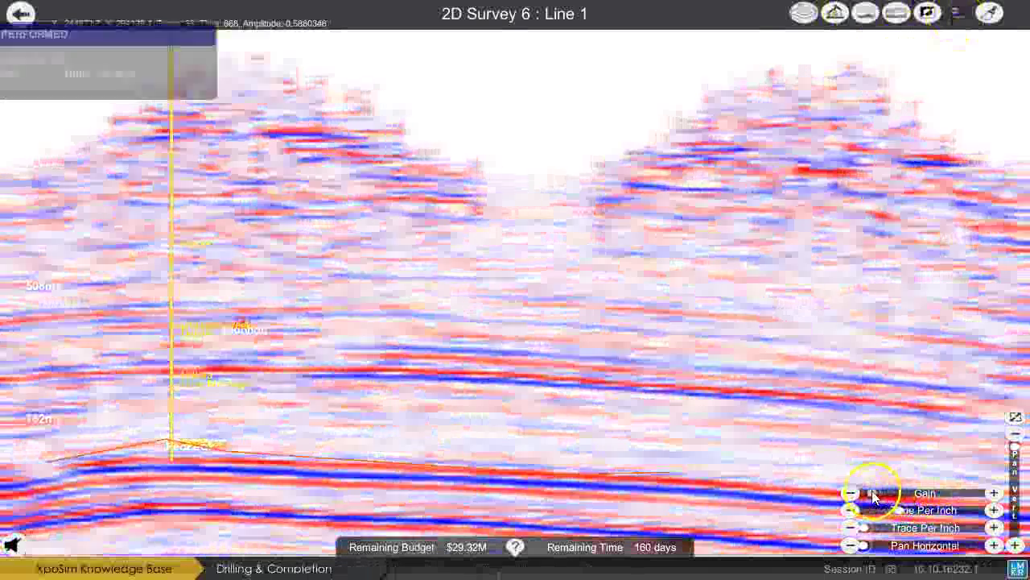
click(1016, 416)
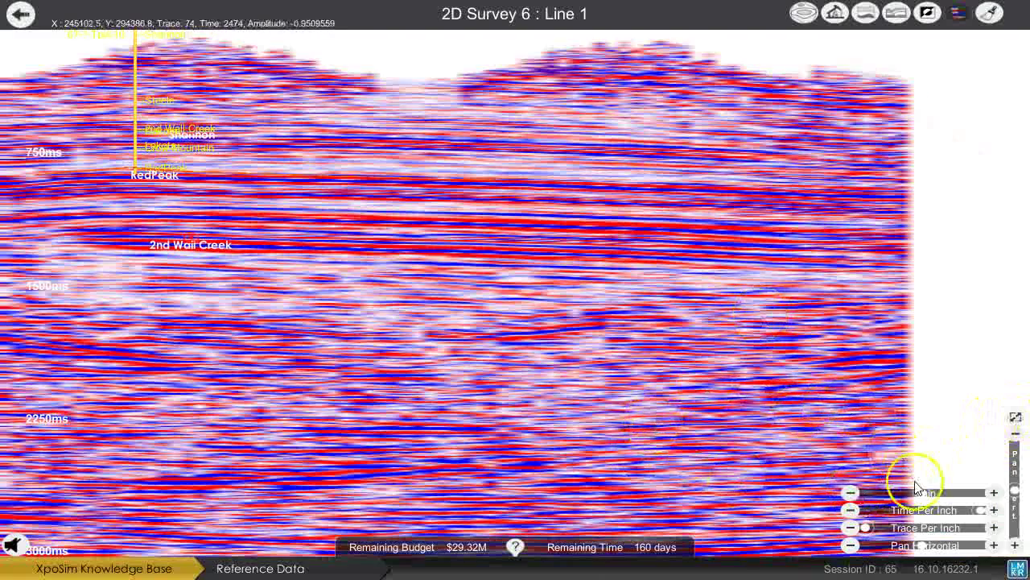
drag(920, 496, 879, 497)
click(927, 14)
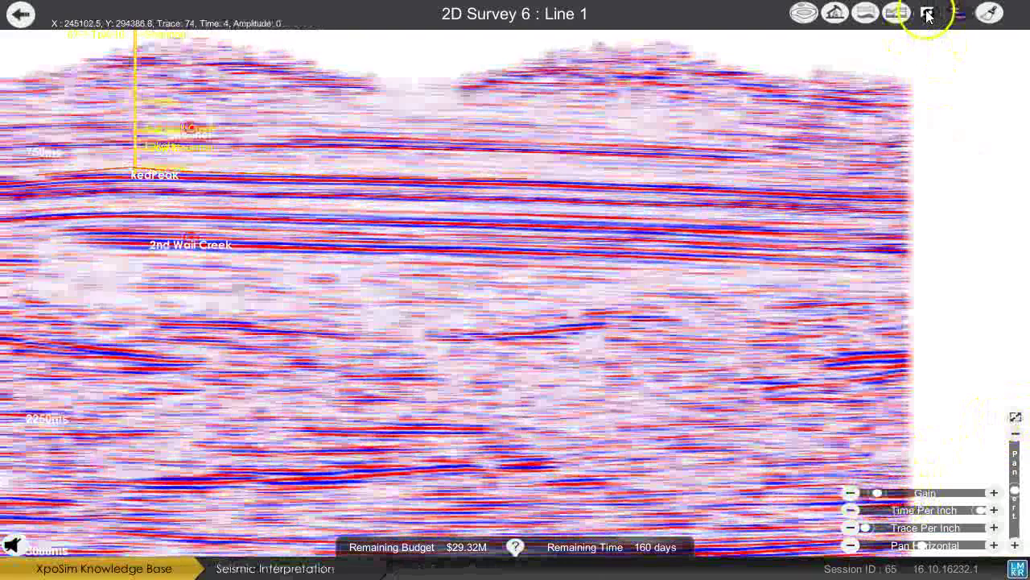
click(953, 14)
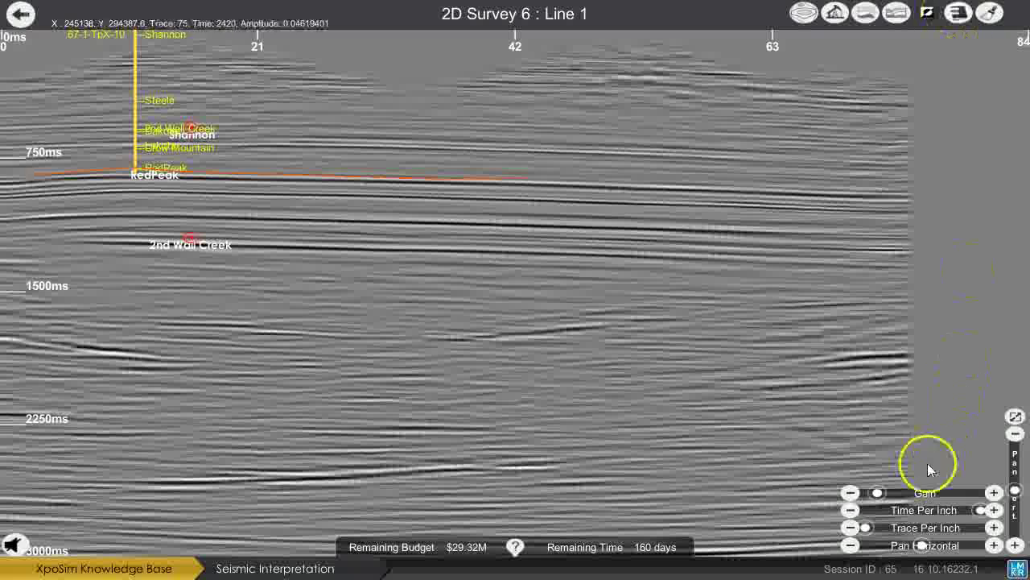
mouse_move(876, 494)
mouse_down()
mouse_move(918, 492)
mouse_move(886, 494)
mouse_up()
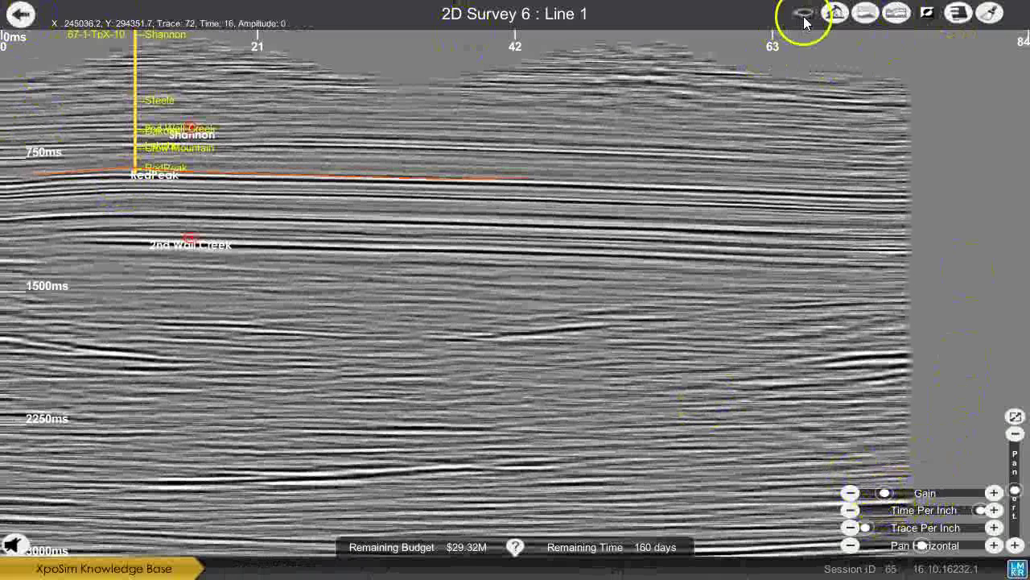
click(20, 19)
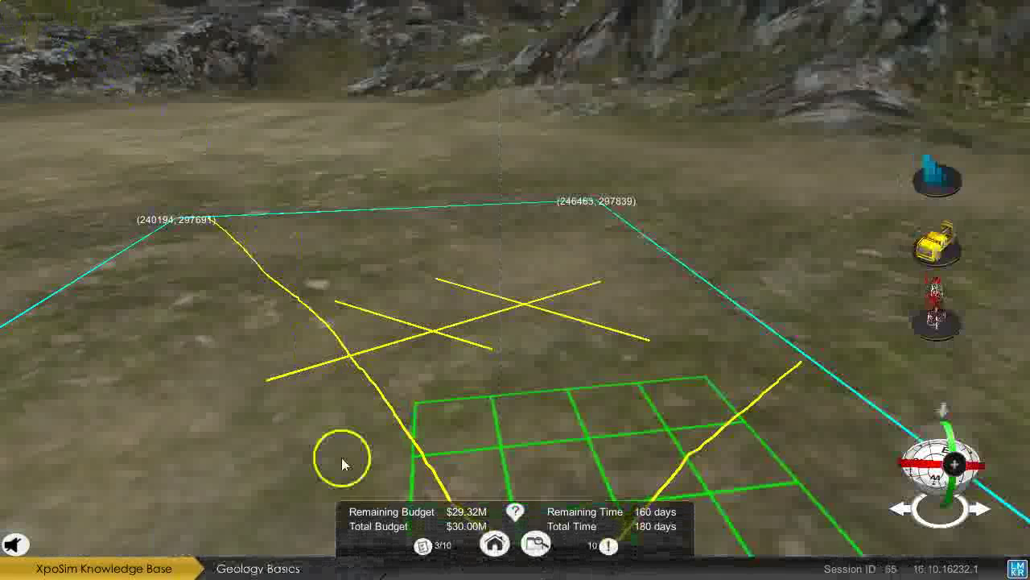
Check the objectives, drop the seismic truck left of the grid, and choose Seismic 3D.
click(433, 550)
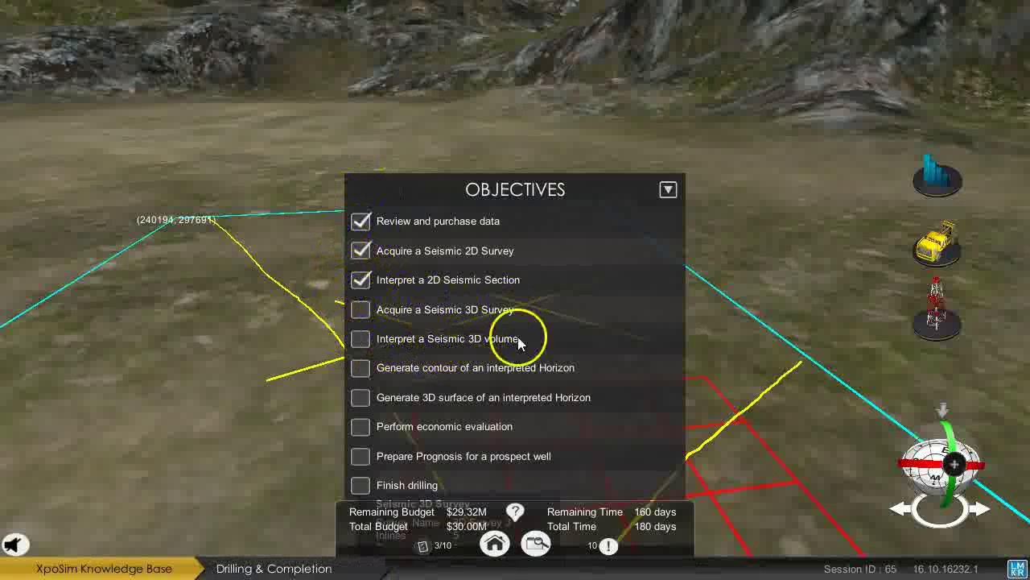
click(422, 547)
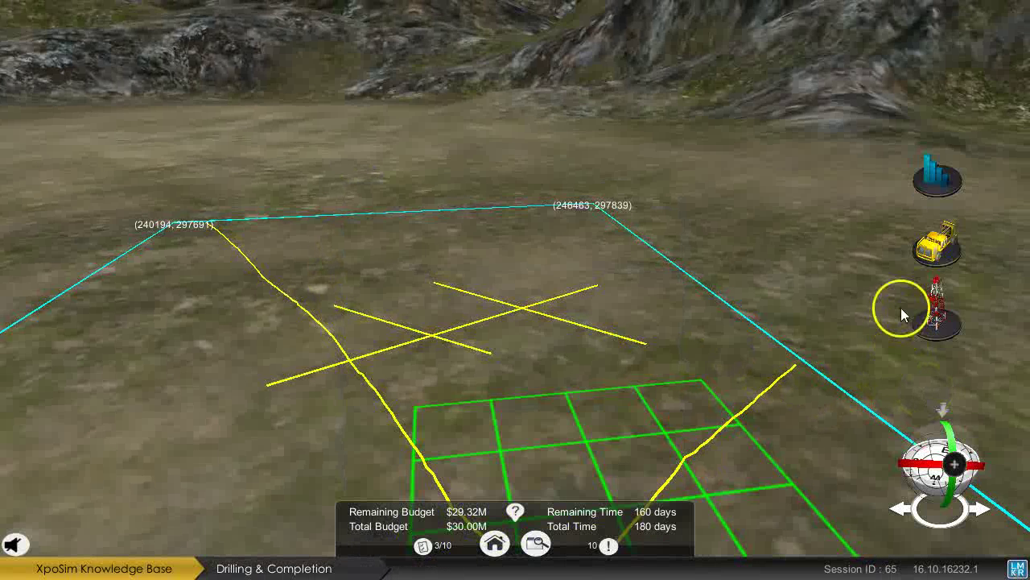
drag(814, 328, 376, 380)
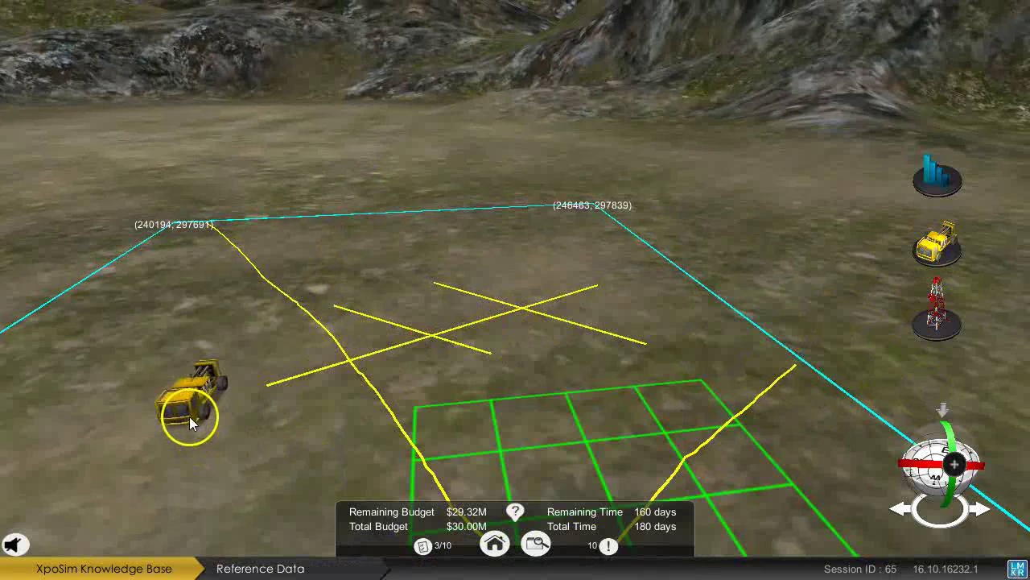
drag(190, 416, 193, 435)
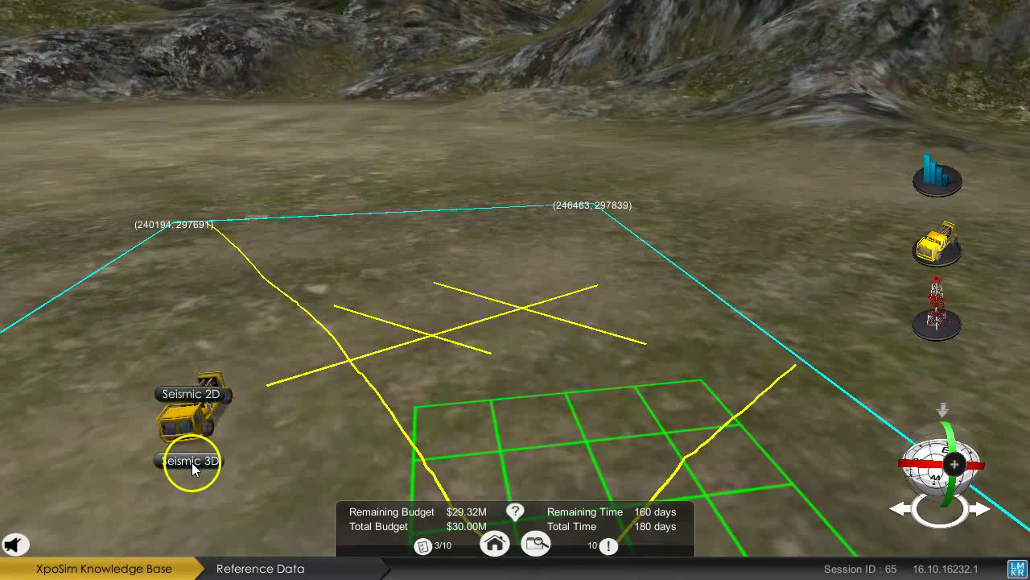
click(191, 461)
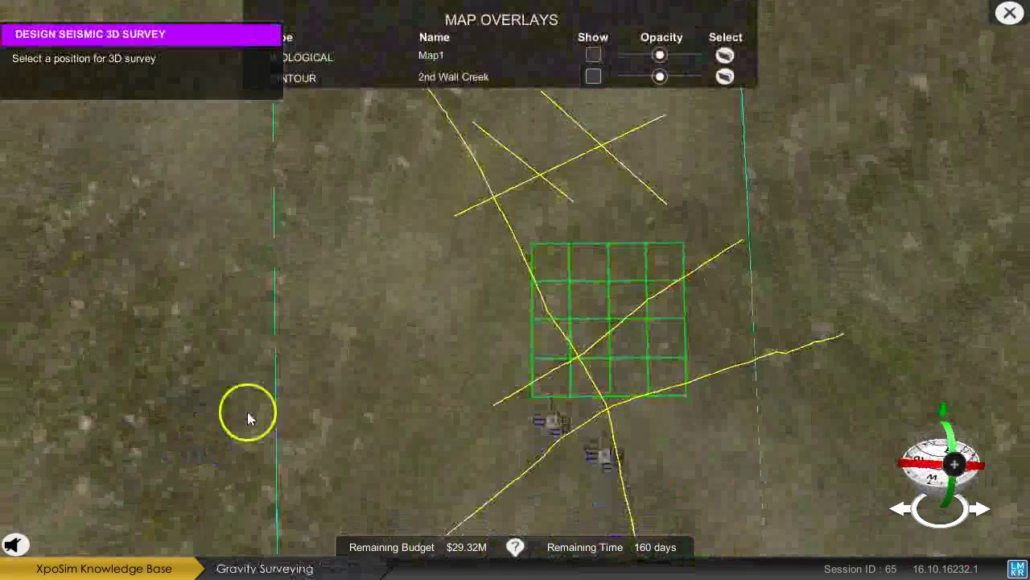
Place the 3D grid, rotate it to 66°, set 9 inlines and 12 crosslines at 200/133 m, and save.
click(419, 298)
scroll(416, 299, up, 2)
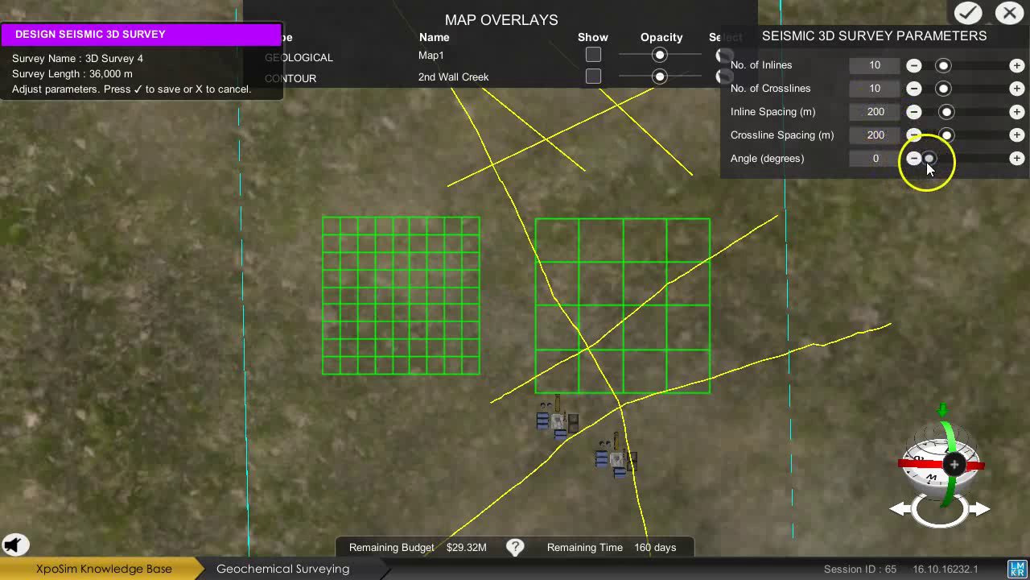
drag(929, 164, 944, 165)
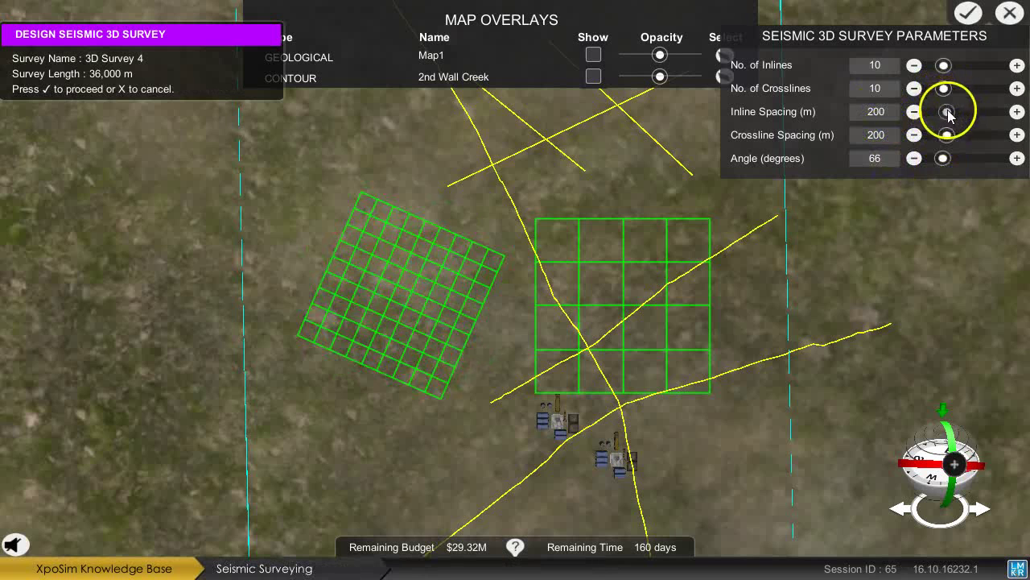
mouse_move(948, 116)
mouse_down()
mouse_move(969, 105)
mouse_move(946, 129)
mouse_move(962, 133)
mouse_move(953, 129)
mouse_up()
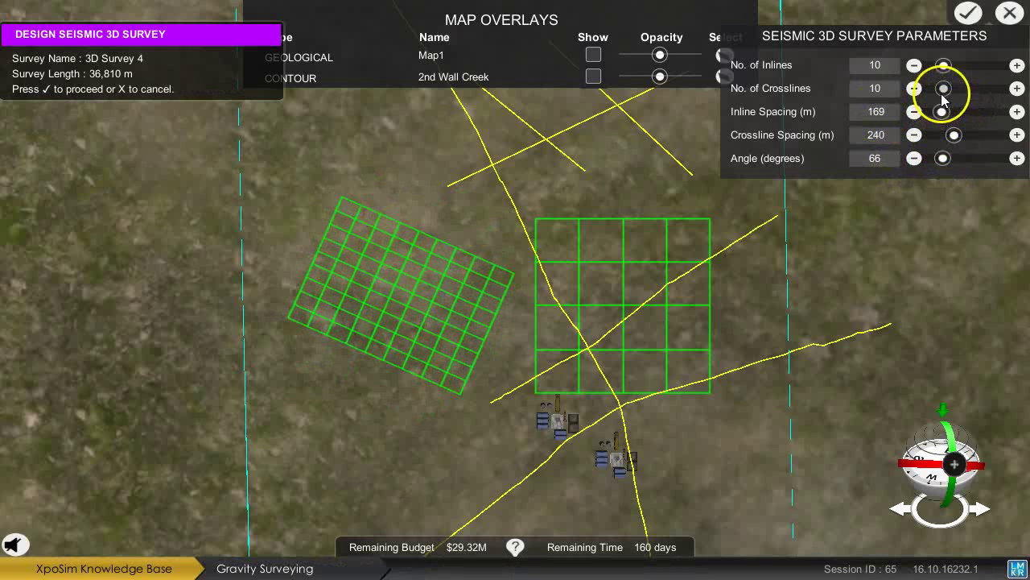
mouse_move(945, 89)
mouse_down()
mouse_move(950, 98)
mouse_move(959, 78)
mouse_up()
drag(941, 116, 935, 136)
mouse_move(947, 88)
mouse_down()
mouse_move(933, 89)
mouse_move(943, 66)
mouse_move(950, 88)
mouse_up()
drag(574, 237, 612, 129)
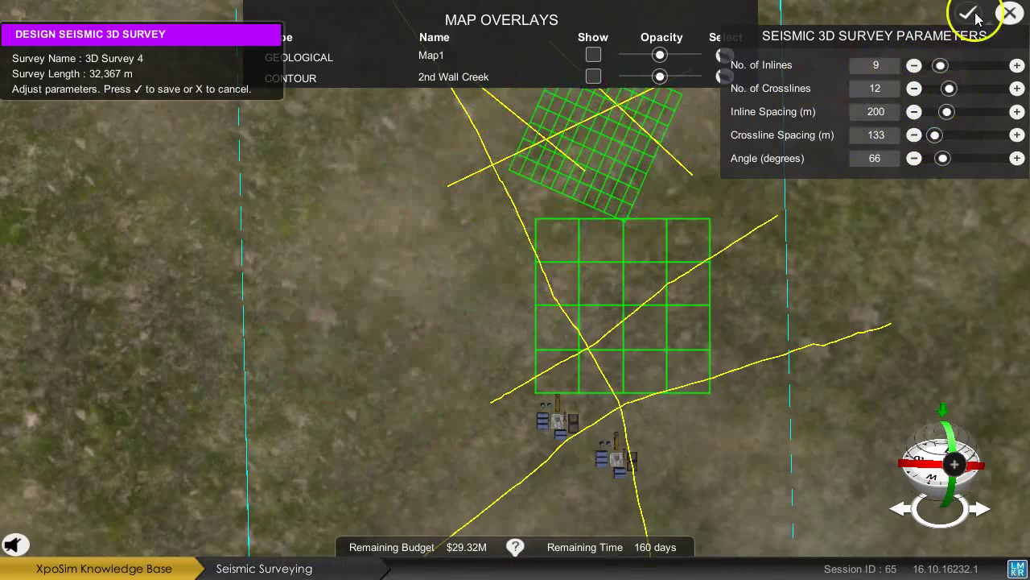
click(976, 17)
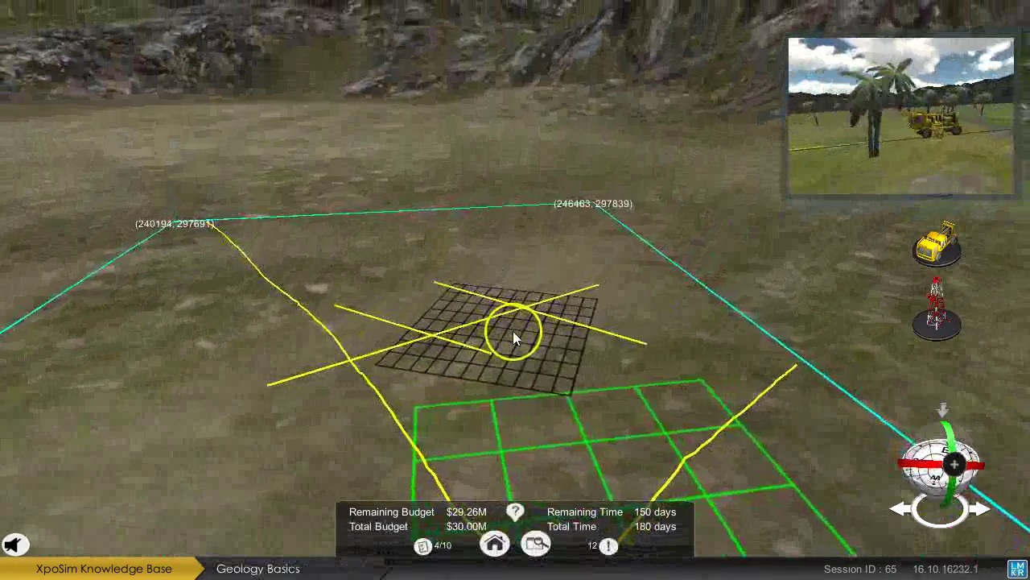
Open 3D Survey 4's details and view its recorded data in the seismic cube viewer.
click(513, 331)
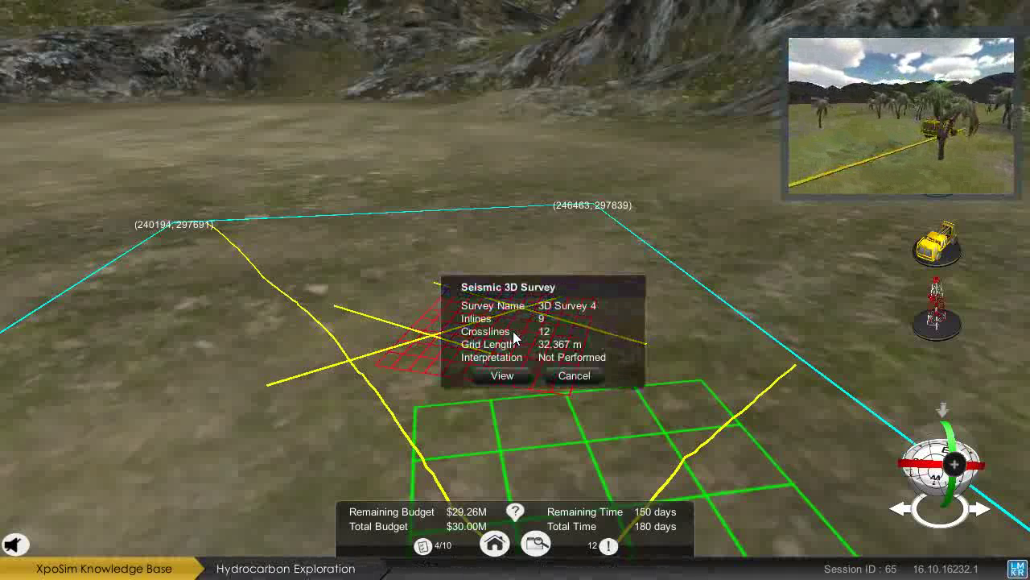
drag(527, 300, 534, 161)
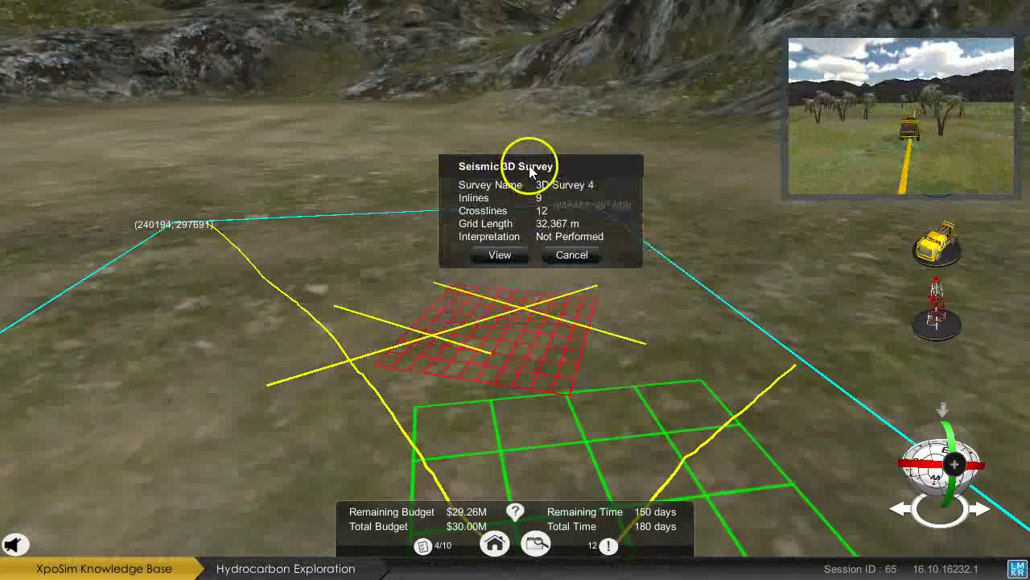
click(504, 260)
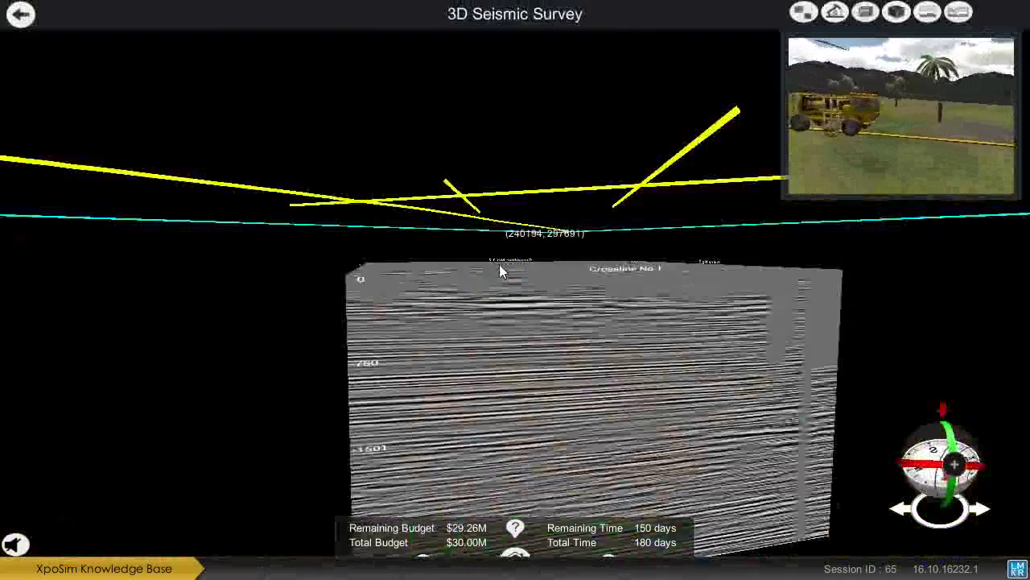
click(501, 278)
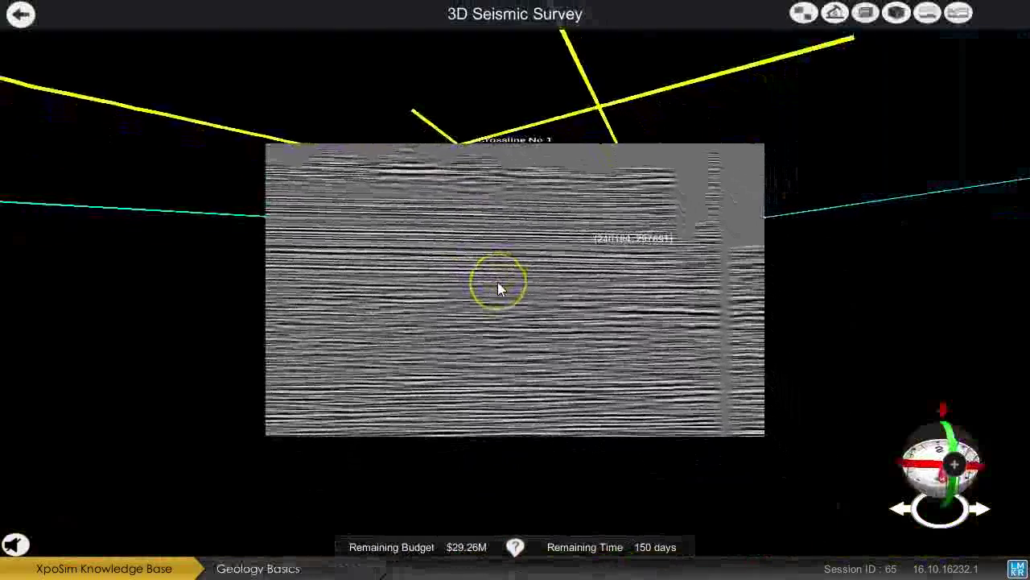
Rotate the seismic cube, display it as a fence of sections, and make the panels opaque.
drag(497, 288, 685, 333)
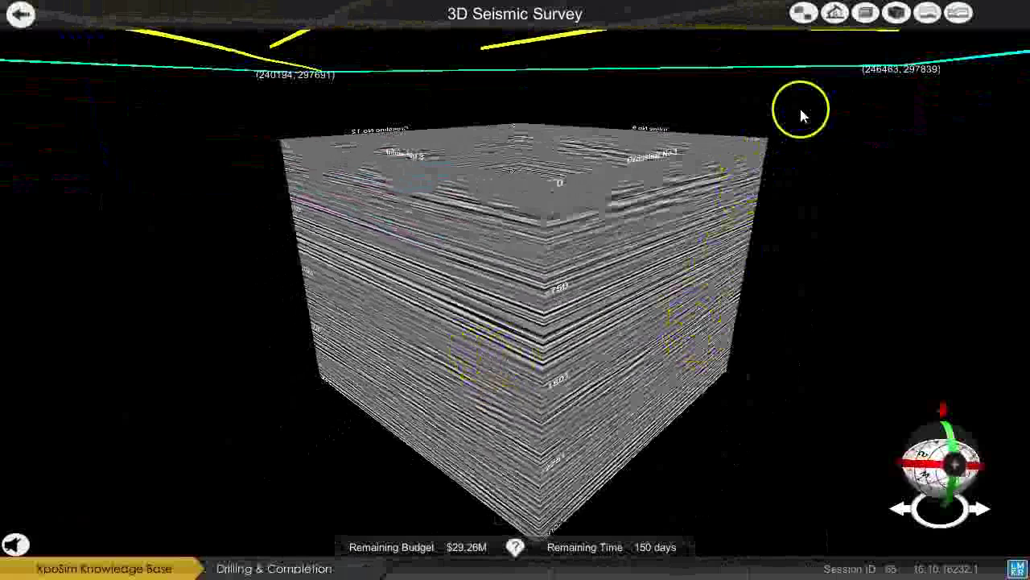
click(896, 14)
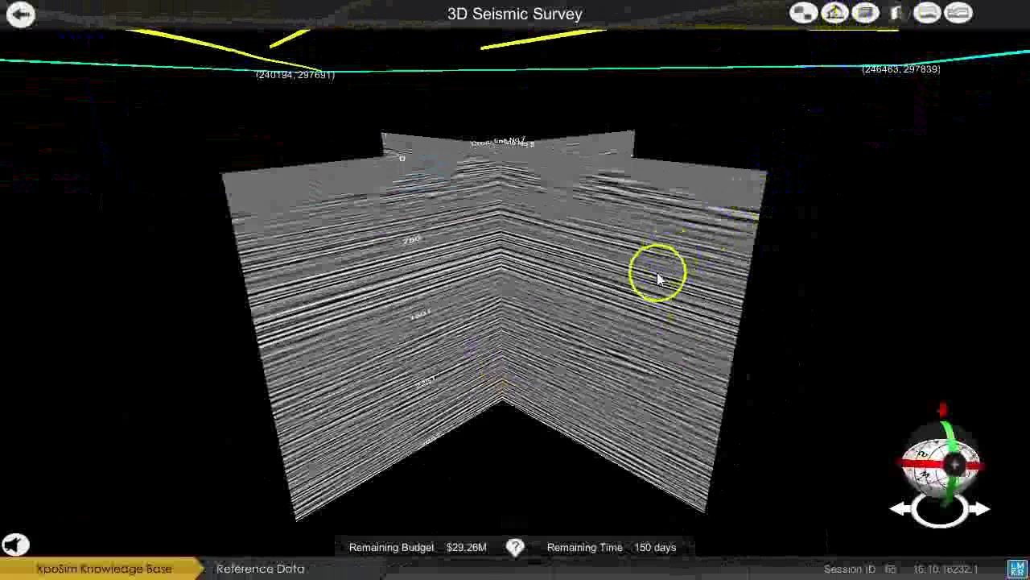
drag(658, 276, 576, 303)
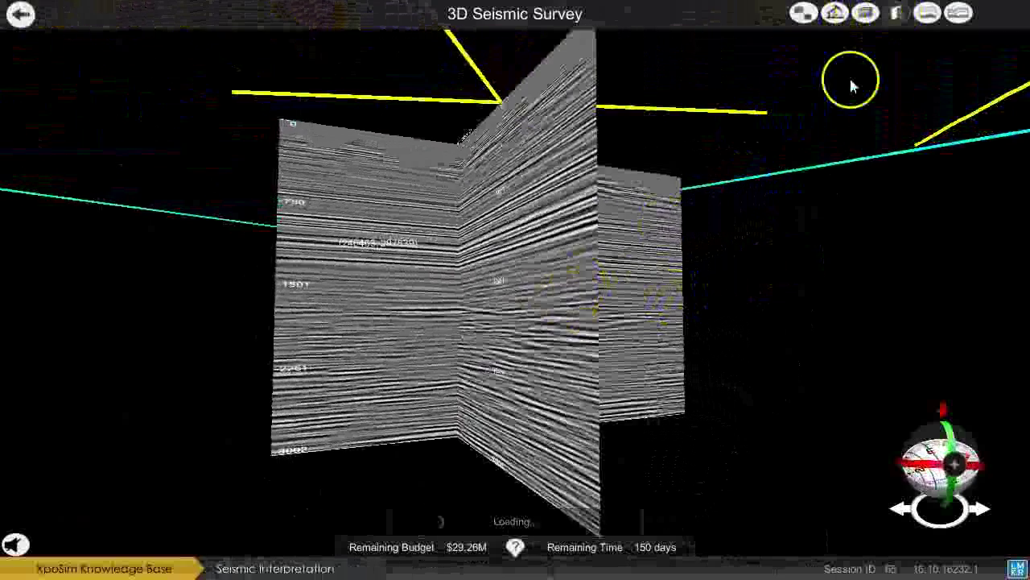
click(894, 16)
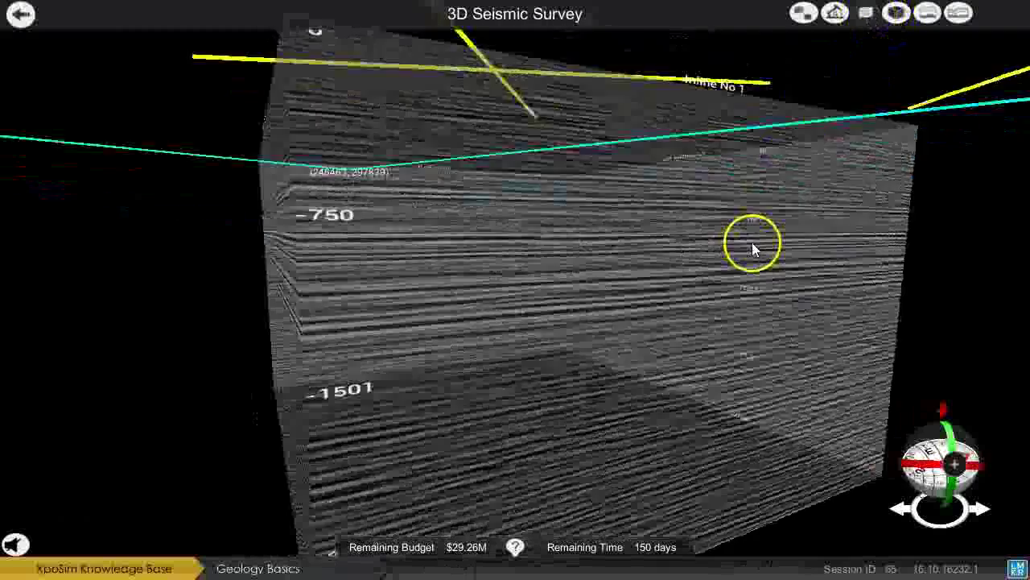
drag(752, 242, 751, 228)
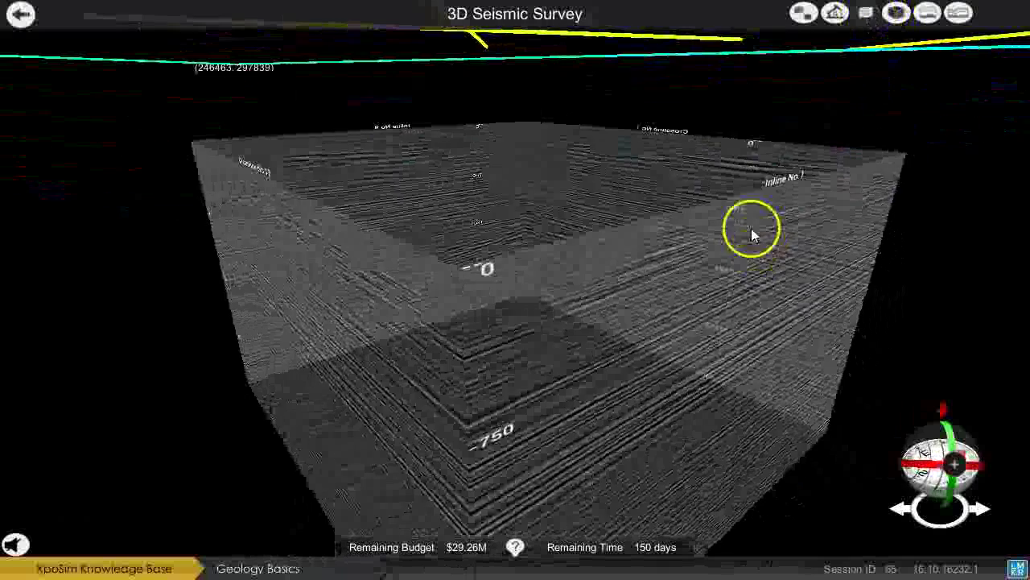
click(870, 10)
Bring a panel face into close-up and select the Shannon horizon for picking.
click(891, 21)
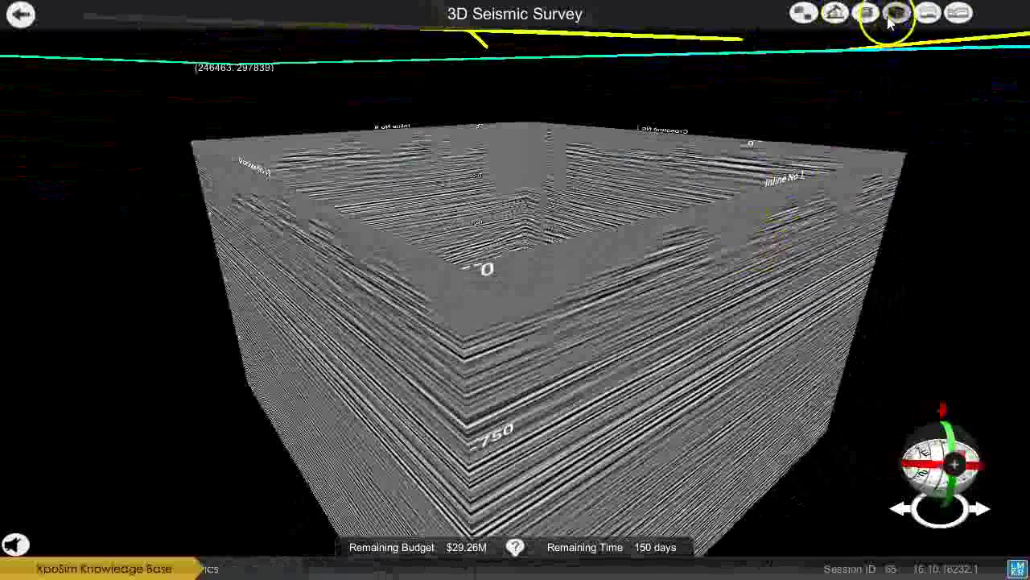
click(685, 228)
click(719, 146)
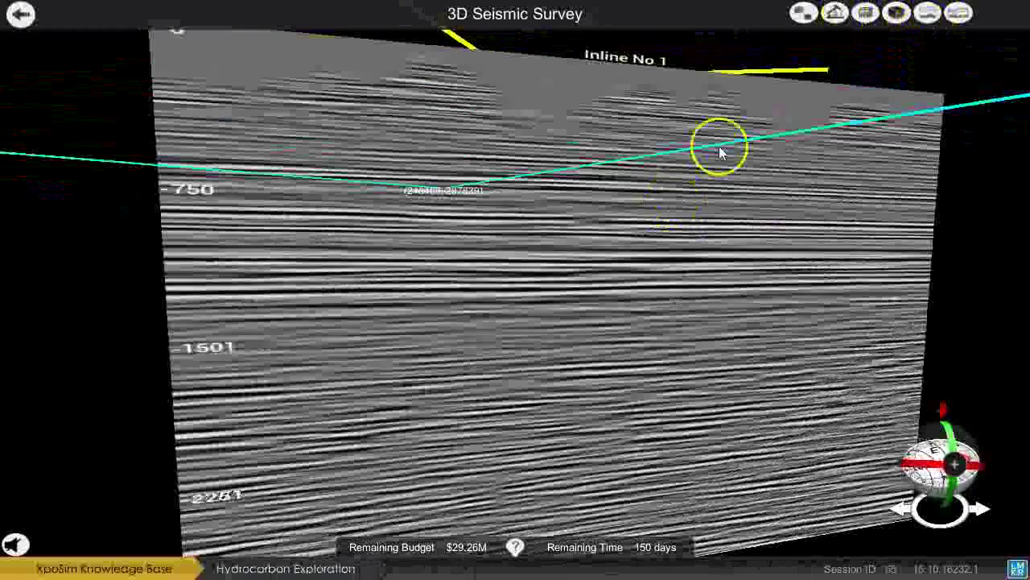
click(927, 14)
click(916, 106)
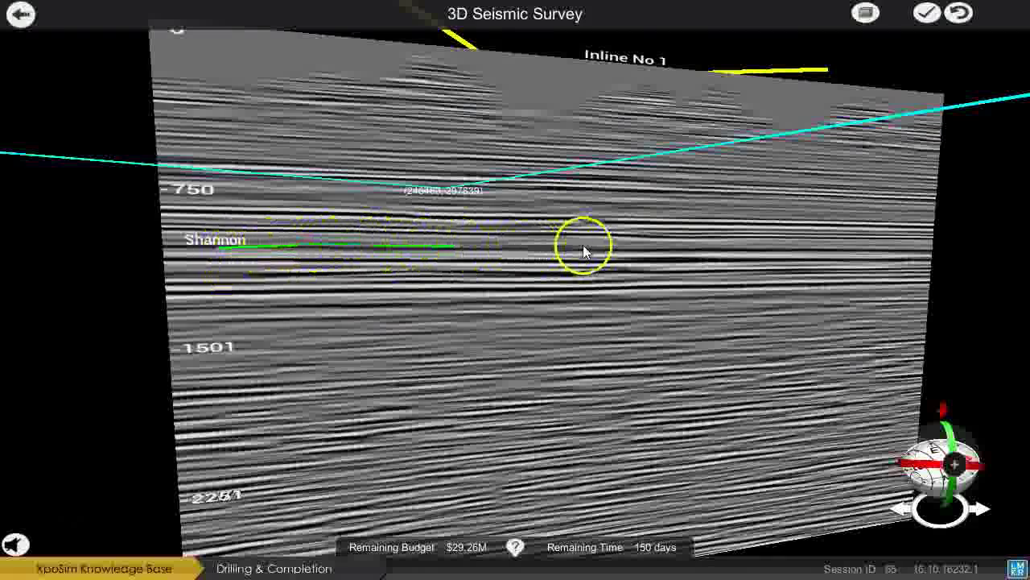
Trace the Shannon horizon across the inline section and commit the pick.
drag(888, 274, 374, 316)
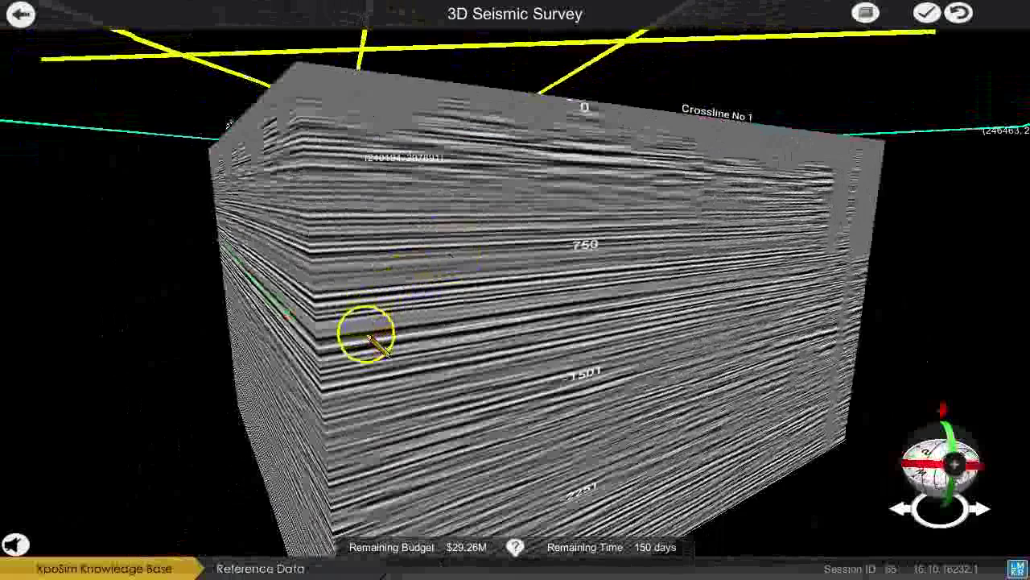
click(368, 335)
drag(629, 316, 789, 276)
drag(660, 295, 662, 112)
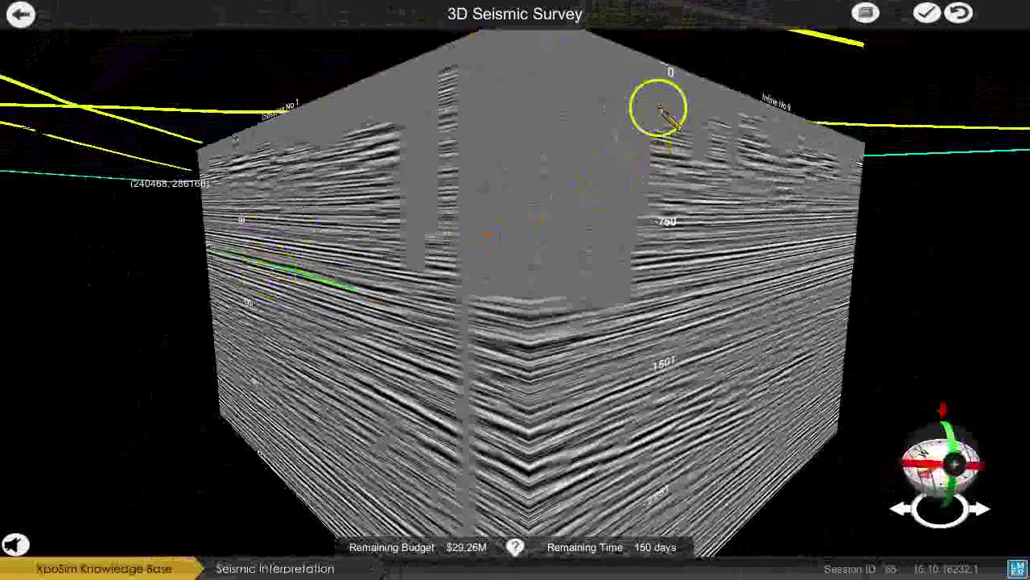
click(922, 16)
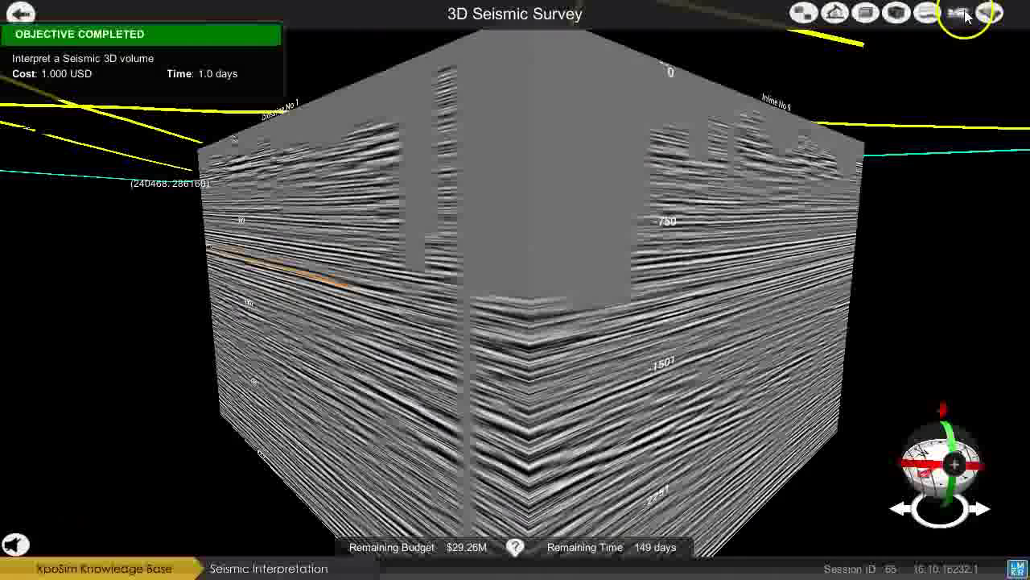
Draw a Fault2 stick down the section and confirm it.
click(957, 16)
click(950, 115)
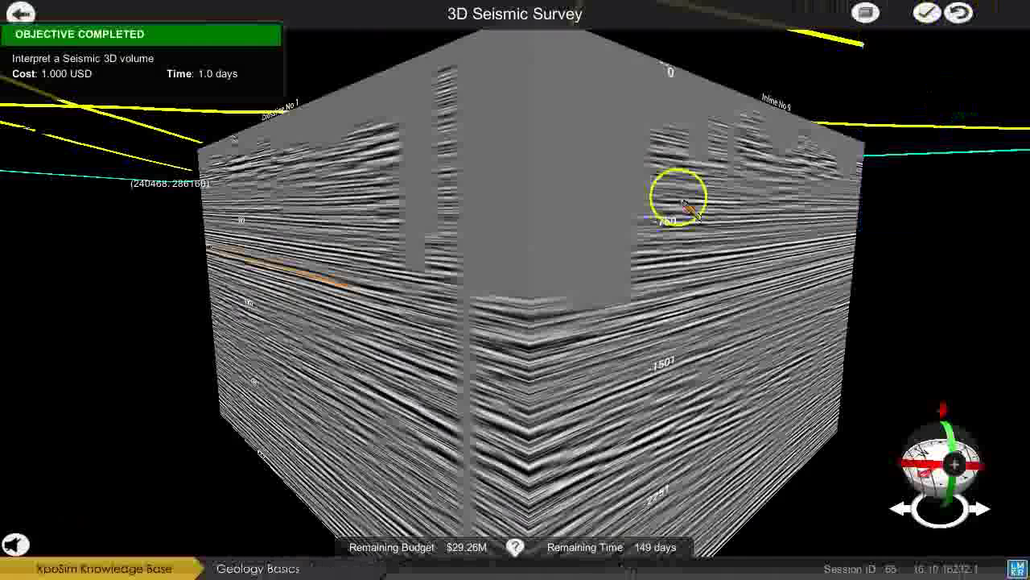
drag(408, 276, 400, 332)
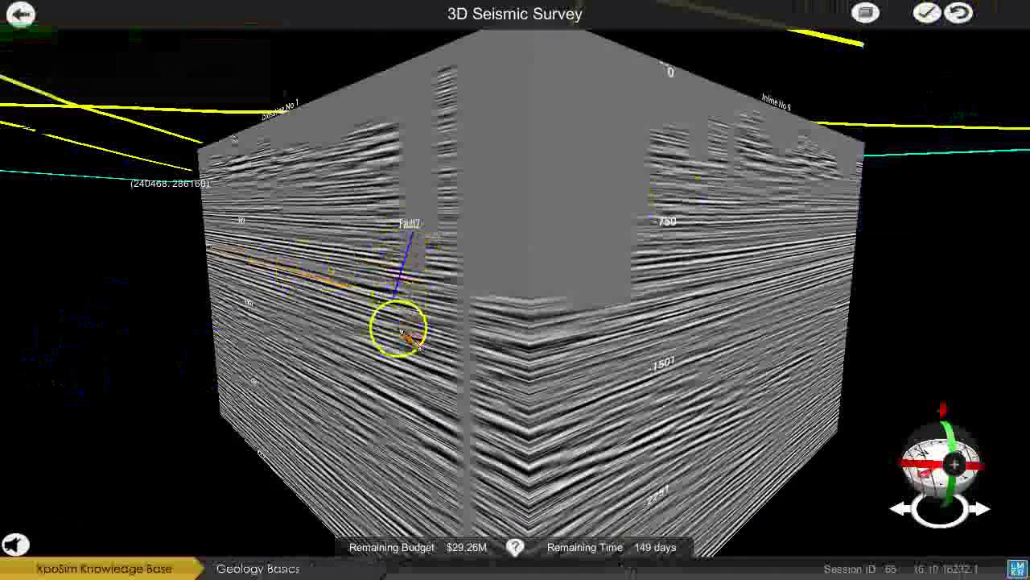
click(927, 13)
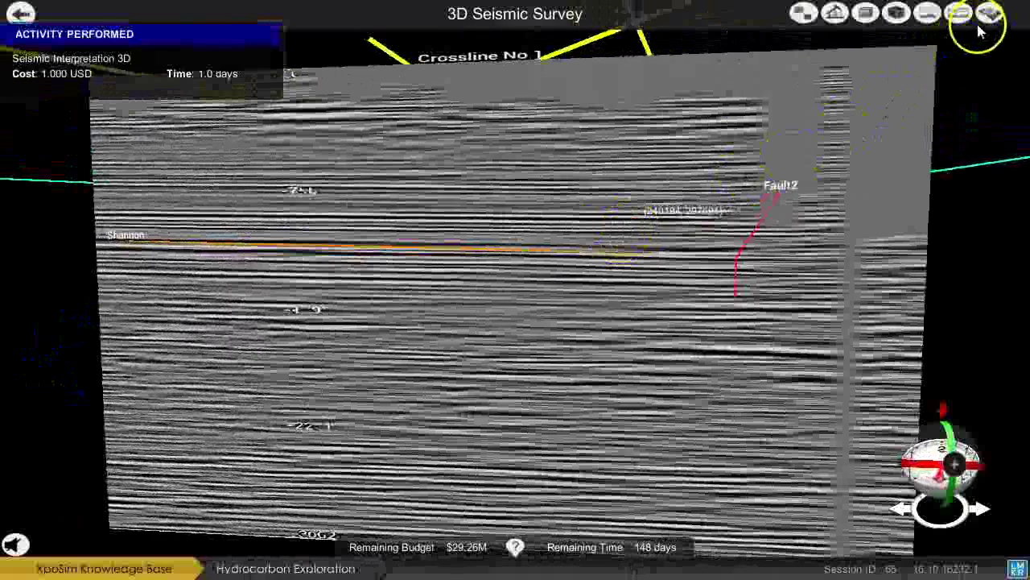
Generate a Shannon surface with 165 rows, 81 columns and a 3527 search radius.
click(984, 26)
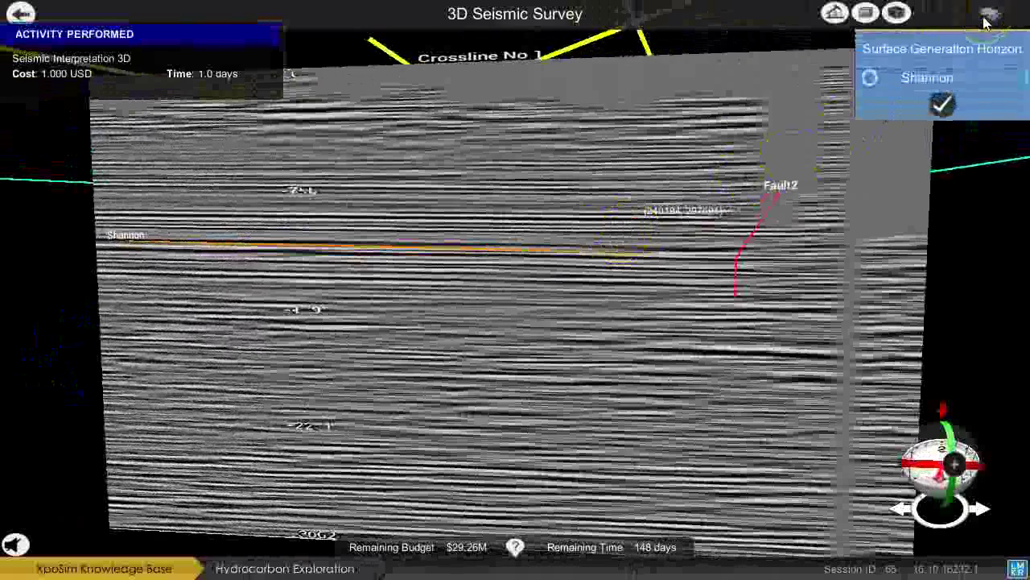
click(912, 84)
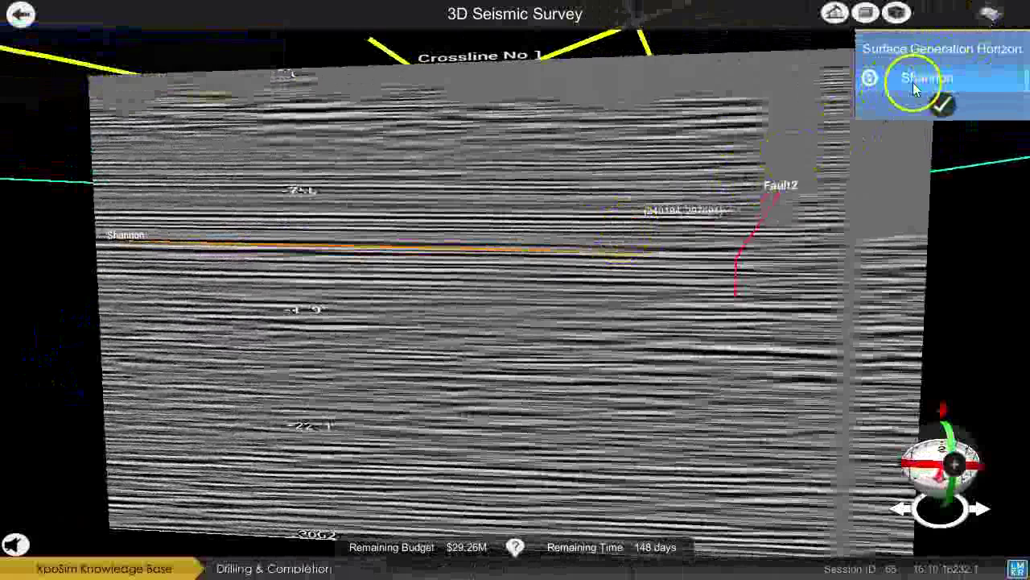
click(938, 103)
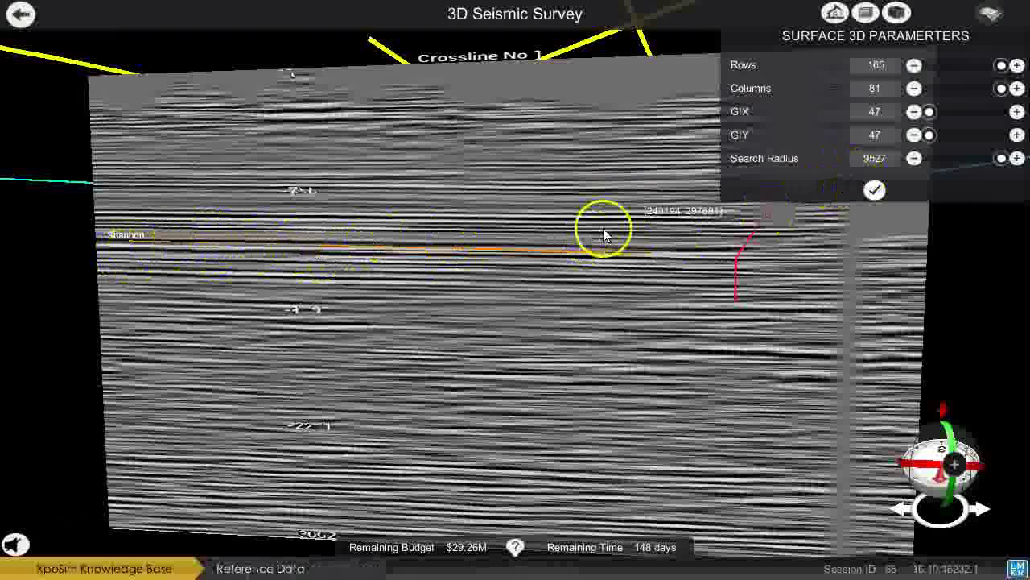
drag(605, 233, 731, 244)
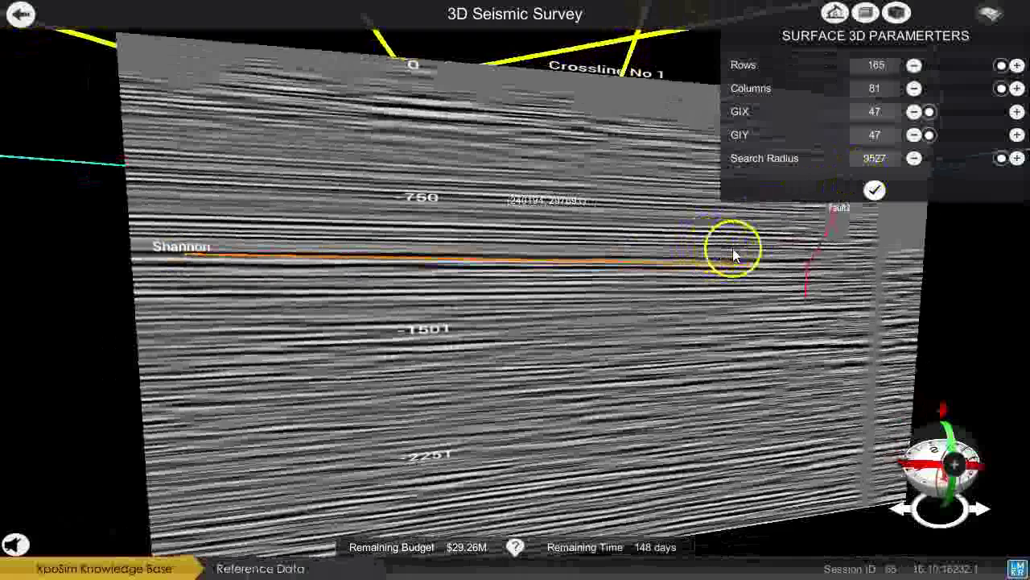
click(876, 191)
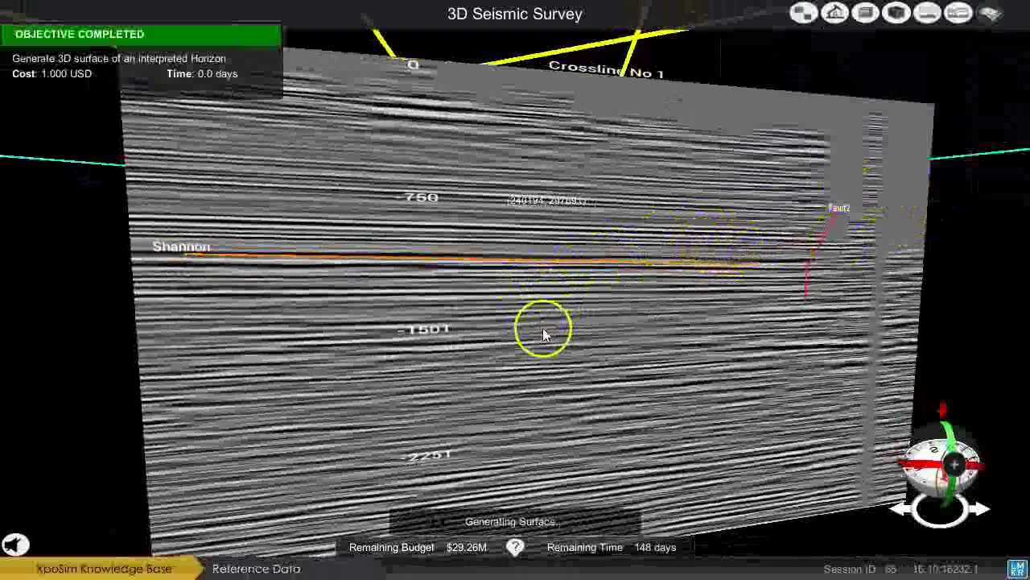
Tilt the cube to an oblique top view of the new surface.
drag(529, 184, 718, 234)
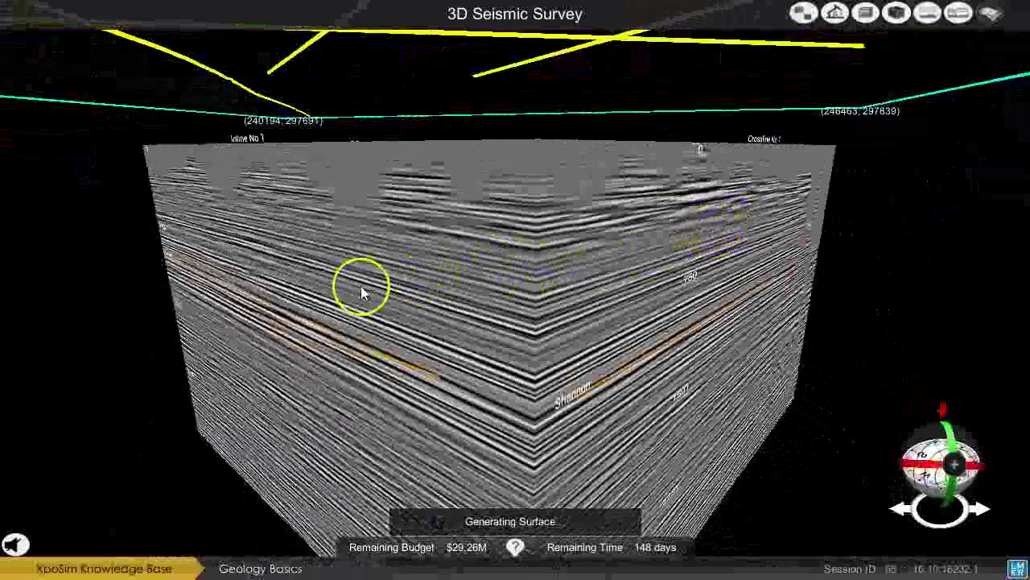
drag(362, 290, 589, 314)
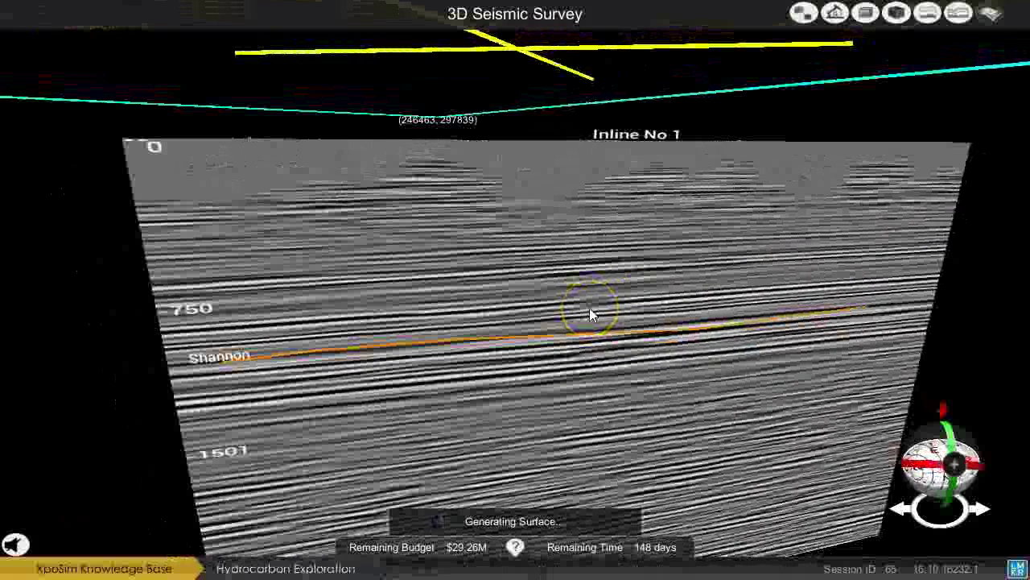
click(503, 314)
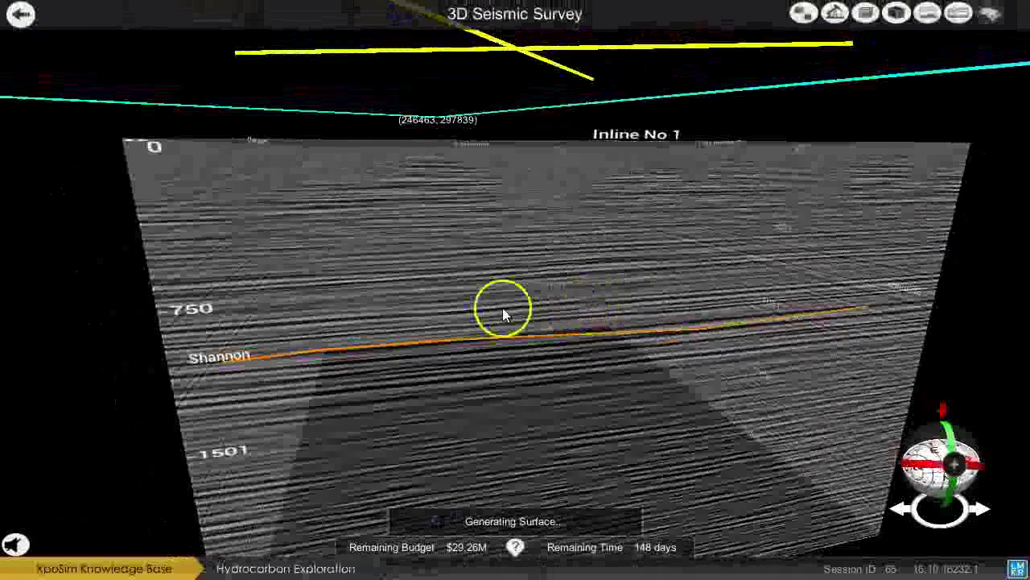
drag(503, 313, 426, 283)
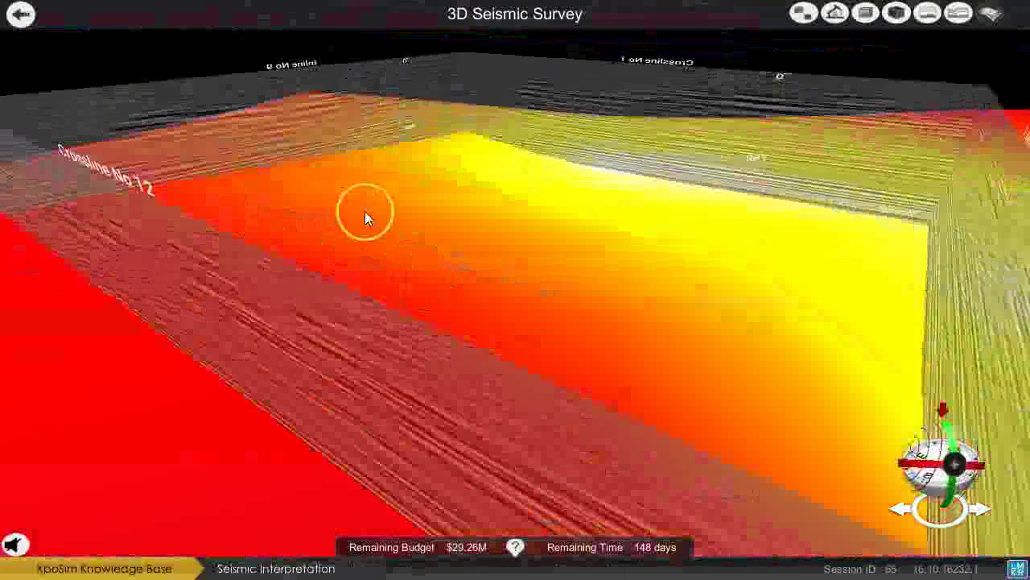
Orbit around the Shannon surface to a top-down view, then bring up Select Line for 2D View.
drag(429, 243, 502, 278)
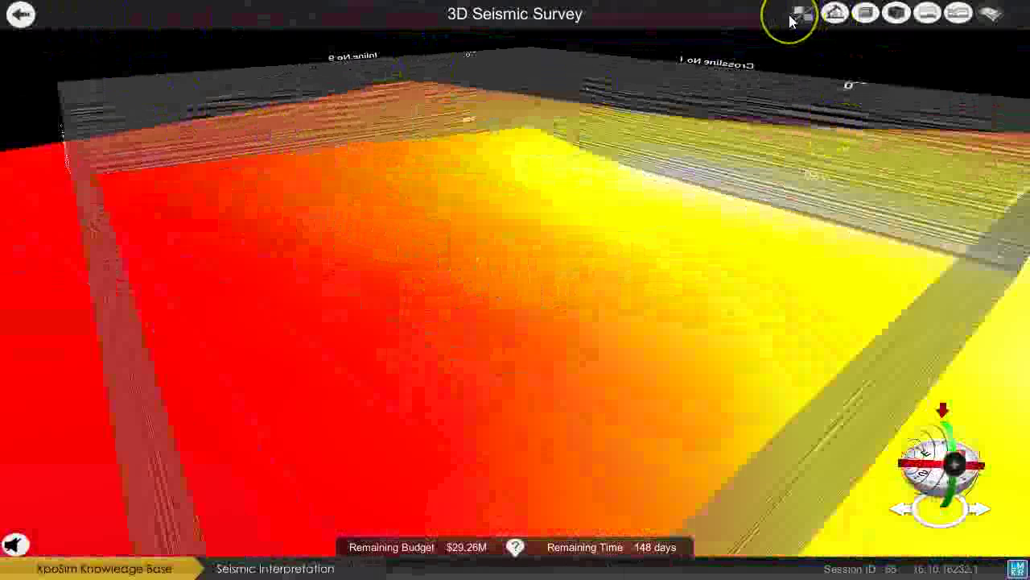
drag(845, 319, 753, 169)
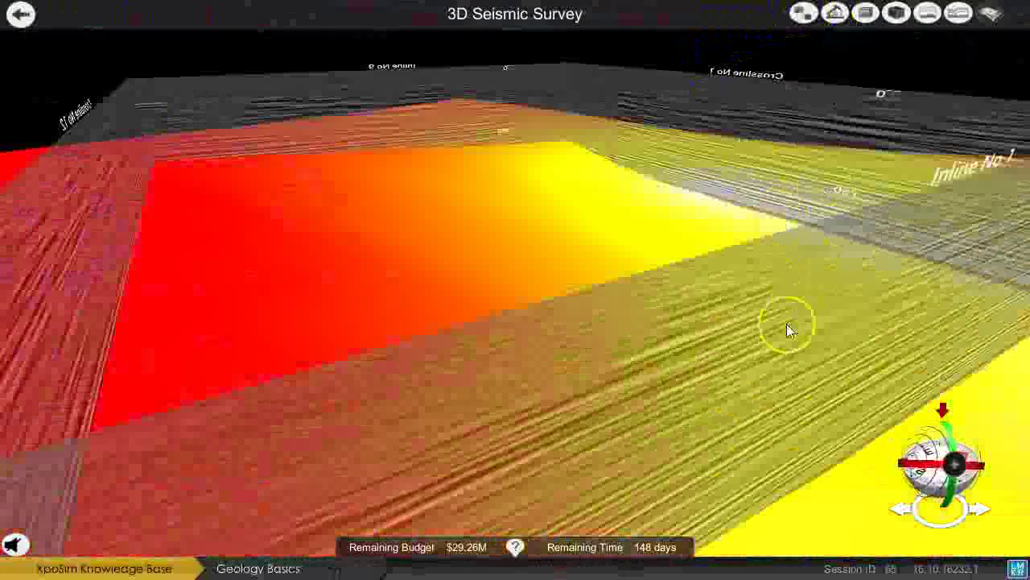
drag(787, 324, 752, 249)
drag(840, 184, 746, 210)
click(809, 12)
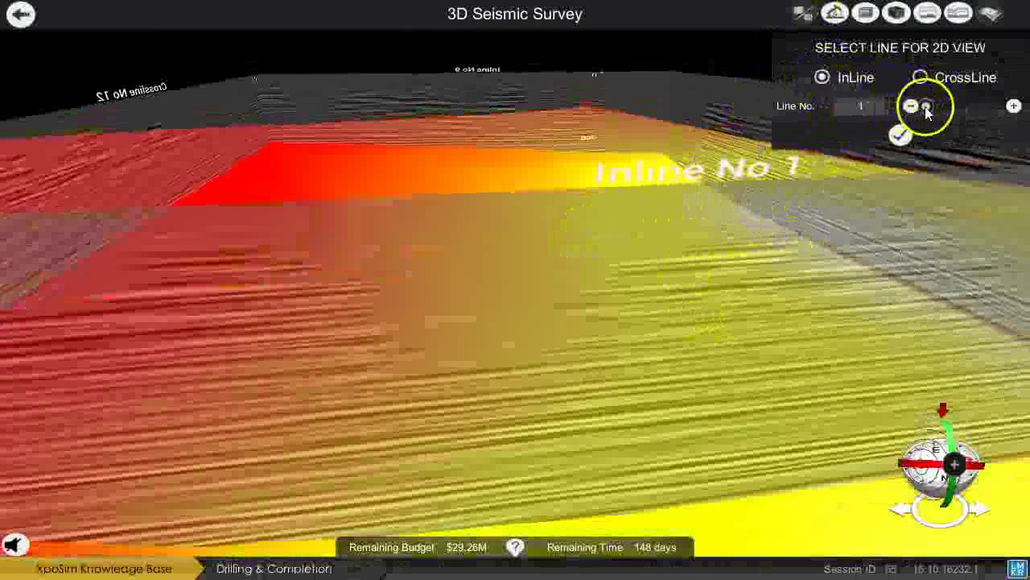
click(893, 115)
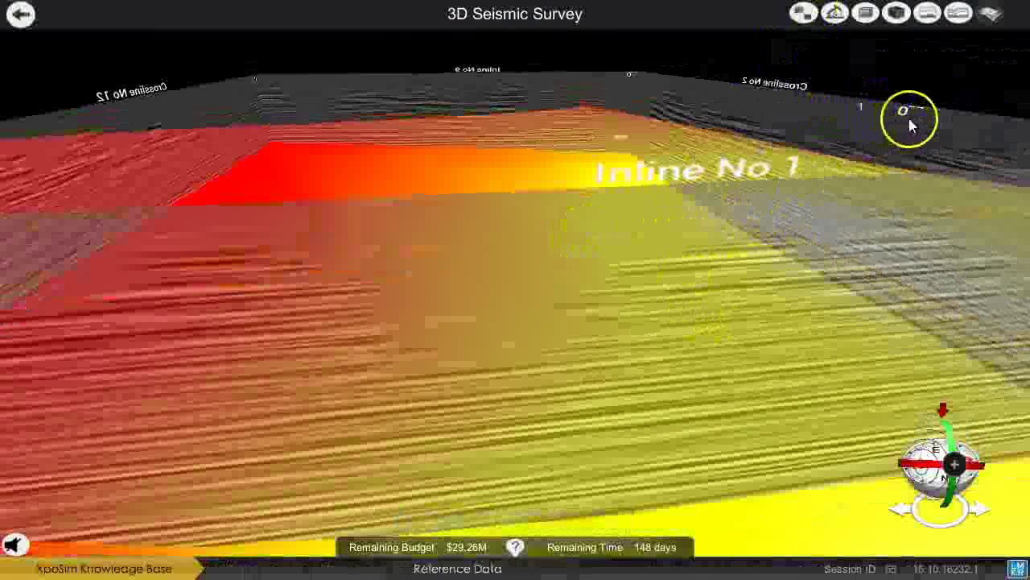
click(790, 23)
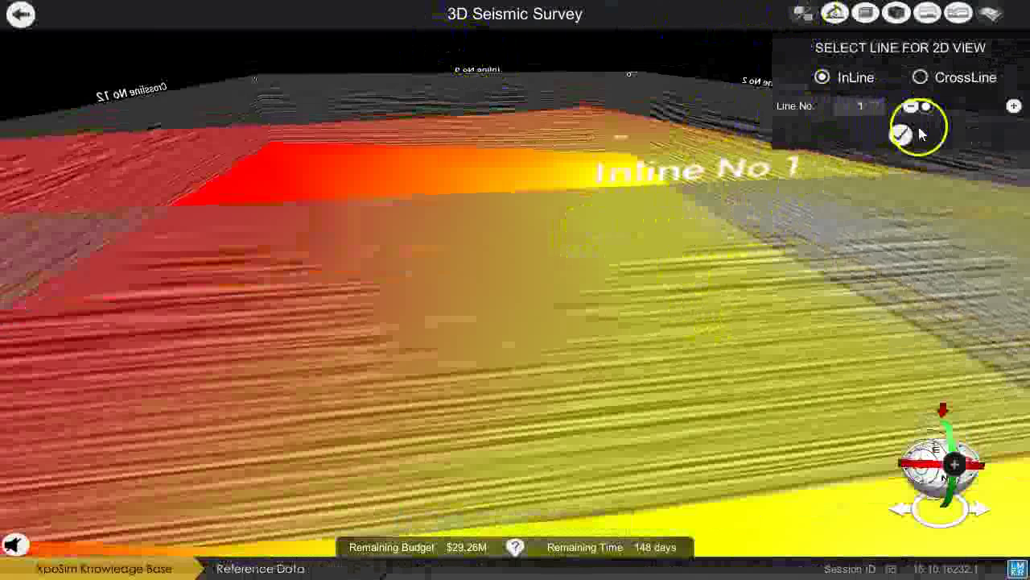
click(901, 135)
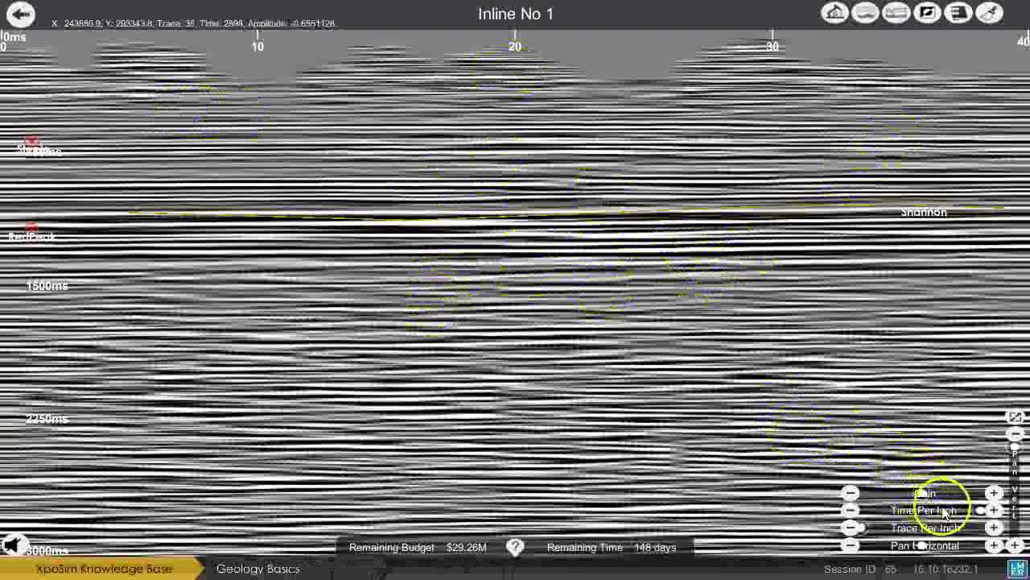
click(876, 530)
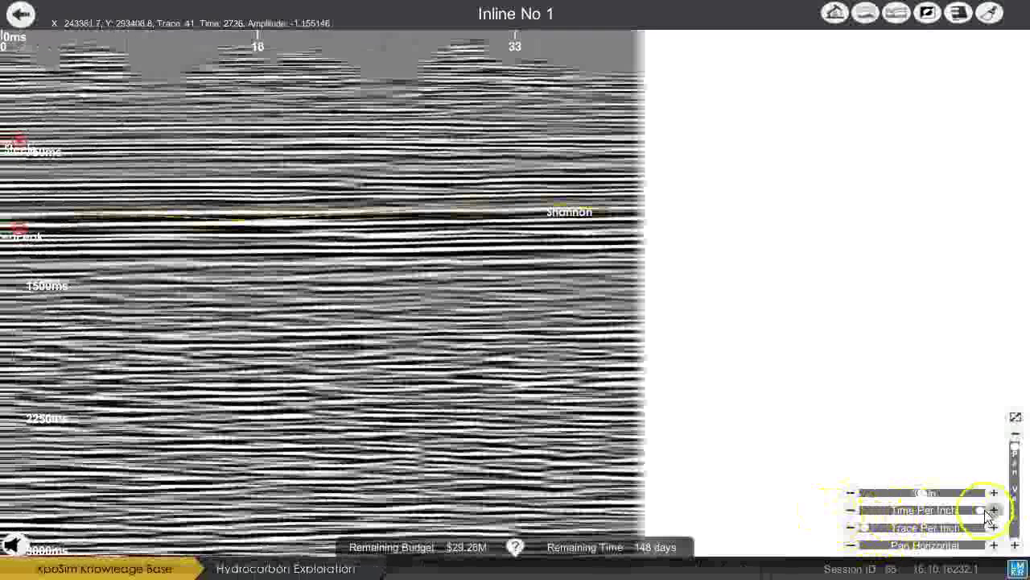
drag(975, 511, 923, 512)
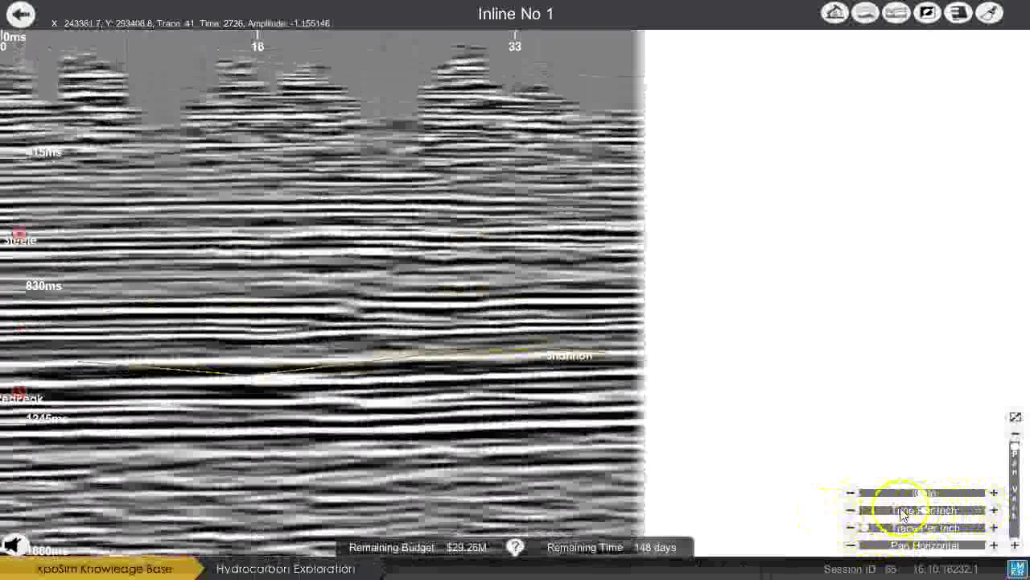
mouse_move(865, 528)
mouse_down()
mouse_move(950, 533)
mouse_move(861, 528)
mouse_up()
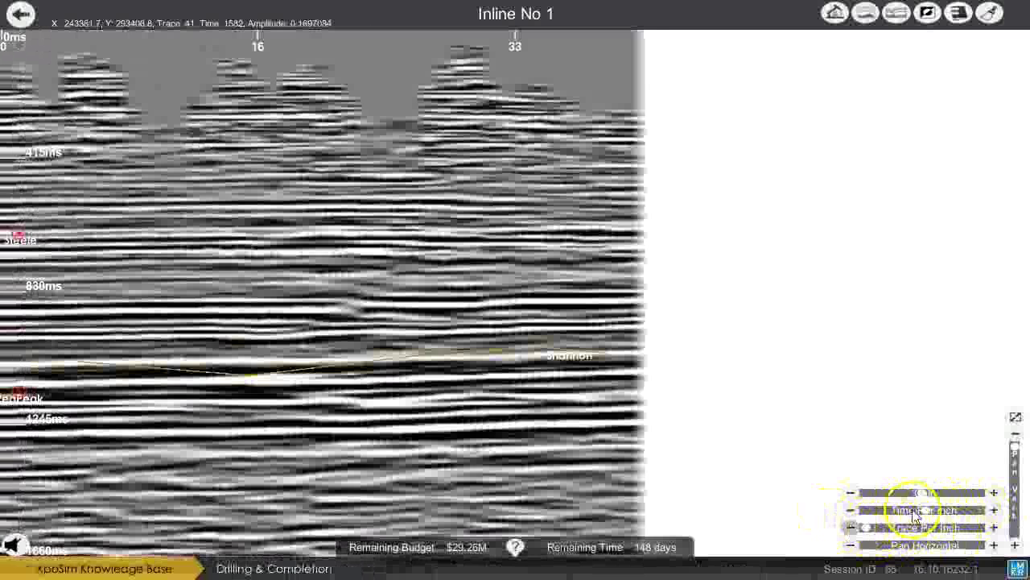
click(1012, 416)
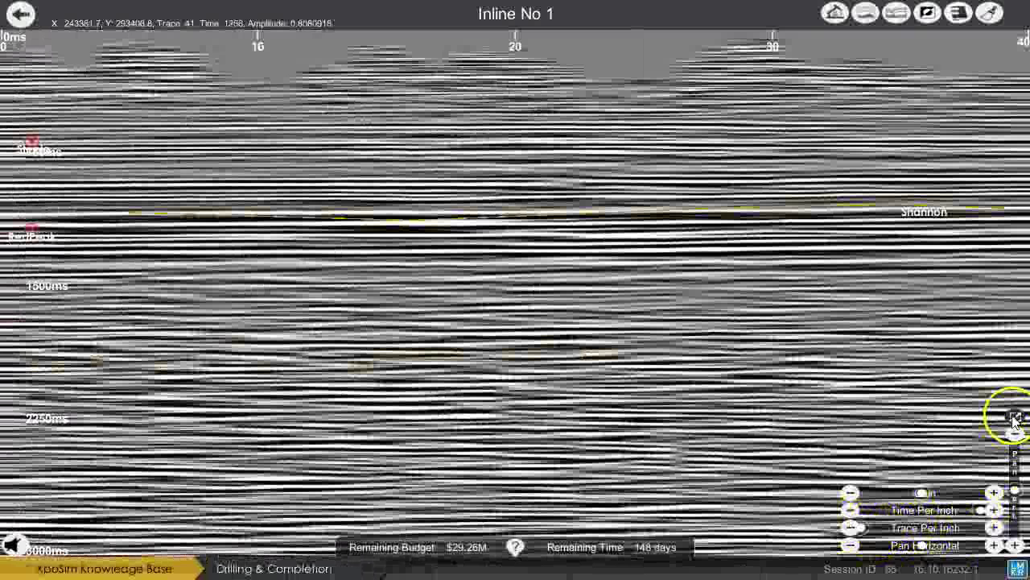
click(20, 15)
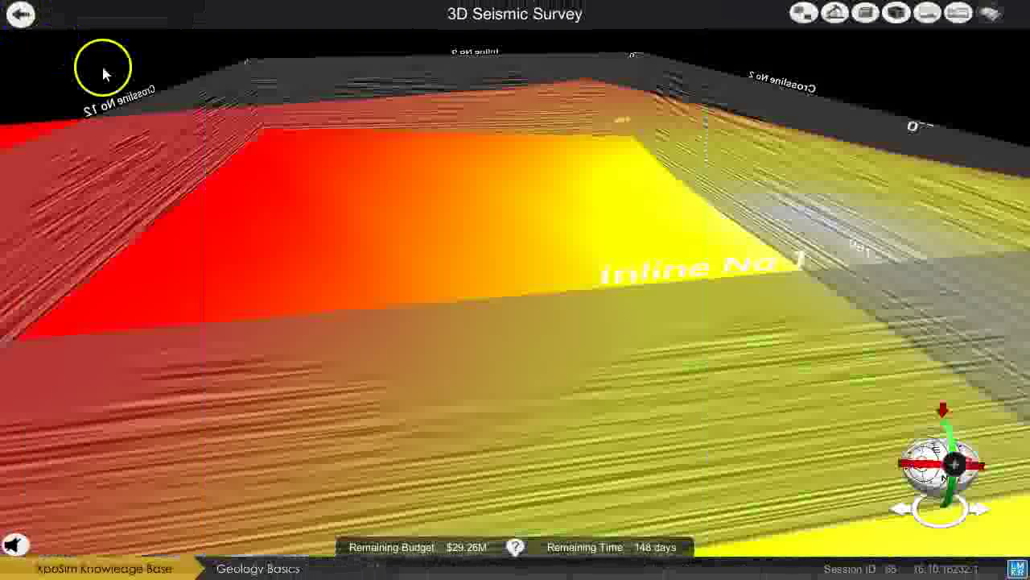
Return to the TeapotDome map, review objectives, dismiss the Seismic 3D details, and list map overlays.
click(22, 18)
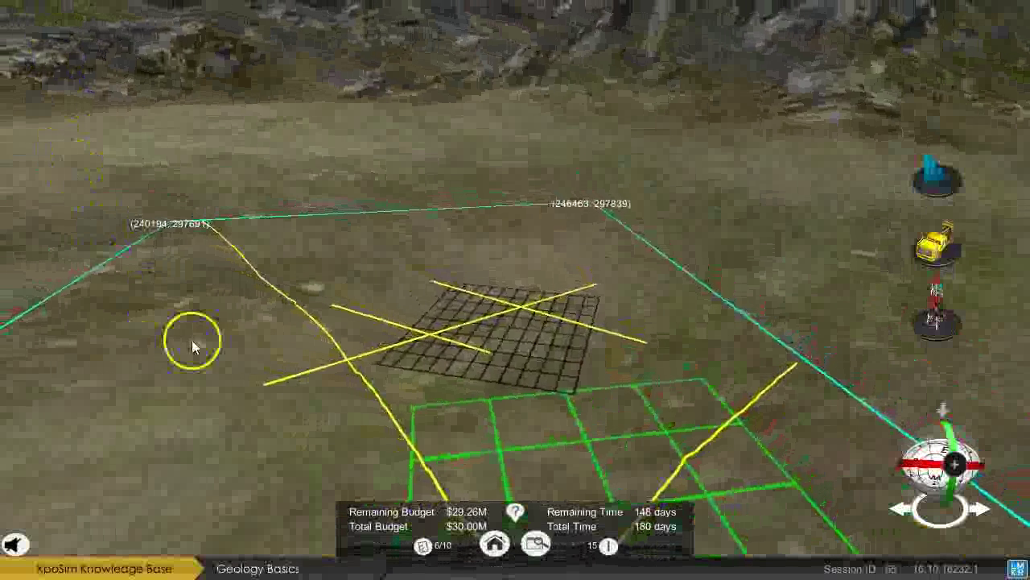
click(423, 545)
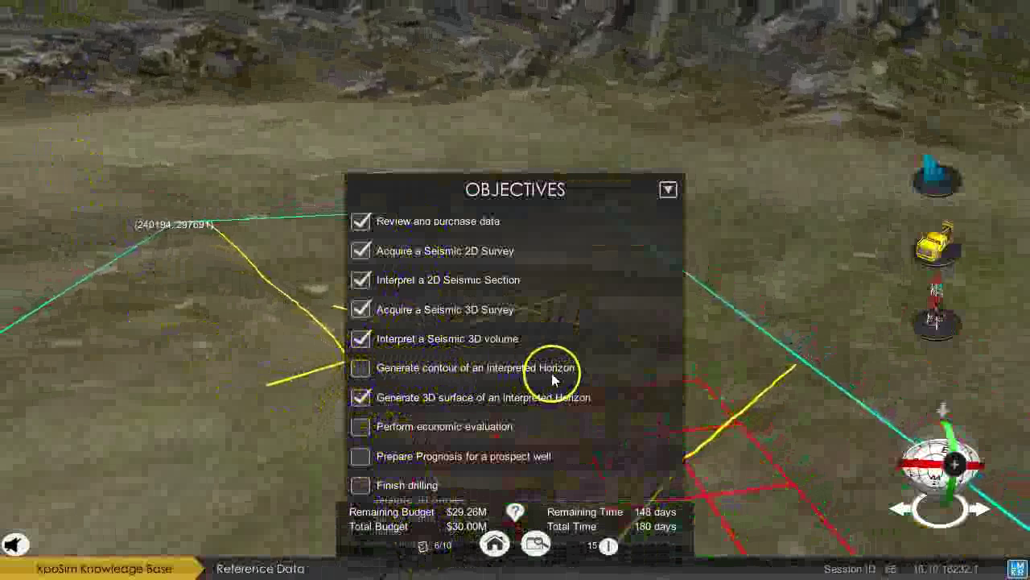
click(422, 549)
drag(387, 496, 306, 314)
click(405, 402)
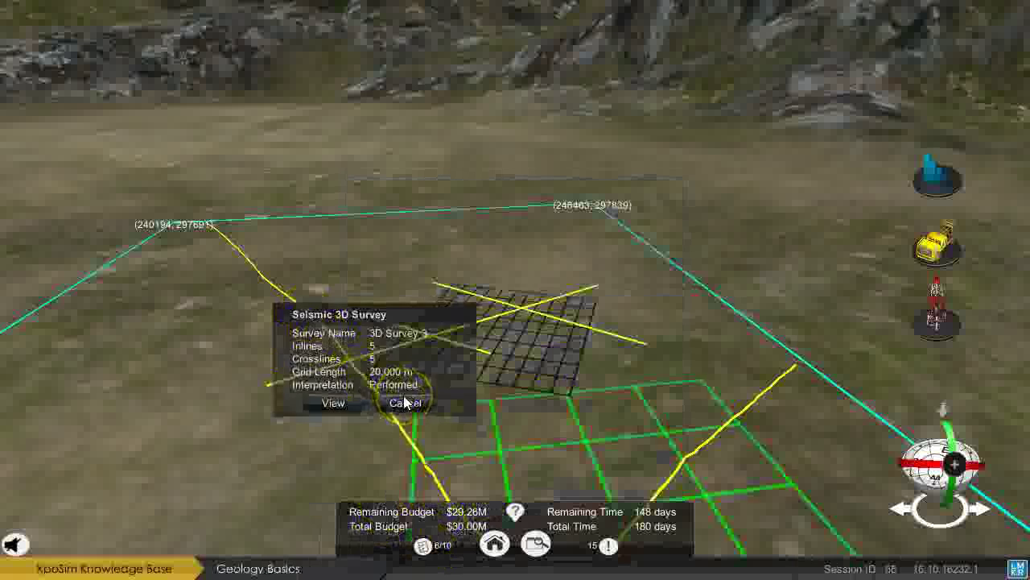
click(837, 395)
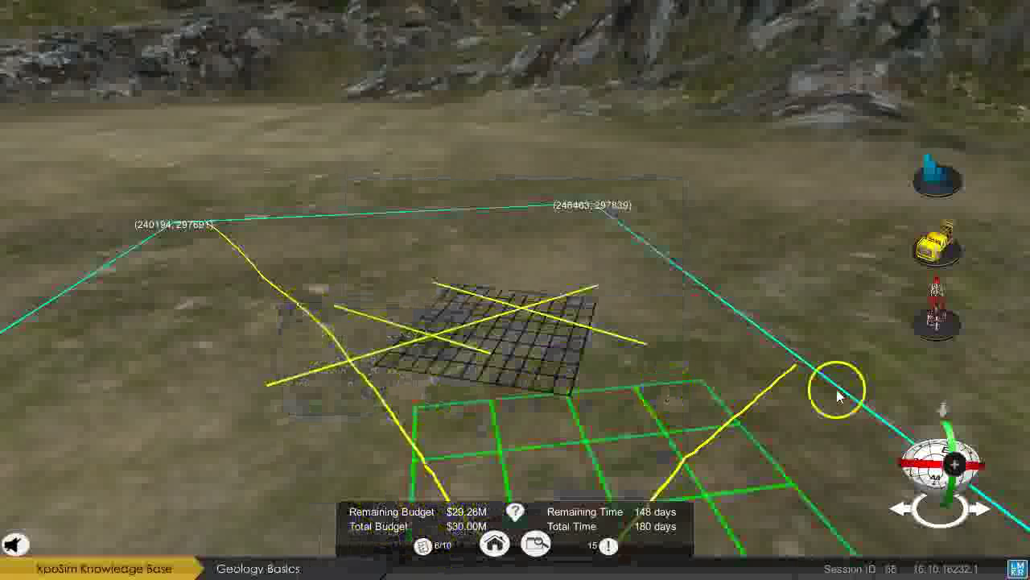
click(947, 411)
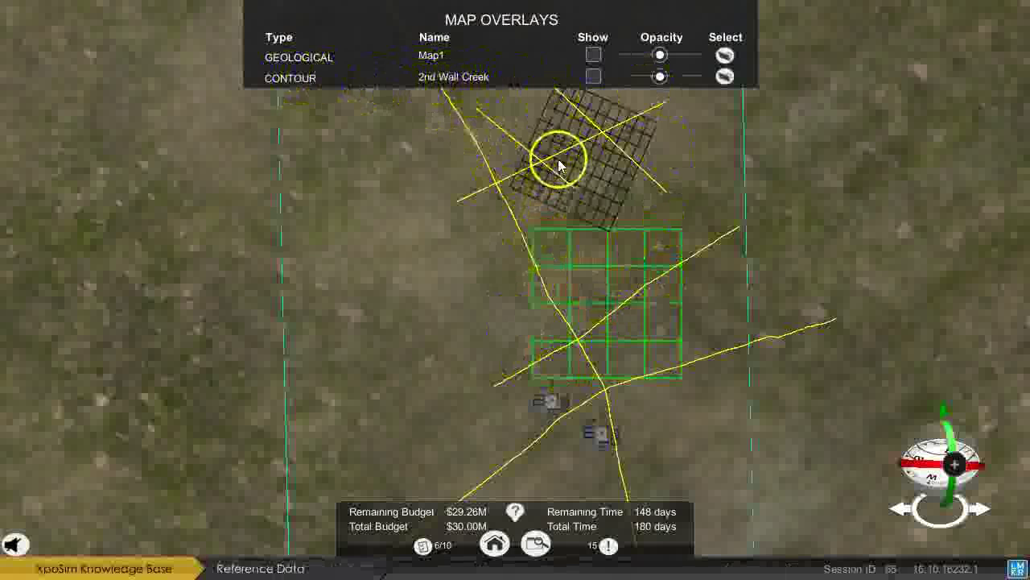
Show the Shannon contour overlay and blend the Map1 geological overlay over it by adjusting its opacity.
click(593, 76)
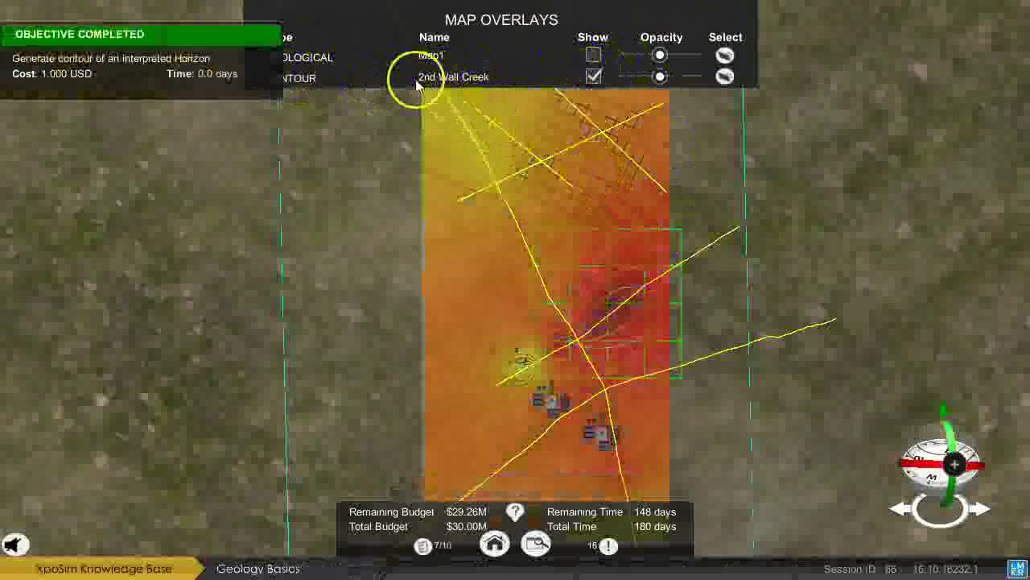
scroll(537, 372, up, 1)
scroll(559, 400, up, 4)
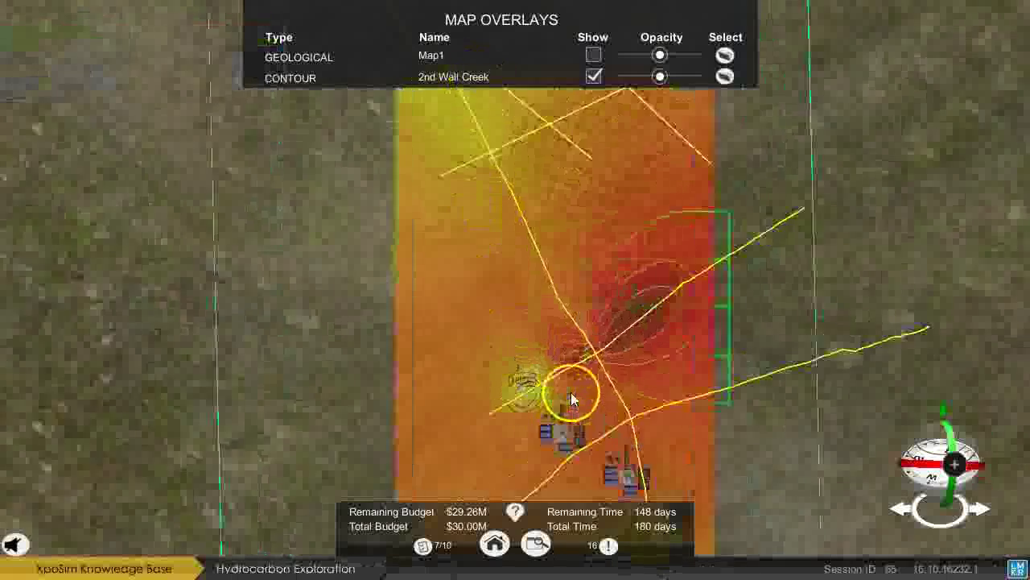
scroll(642, 322, up, 5)
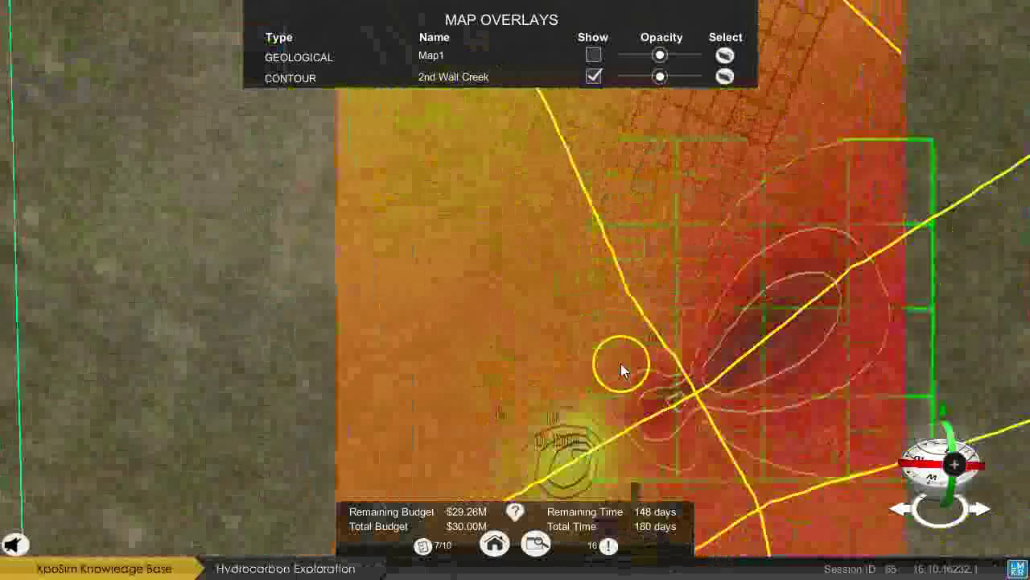
scroll(647, 393, up, 2)
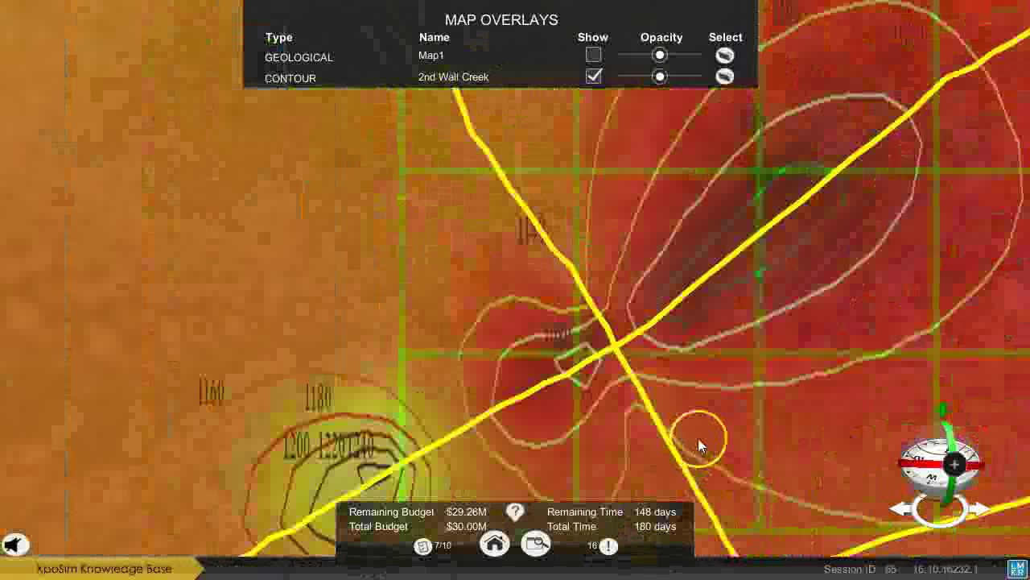
scroll(688, 376, down, 5)
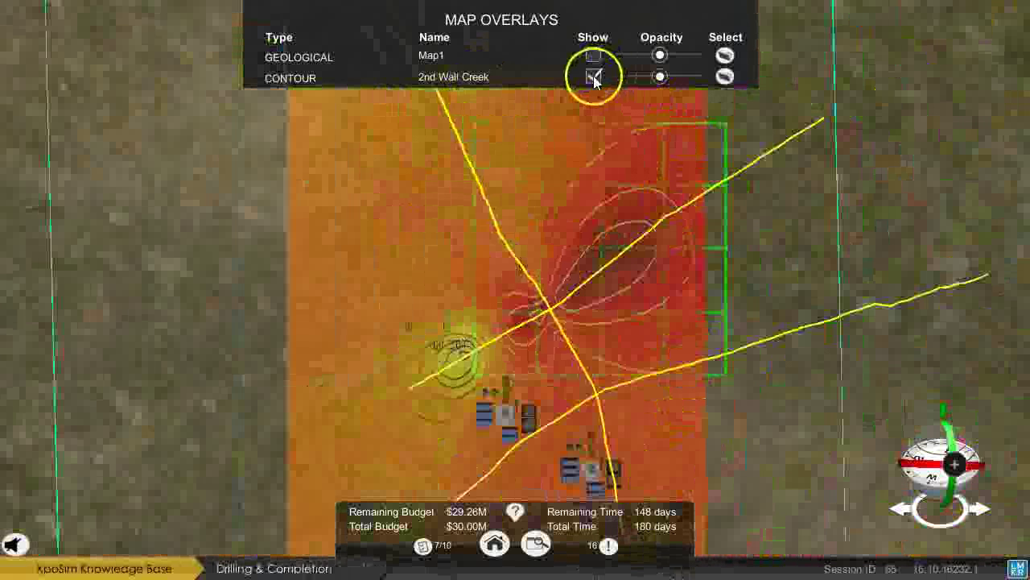
click(736, 73)
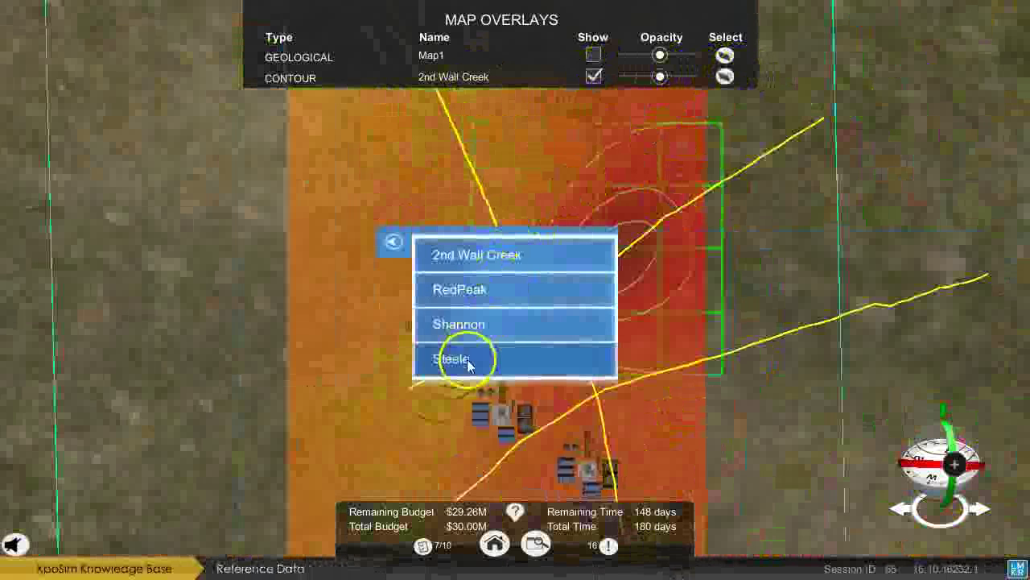
click(471, 334)
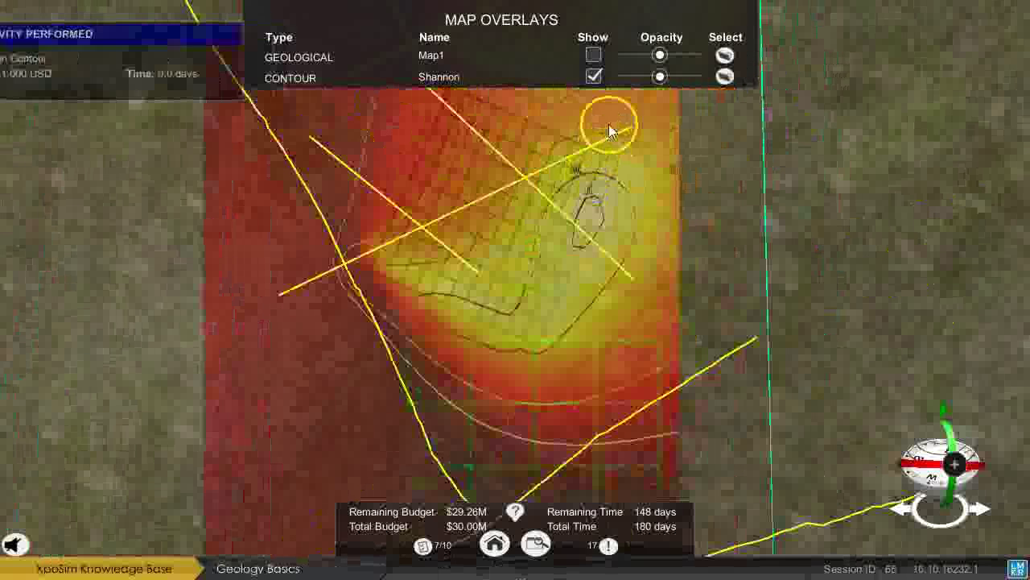
click(593, 55)
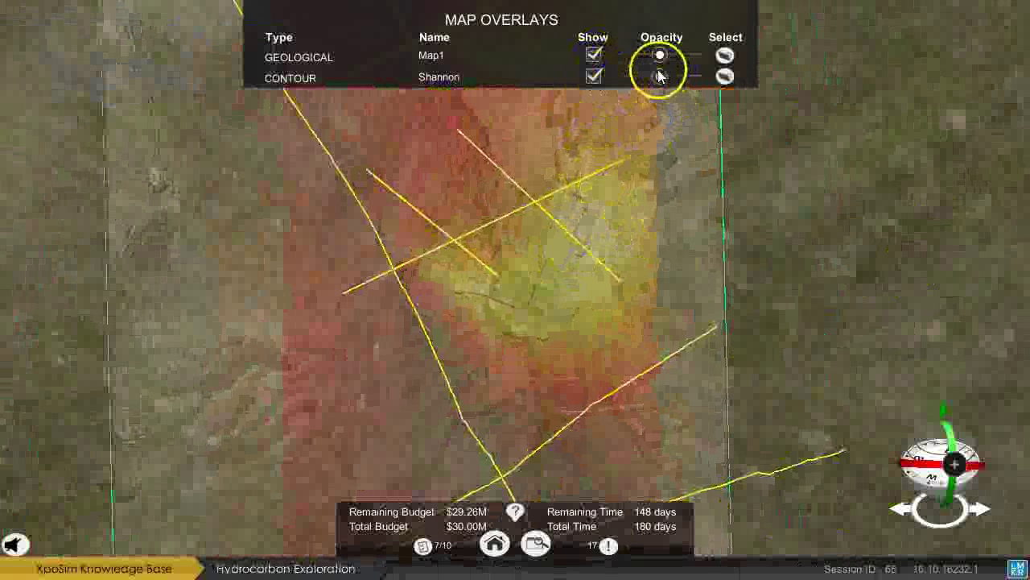
drag(659, 63, 696, 98)
Switch the geological overlay from Map1 to Map2.
click(724, 55)
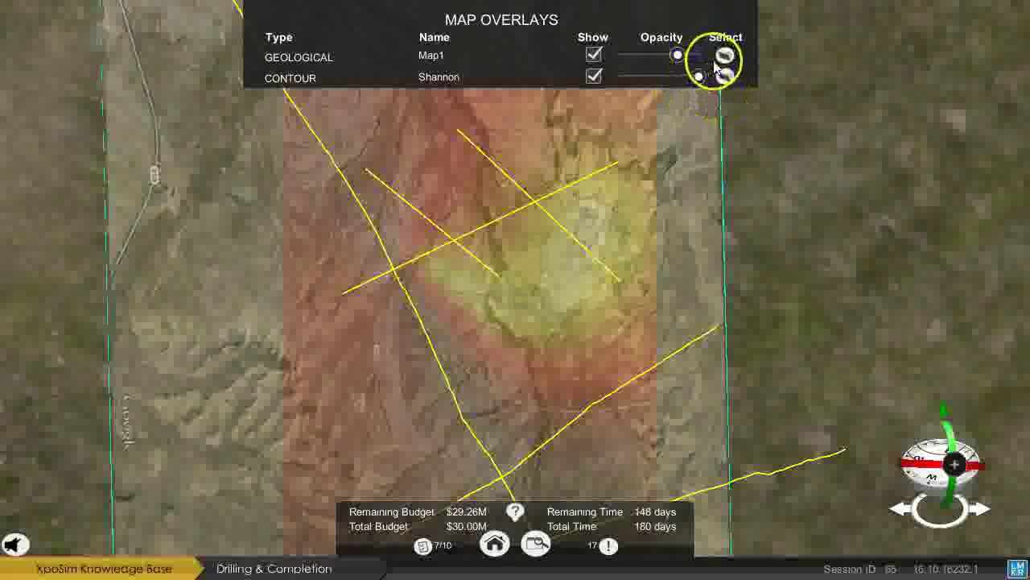
click(556, 288)
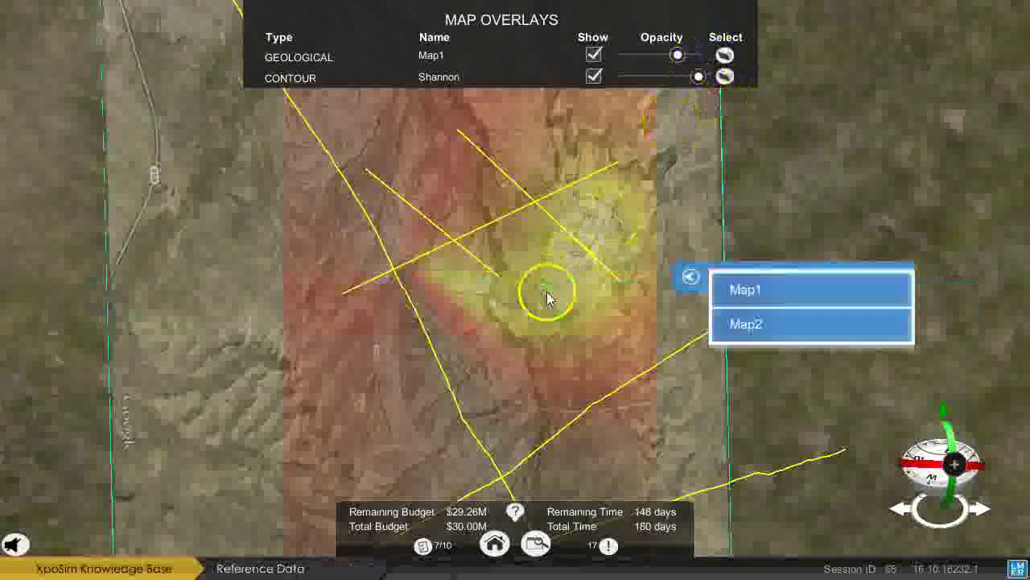
click(530, 342)
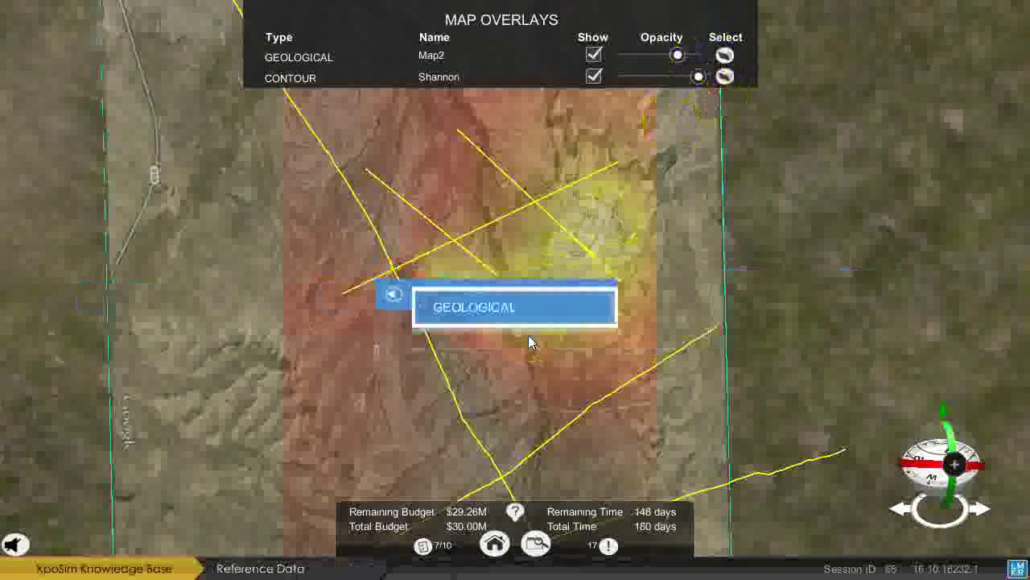
click(389, 296)
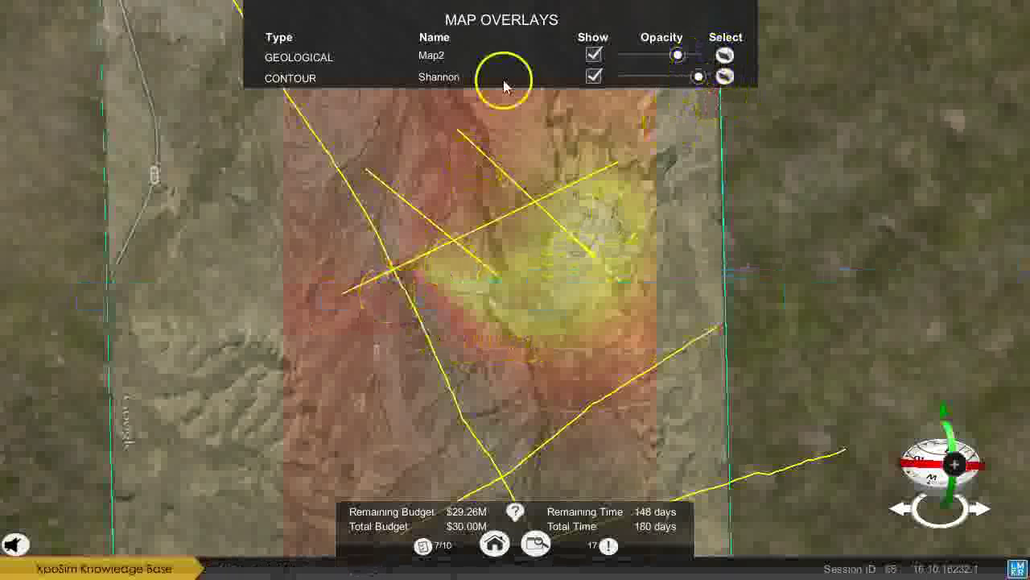
Make the Shannon contour overlay semi-transparent, reframe the map, and show the 7/10 objectives checklist.
click(595, 54)
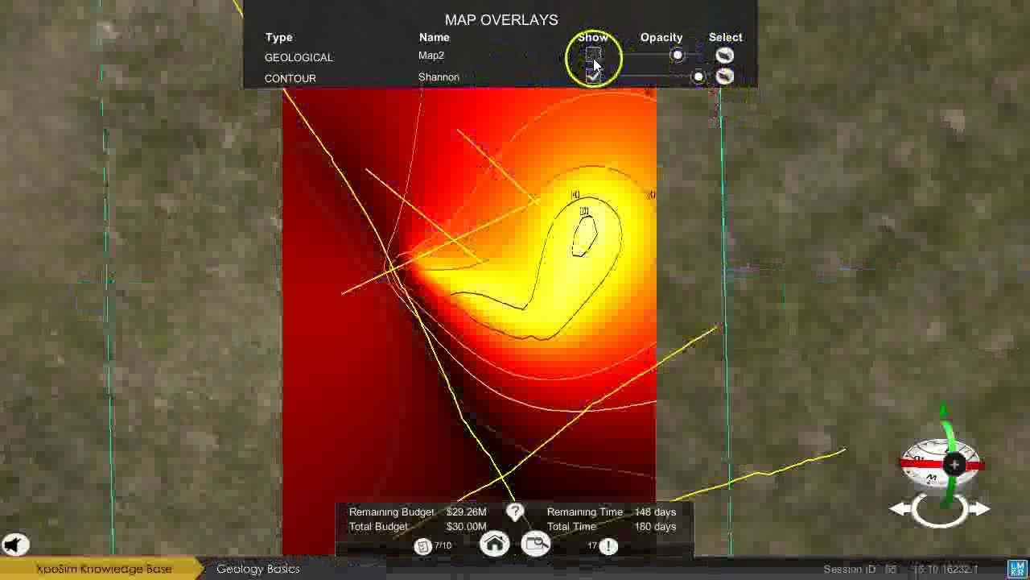
click(594, 57)
click(595, 75)
click(595, 76)
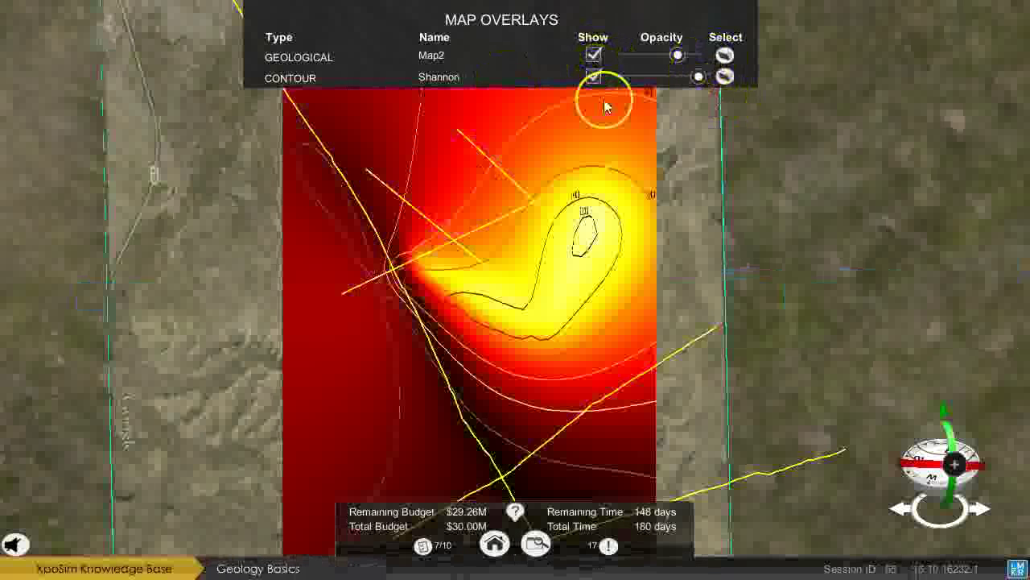
scroll(570, 272, down, 2)
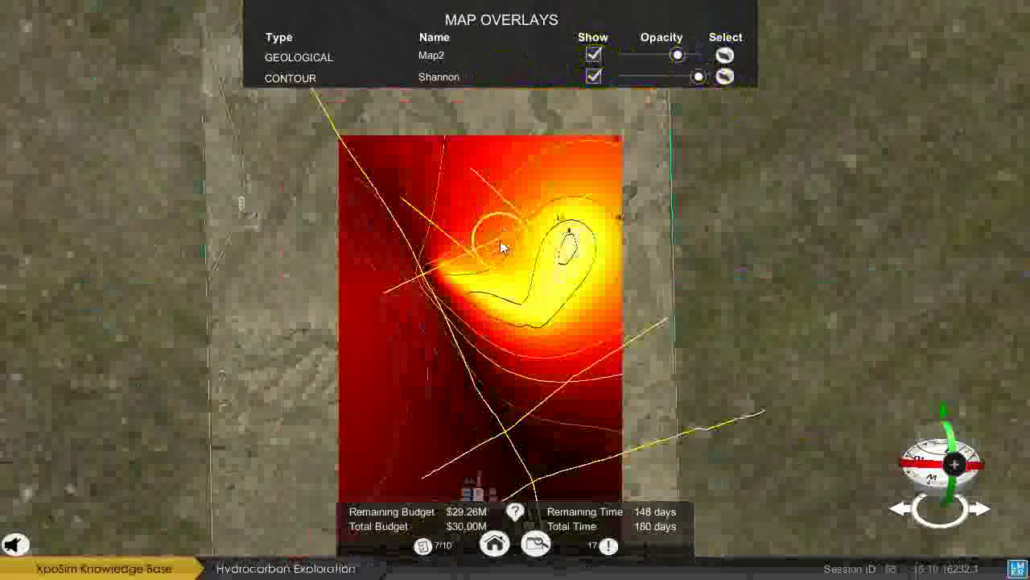
drag(697, 77, 669, 78)
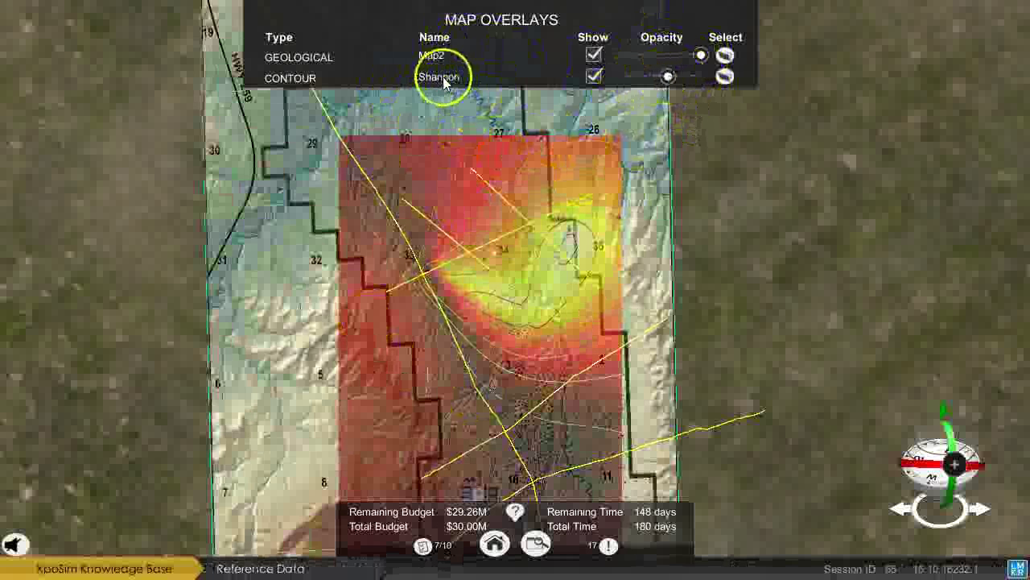
click(442, 78)
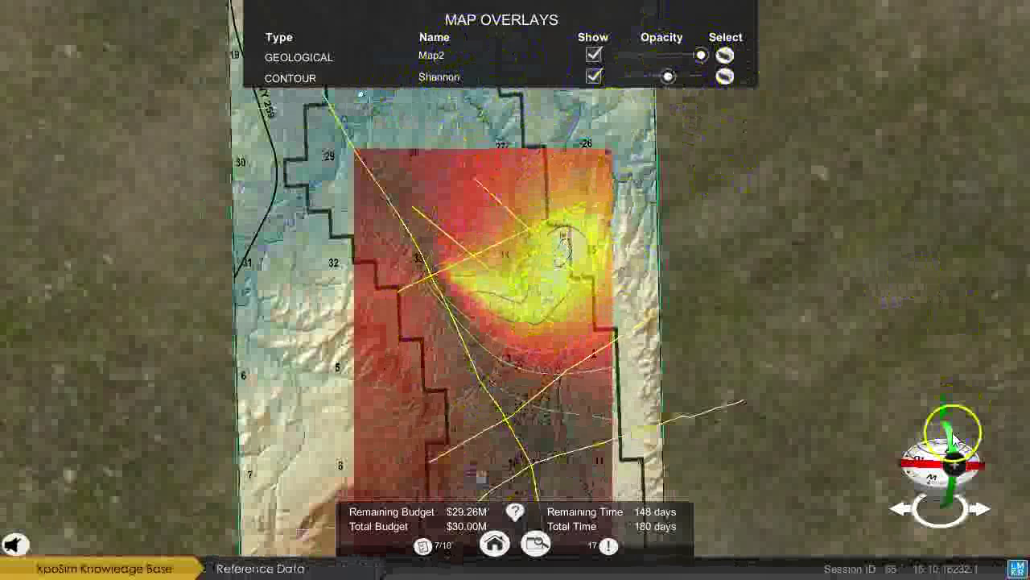
click(425, 546)
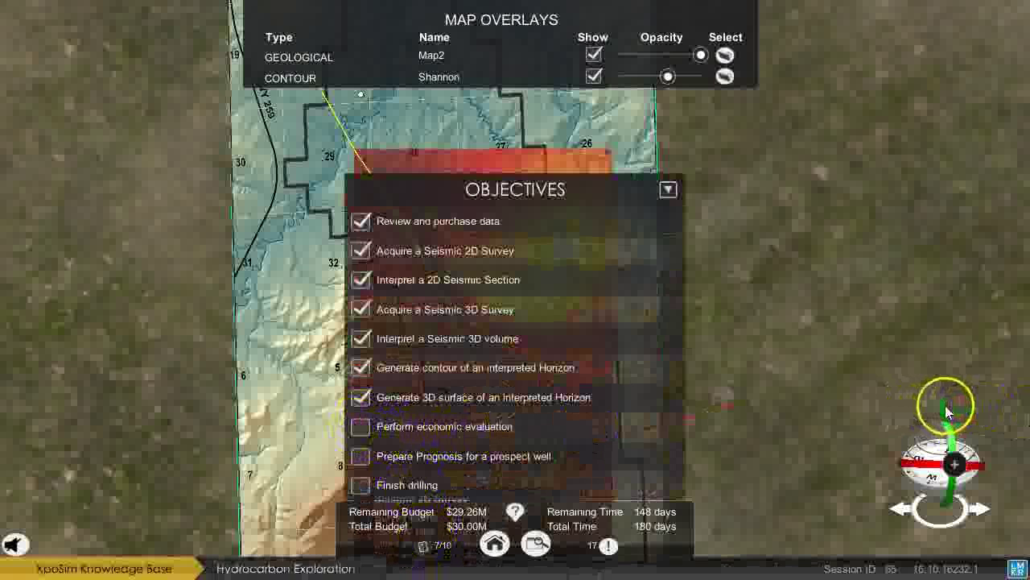
Hide the objectives checklist and check the first 2D seismic line's survey details.
click(420, 549)
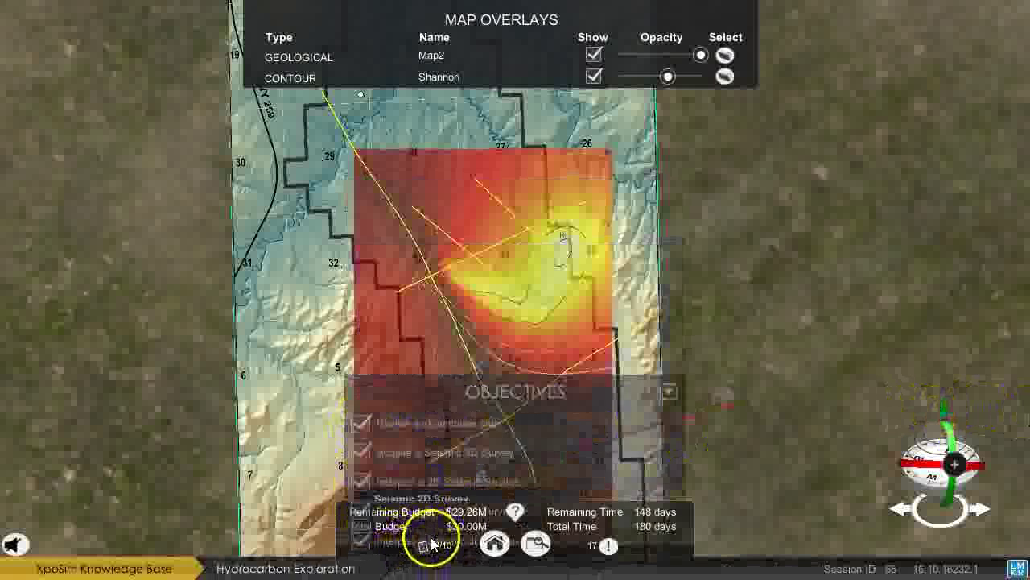
click(494, 486)
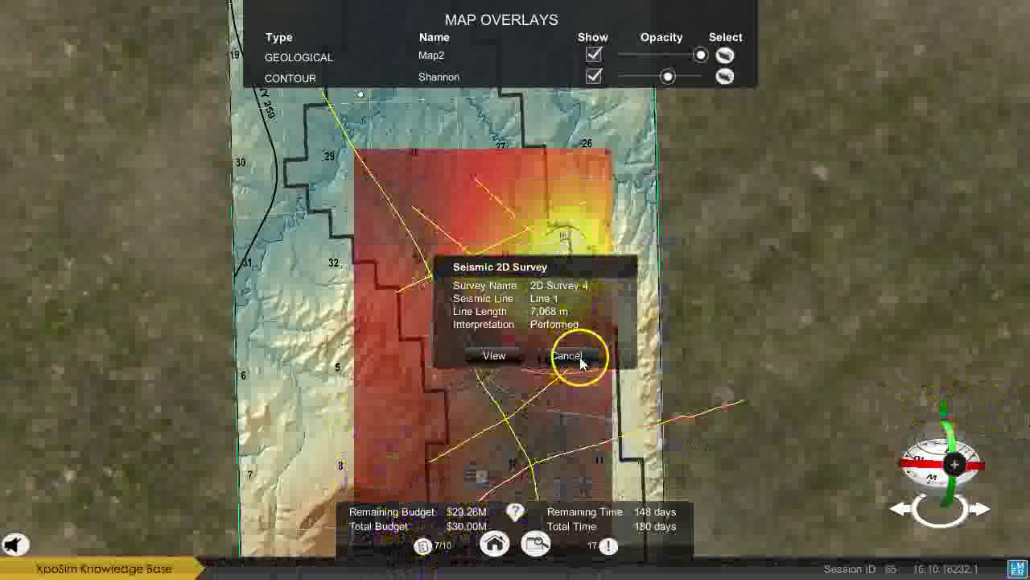
click(578, 355)
Tilt the map into perspective, check the Line 2 survey details, and bring up quick help.
click(946, 409)
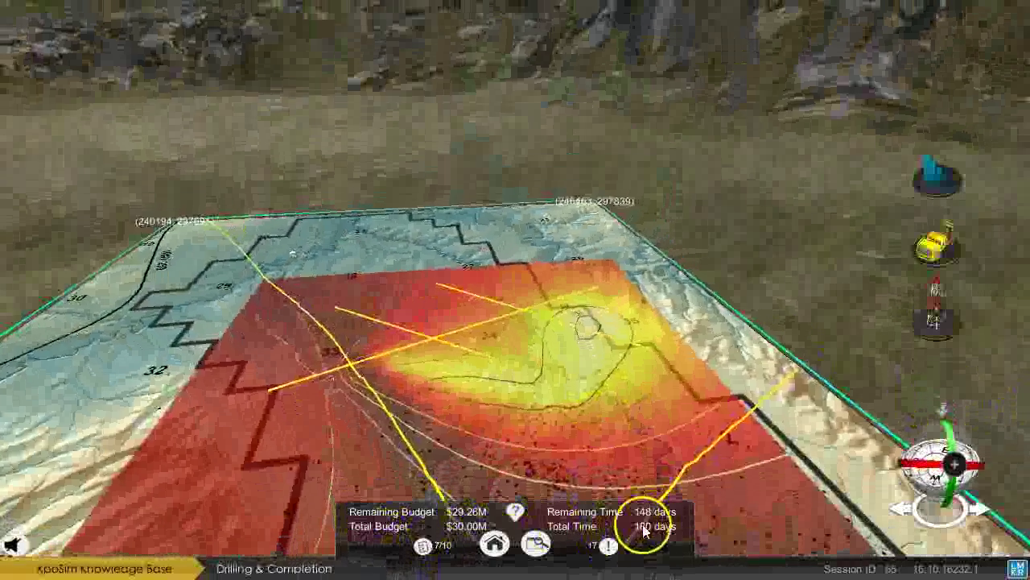
mouse_move(682, 507)
click(713, 487)
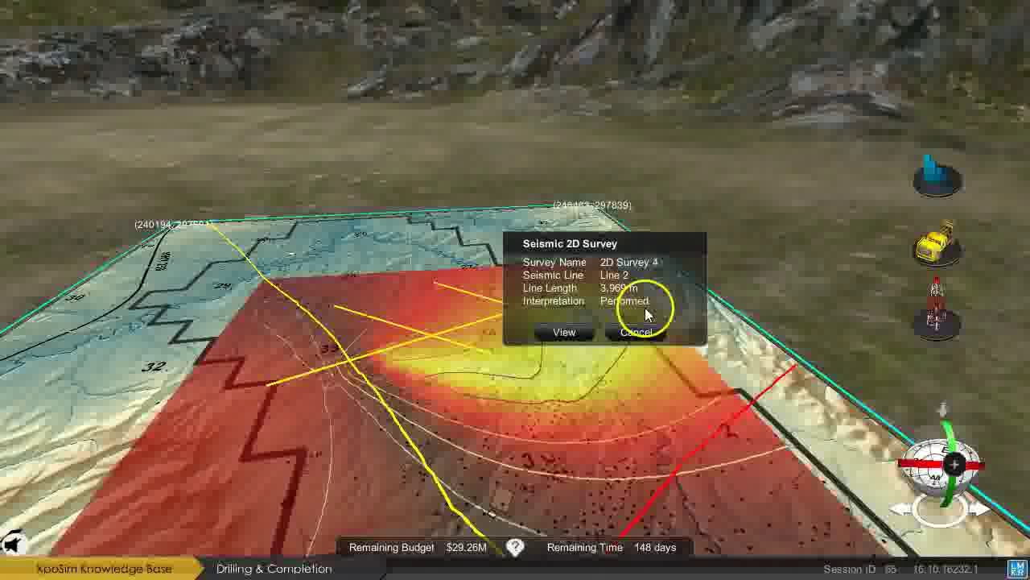
click(635, 333)
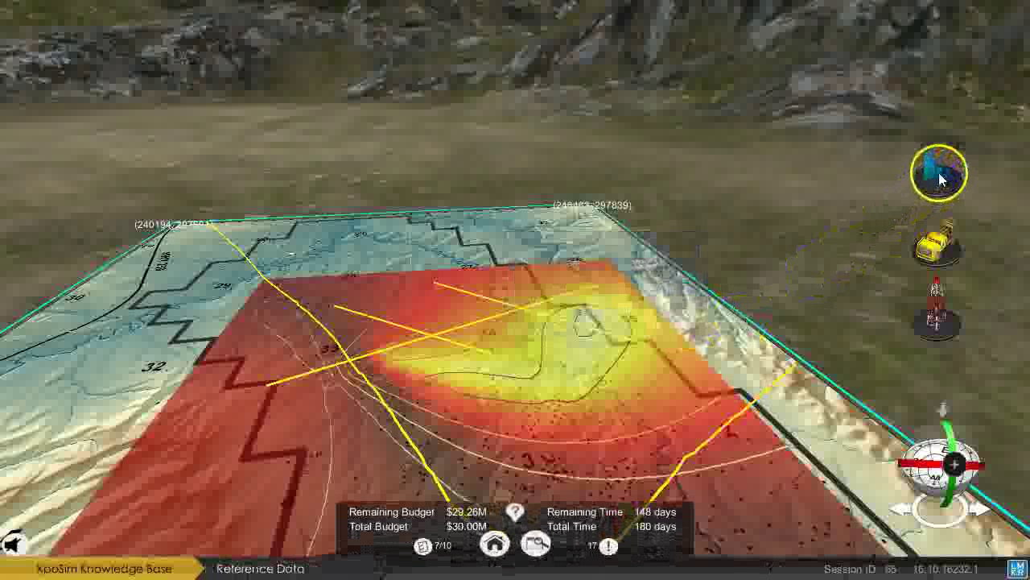
drag(943, 183, 837, 432)
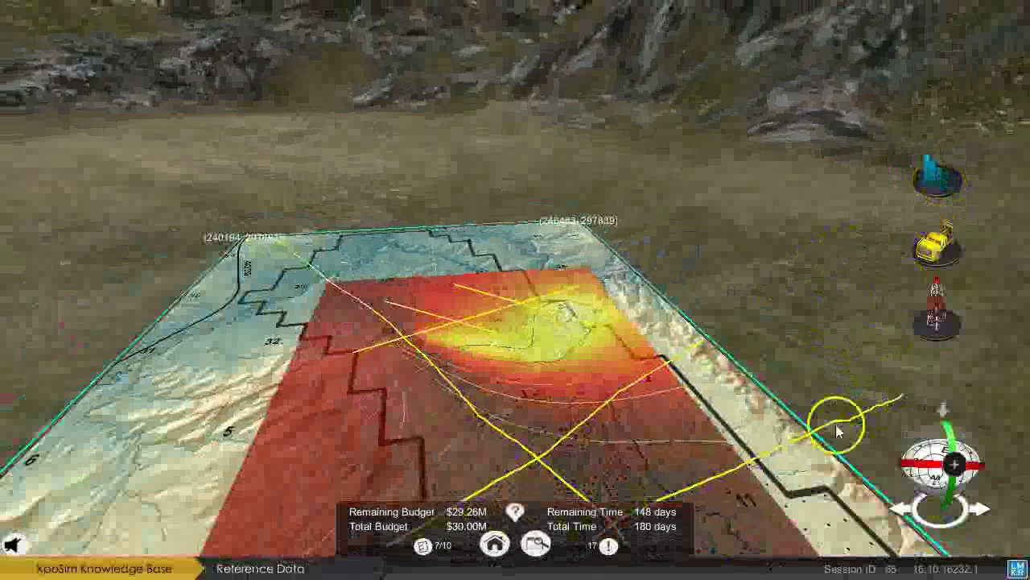
click(515, 511)
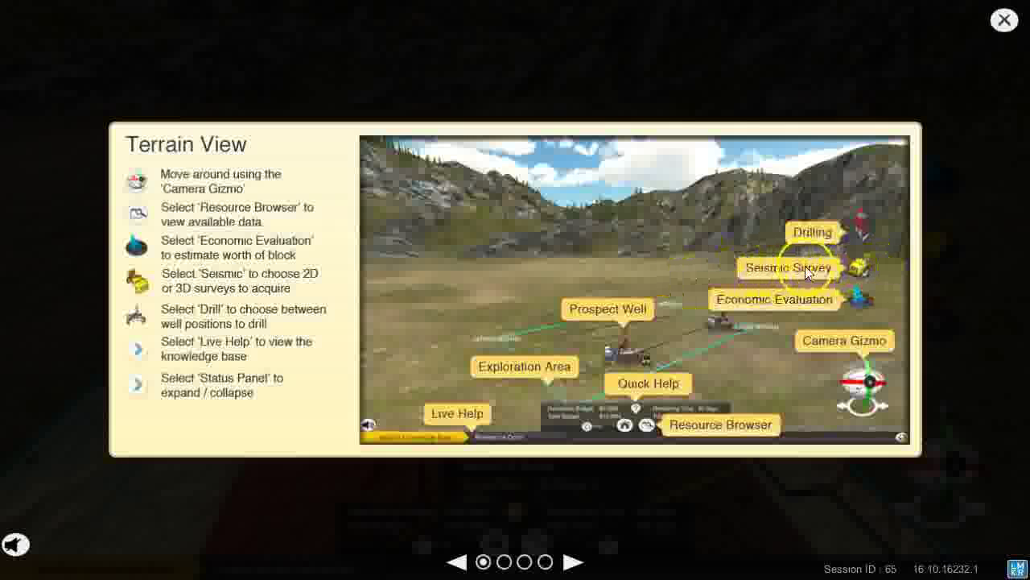
Page through the quick help to the Well Acquisition card, then close it.
click(568, 564)
click(568, 563)
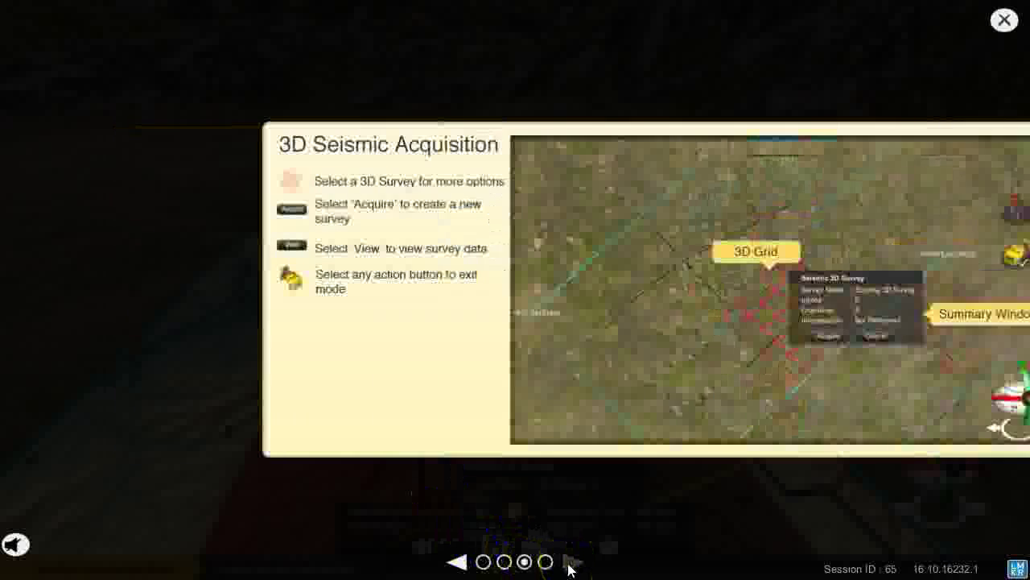
click(569, 564)
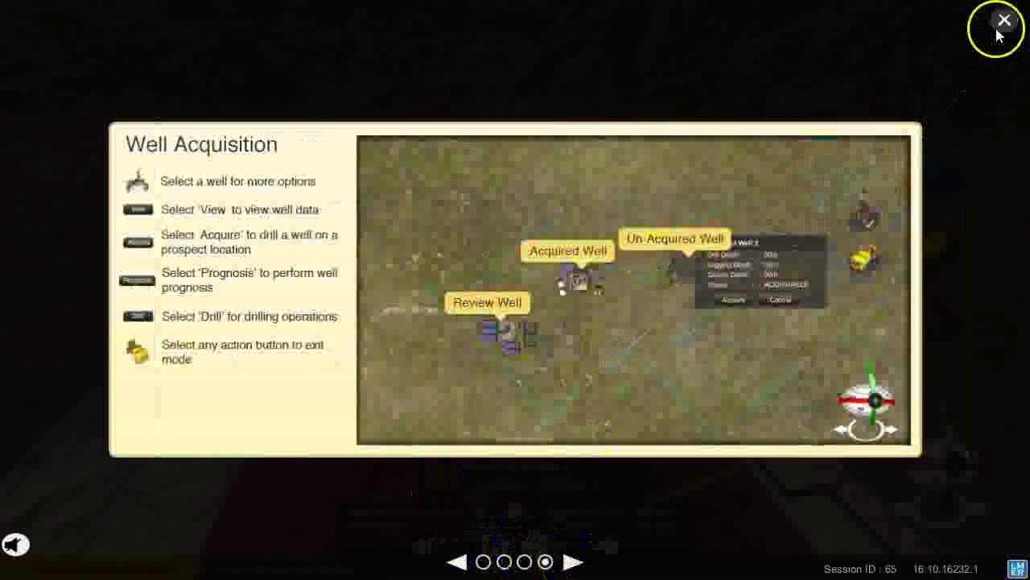
click(998, 22)
Outline a 01.15 sq.km prospect around the yellow high and confirm it for economic evaluation.
click(559, 474)
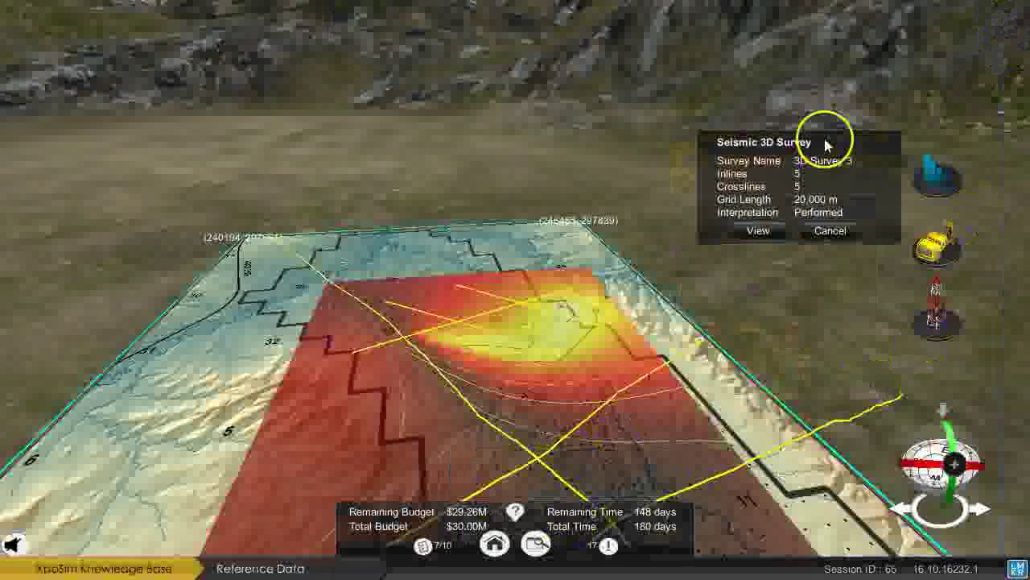
click(853, 166)
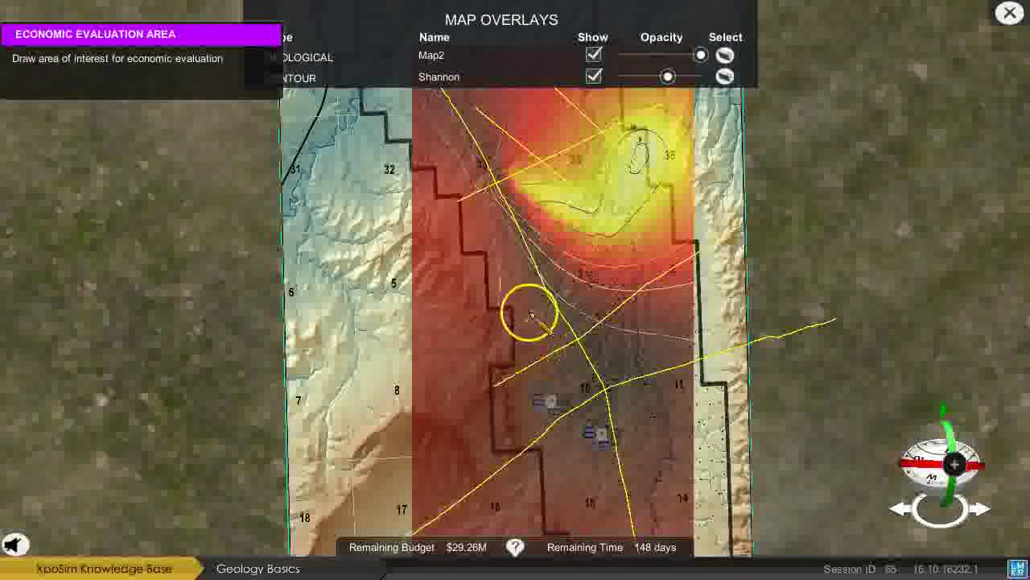
click(575, 209)
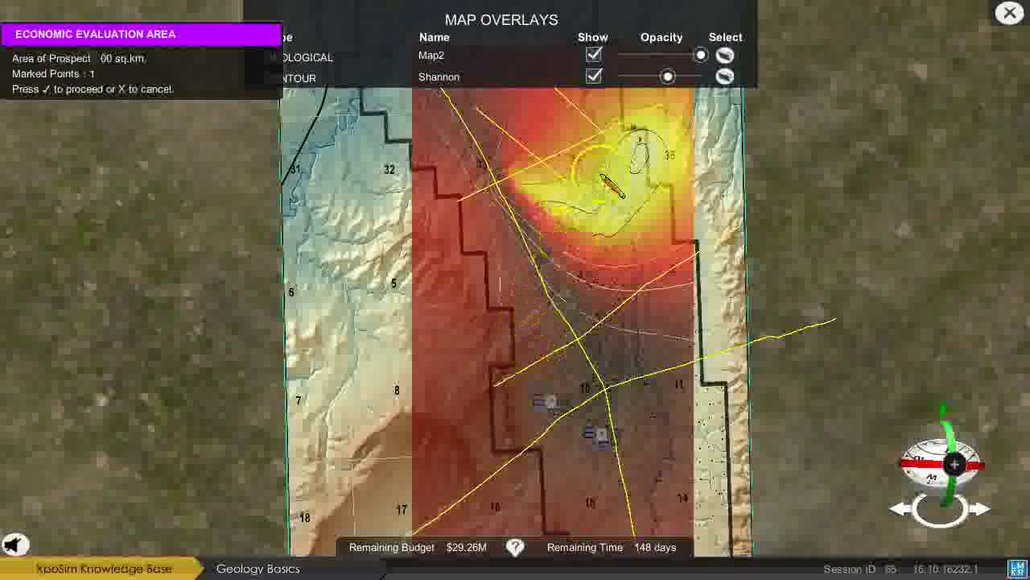
click(641, 139)
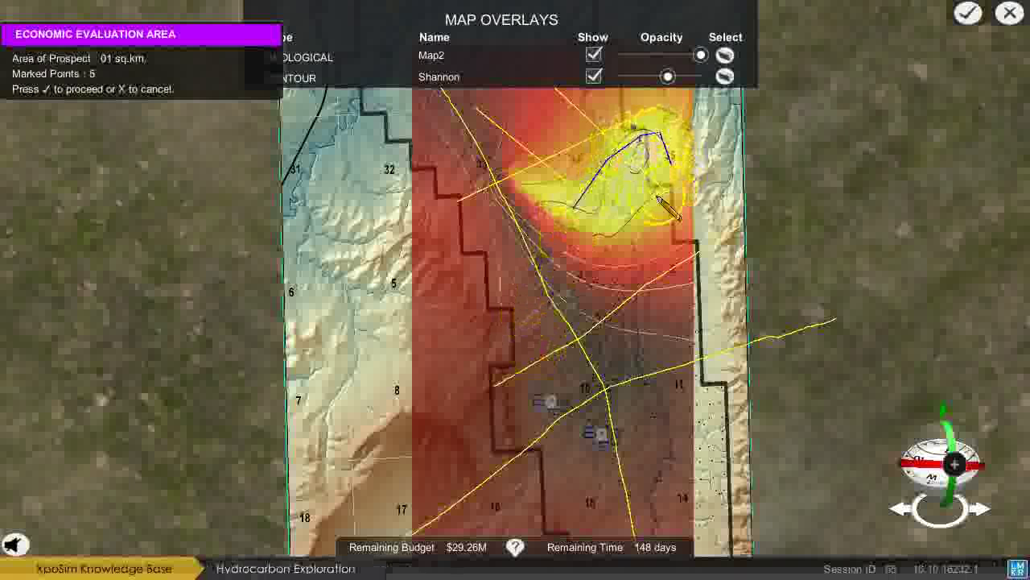
click(565, 230)
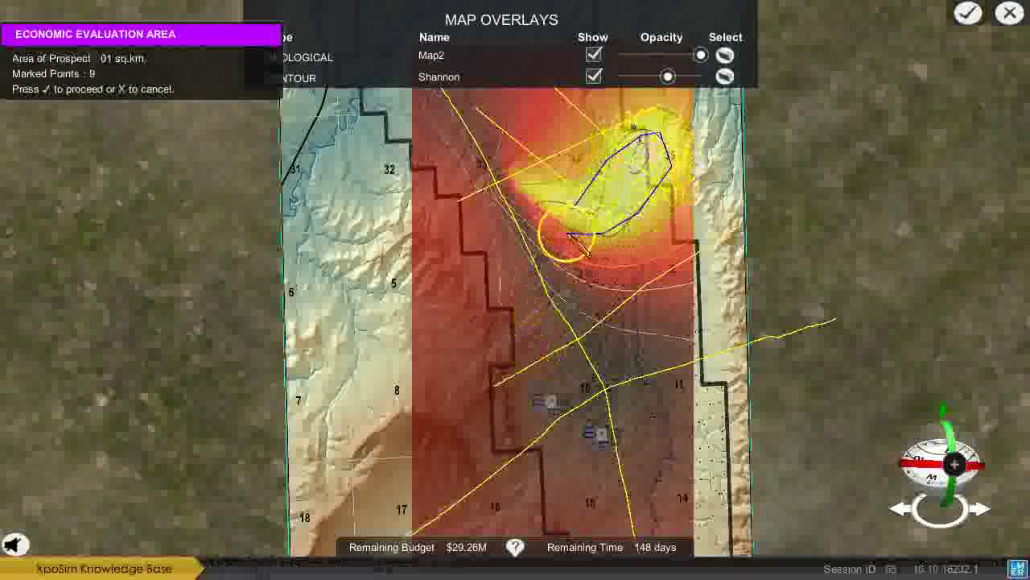
click(552, 223)
click(533, 213)
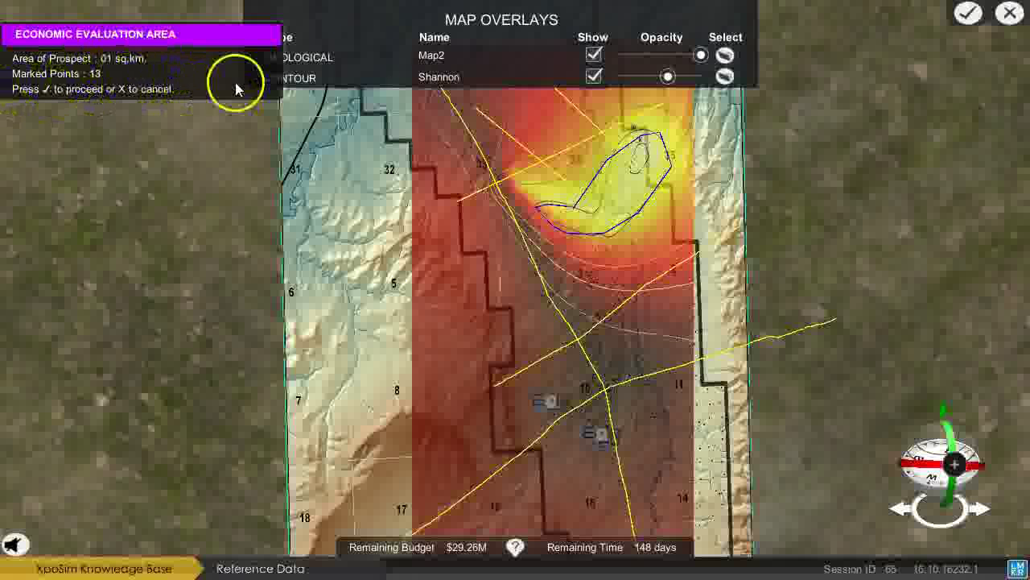
click(969, 12)
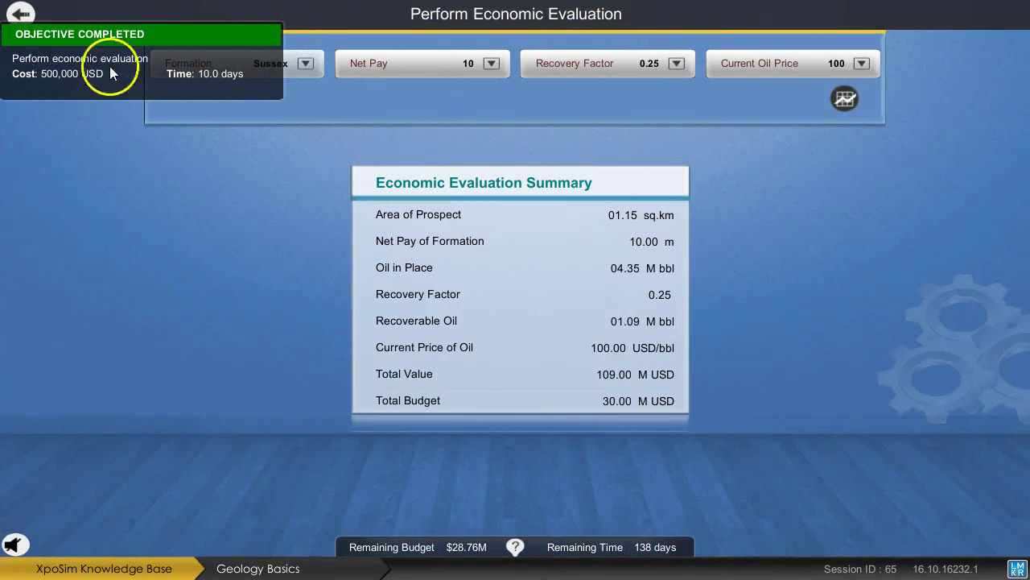
Evaluate RedPeak with 10 m net pay, 0.75 recovery factor and 50 USD oil, giving 389.00 M USD.
click(305, 64)
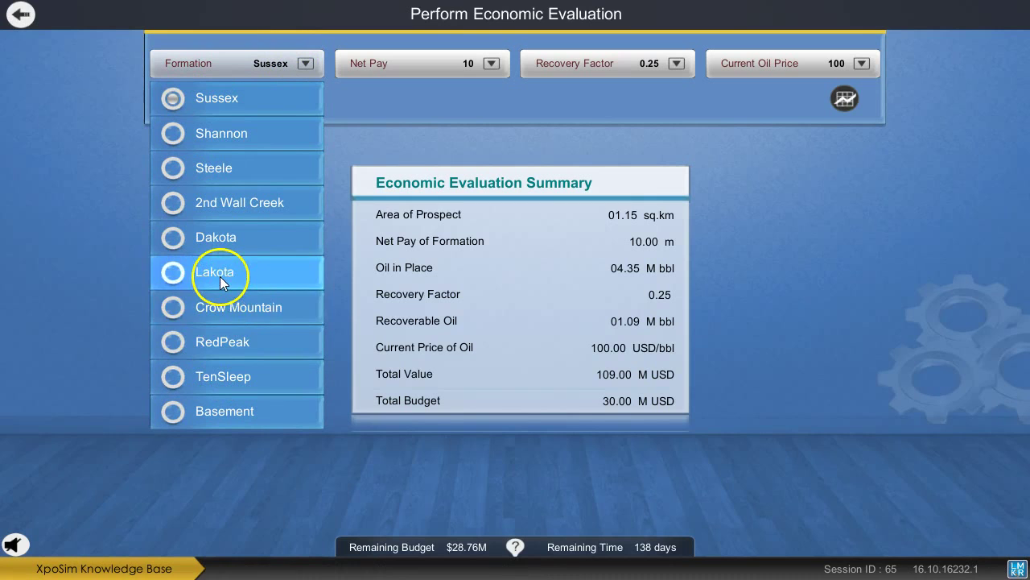
click(256, 346)
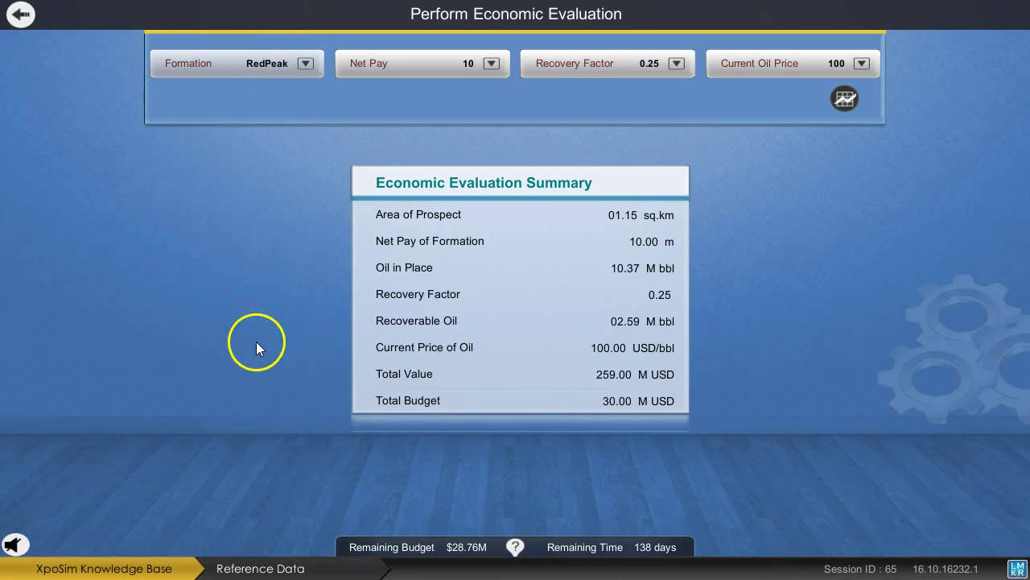
click(462, 59)
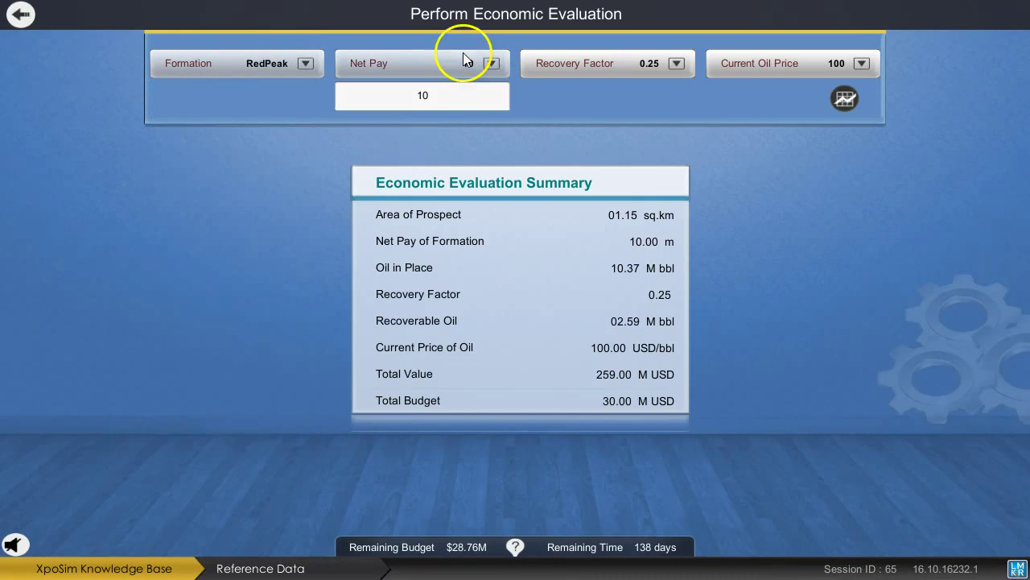
click(424, 97)
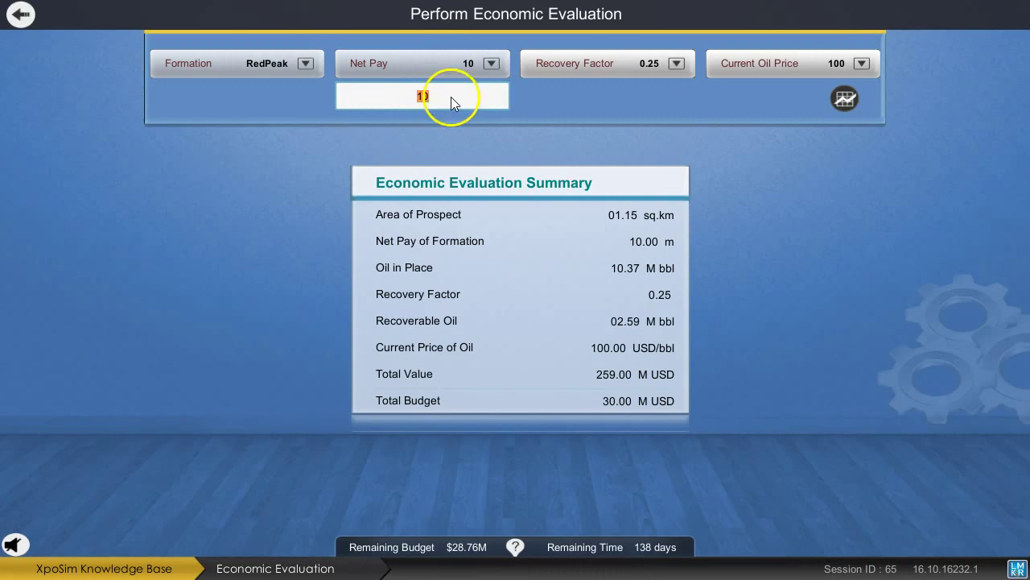
click(628, 61)
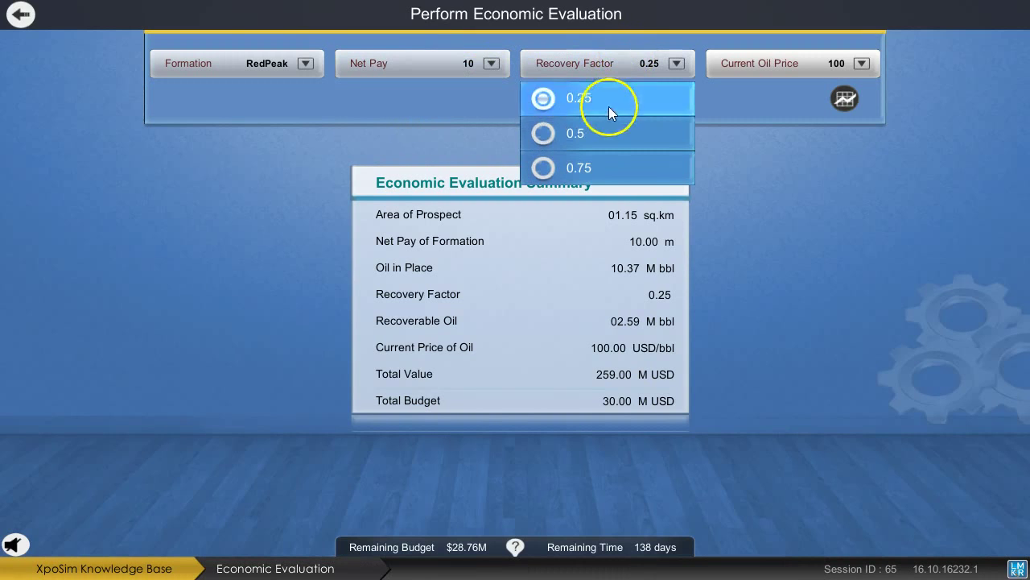
click(594, 174)
click(778, 64)
click(794, 97)
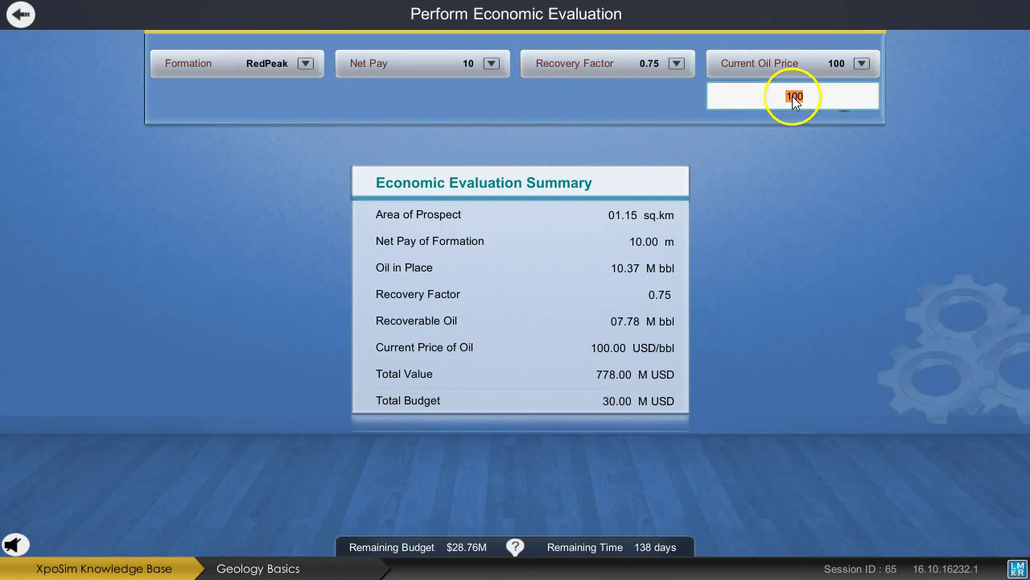
text(50)
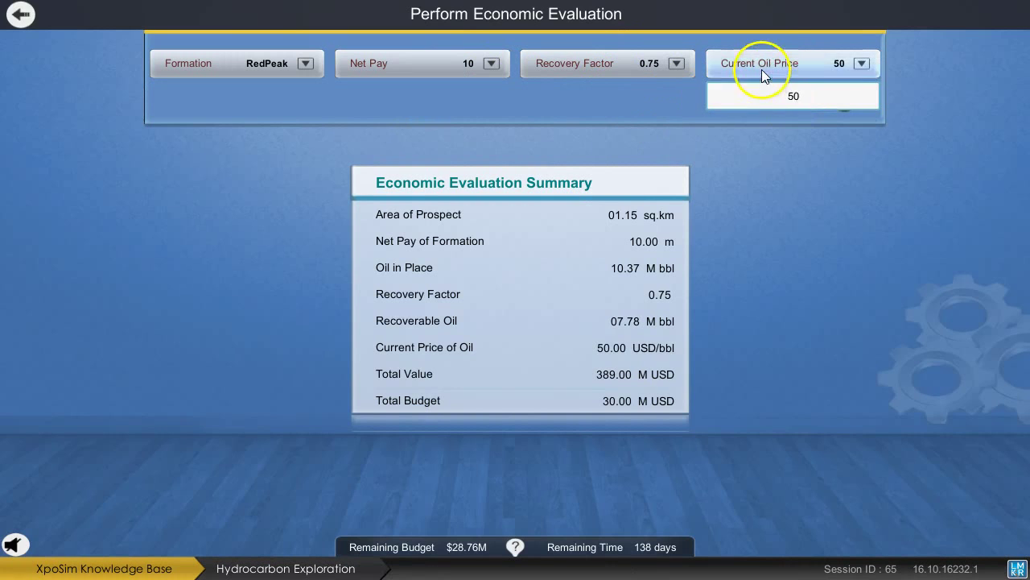
click(765, 65)
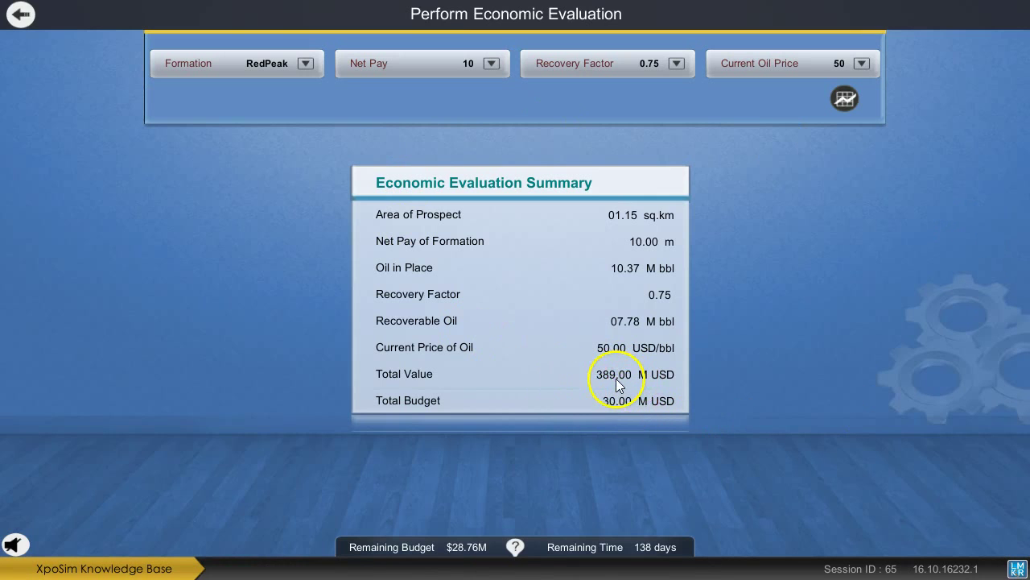
click(843, 96)
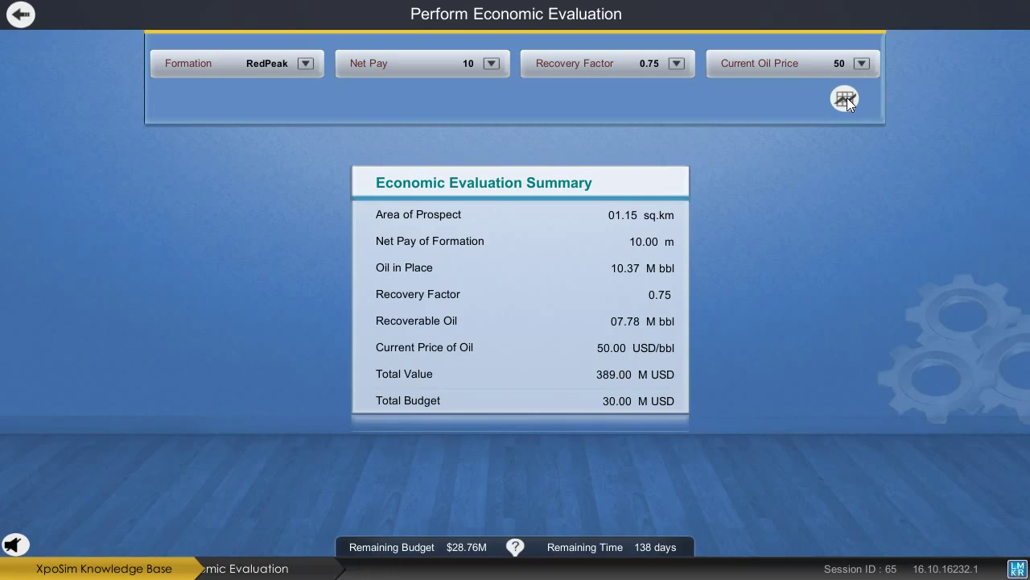
Set the monthly operation cost to 30, lowering the ten-year net to 164.88 M USD.
click(846, 98)
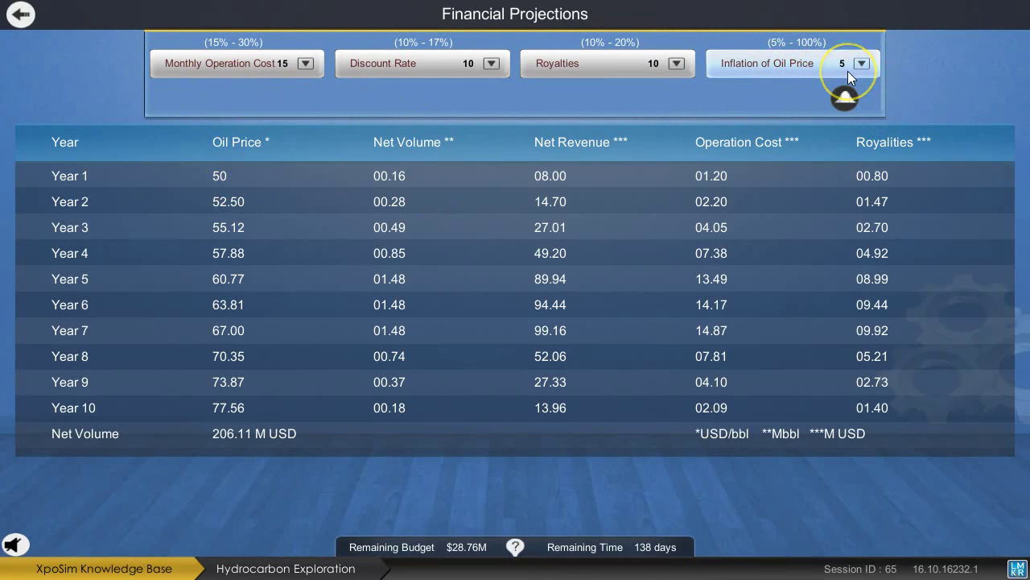
click(454, 105)
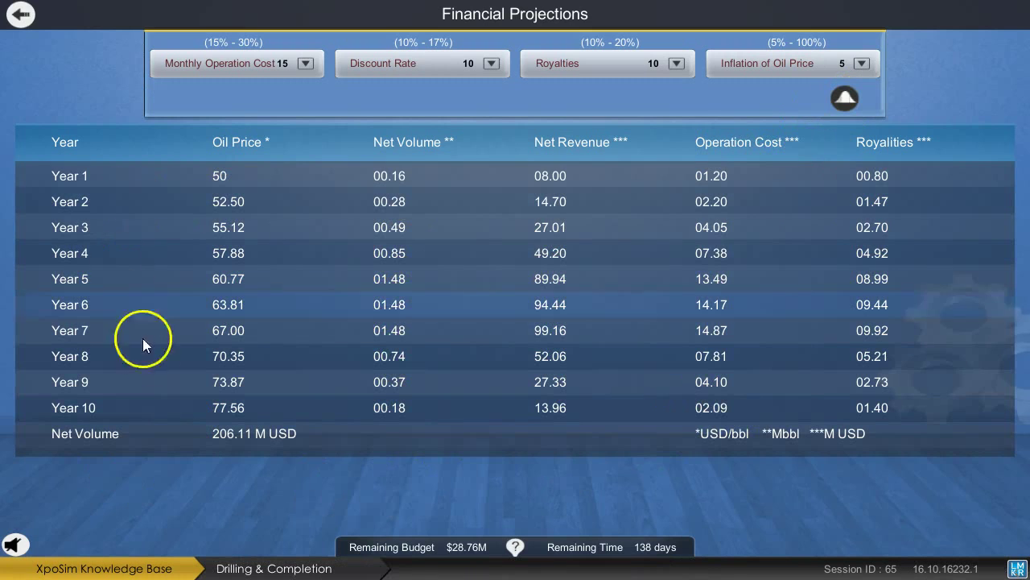
click(293, 73)
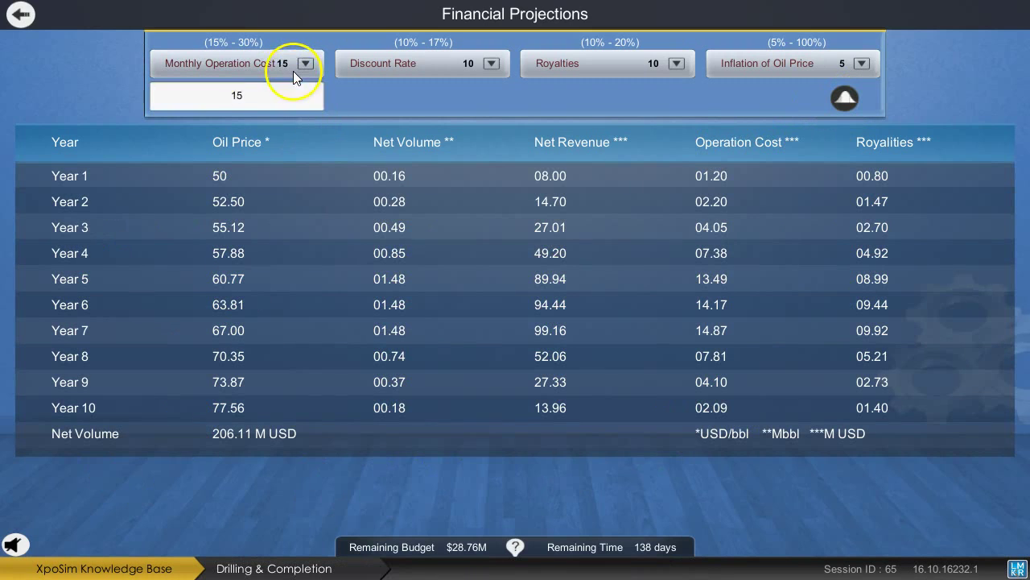
double_click(236, 99)
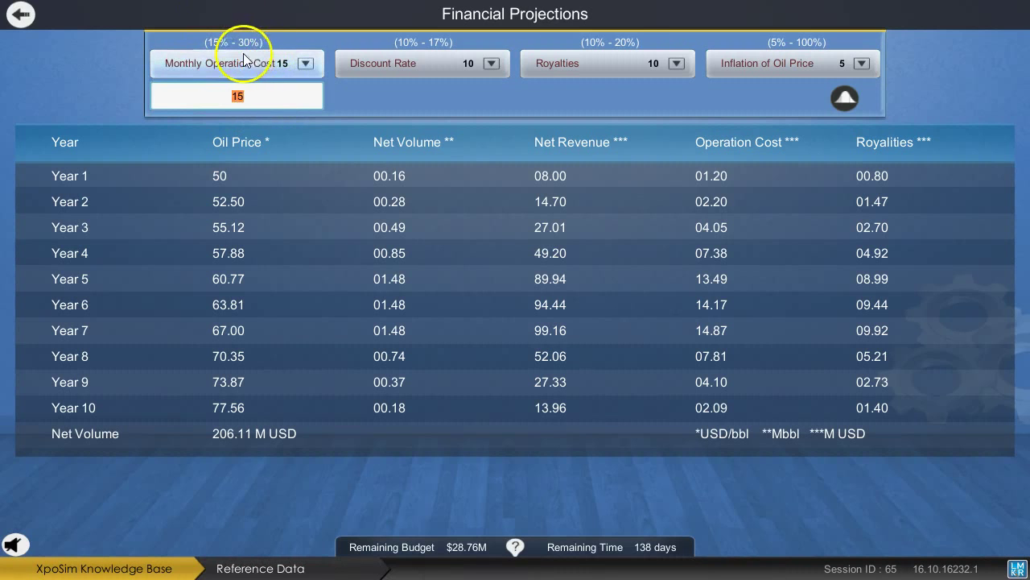
text(30)
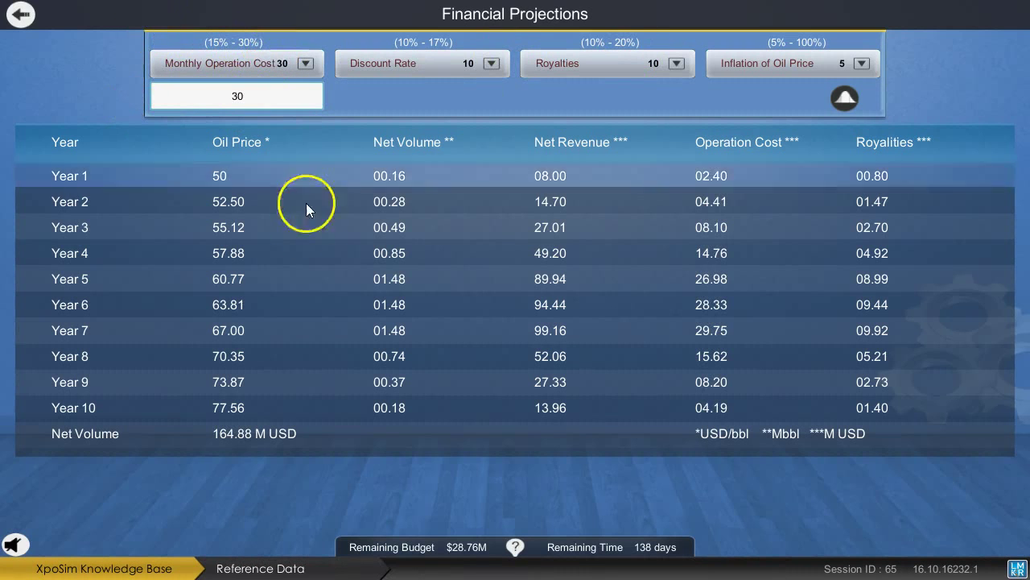
click(297, 72)
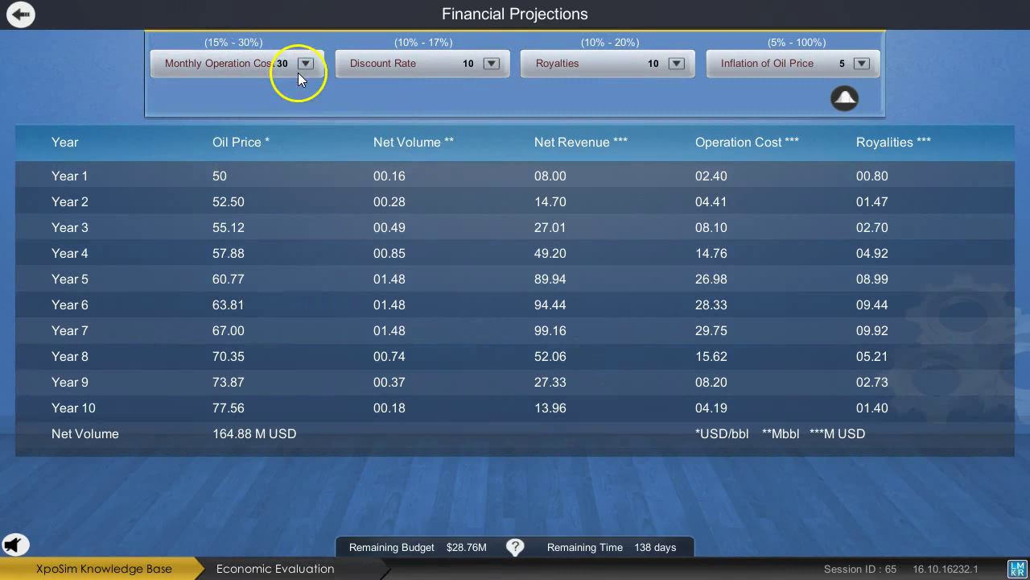
View the net volume decline curve, then back out to the TeapotDome 3D field map.
click(844, 98)
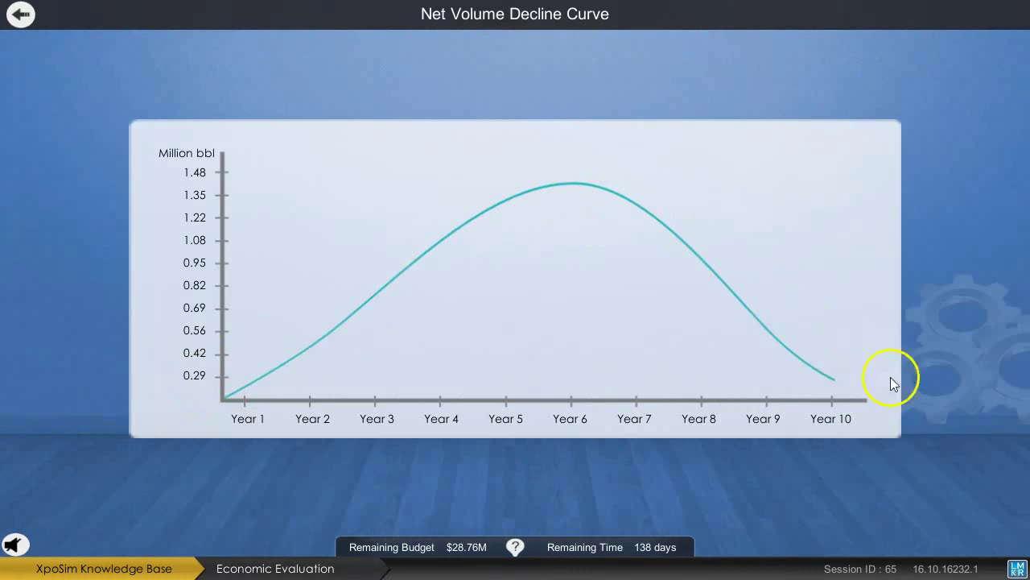
click(22, 16)
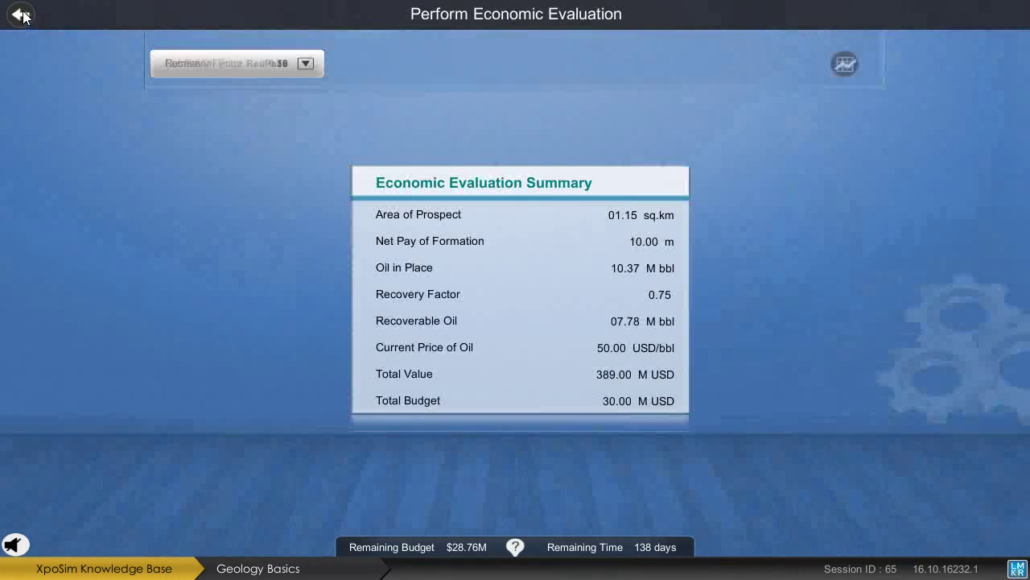
click(23, 16)
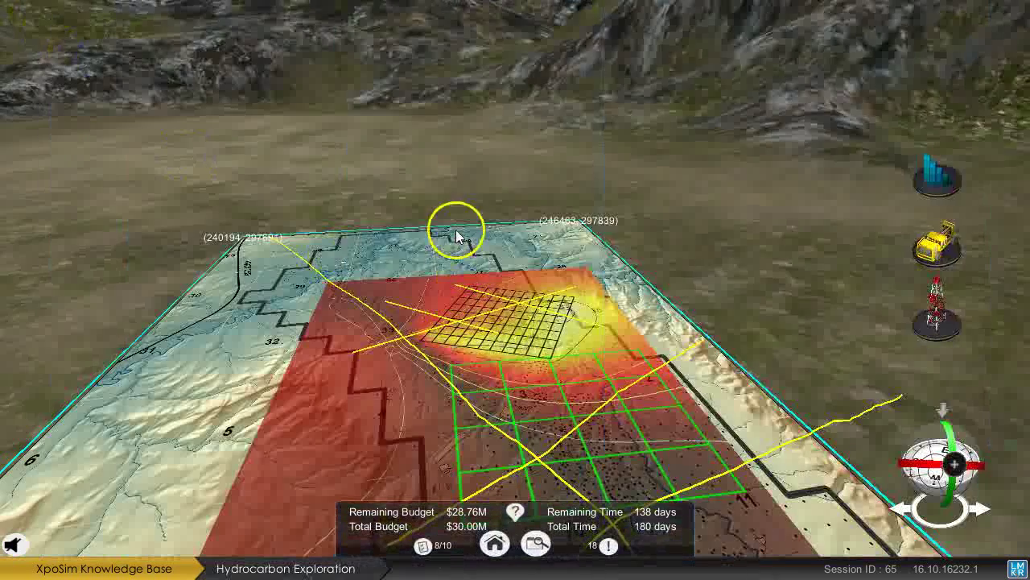
Rotate the field map and review the 8/10 objectives checklist before closing it.
drag(670, 225, 794, 301)
scroll(796, 306, down, 2)
scroll(617, 391, up, 3)
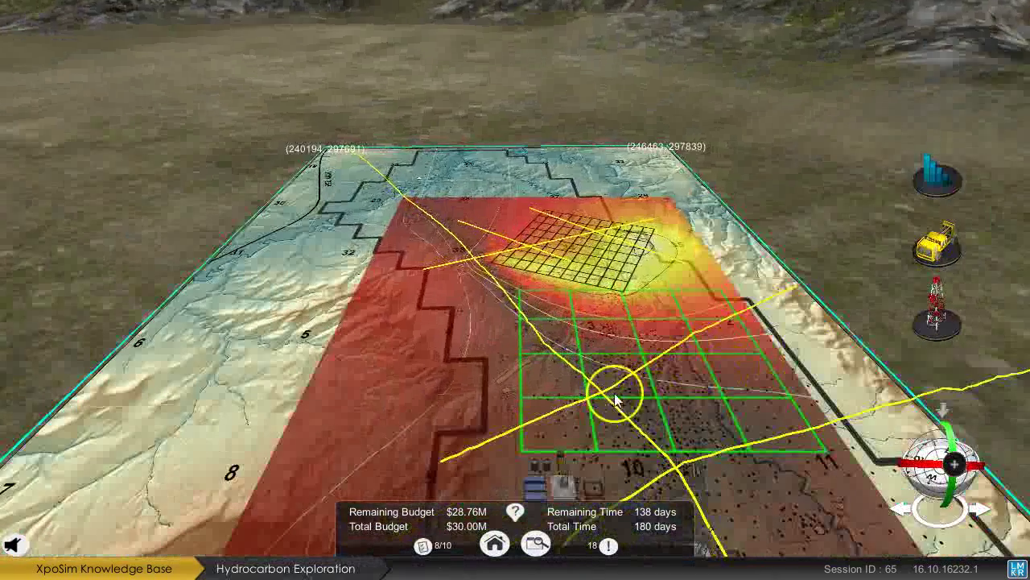
click(420, 548)
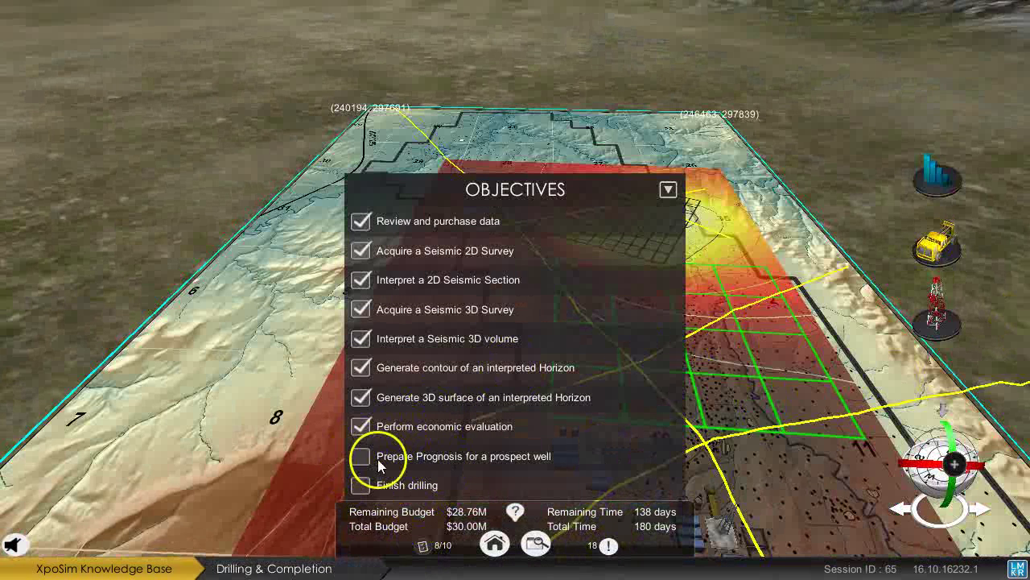
click(381, 457)
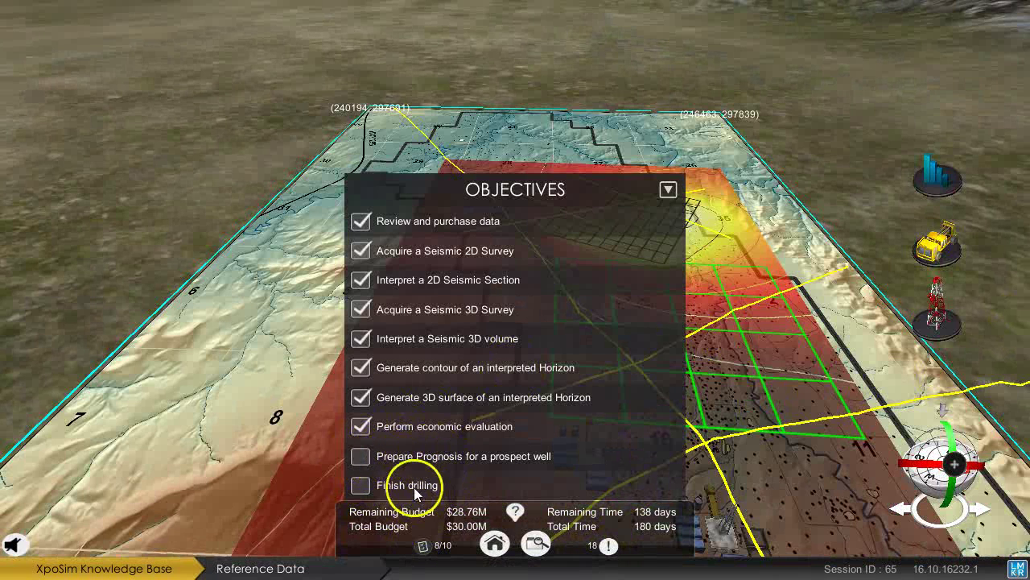
click(424, 546)
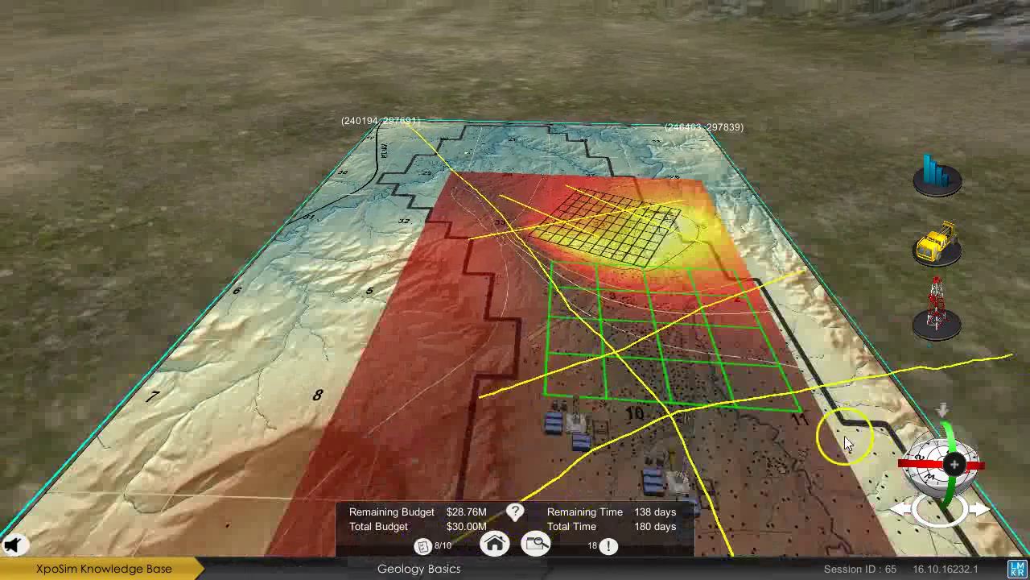
Zoom to the well pads and show details of well 67-1-TpX-10 (1,722 m, PURCHASED).
drag(845, 436, 806, 369)
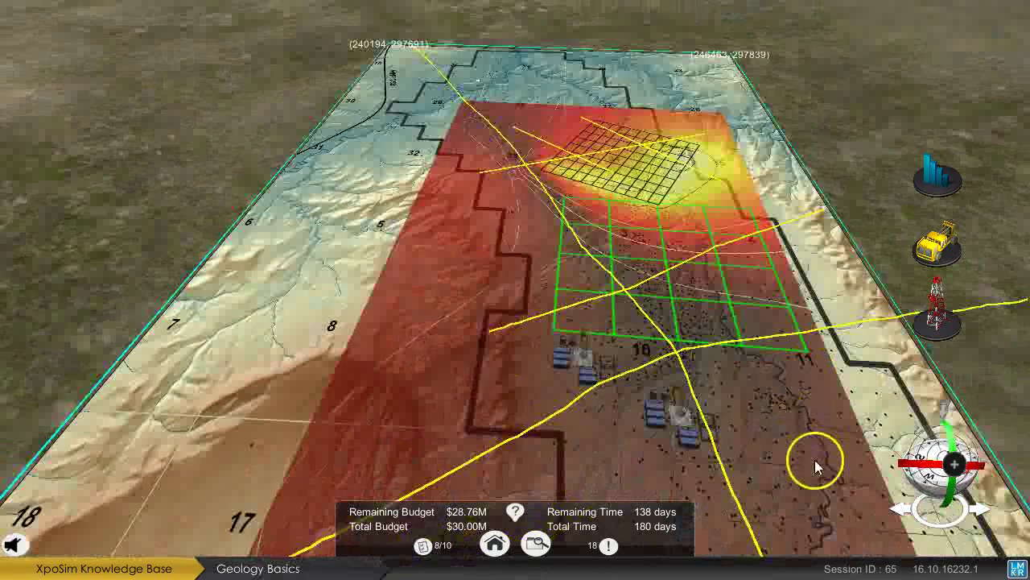
drag(812, 518, 726, 446)
drag(682, 398, 761, 441)
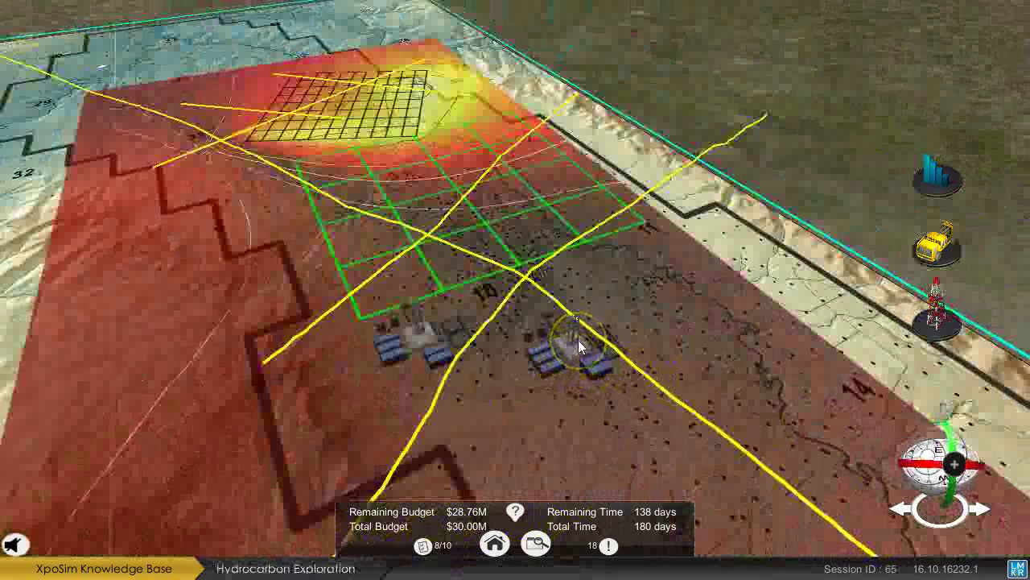
click(580, 348)
click(633, 338)
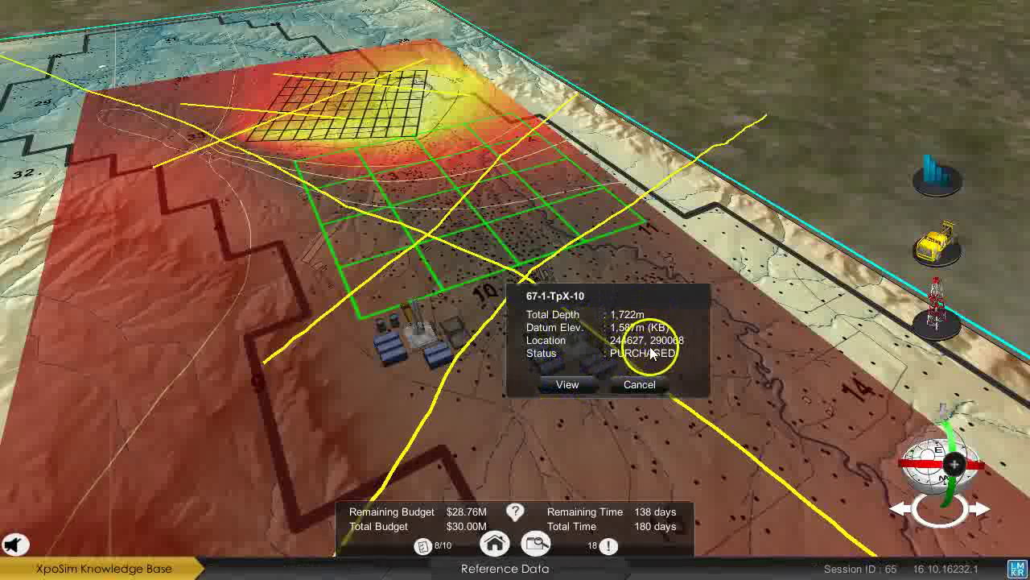
View the well log of production well 67-1-TpX-10 and return to the map.
click(575, 386)
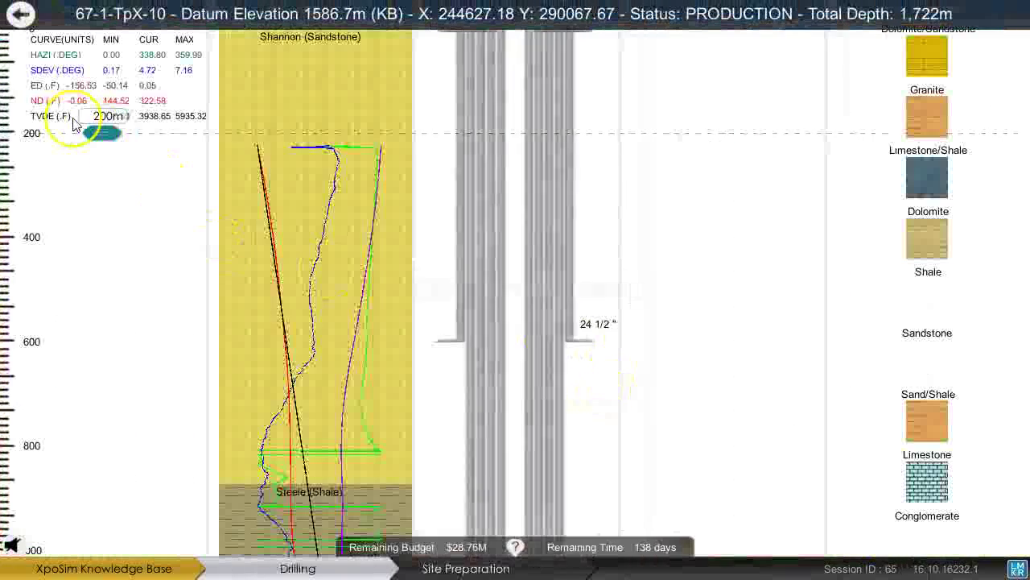
mouse_move(115, 131)
mouse_down()
mouse_move(142, 516)
mouse_move(187, 274)
mouse_up()
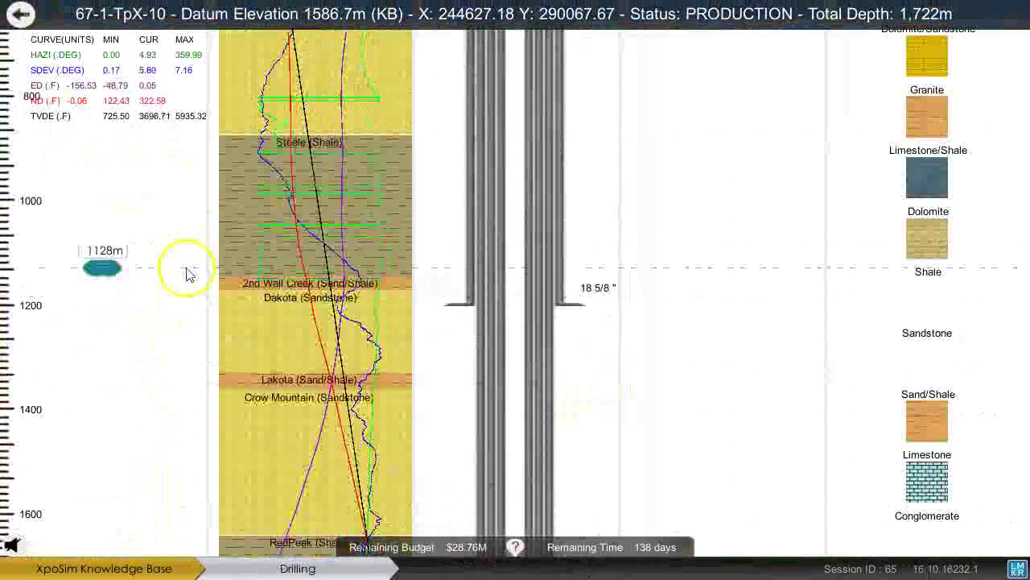
click(20, 13)
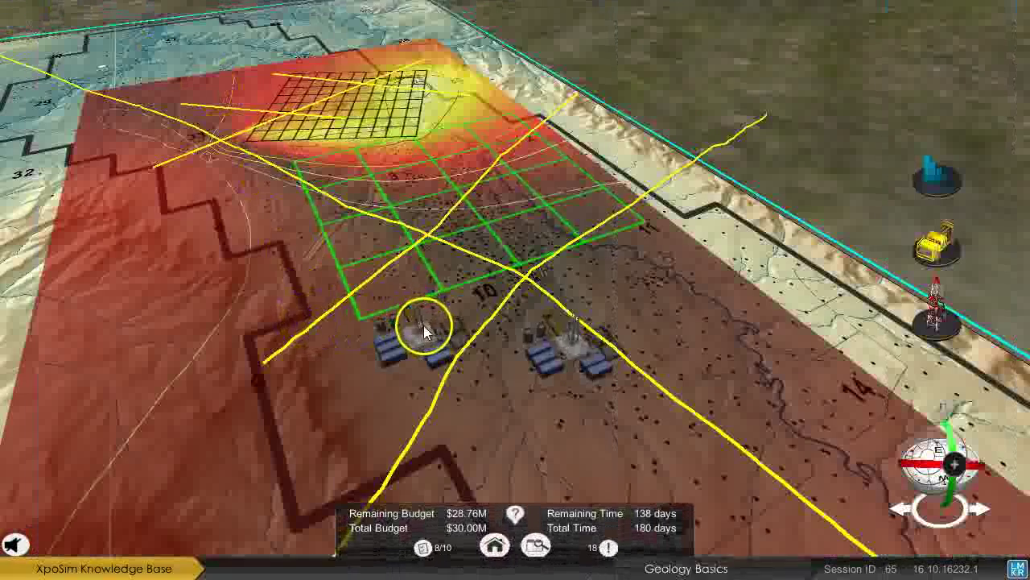
View the well log of dry well 35-1-ShX-10, then return to the field map.
click(423, 328)
click(414, 370)
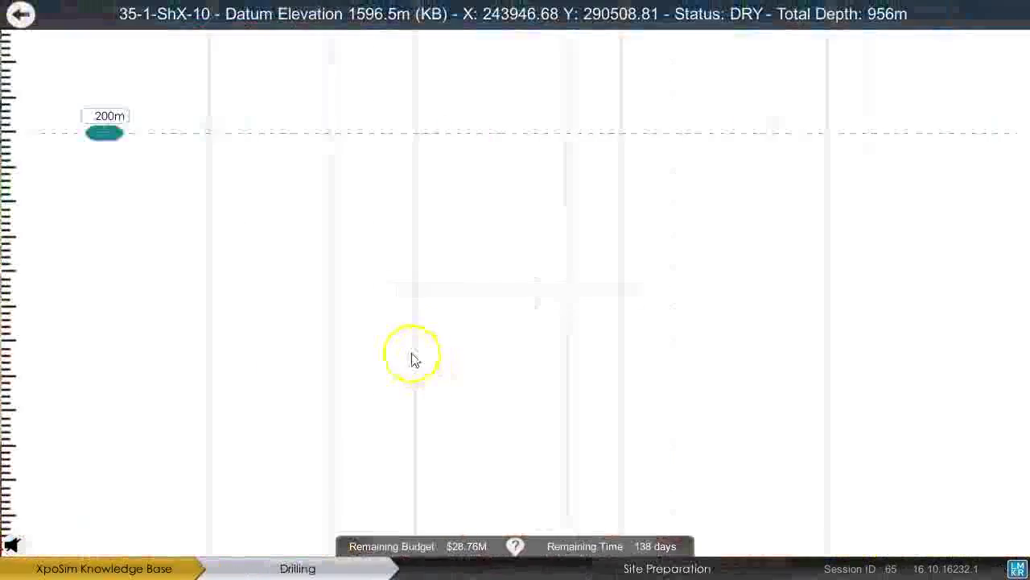
scroll(152, 486, down, 4)
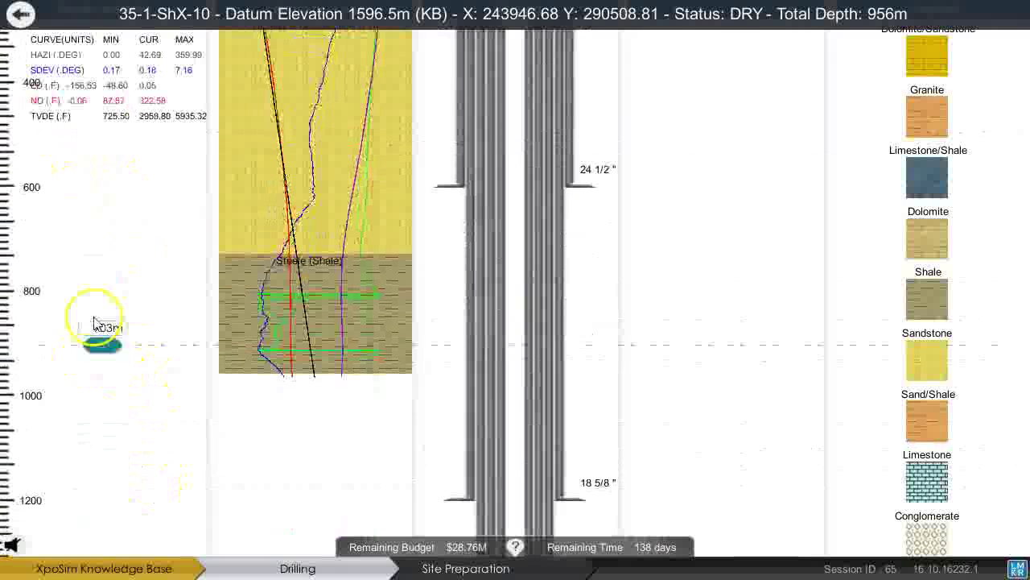
drag(99, 367, 100, 16)
click(22, 17)
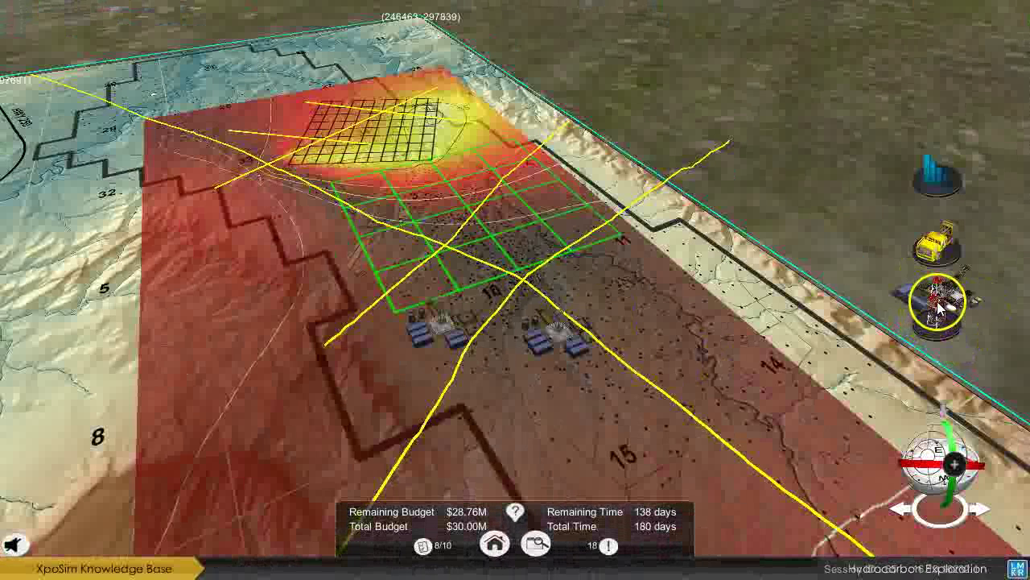
Drop a drill rig onto the yellow survey-grid high and show Prospect Well 1's details.
drag(933, 310, 360, 201)
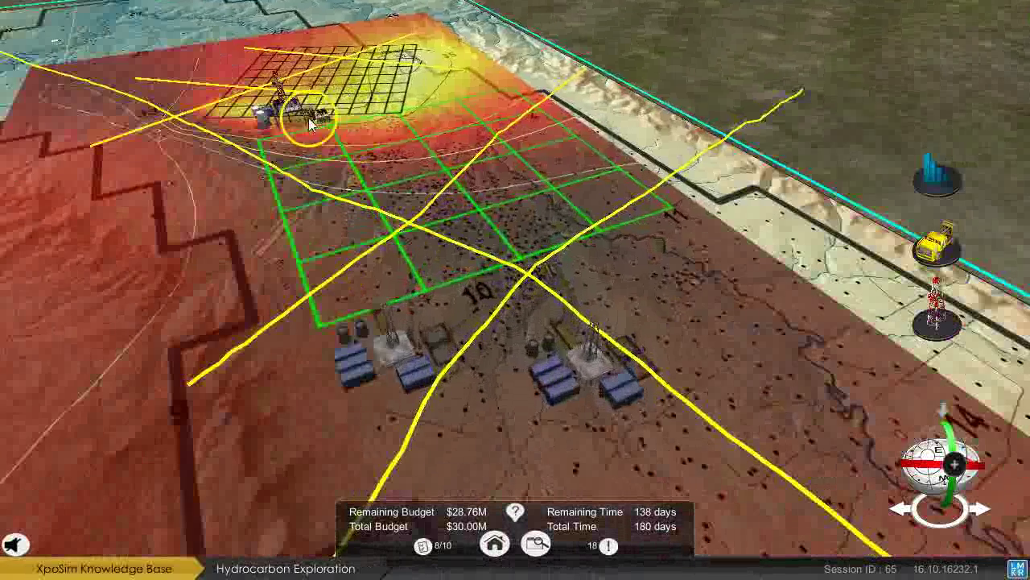
drag(309, 117, 387, 110)
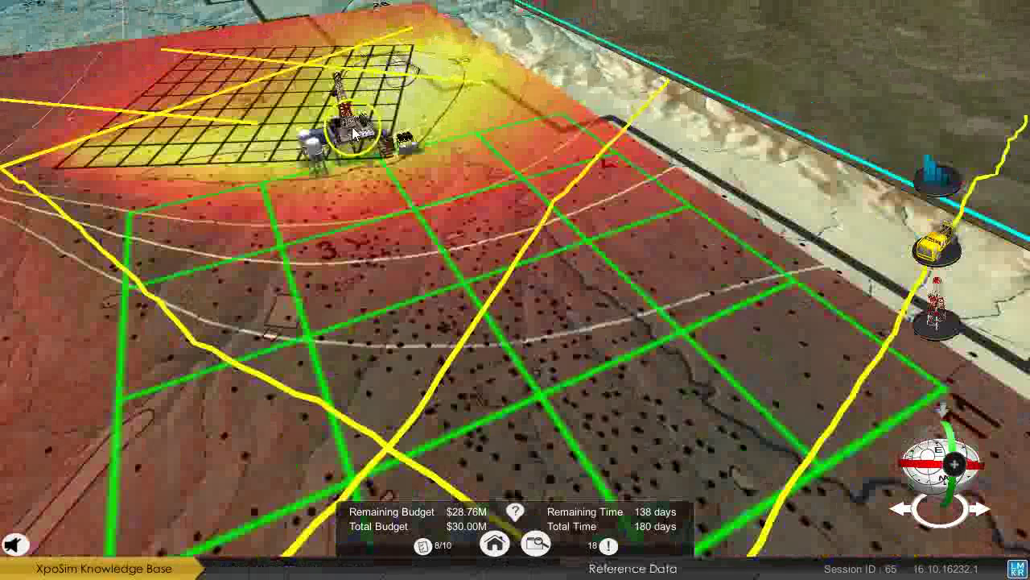
click(353, 136)
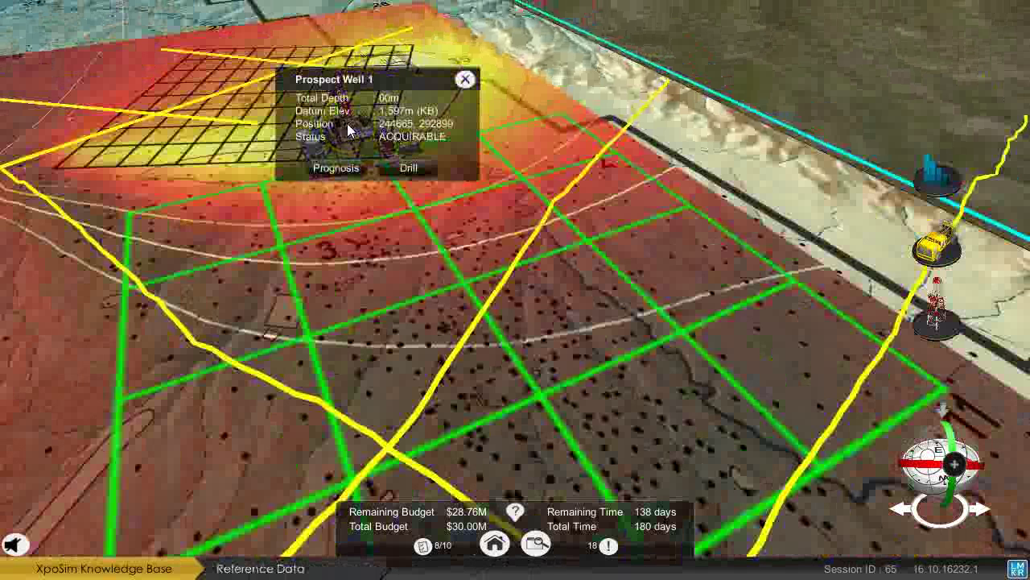
Prognose the first interval to 599 m as Sussex Miocene sandstone with 24 1/2" casing.
click(345, 169)
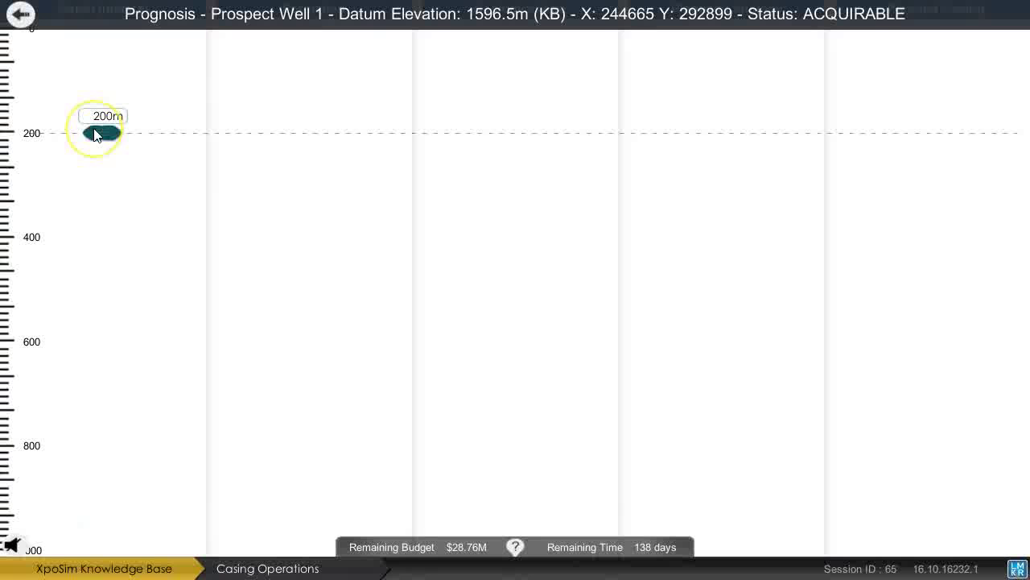
mouse_move(95, 134)
mouse_down()
mouse_move(97, 364)
mouse_move(90, 241)
mouse_move(95, 341)
mouse_up()
click(233, 74)
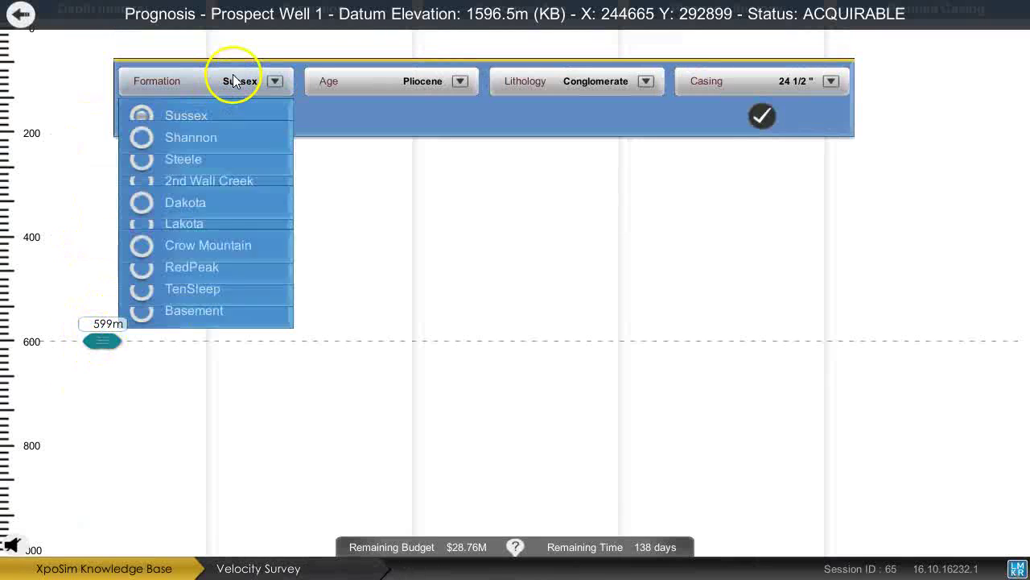
click(214, 115)
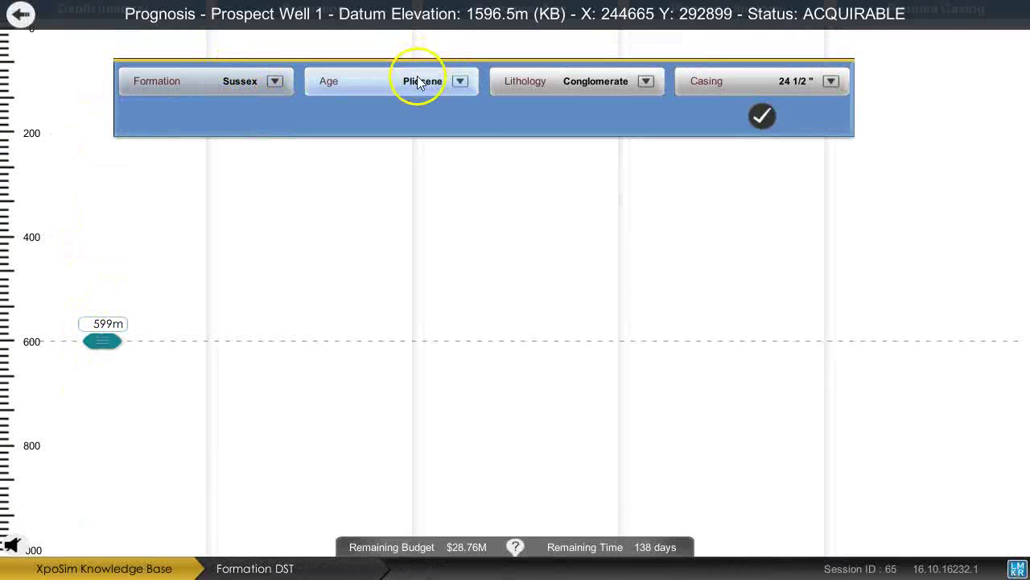
click(414, 80)
click(377, 156)
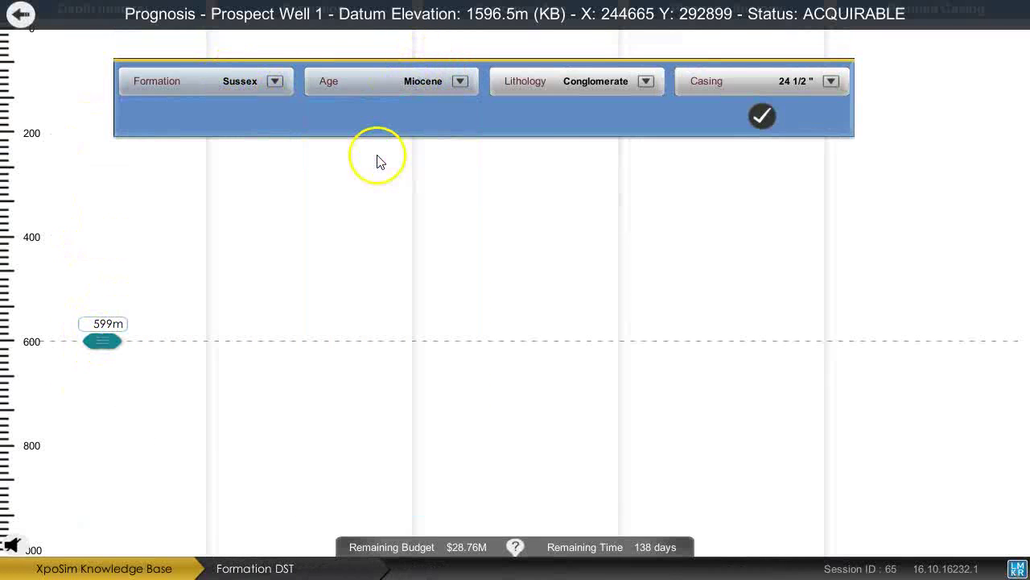
click(583, 88)
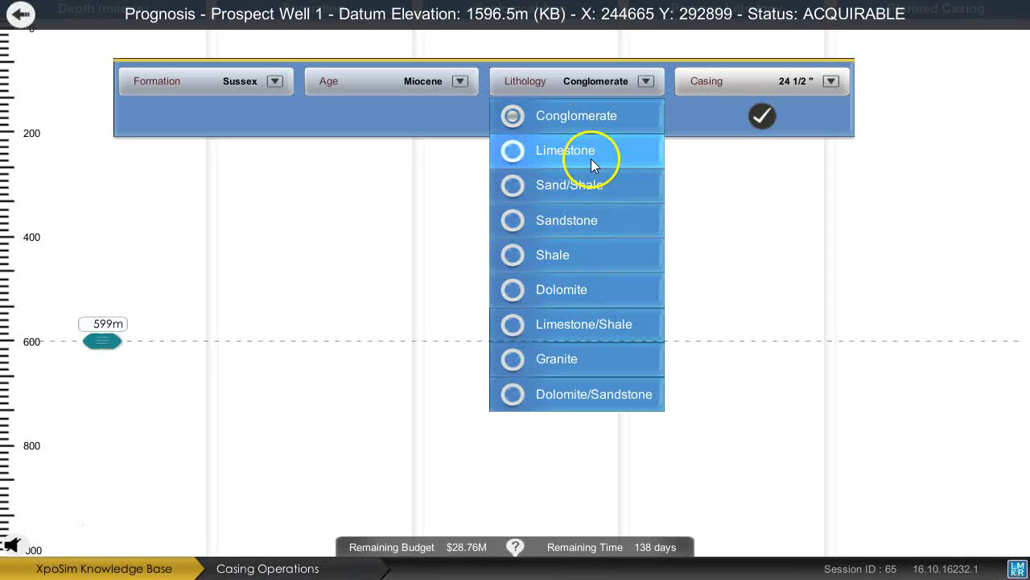
click(585, 219)
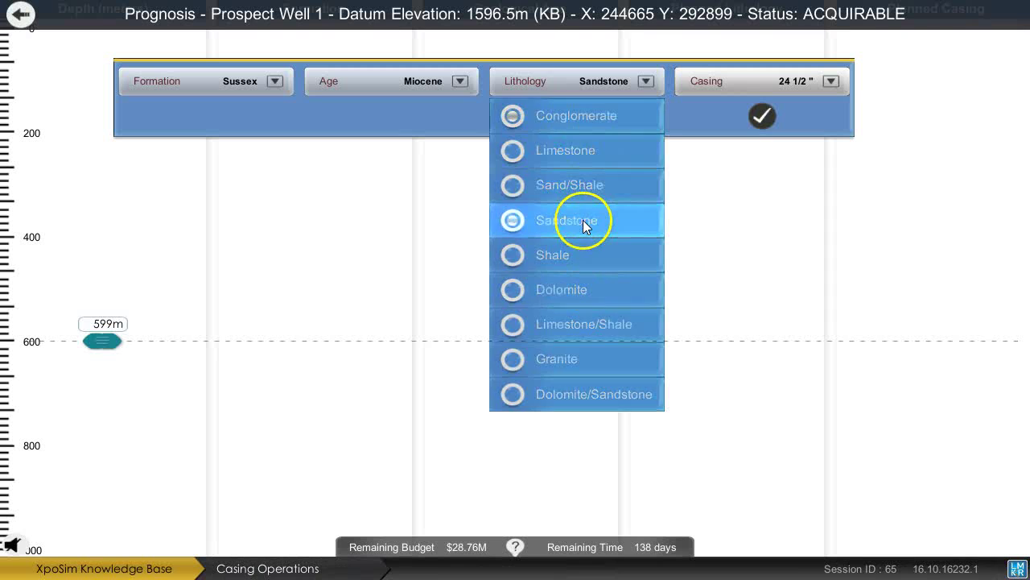
click(771, 120)
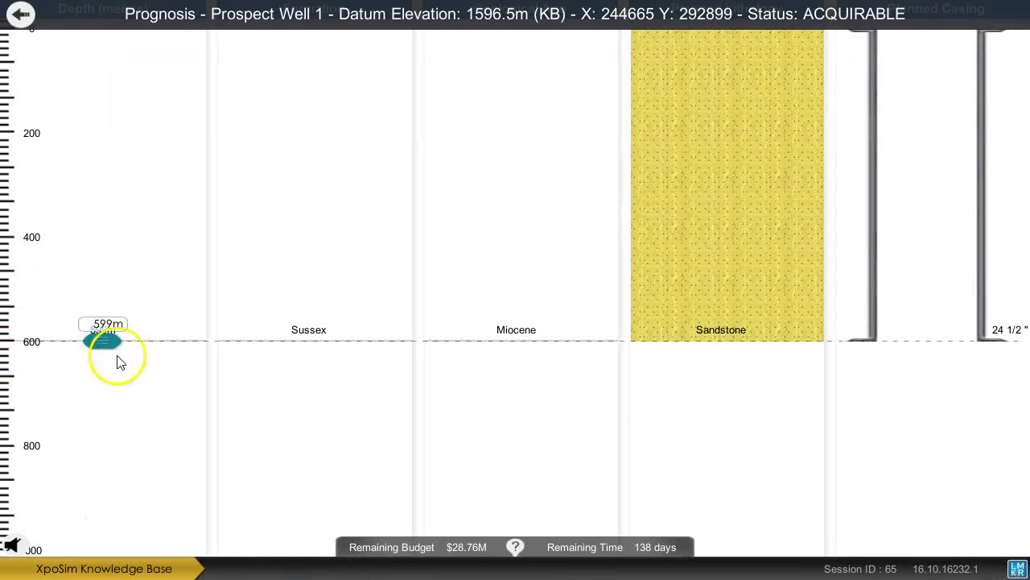
Add the next prognosis interval down to 1193 m with 18 5/8" casing.
mouse_move(107, 348)
mouse_down()
mouse_move(72, 491)
mouse_move(65, 295)
mouse_move(73, 450)
mouse_move(66, 409)
mouse_up()
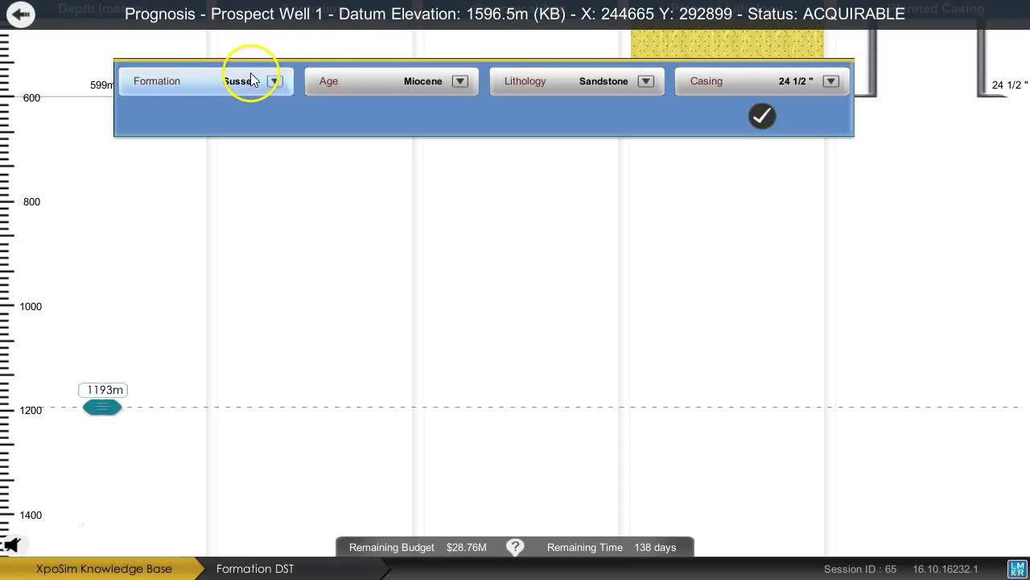
click(750, 81)
click(750, 79)
click(750, 80)
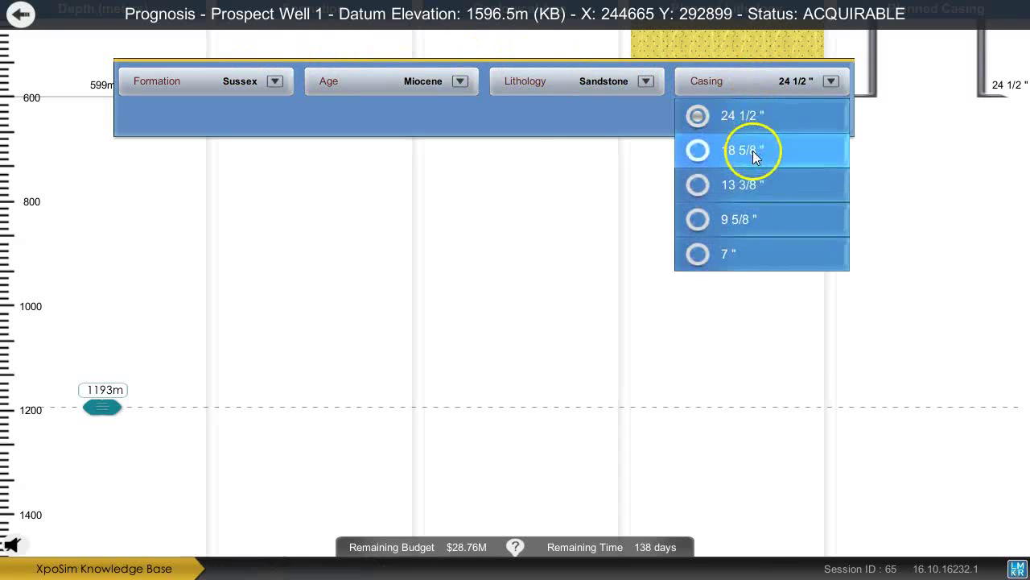
click(749, 157)
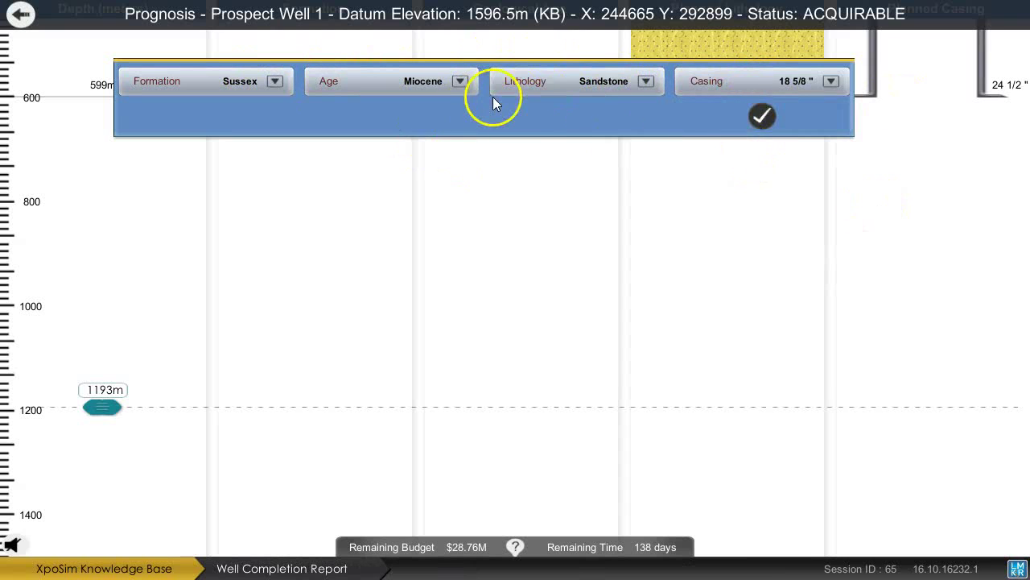
click(756, 124)
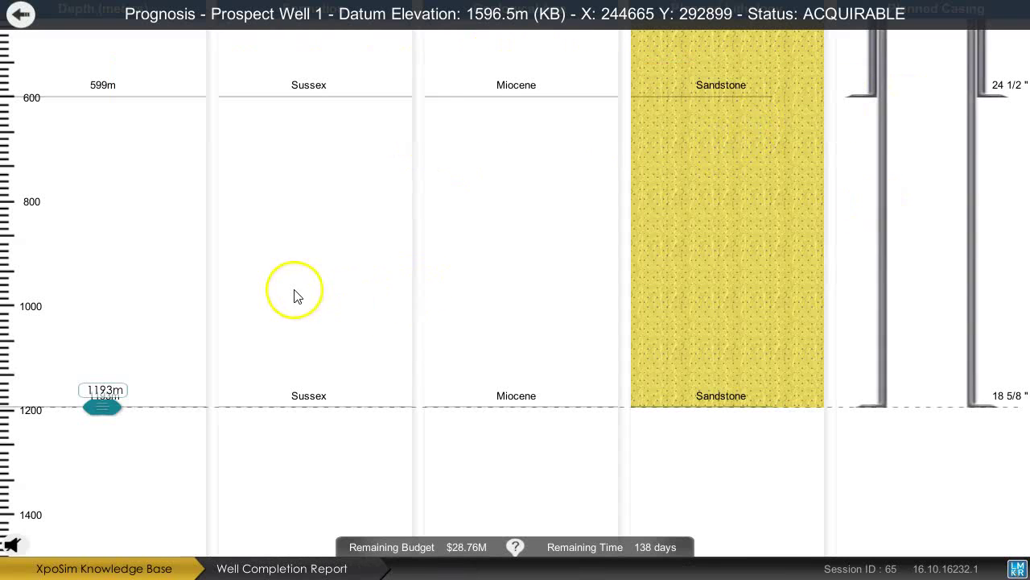
mouse_move(95, 426)
mouse_down()
mouse_move(92, 489)
mouse_move(87, 315)
mouse_move(86, 430)
mouse_up()
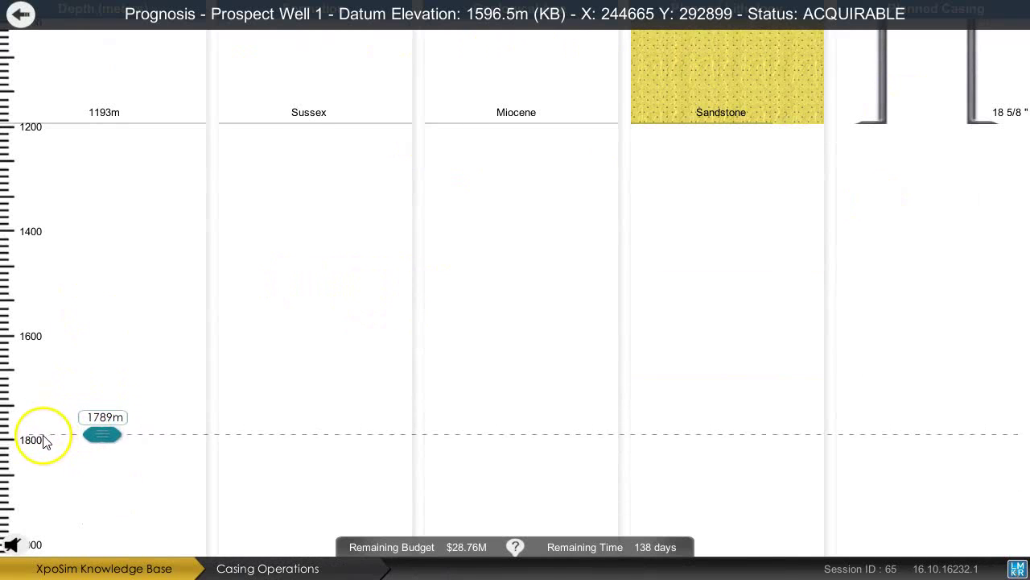
Add a Shannon Paleocene dolomite interval to 1795 m with 13 3/8" casing.
click(182, 76)
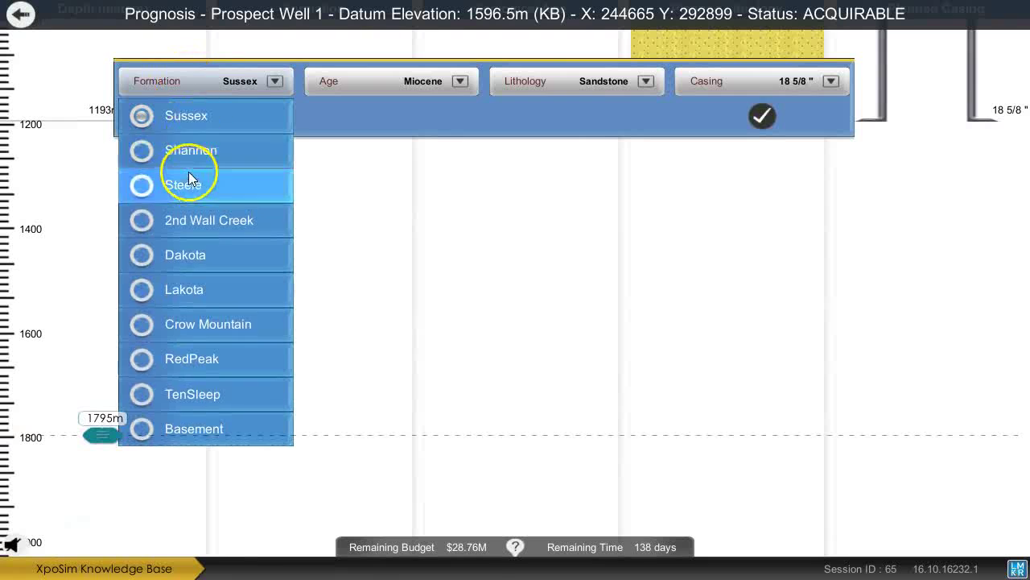
click(192, 152)
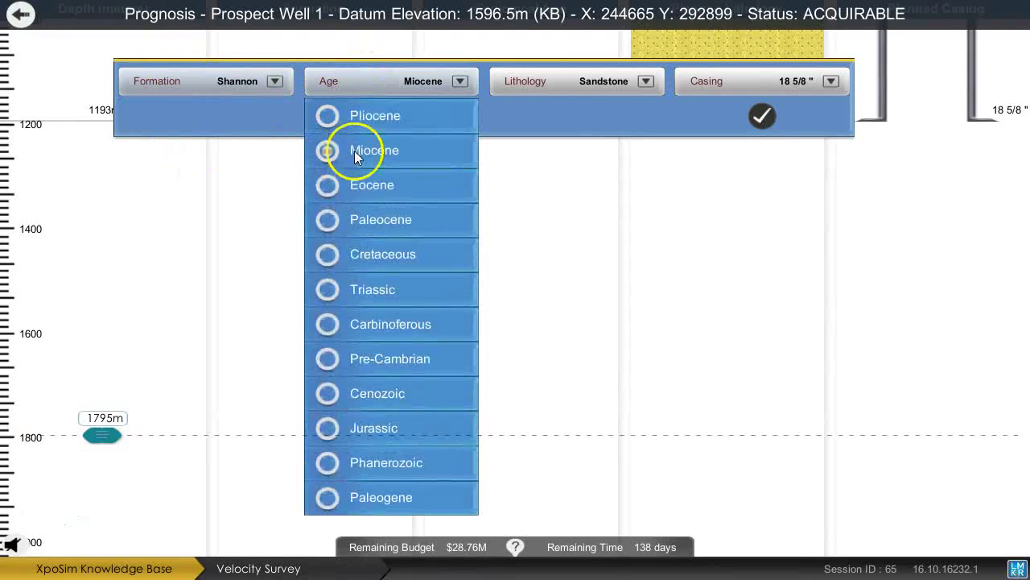
click(356, 225)
click(553, 81)
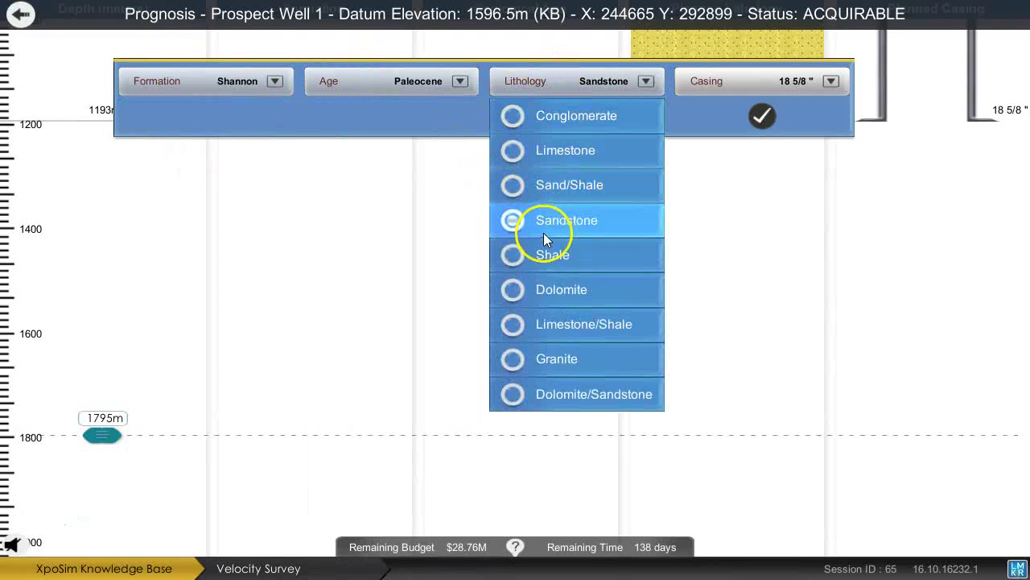
click(568, 287)
click(769, 81)
click(735, 185)
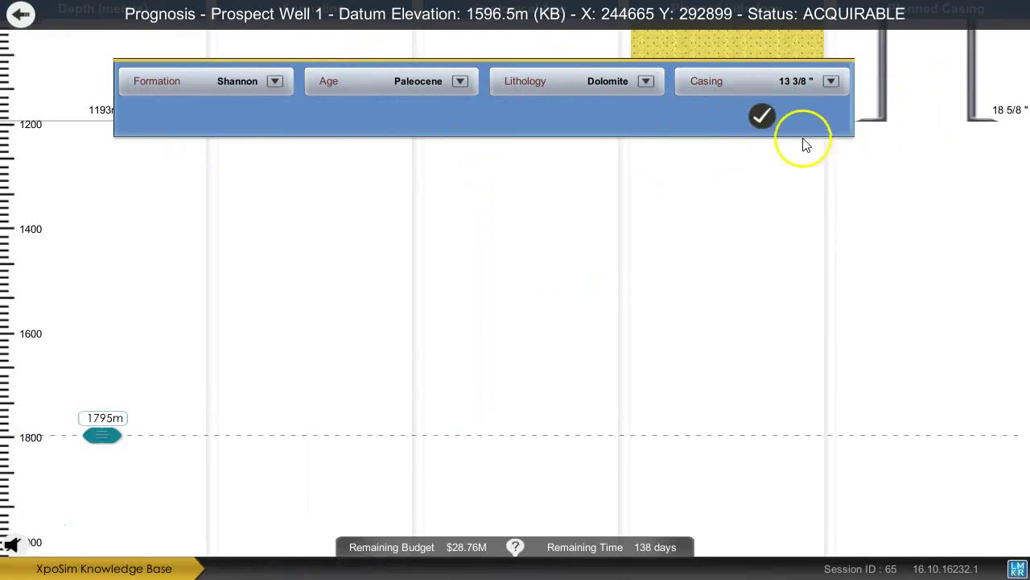
click(762, 116)
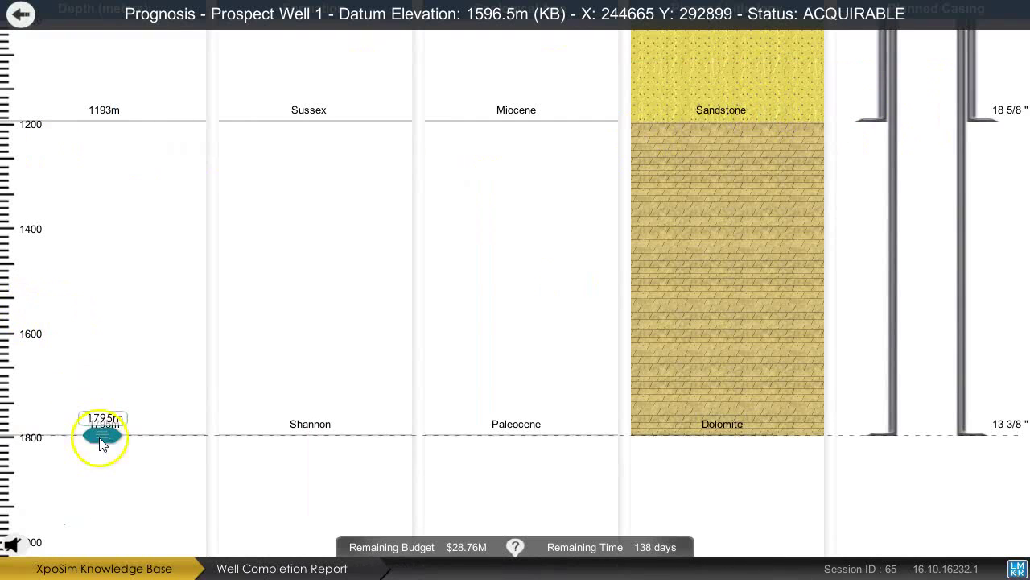
Add a Steele shale interval down to 2401 m with 9 5/8" casing.
mouse_move(99, 437)
mouse_down()
mouse_move(102, 537)
mouse_move(132, 414)
mouse_move(120, 437)
mouse_move(99, 367)
mouse_up()
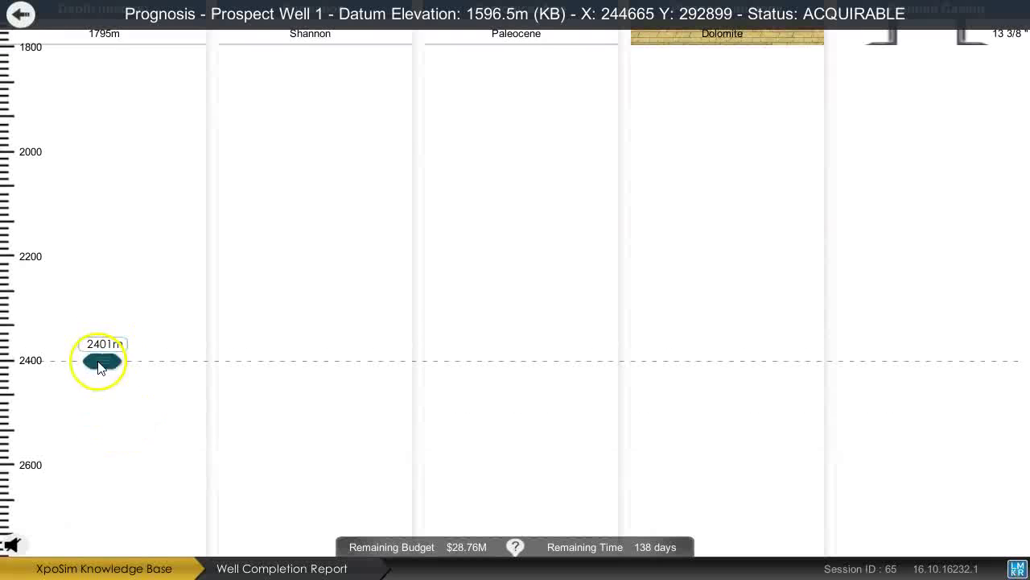
click(228, 77)
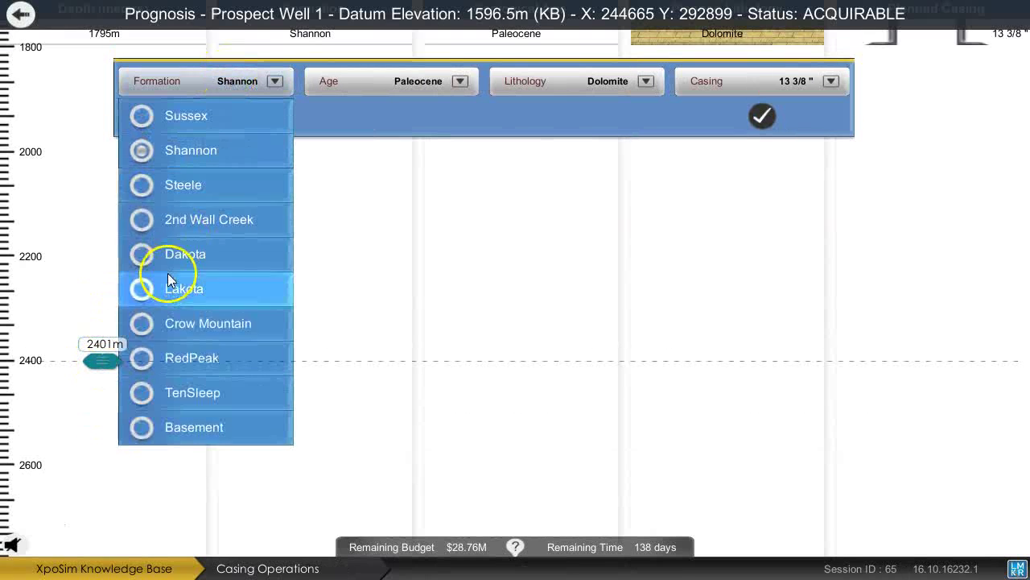
click(205, 187)
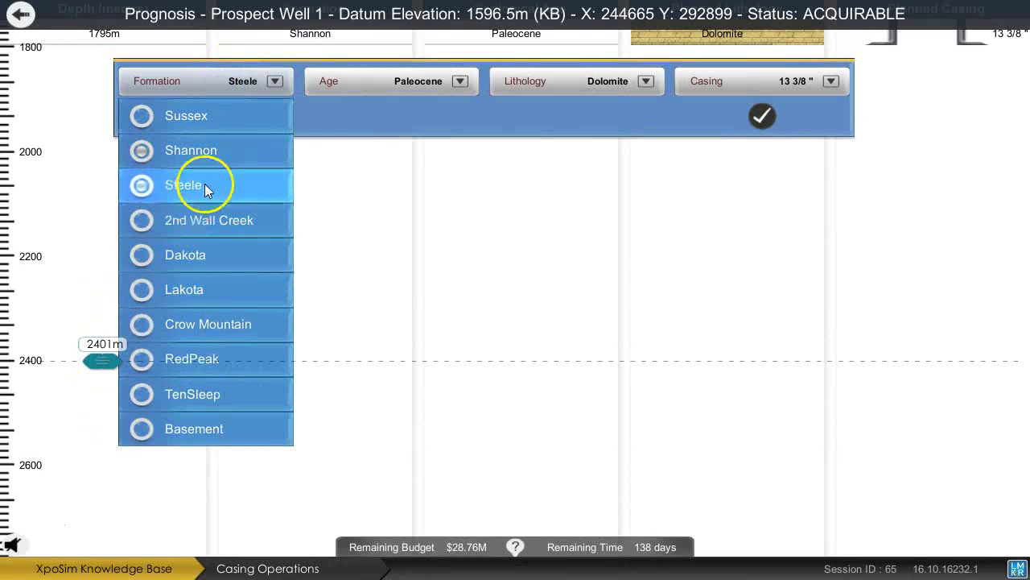
click(645, 81)
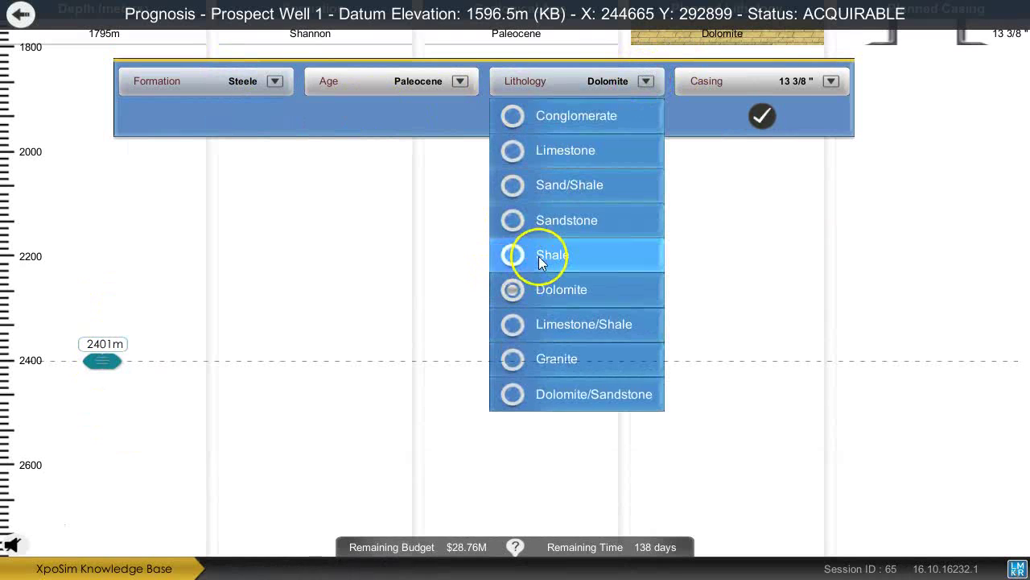
click(538, 256)
click(774, 82)
click(693, 234)
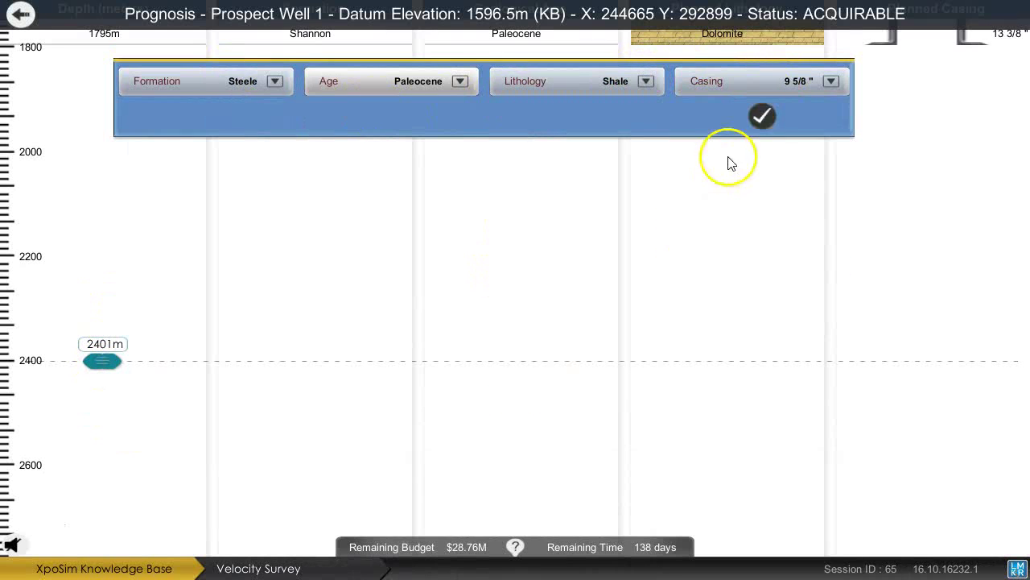
click(757, 120)
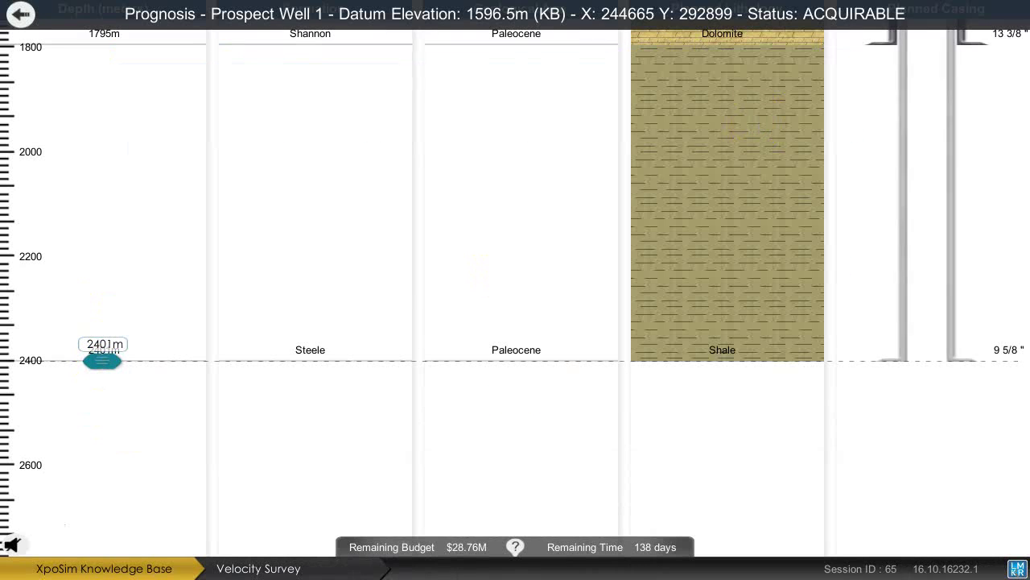
Exit the prognosis, check the 9/10 objectives list, dismiss the survey popup, and start drilling Prospect Well 1.
click(21, 15)
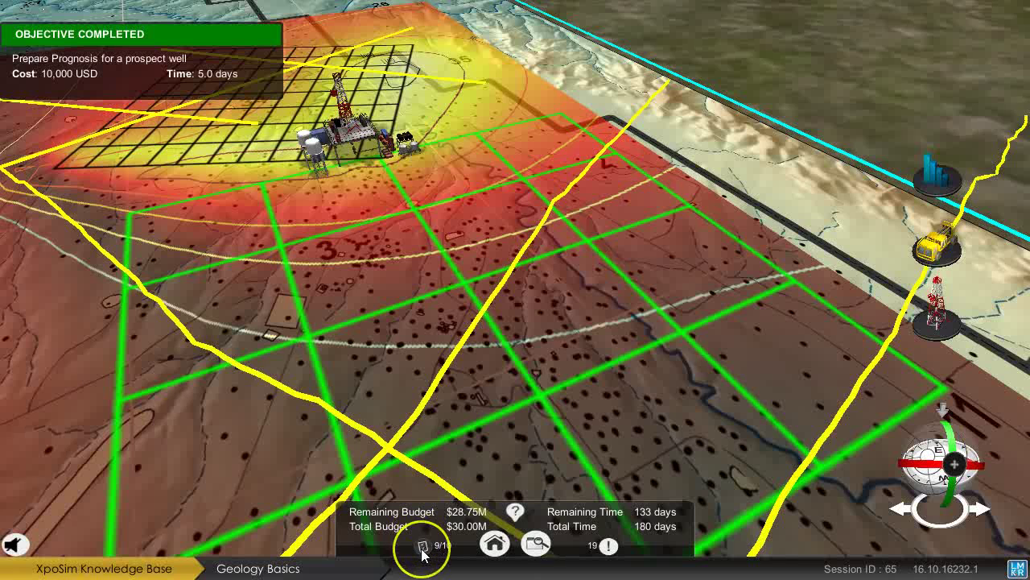
click(423, 548)
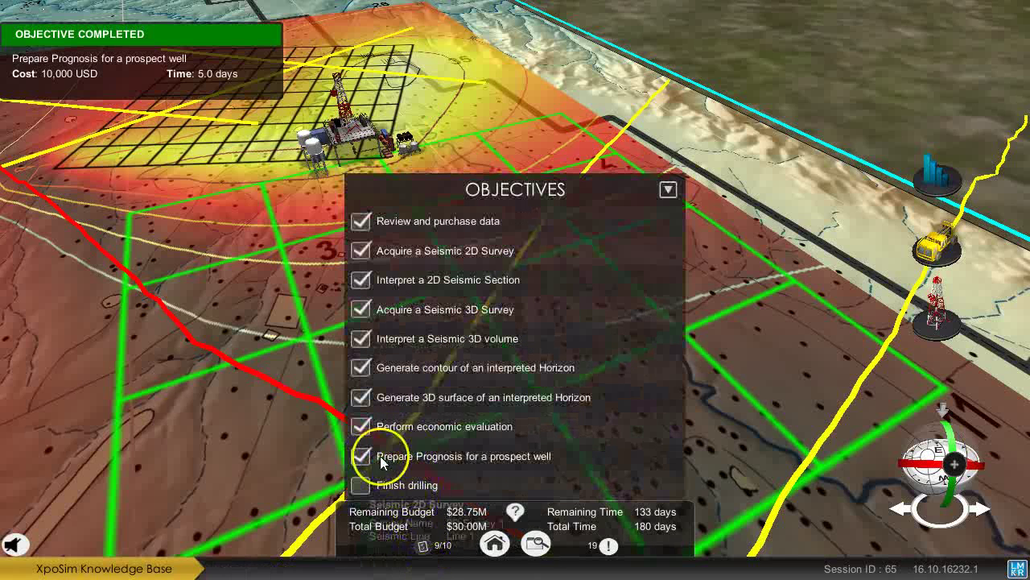
click(422, 547)
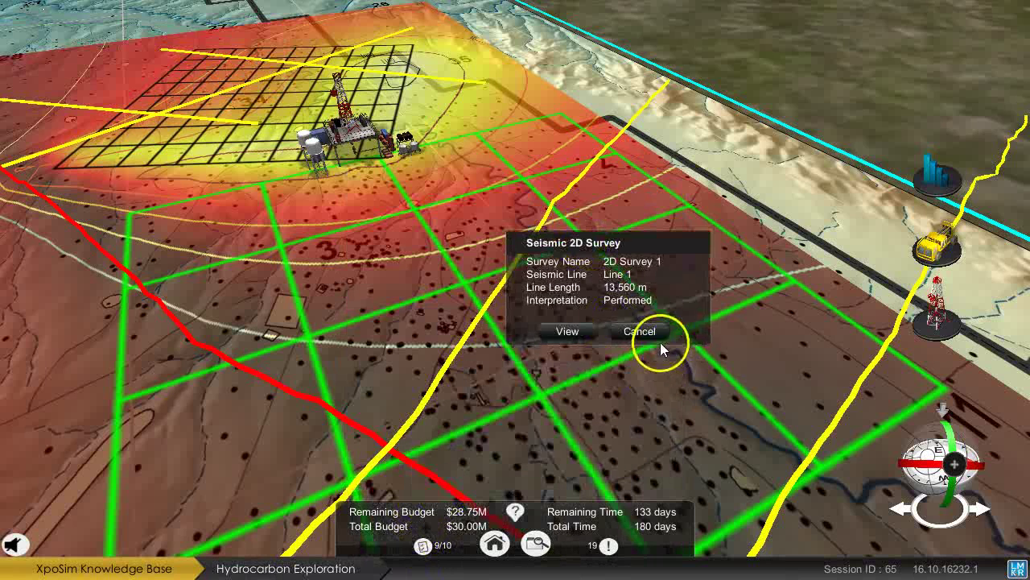
click(356, 135)
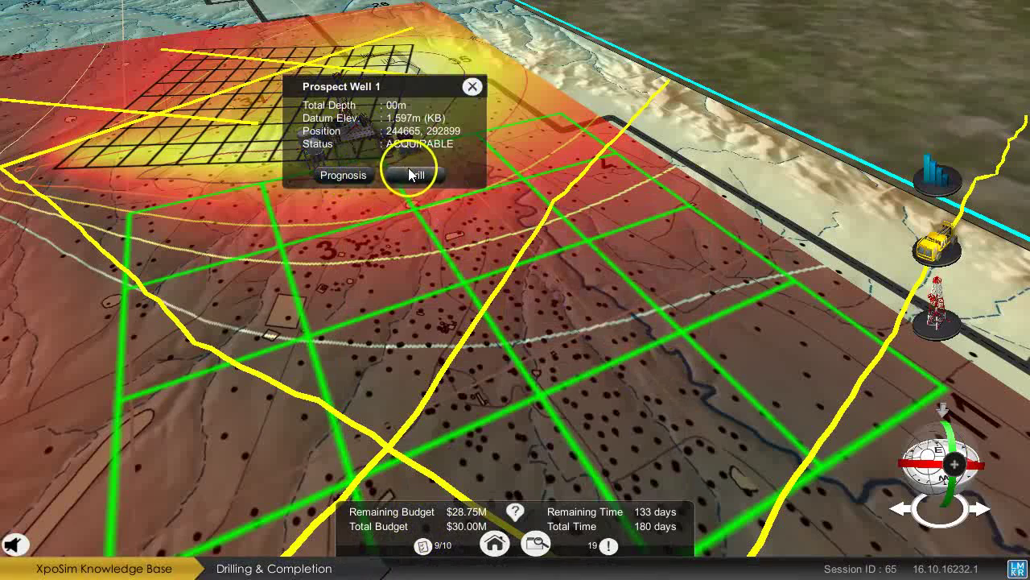
click(414, 175)
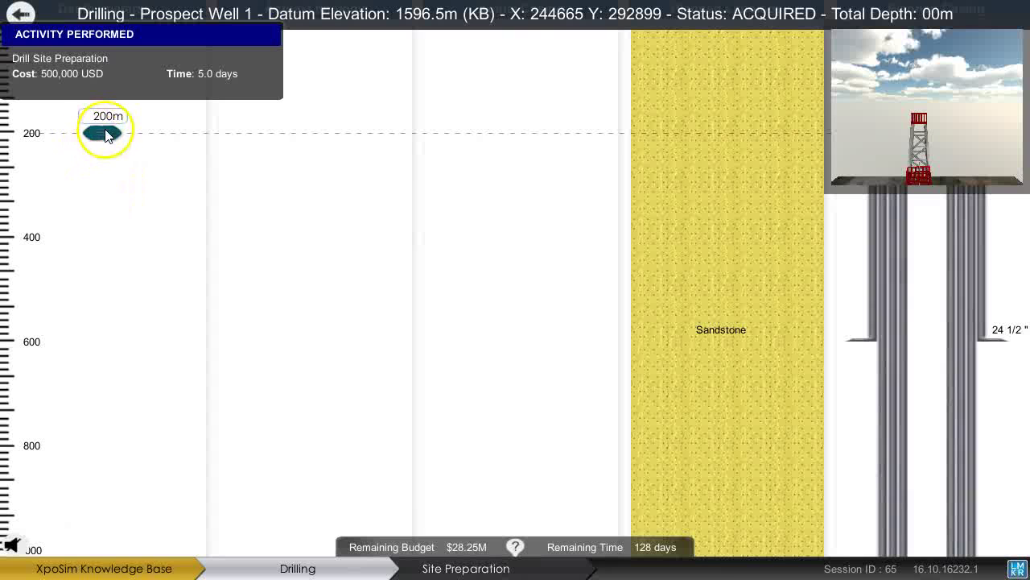
Drill Prospect Well 1 down to 605 m.
drag(129, 245, 127, 219)
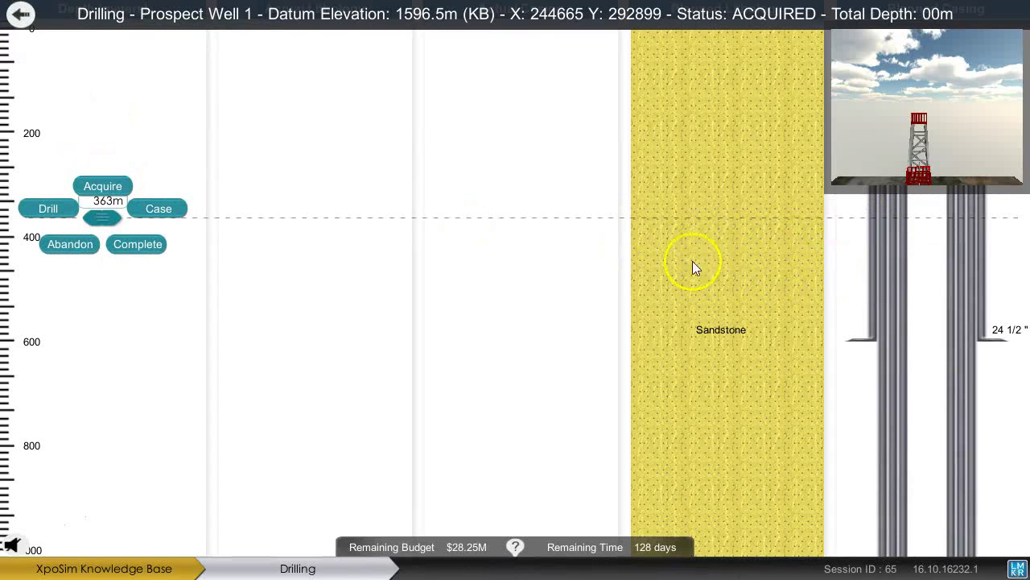
drag(101, 222, 106, 335)
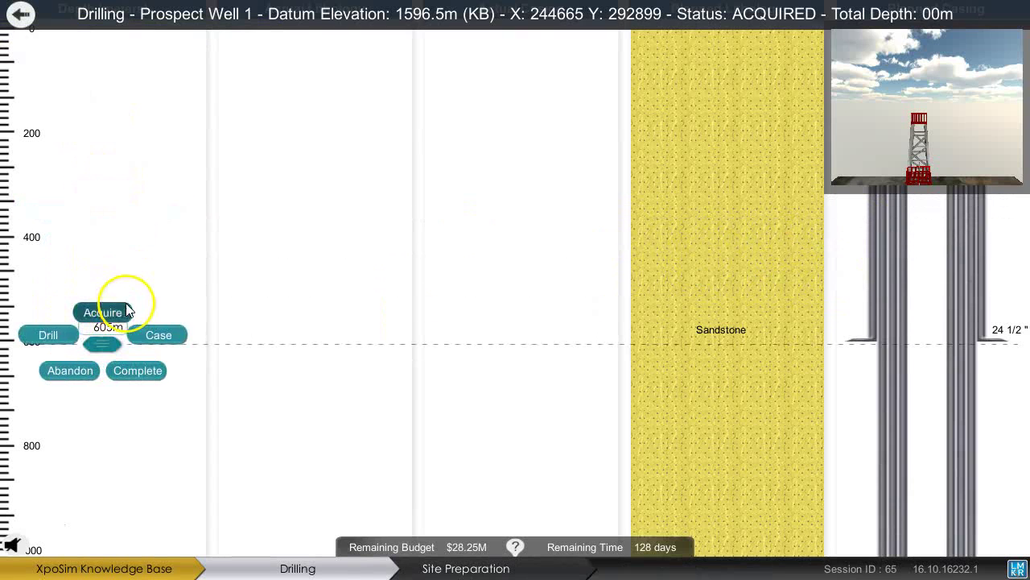
click(48, 335)
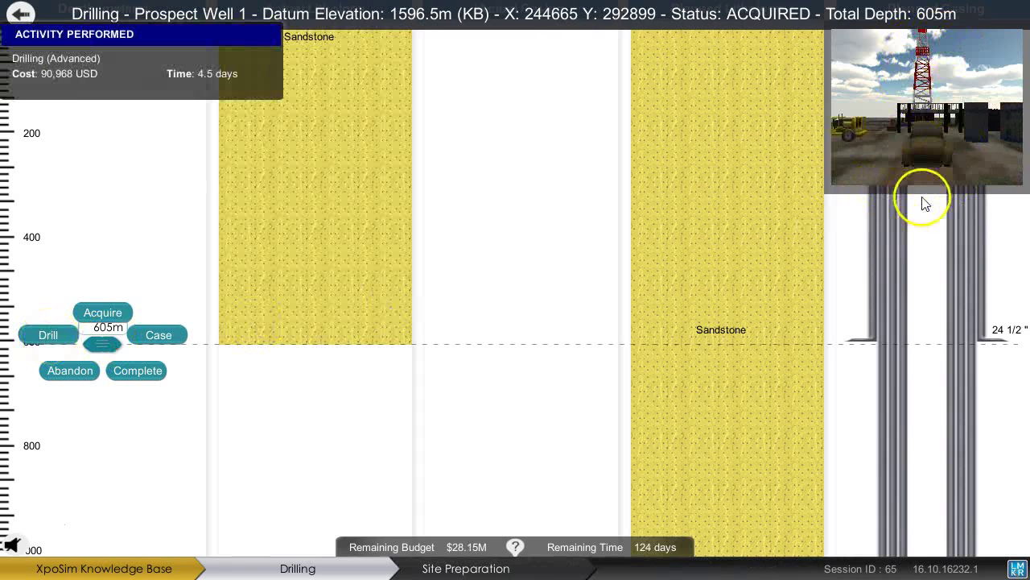
Acquire wireline logs with all five well curves: HAZI, SDEV, ED, ND and TVDE.
click(103, 313)
click(450, 230)
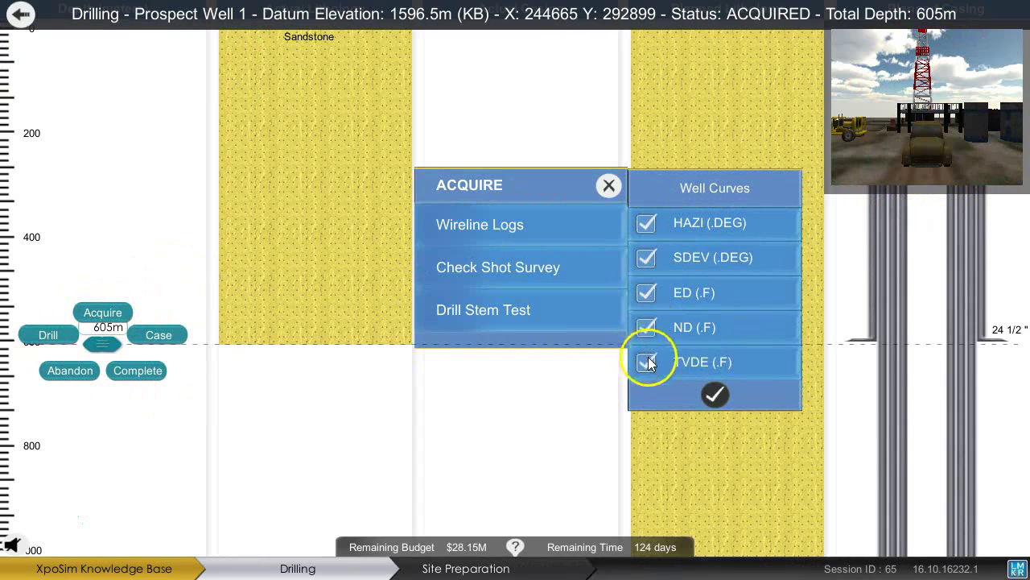
click(714, 395)
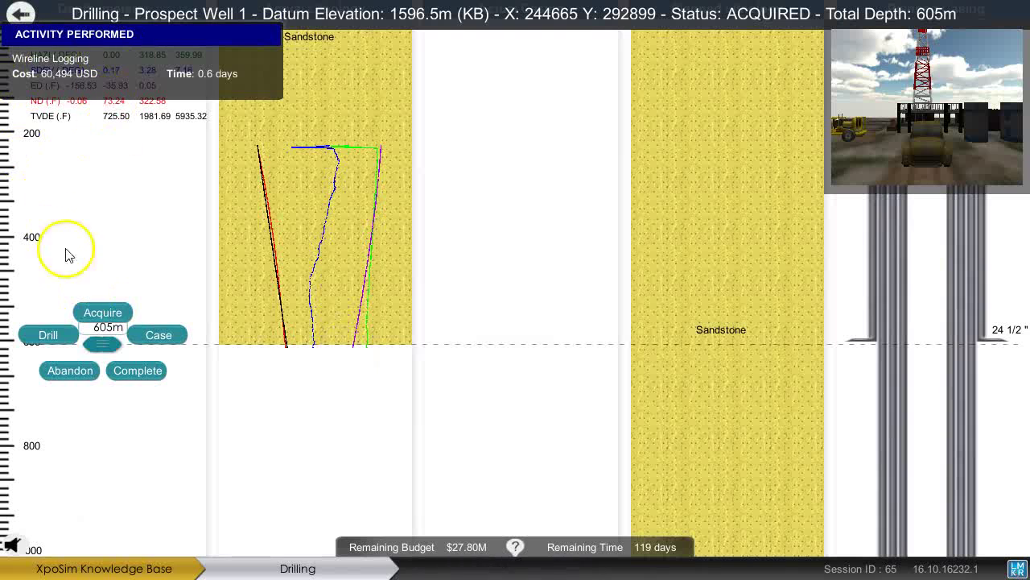
Set 24 1/2" casing at 603 m, then drill on to 1,193 m.
drag(98, 345, 82, 256)
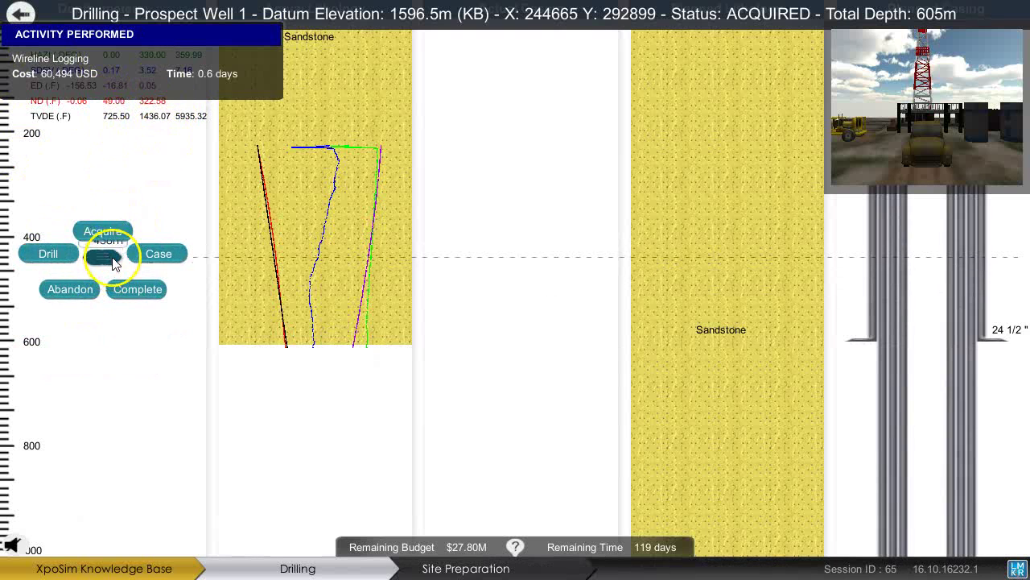
drag(102, 262, 96, 265)
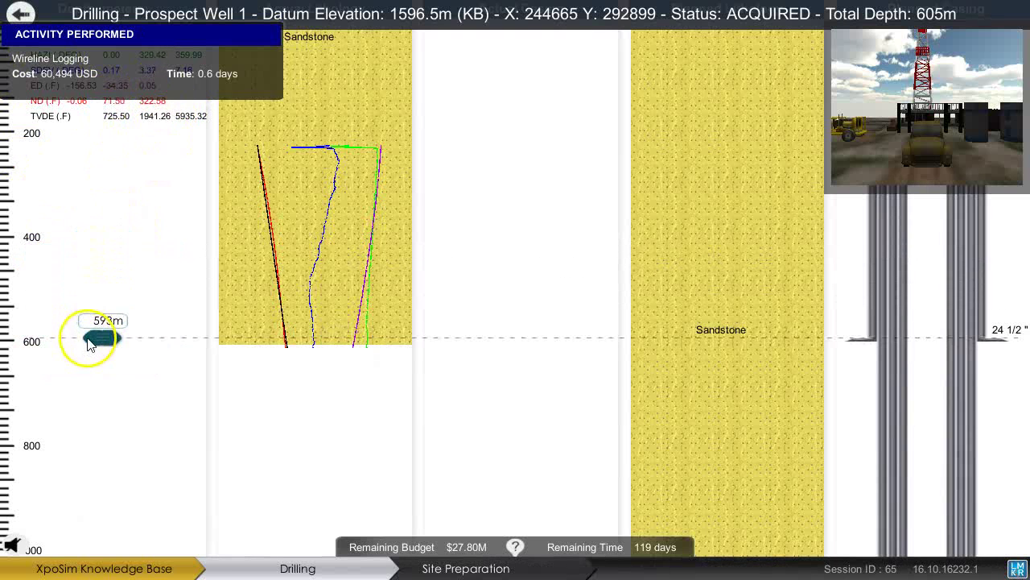
drag(89, 349, 90, 343)
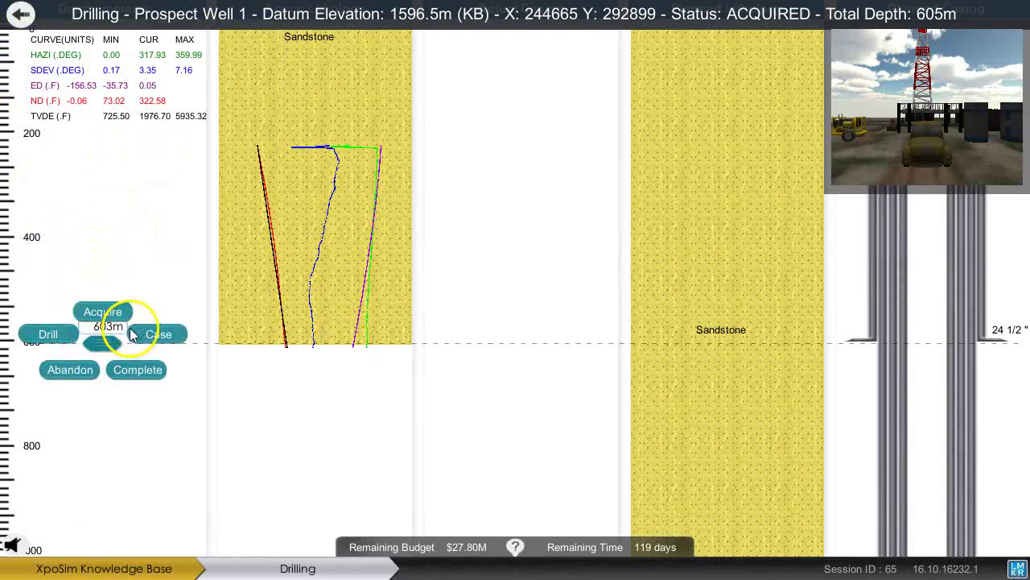
click(158, 334)
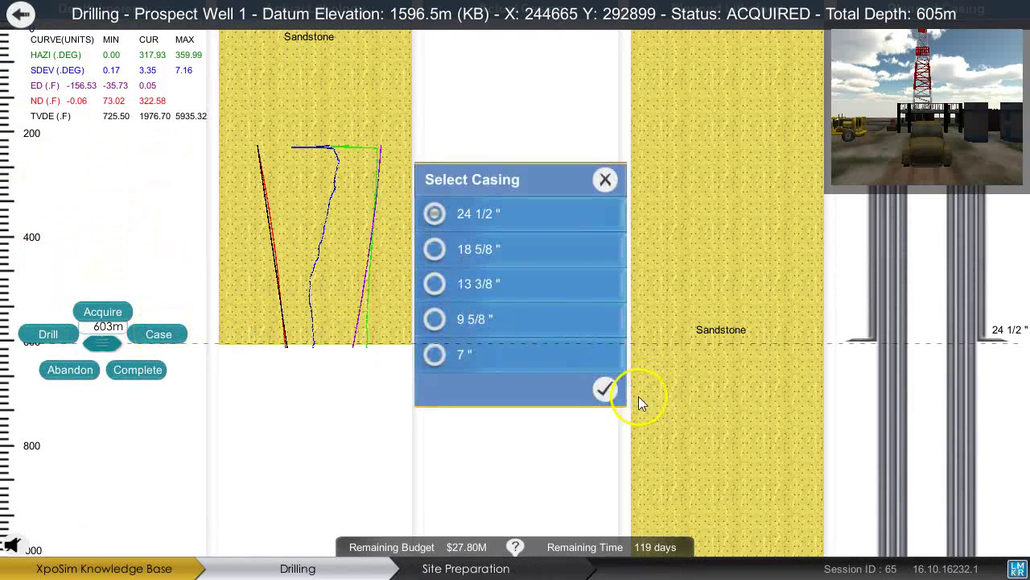
click(605, 390)
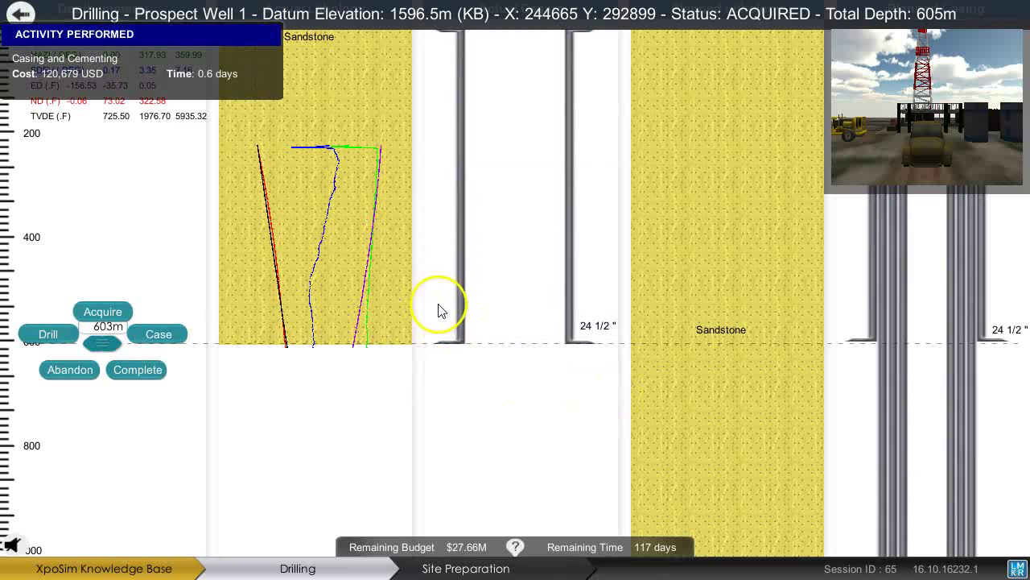
drag(102, 352, 71, 380)
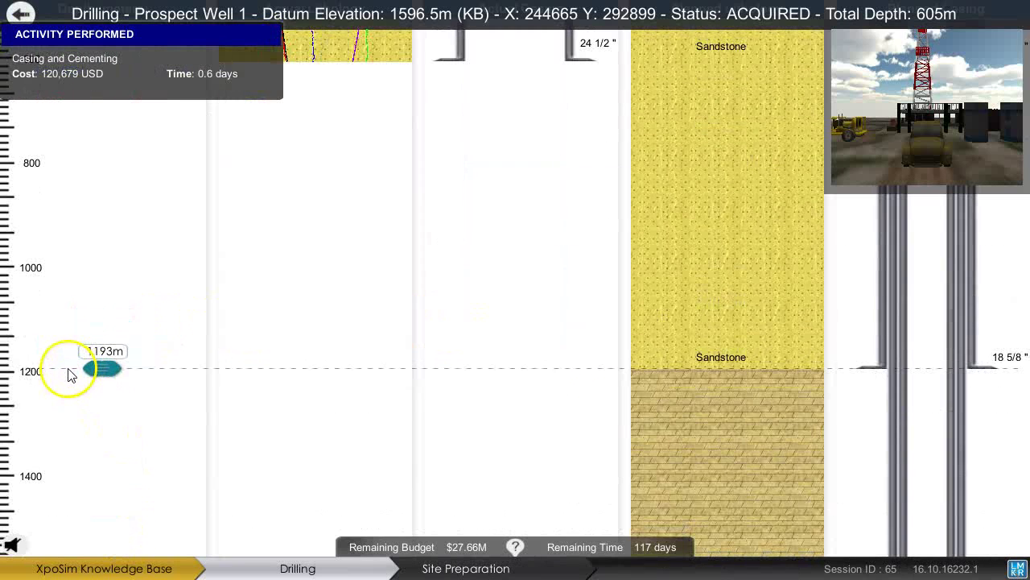
click(53, 362)
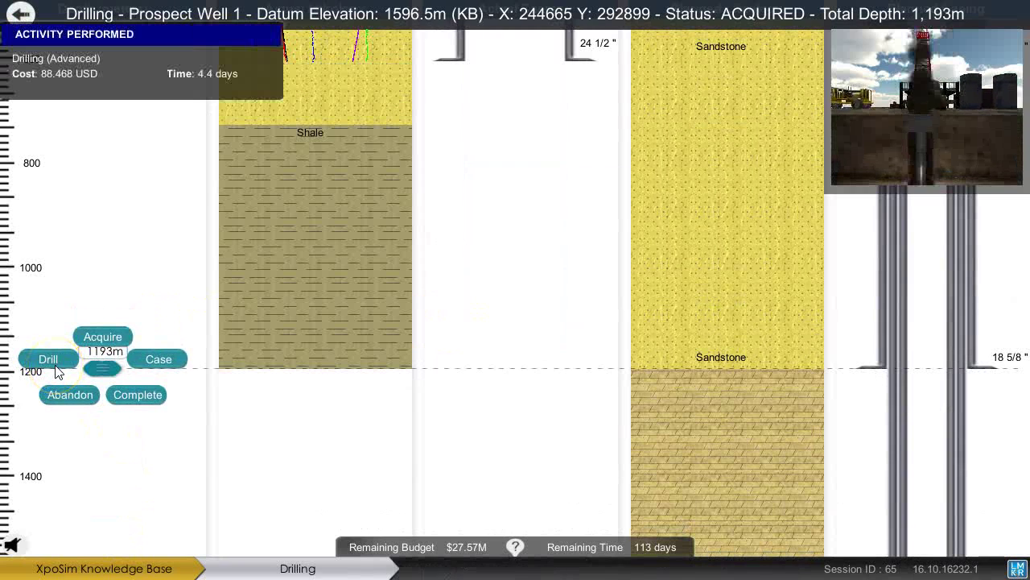
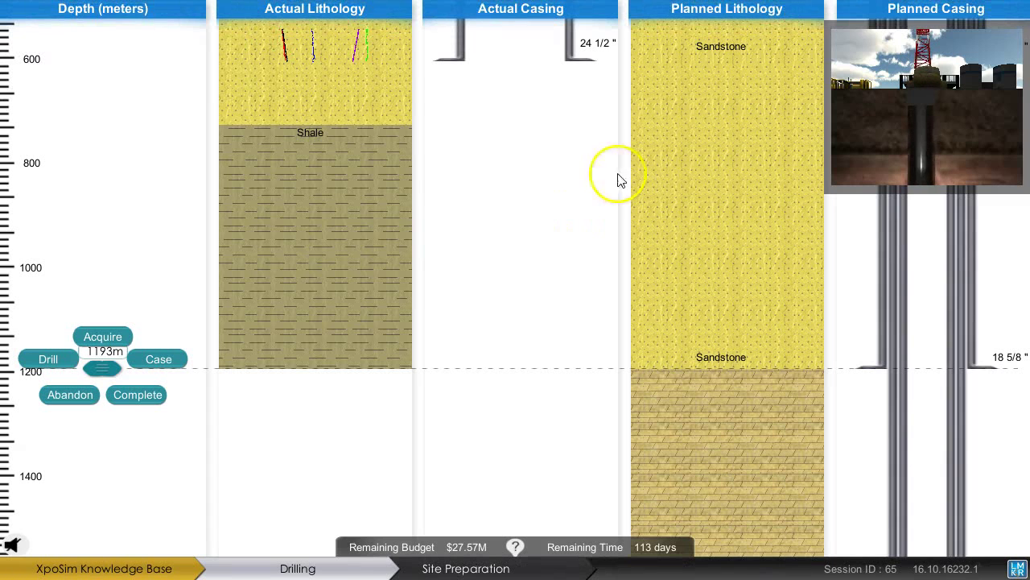
Drill Prospect Well 1 from 1,193 m toward 1,465 m; the improperly cased well collapses.
mouse_move(680, 47)
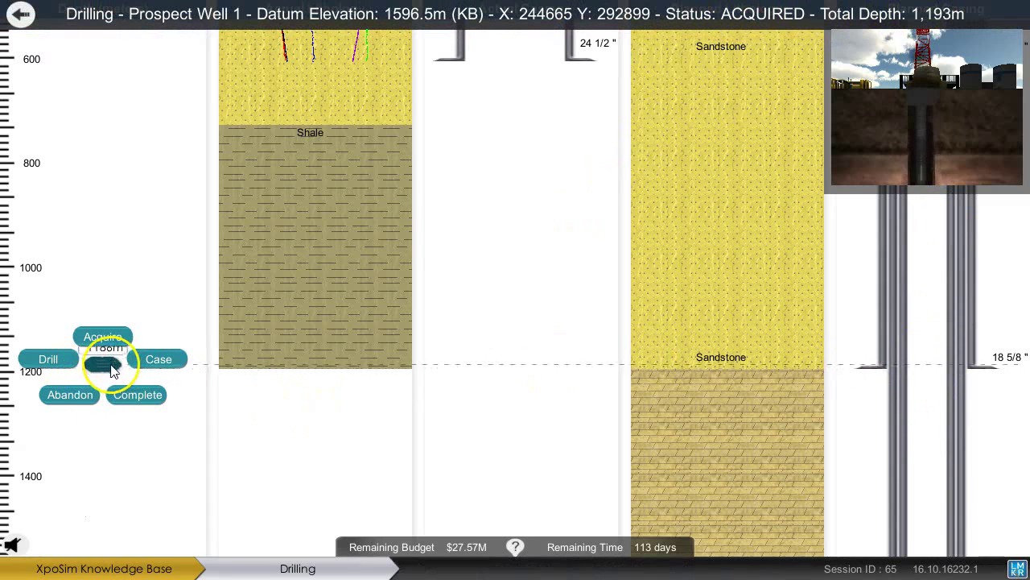
drag(114, 368, 98, 443)
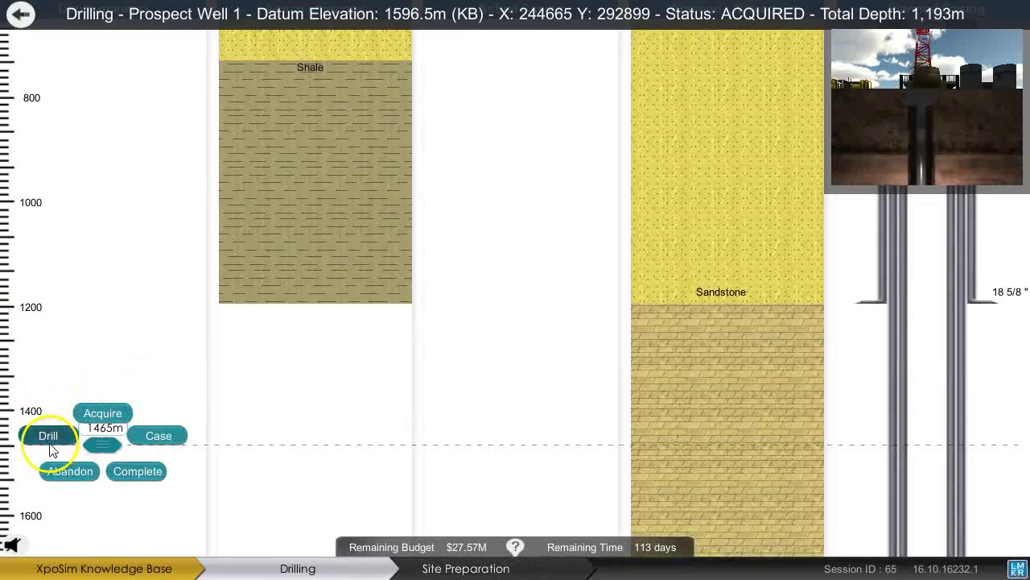
click(48, 439)
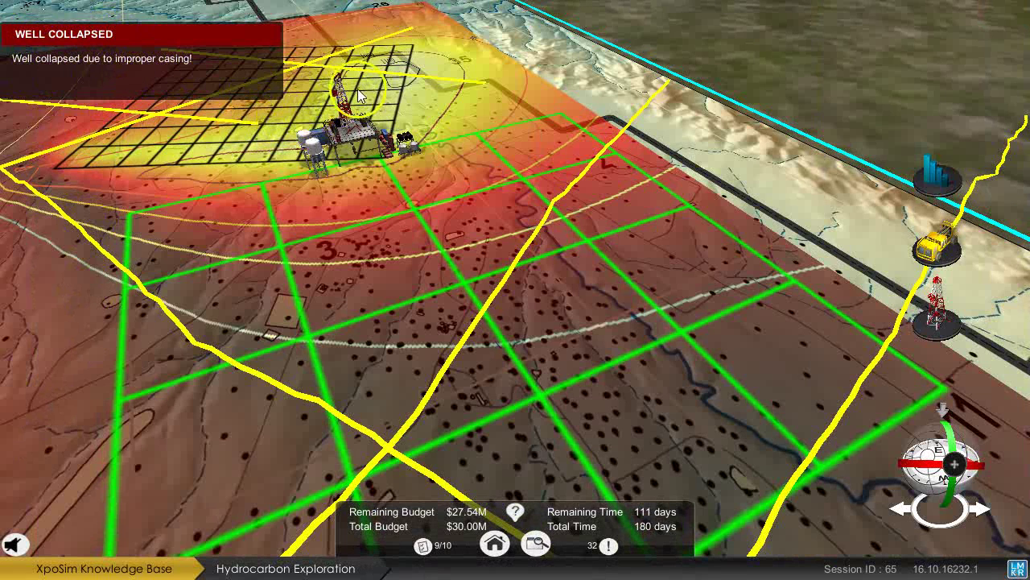
click(348, 139)
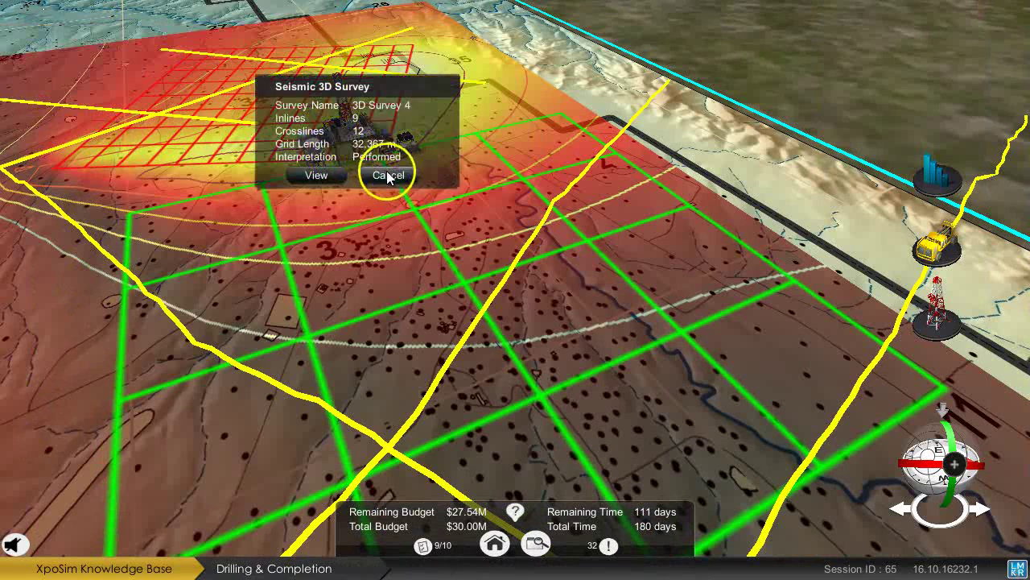
click(388, 177)
click(348, 136)
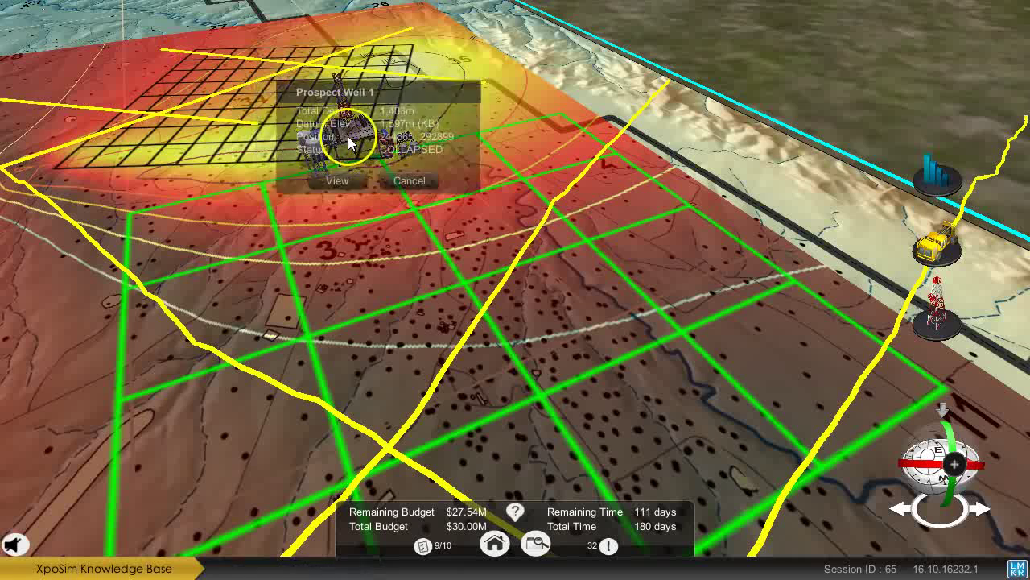
click(342, 184)
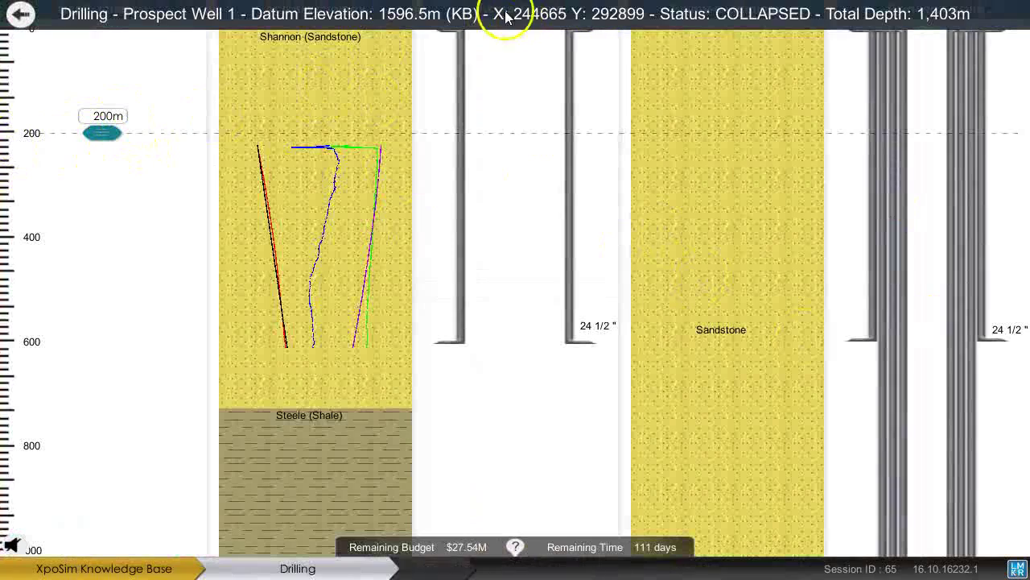
mouse_move(72, 135)
mouse_down()
mouse_move(102, 156)
mouse_move(190, 499)
mouse_move(213, 246)
mouse_up()
click(28, 11)
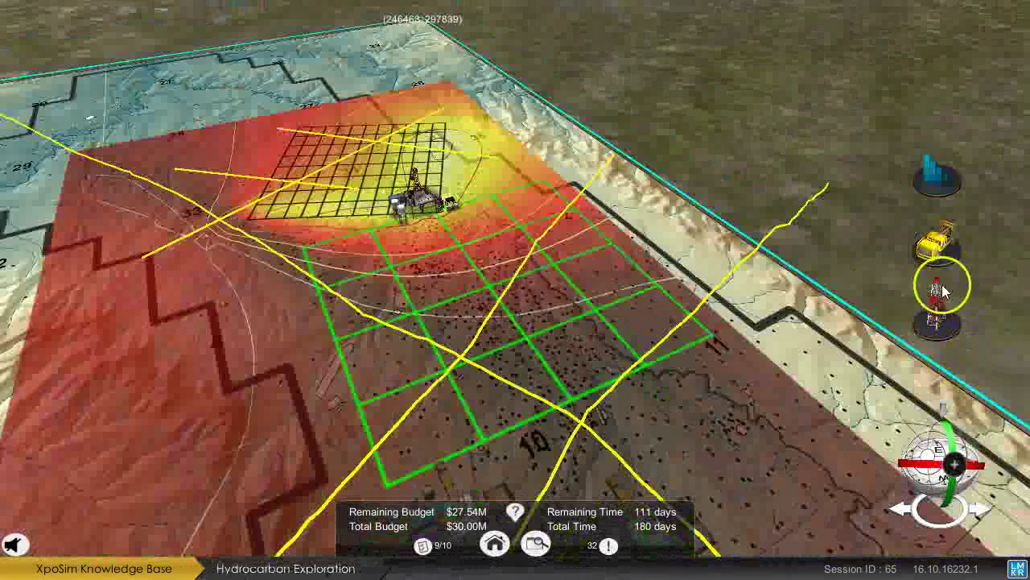
Place Prospect Well 2 on the green grid and extend its Conglomerate prognosis to about 790 m.
drag(930, 294, 489, 304)
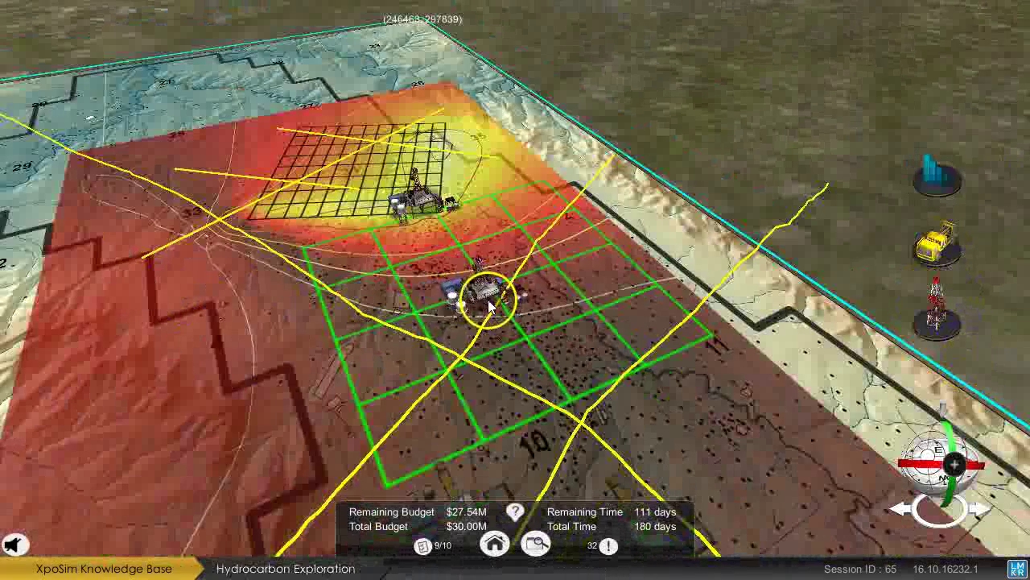
click(478, 306)
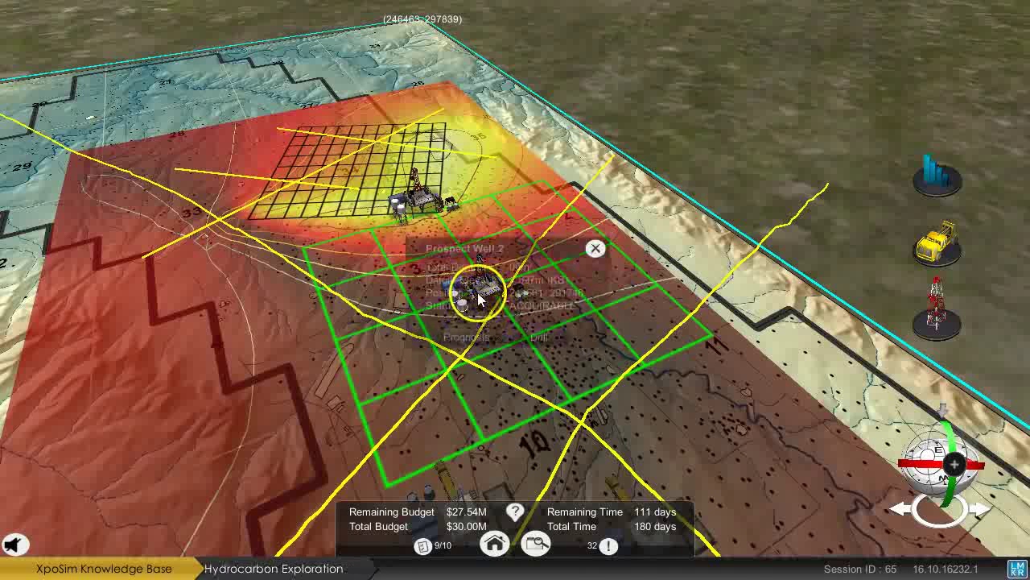
click(470, 336)
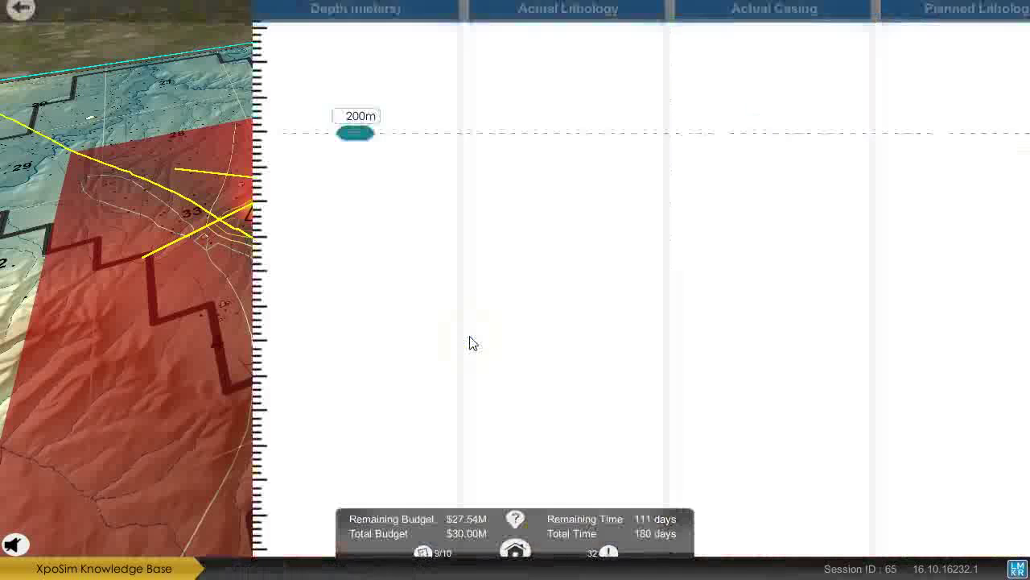
mouse_move(107, 137)
mouse_down()
mouse_move(119, 412)
mouse_move(103, 438)
mouse_up()
click(765, 118)
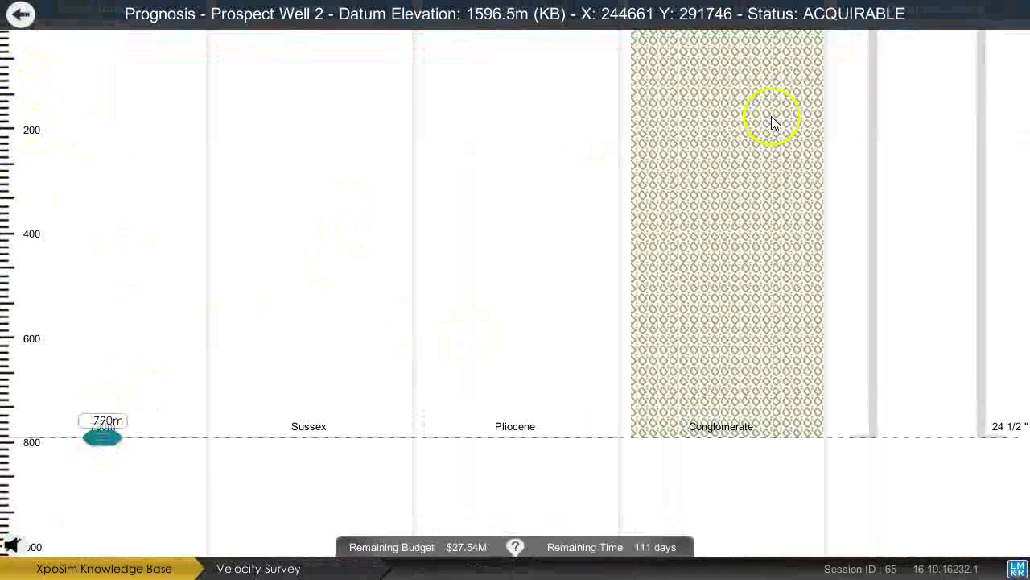
click(13, 18)
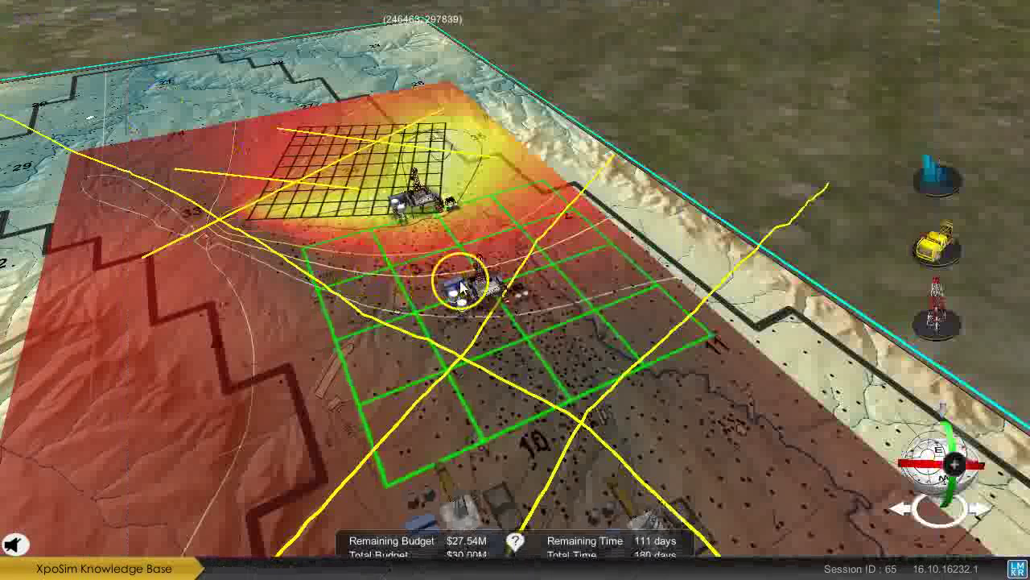
Start drilling Prospect Well 2 and choose the depth for the first drilling run.
click(488, 282)
click(547, 326)
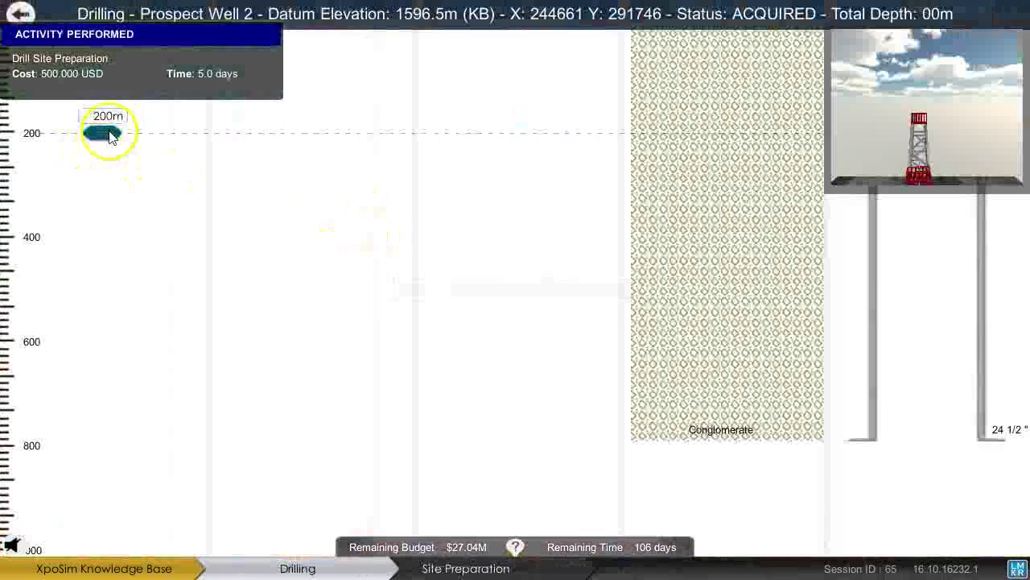
mouse_move(111, 137)
mouse_down()
mouse_move(126, 386)
mouse_move(80, 306)
mouse_up()
Drill Prospect Well 2 to 593 m and run a check shot survey from 0 to 593 m.
click(49, 290)
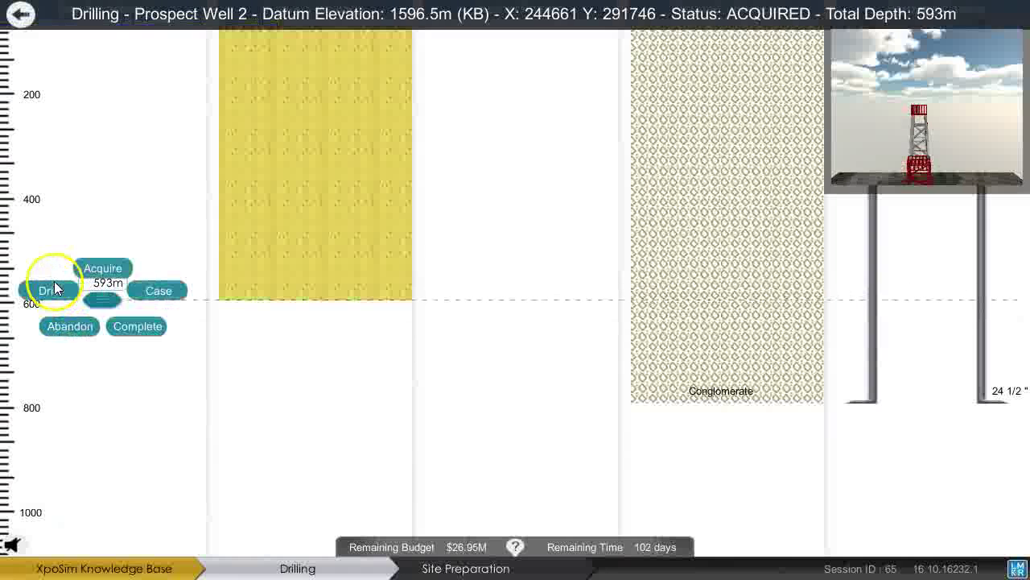
click(102, 268)
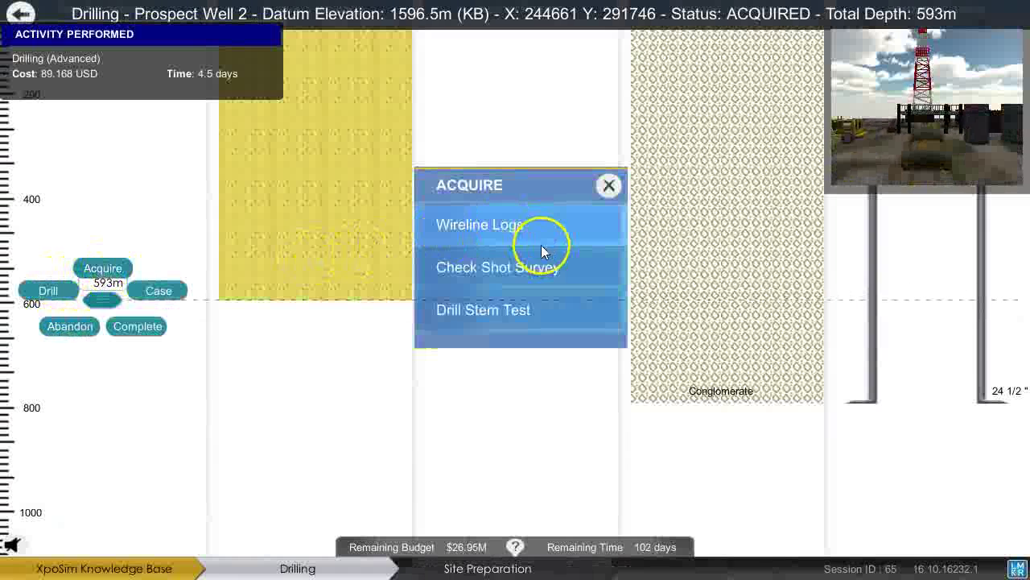
click(537, 266)
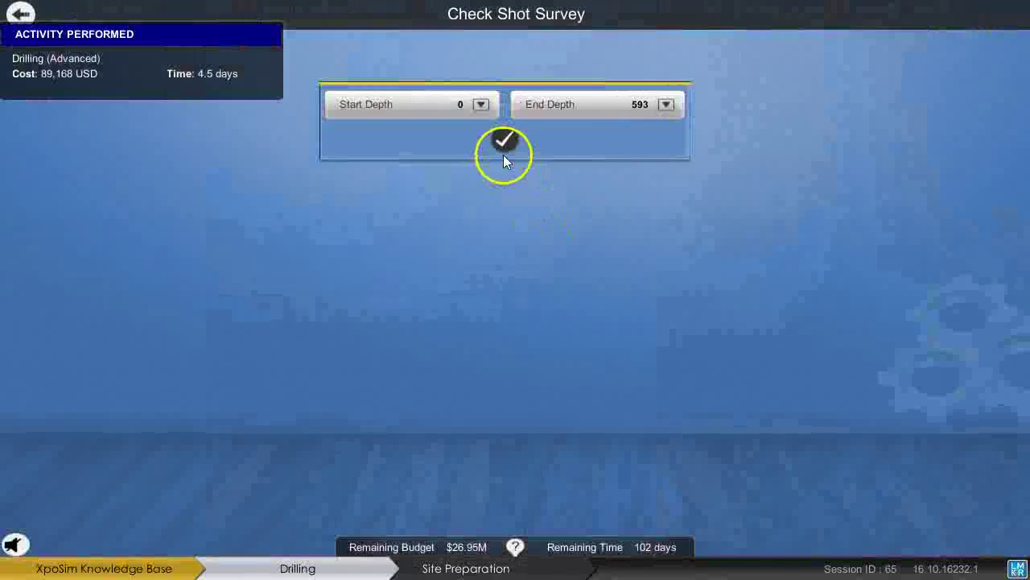
click(504, 141)
click(16, 14)
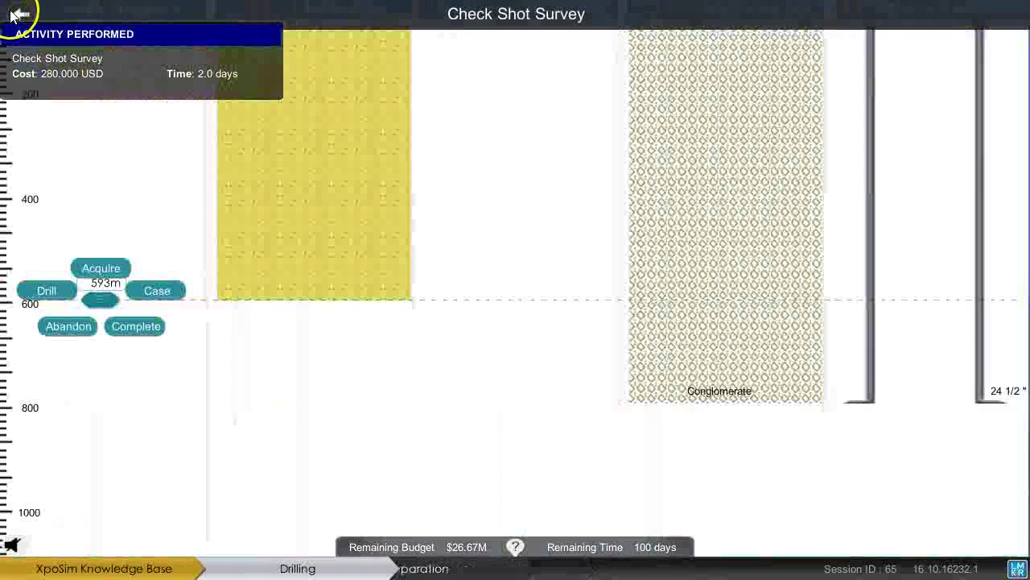
Set 24 1/2" casing, then drill on to 1,148 m.
click(158, 291)
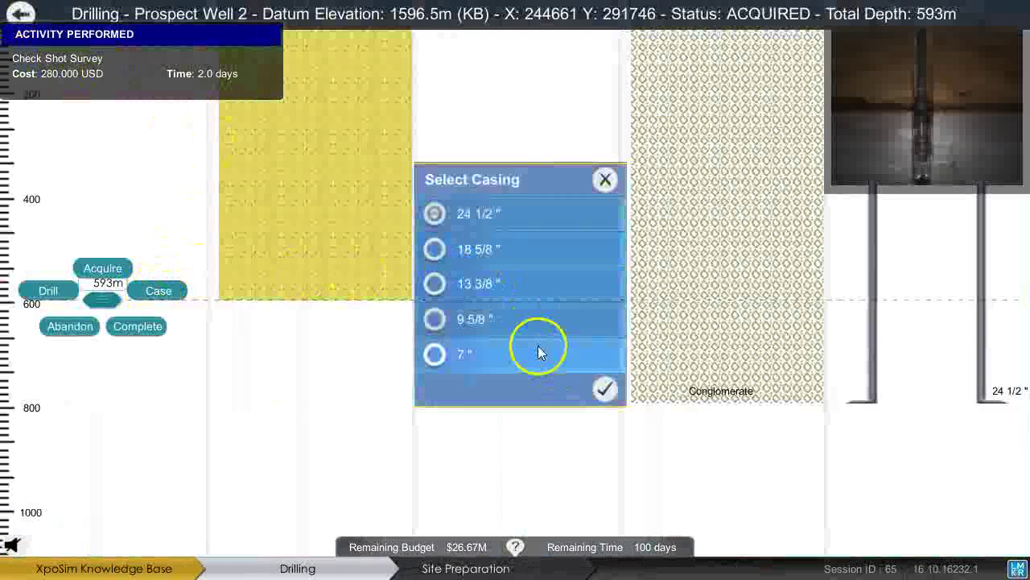
click(606, 393)
drag(122, 308, 122, 442)
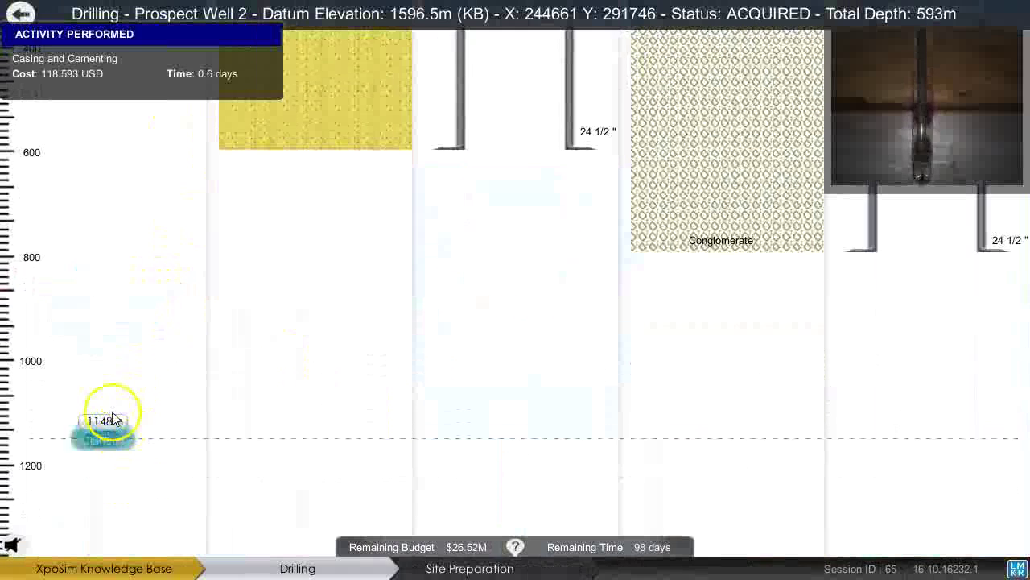
click(48, 429)
Acquire wireline logs with the HAZI, SDEV and ND curves.
click(91, 408)
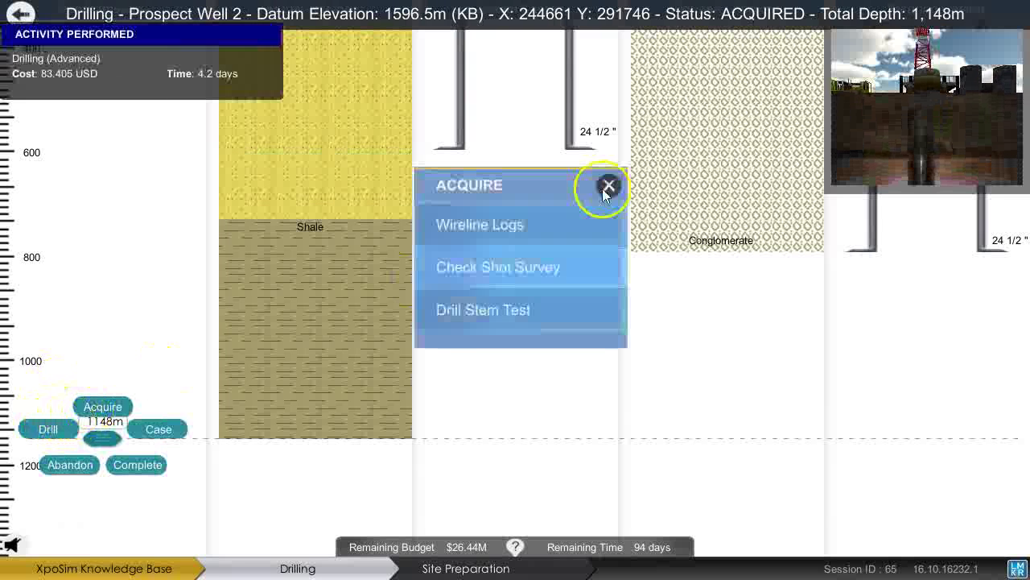
click(507, 228)
click(686, 234)
click(683, 261)
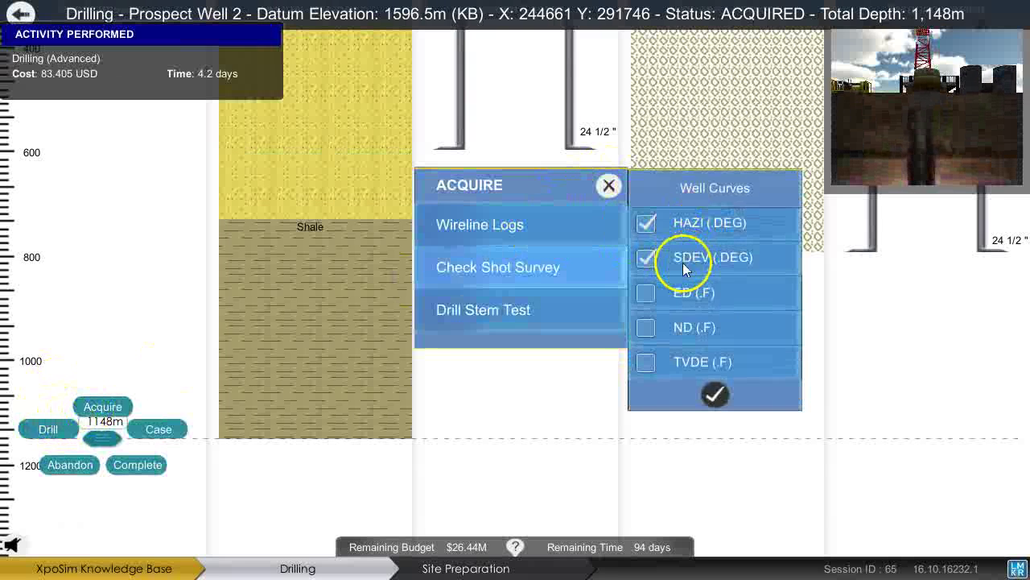
click(660, 326)
click(716, 394)
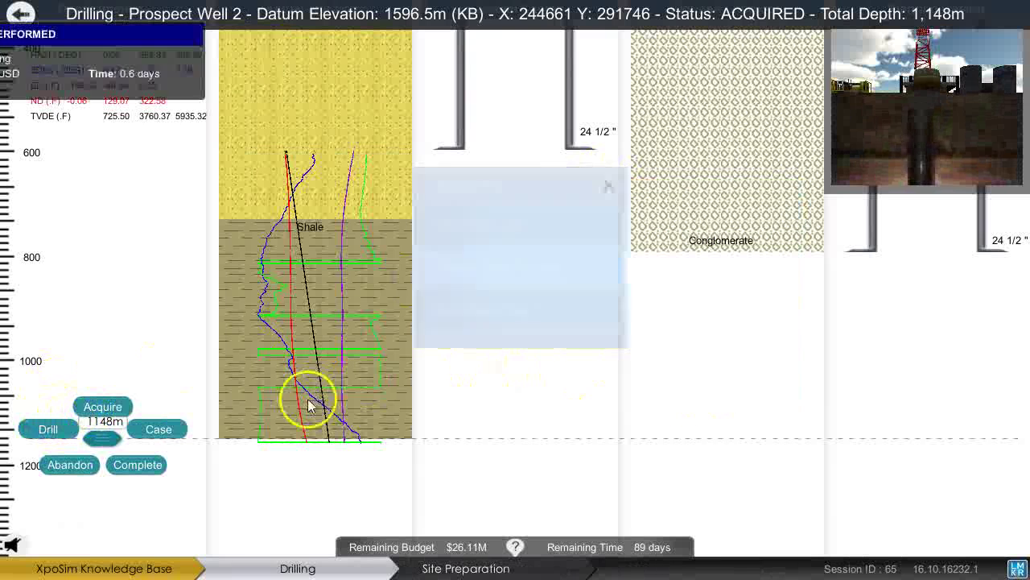
Set 18 5/8" casing, then drill Prospect Well 2 down to 1,776 m.
click(187, 428)
click(435, 250)
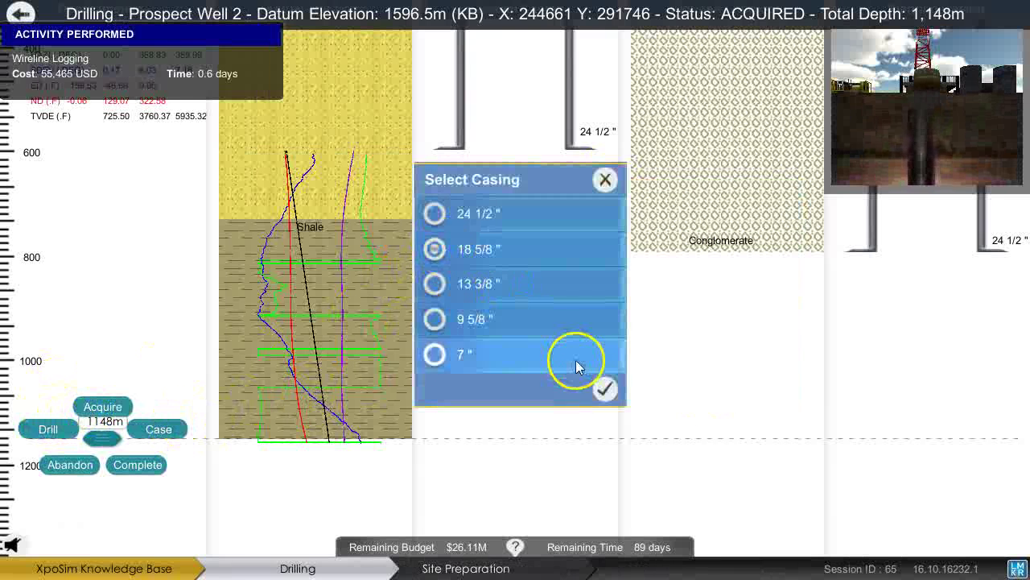
click(605, 389)
click(109, 447)
drag(108, 446, 83, 314)
click(36, 303)
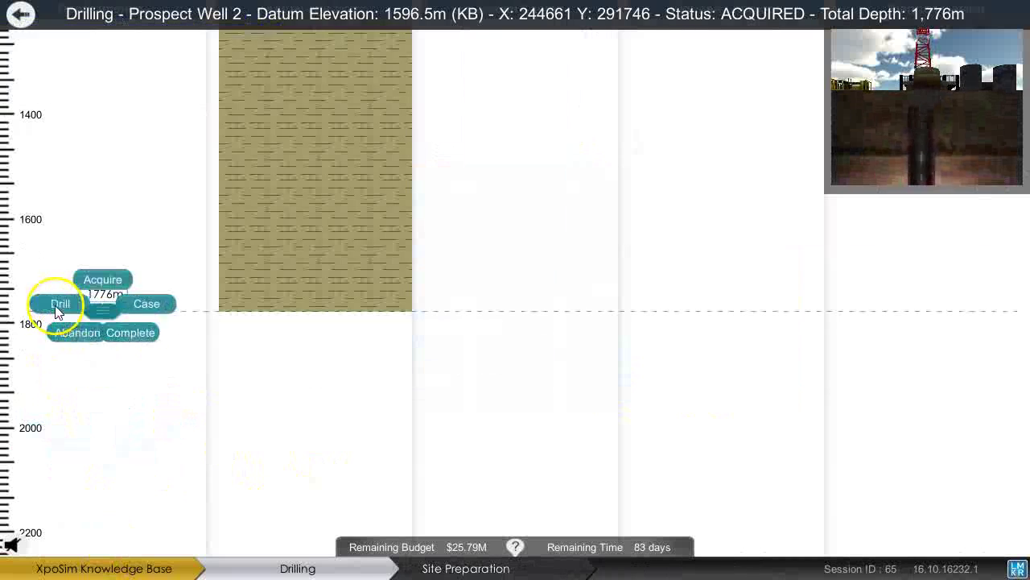
Set 13 3/8" casing, then drill the well down to 2,340 m.
click(103, 279)
click(158, 304)
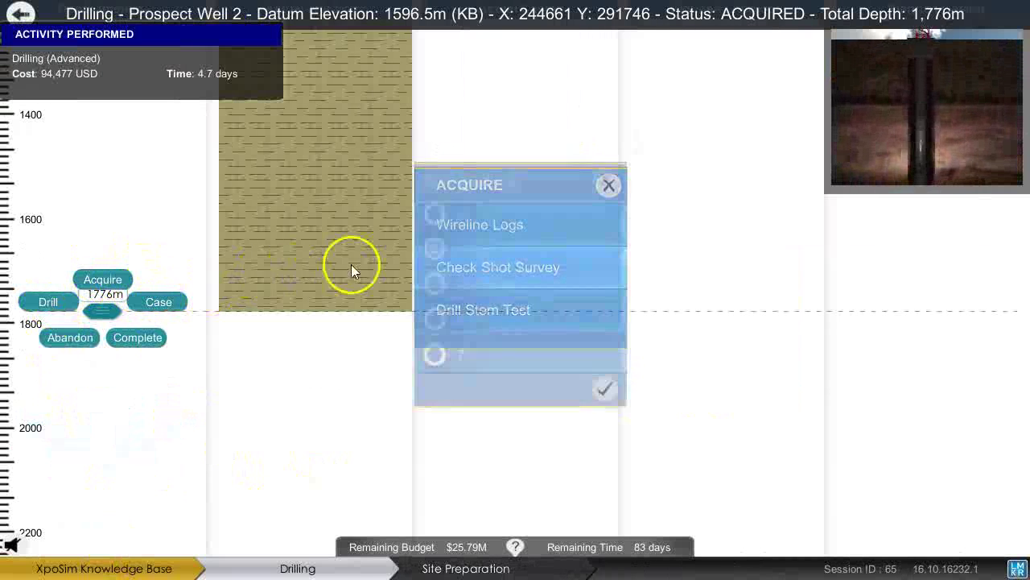
click(467, 283)
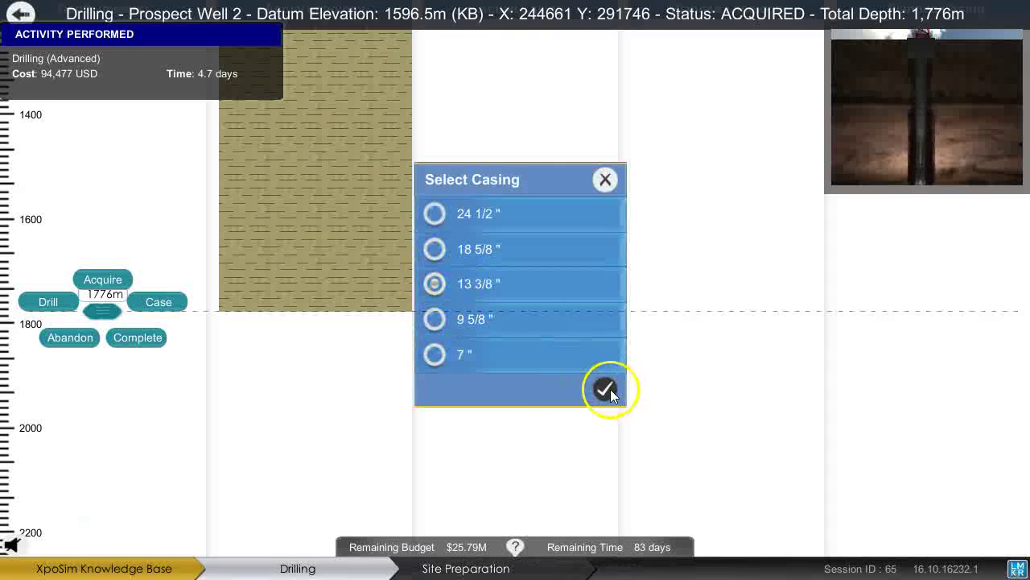
click(605, 389)
drag(136, 363, 42, 410)
click(46, 407)
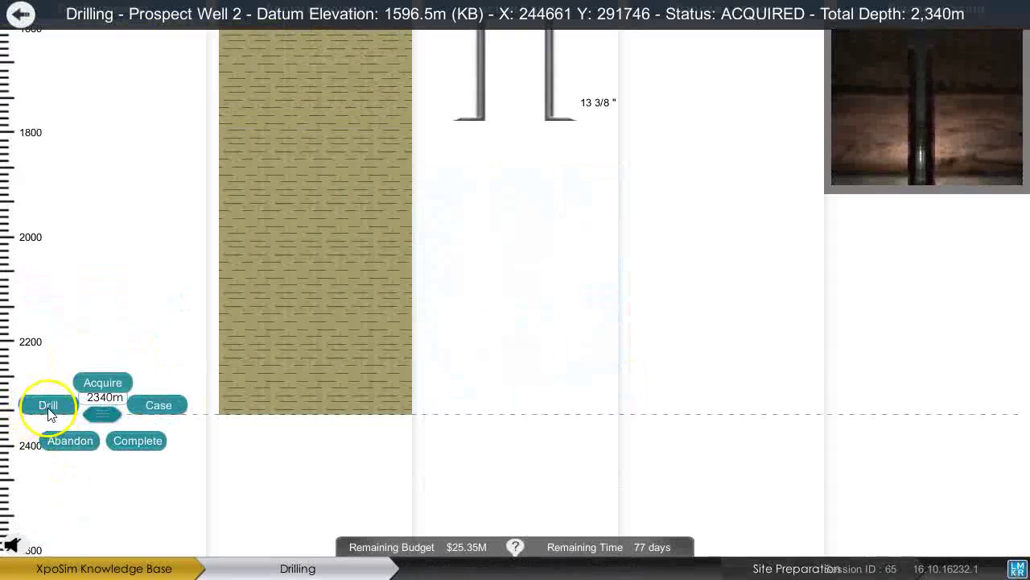
Run a drill stem test at 2,340 m, then set 9 5/8" casing.
click(106, 385)
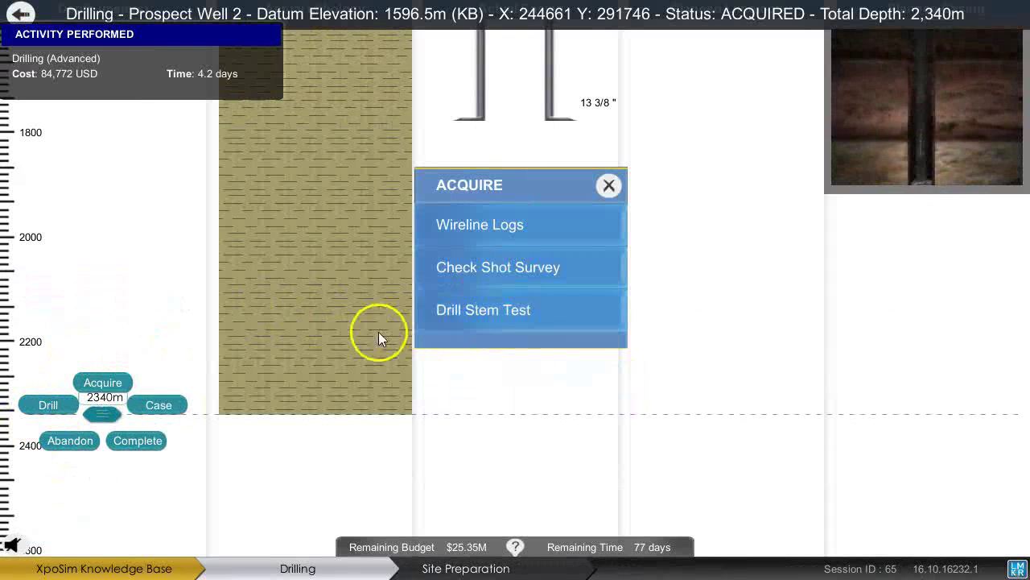
click(479, 313)
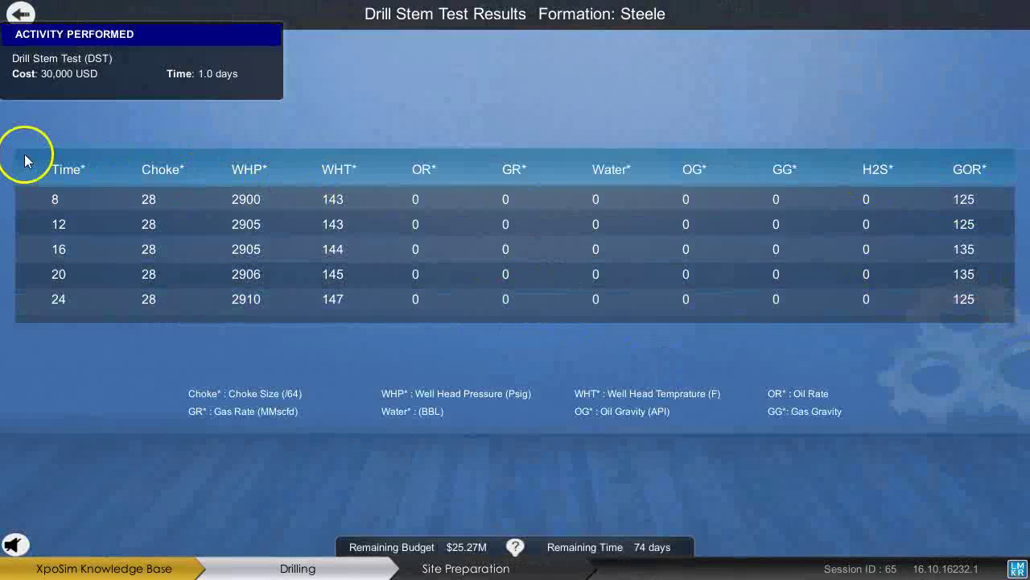
click(21, 15)
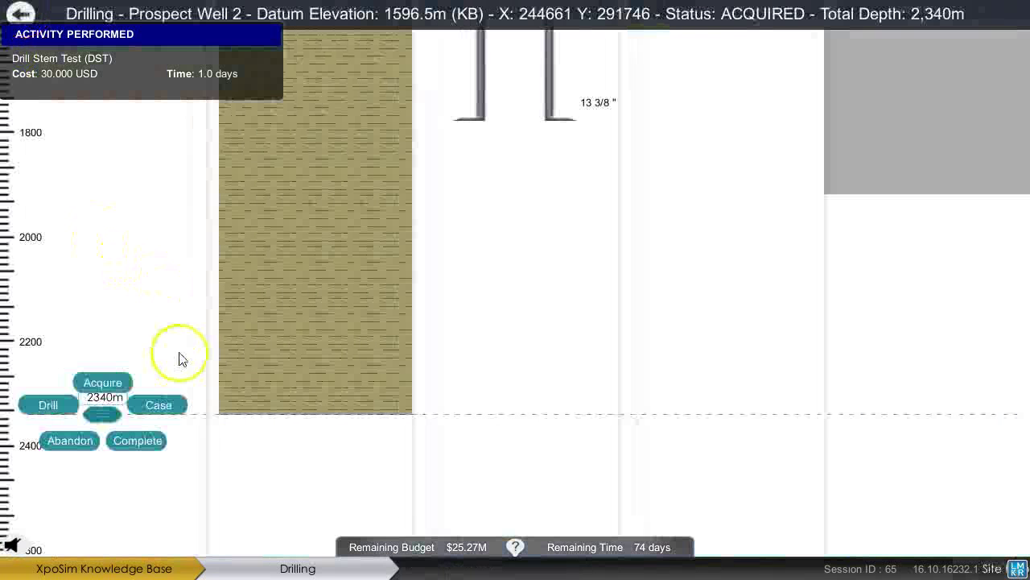
click(184, 408)
click(488, 326)
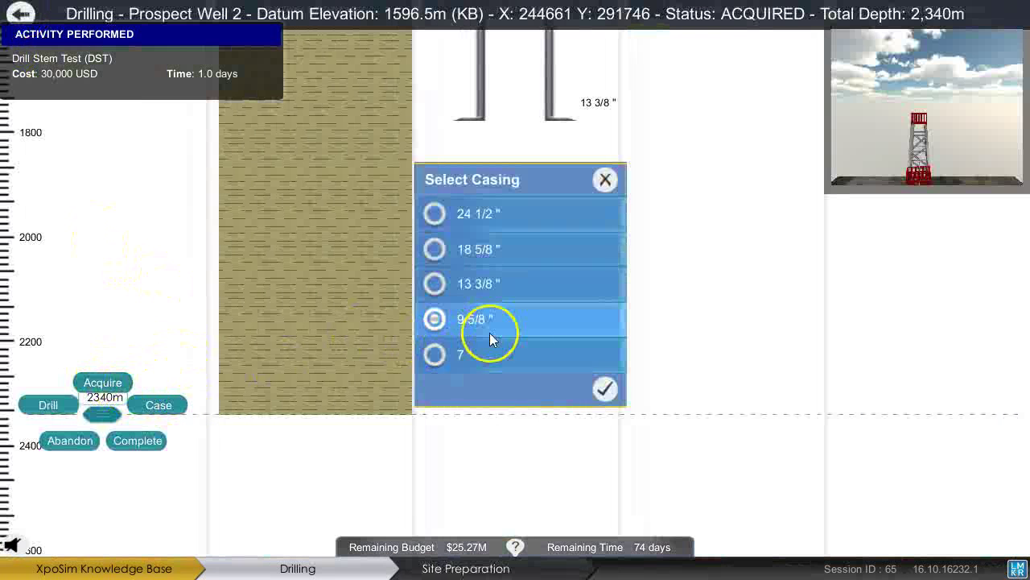
click(604, 389)
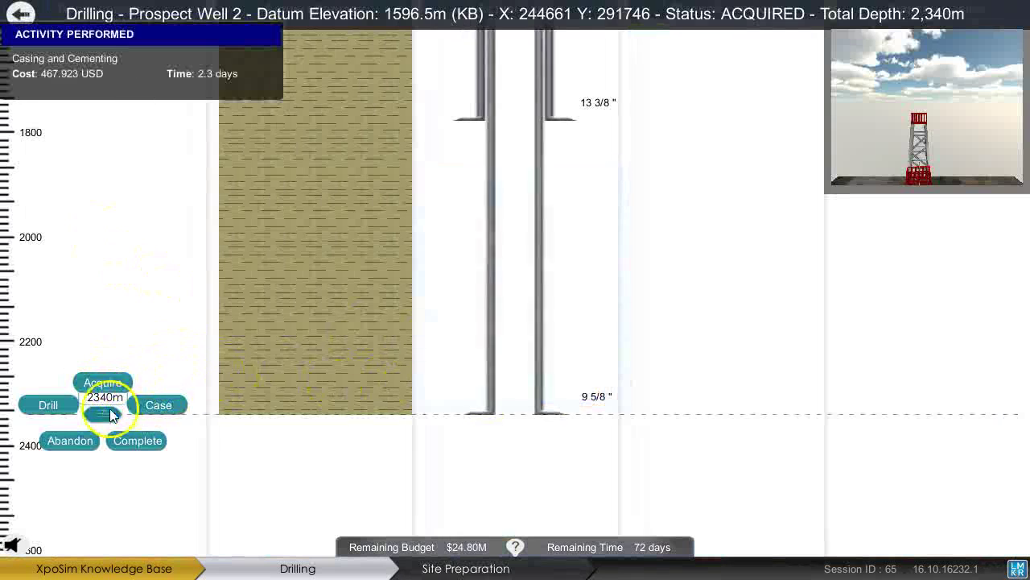
Run a drill stem test at 1104 m and review its zero oil and gas rates.
drag(103, 413, 148, 124)
scroll(145, 78, up, 4)
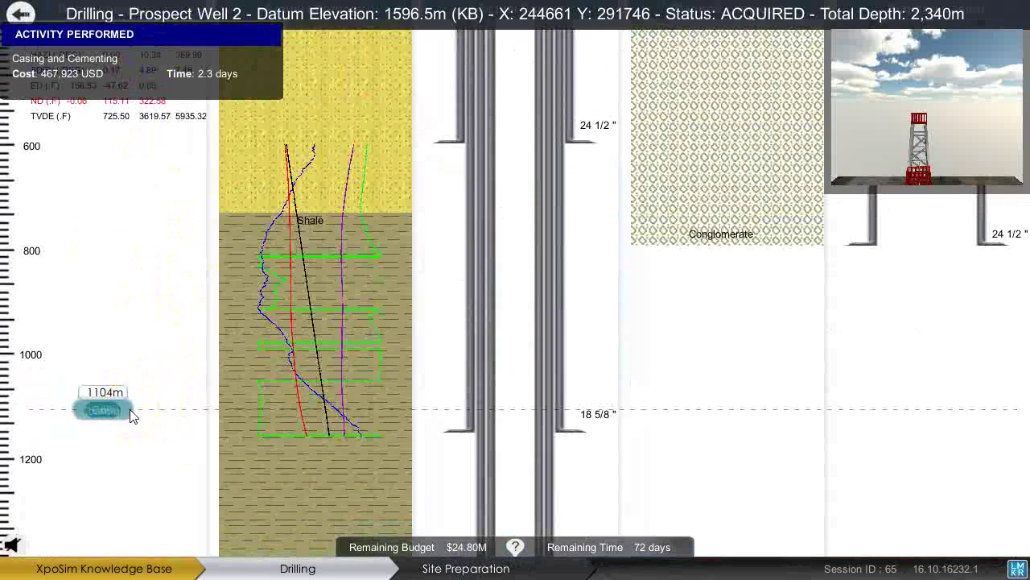
click(130, 413)
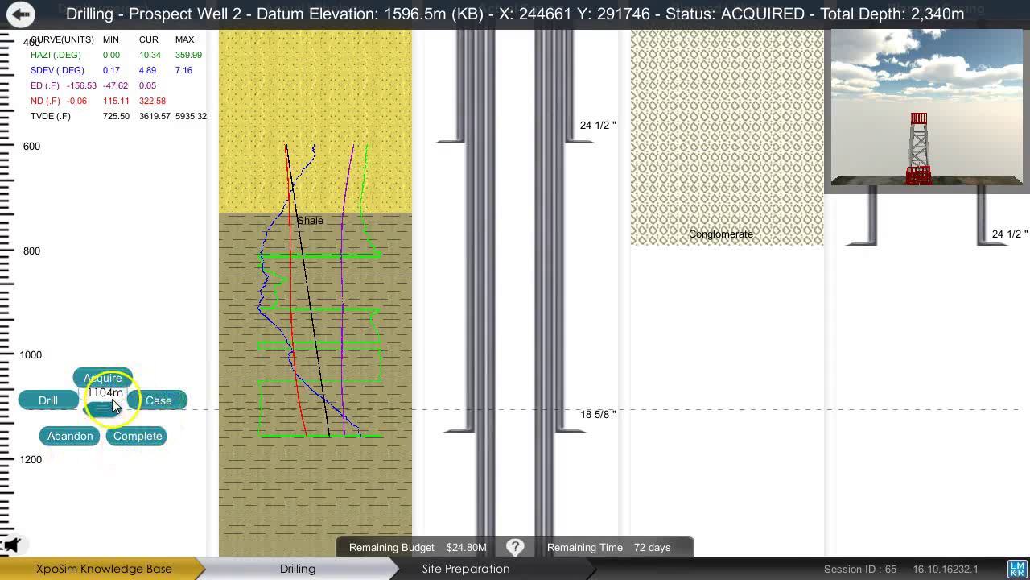
click(103, 378)
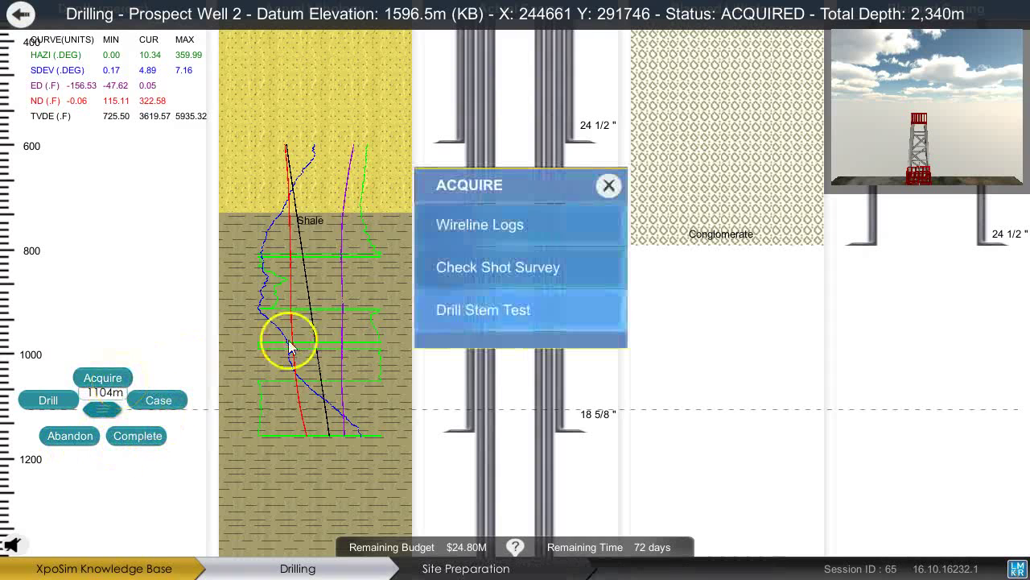
click(463, 325)
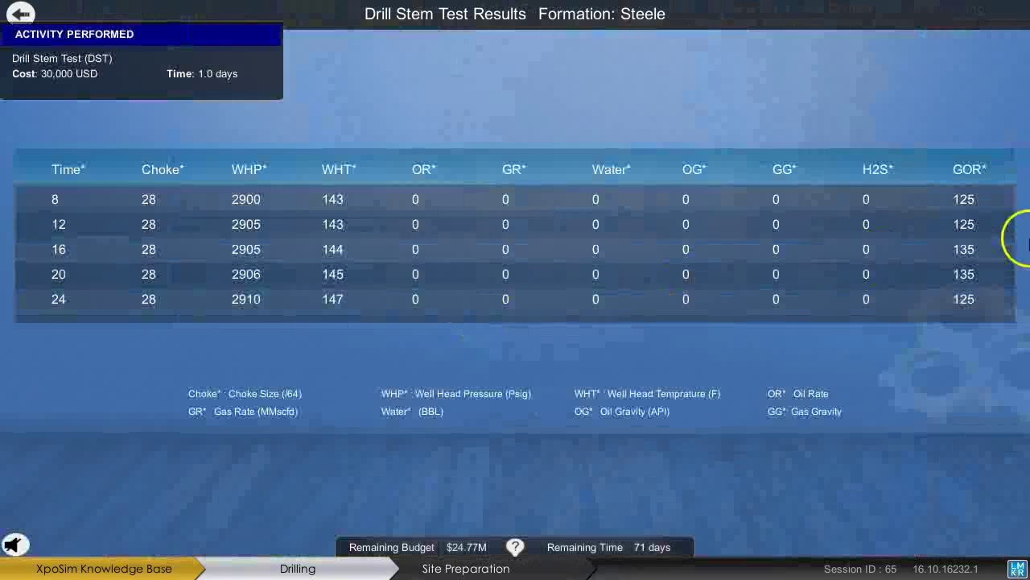
click(20, 16)
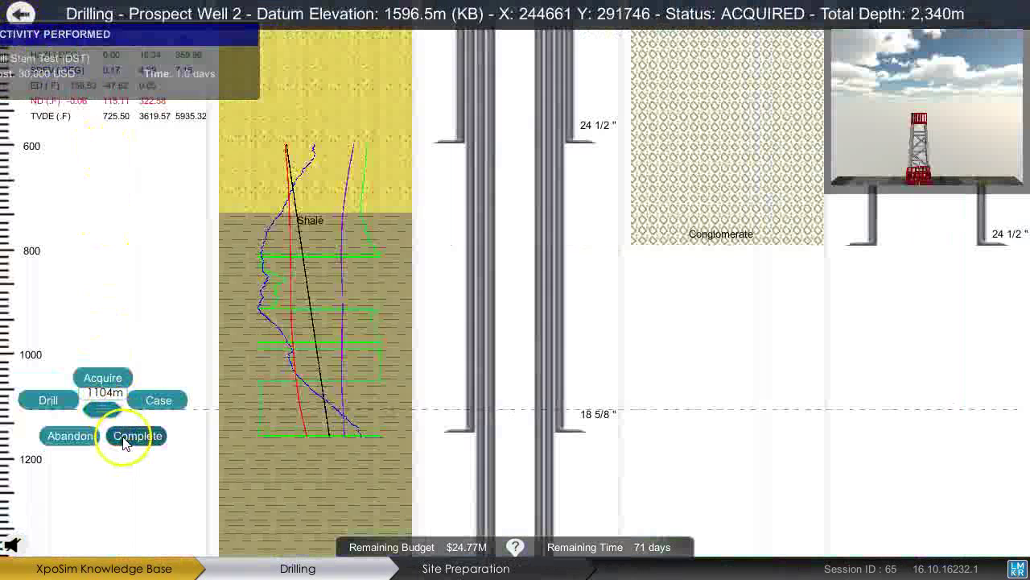
Complete Prospect Well 2 at 1104 m and confirm the completion.
click(129, 442)
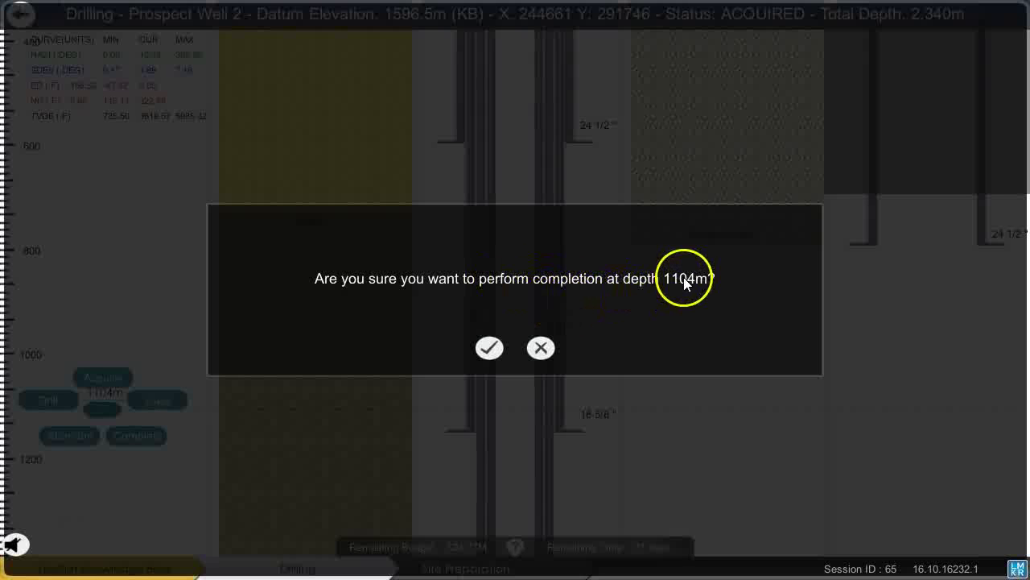
click(497, 346)
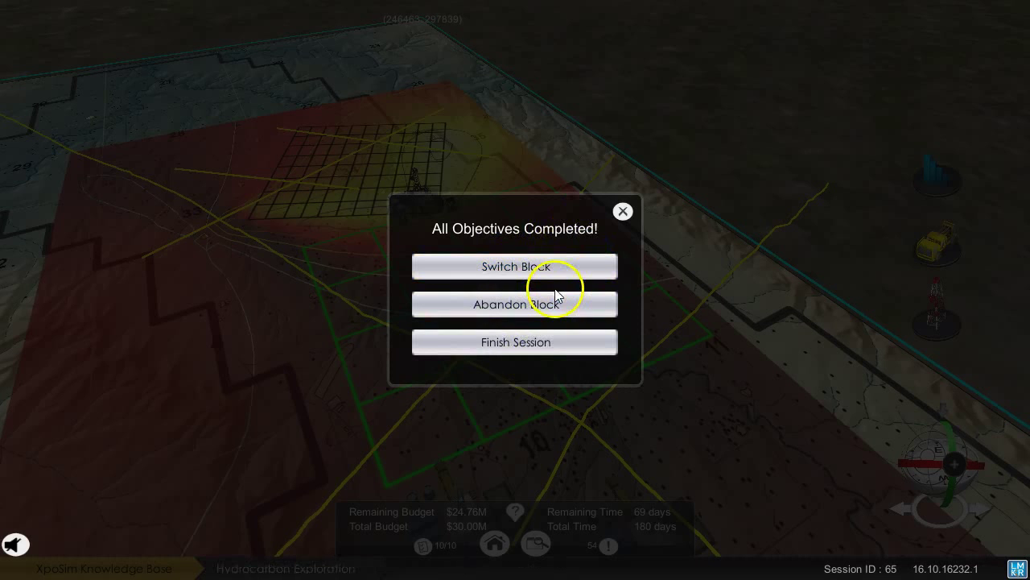
Switch block, browse back to TeapotDome, and confirm finishing the session to return home.
click(568, 282)
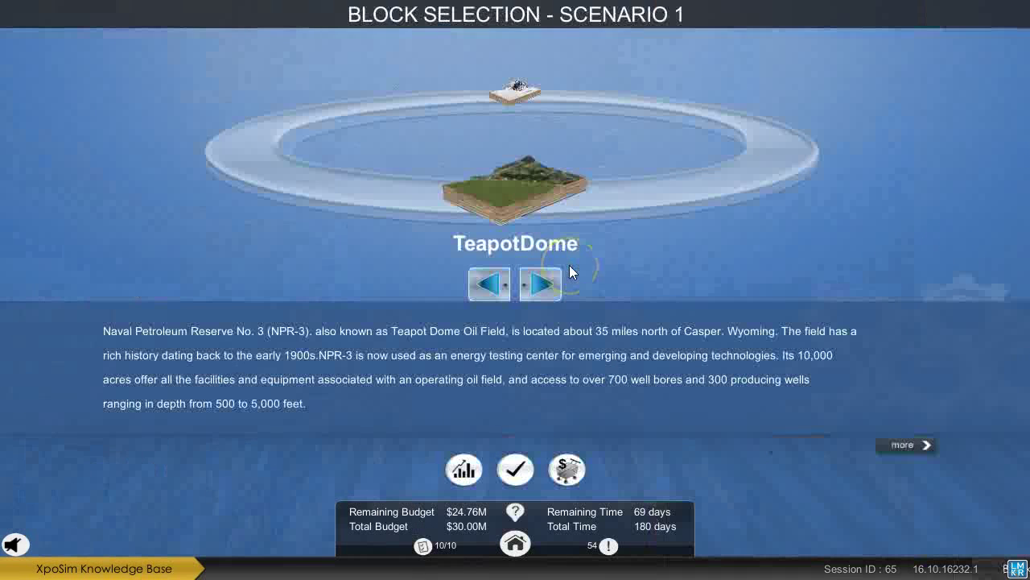
click(426, 550)
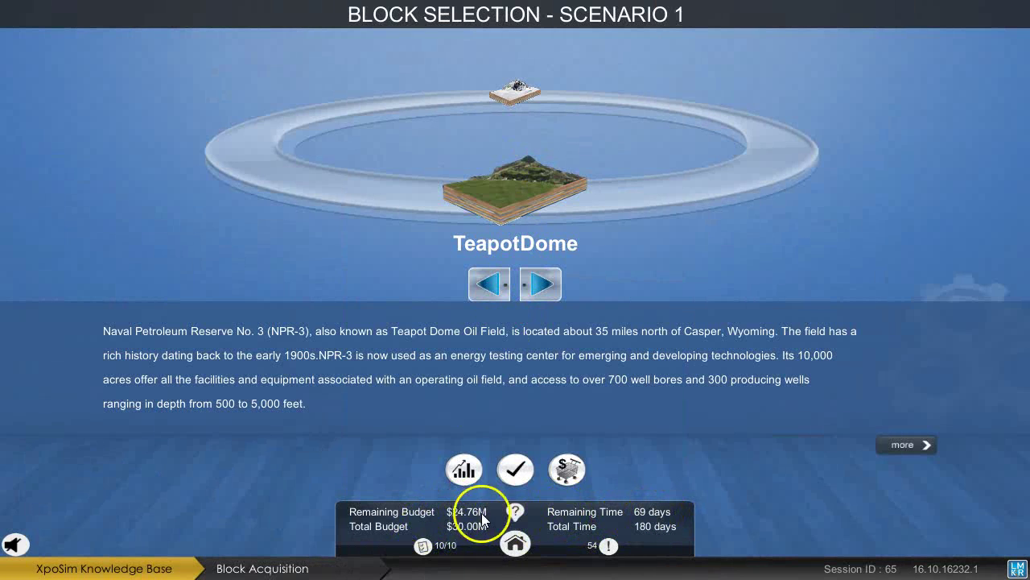
click(502, 295)
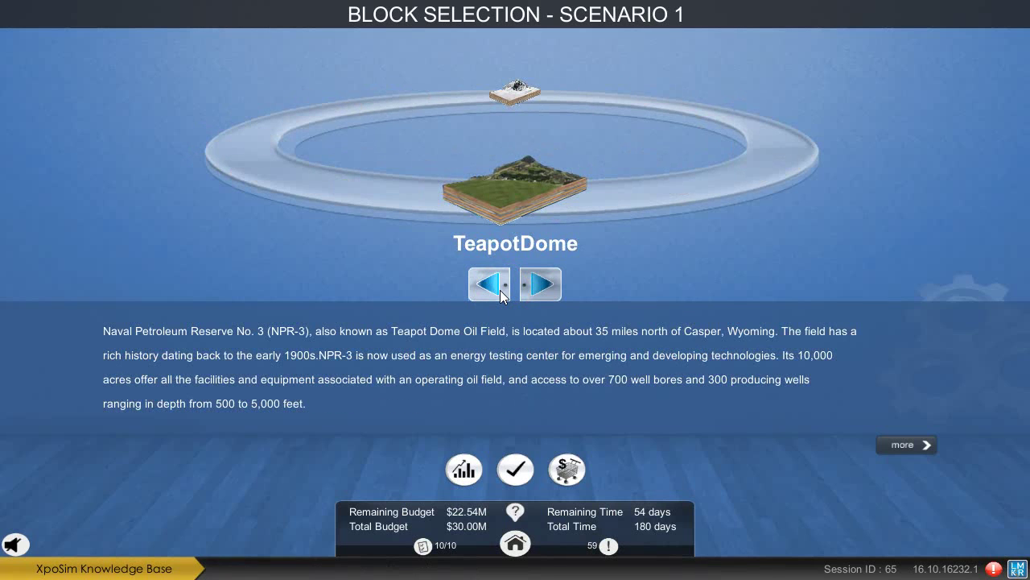
click(483, 398)
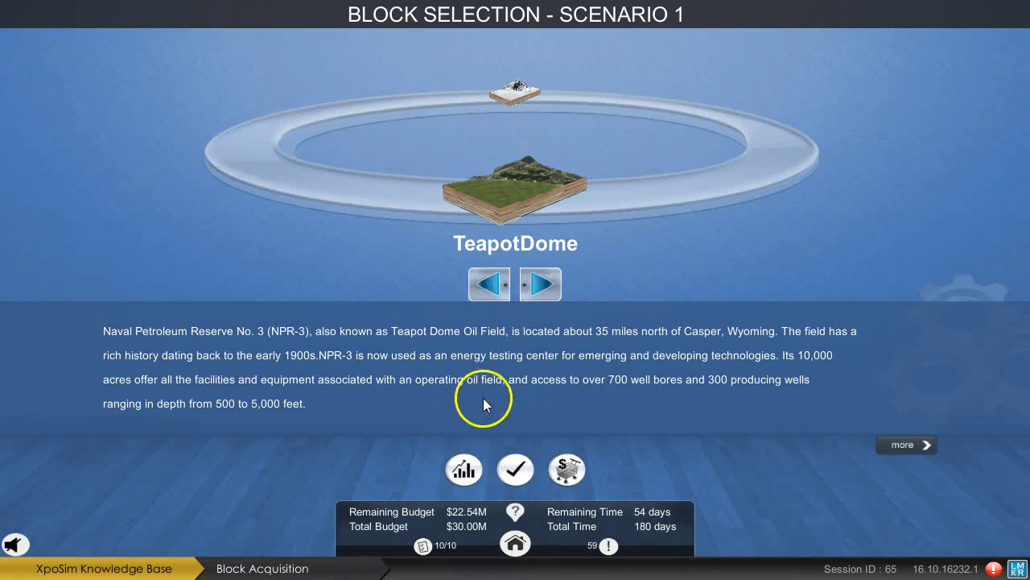
click(515, 546)
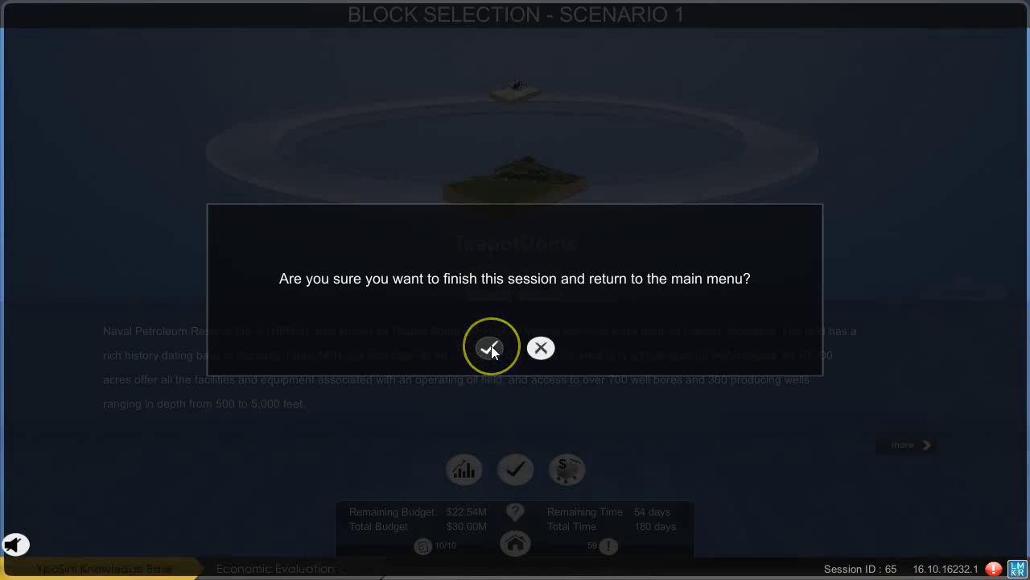
click(489, 348)
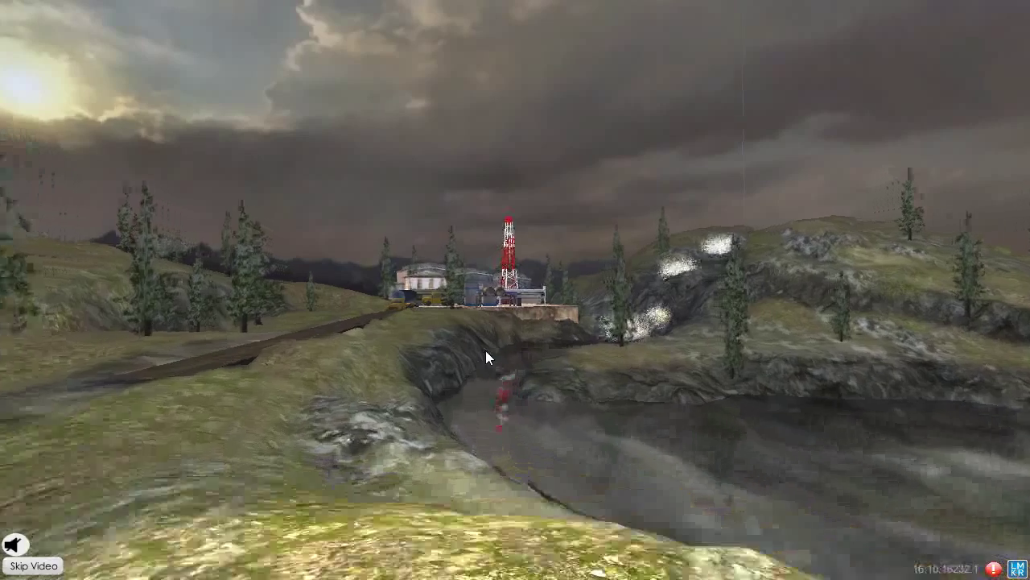
Skip the intro video and launch a new Evaluation Session from the main menu.
click(478, 360)
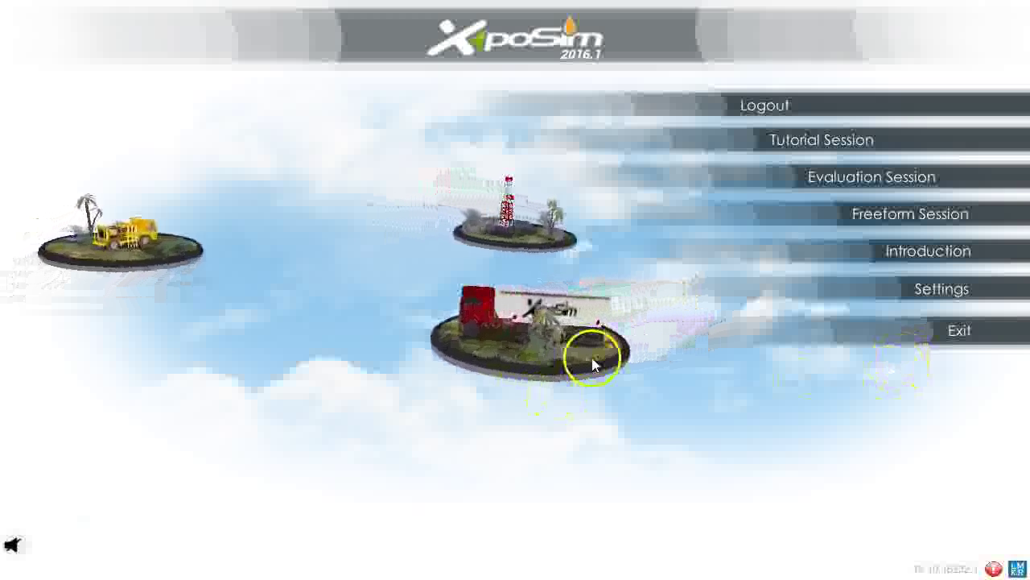
click(865, 181)
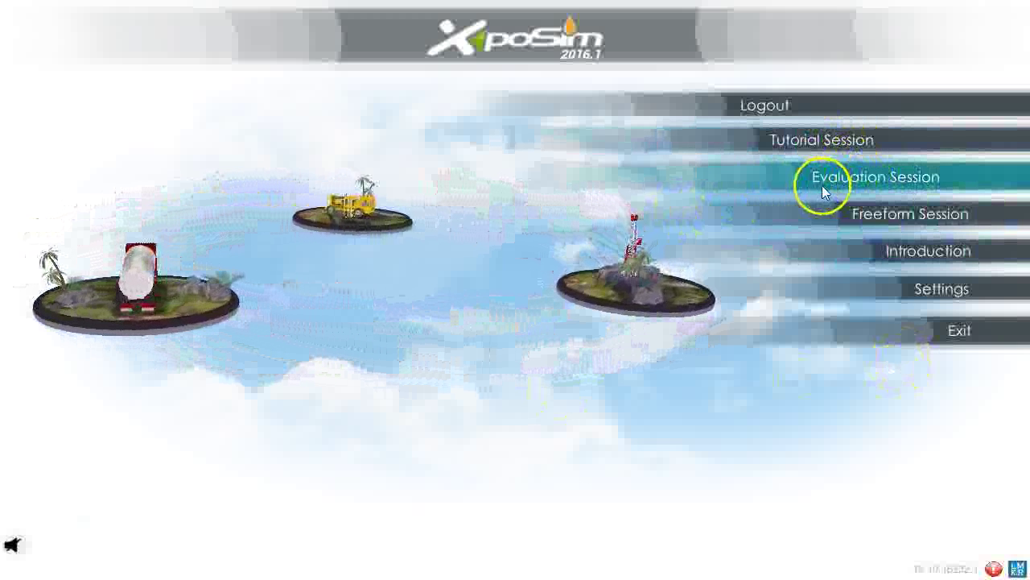
click(903, 180)
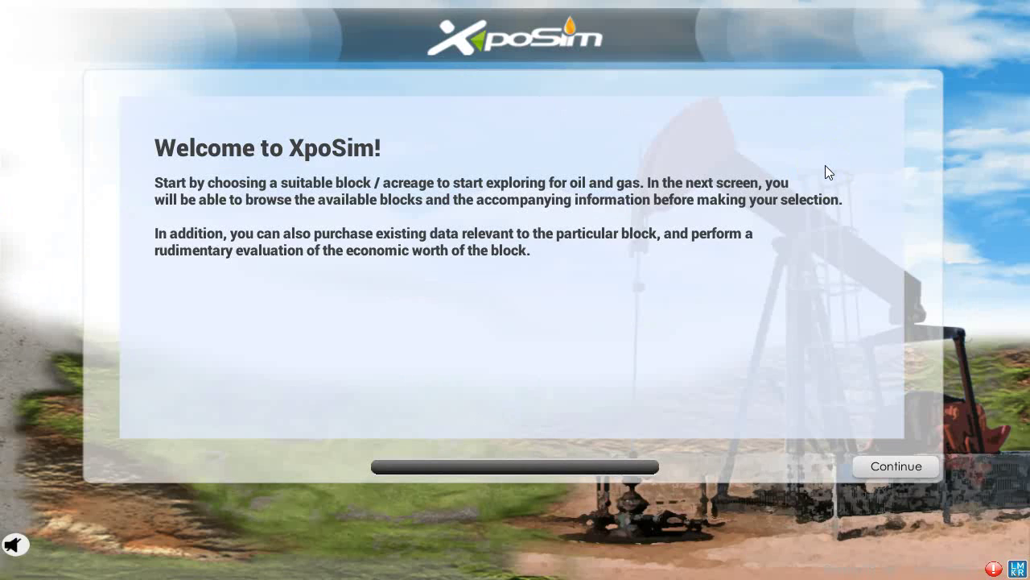
Continue past the welcome screen, start Scenario 1, and browse the carousel to F3 North Sea.
click(908, 469)
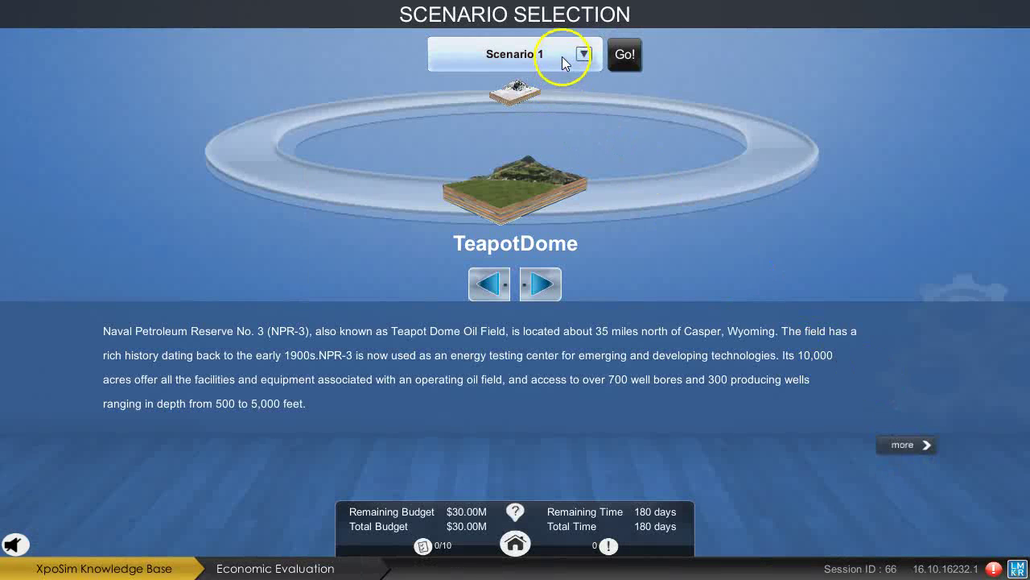
click(621, 57)
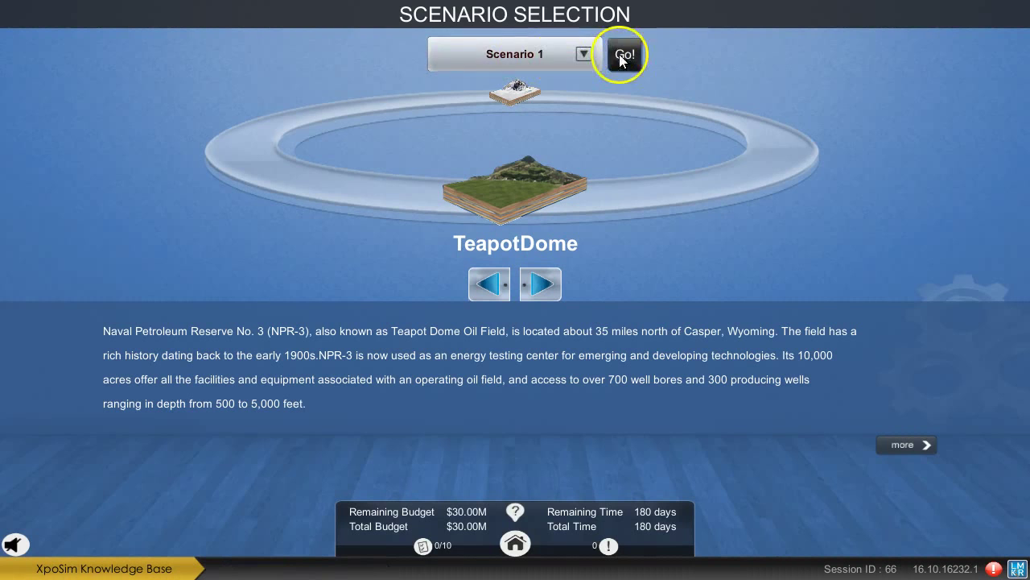
click(540, 284)
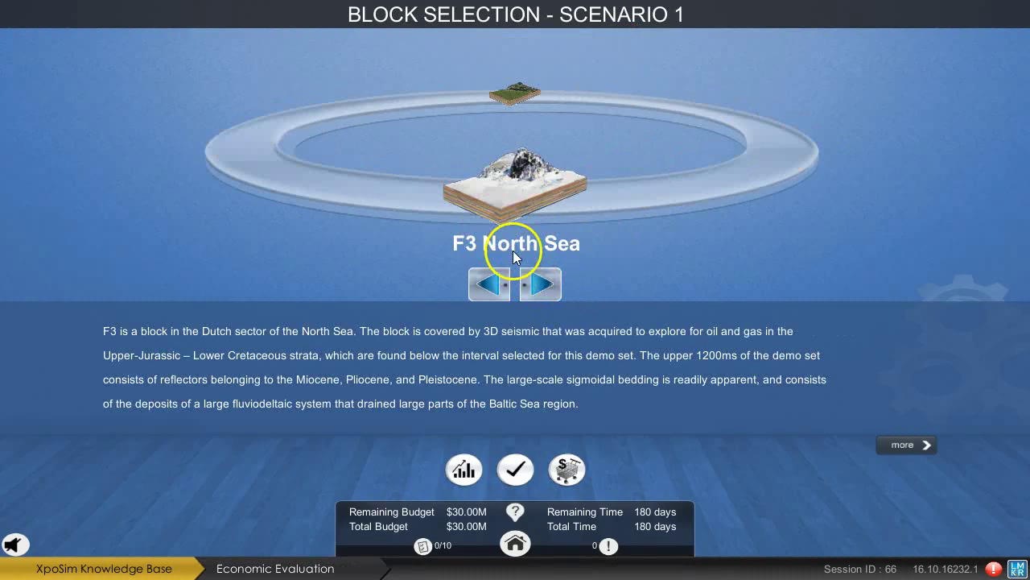
Acquire F3 North Sea, inspect Prospect Wells 1 and 2 and the 3D seismic grid, then switch blocks.
click(512, 465)
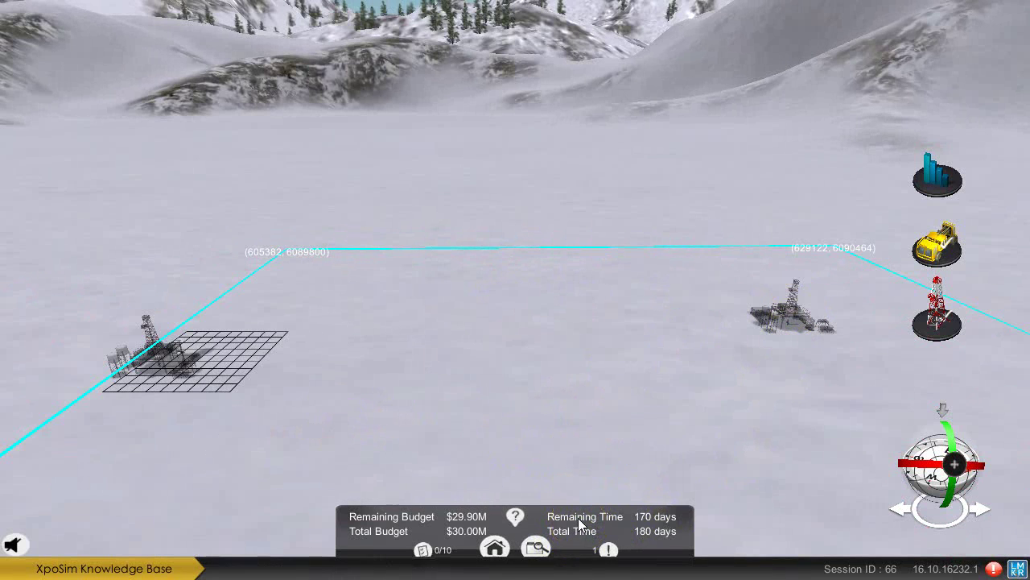
click(787, 312)
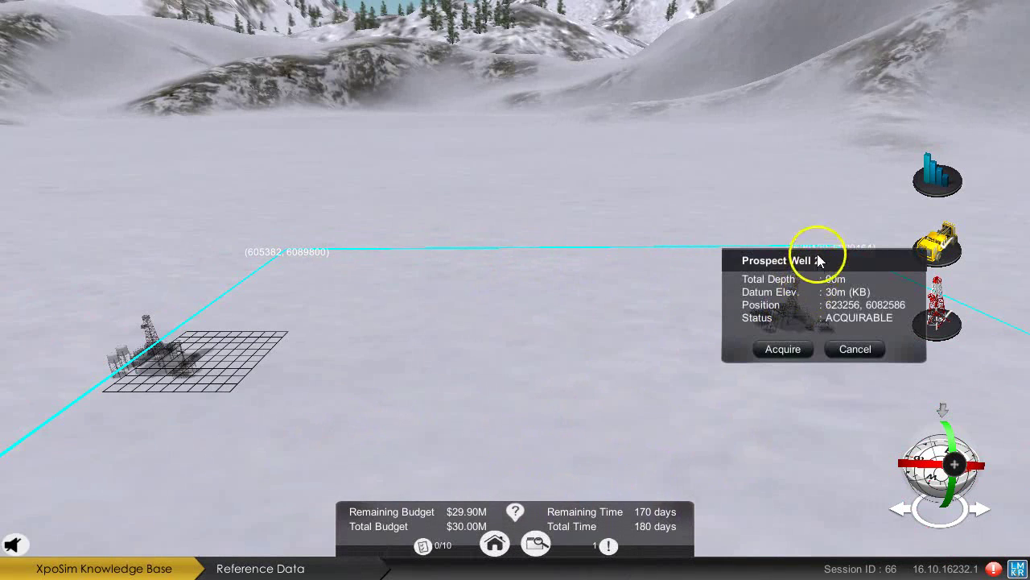
drag(821, 244, 602, 253)
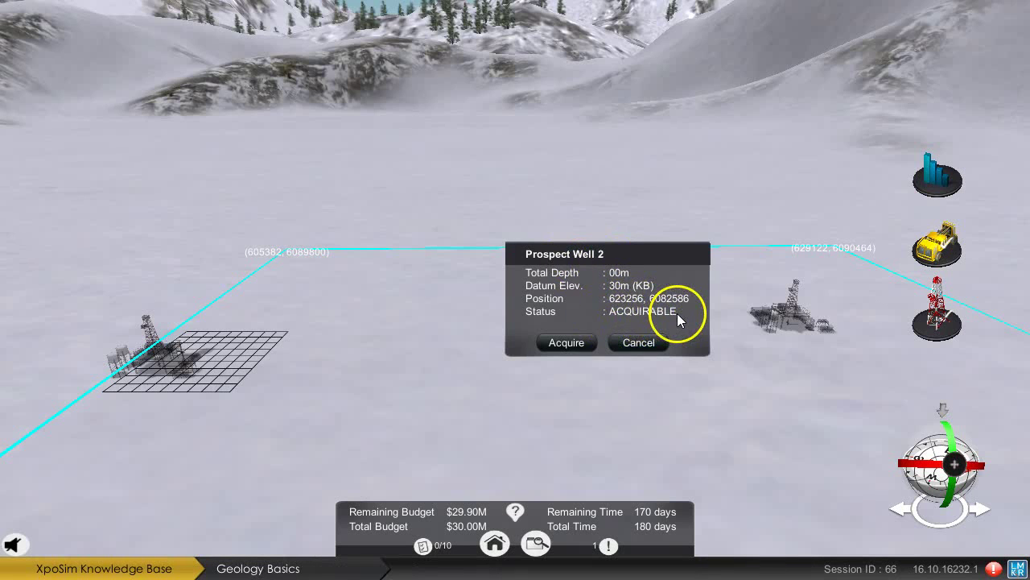
click(648, 344)
click(239, 350)
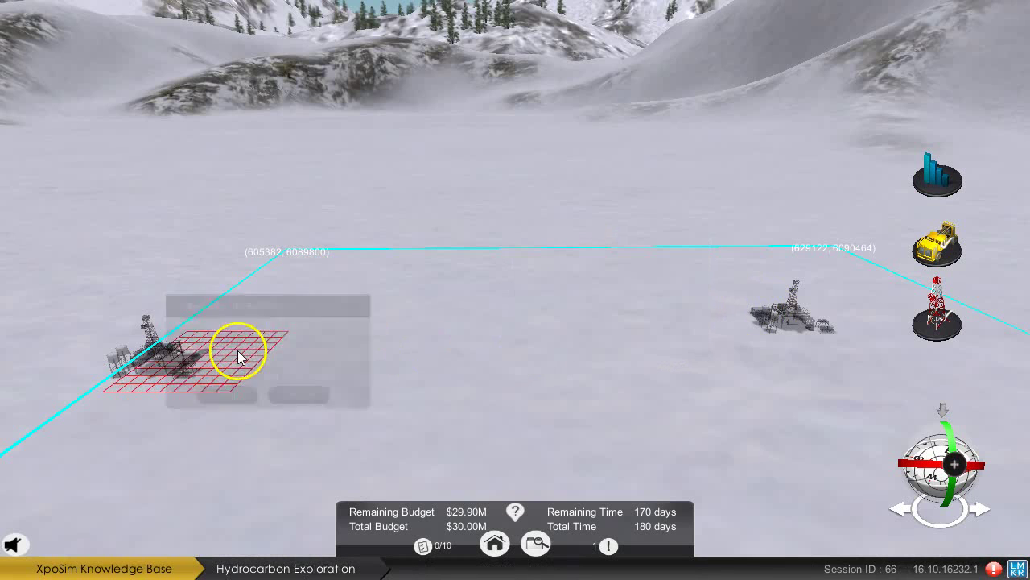
click(291, 396)
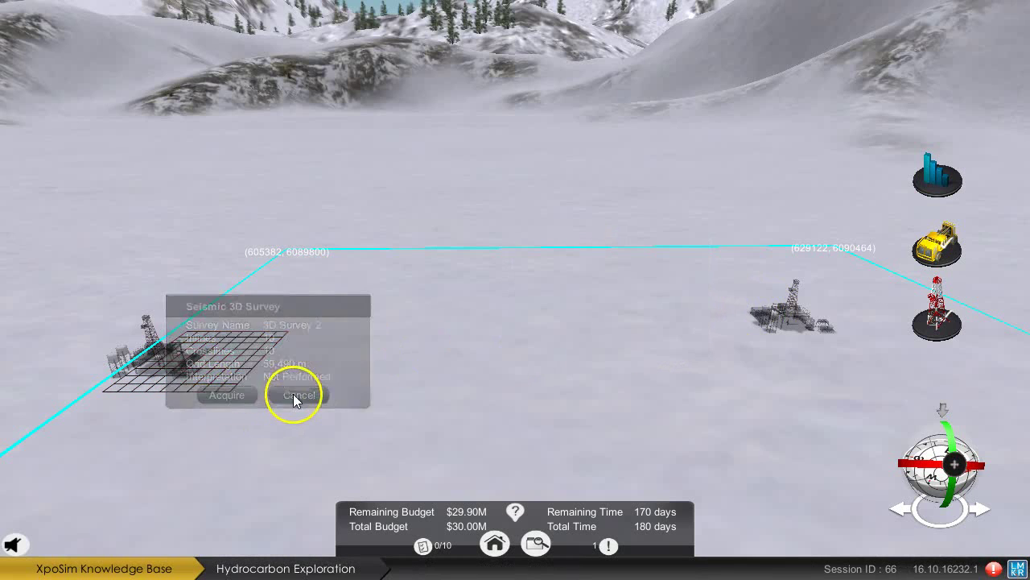
click(154, 344)
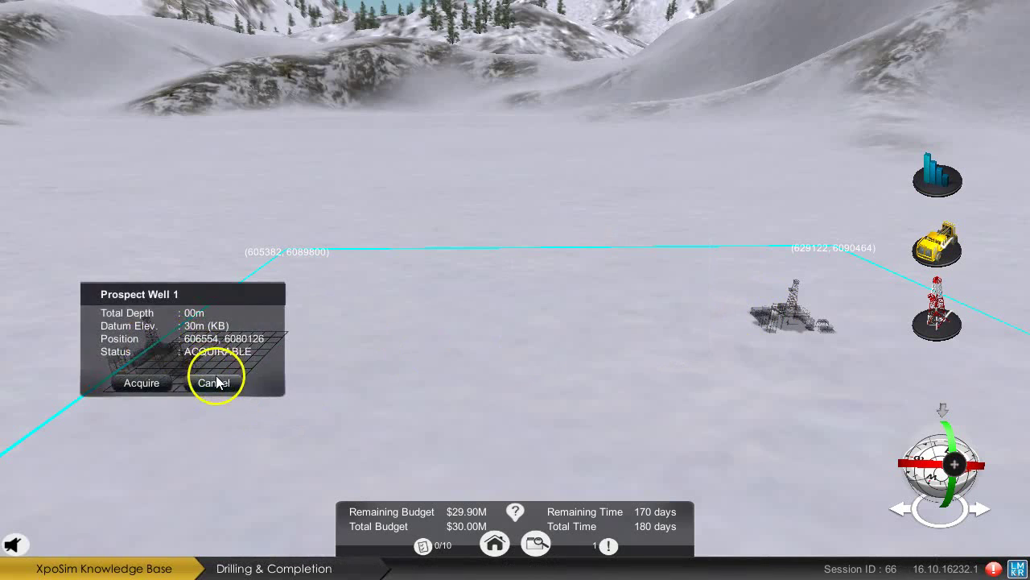
click(222, 381)
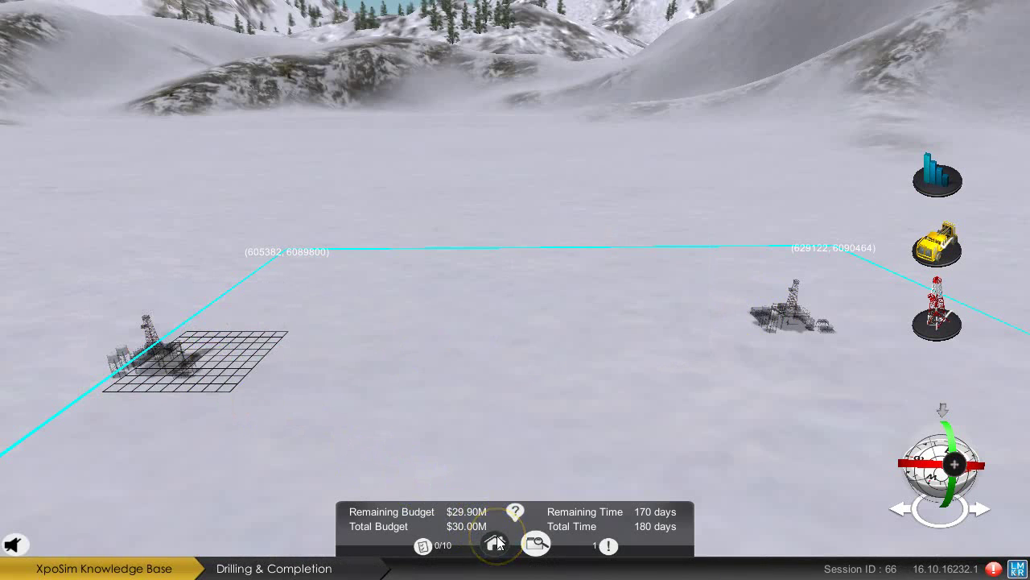
click(497, 543)
click(525, 266)
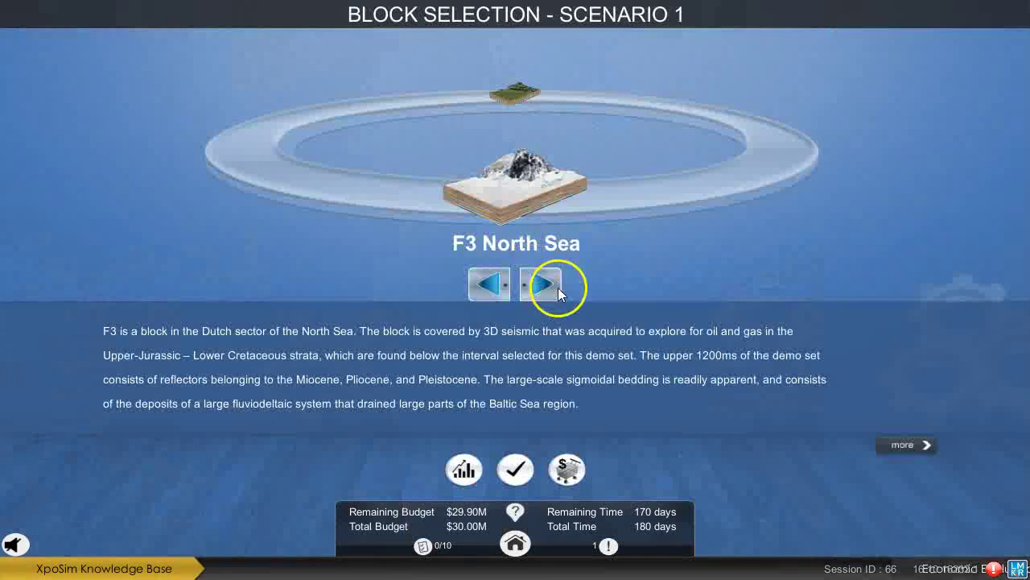
Acquire TeapotDome and inspect its 3D seismic survey, 2D seismic line and Prospect Well 1.
click(556, 287)
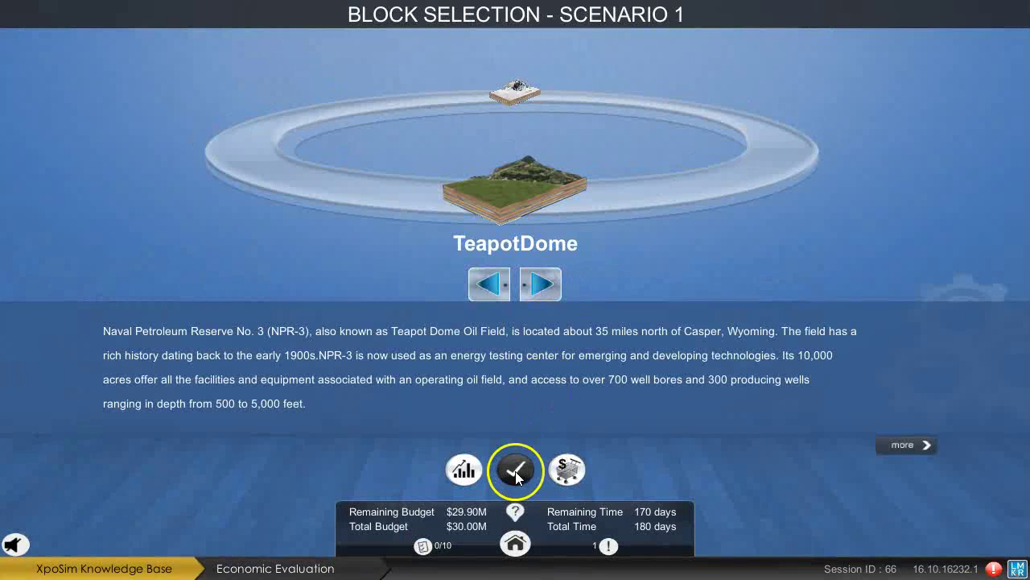
click(515, 470)
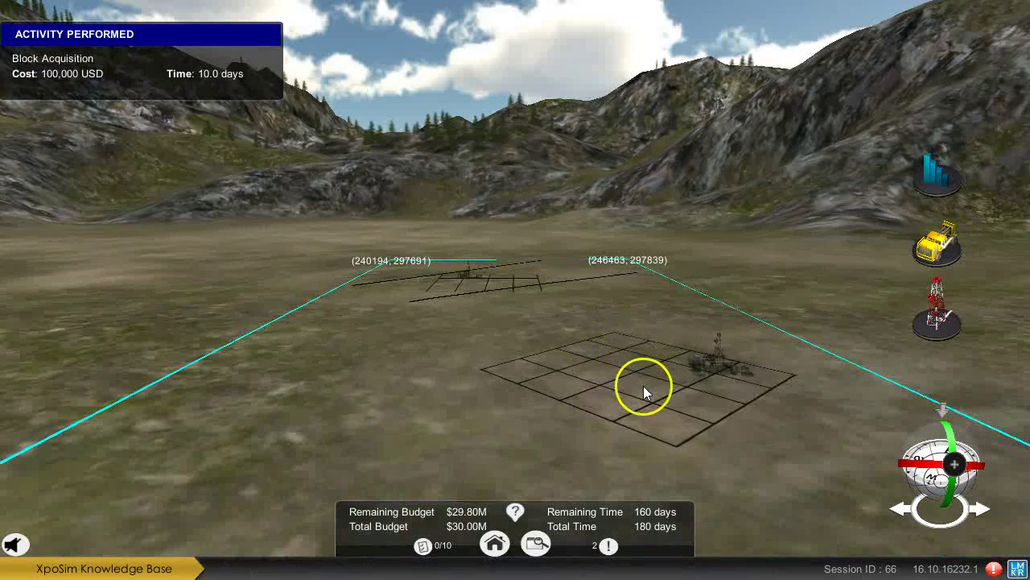
click(643, 386)
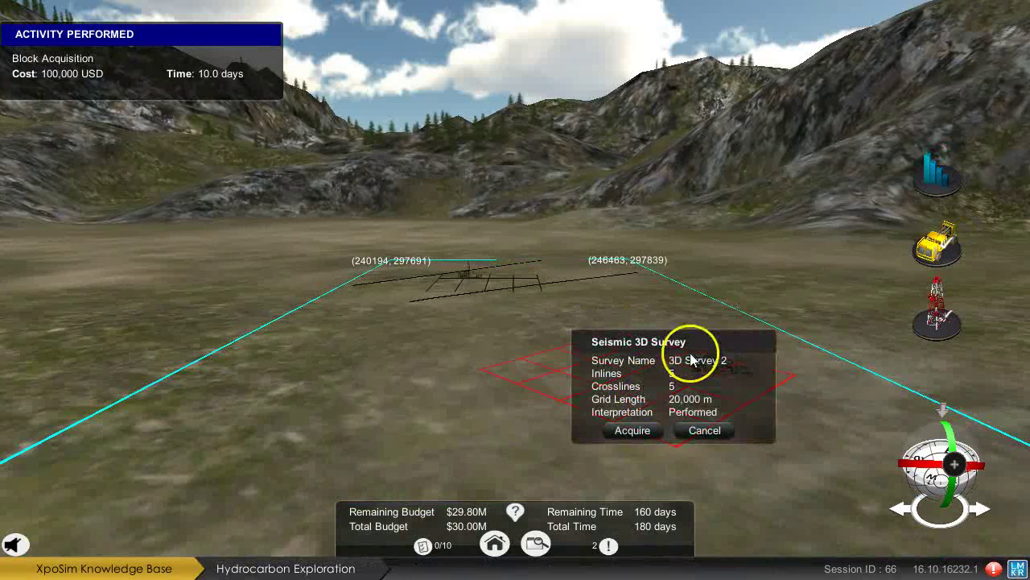
click(702, 430)
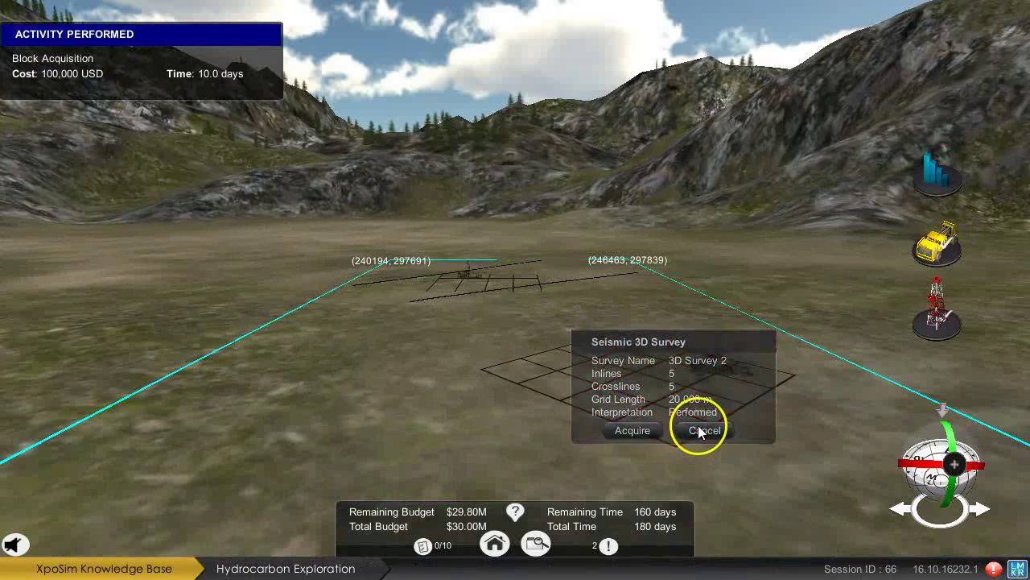
click(499, 291)
click(513, 344)
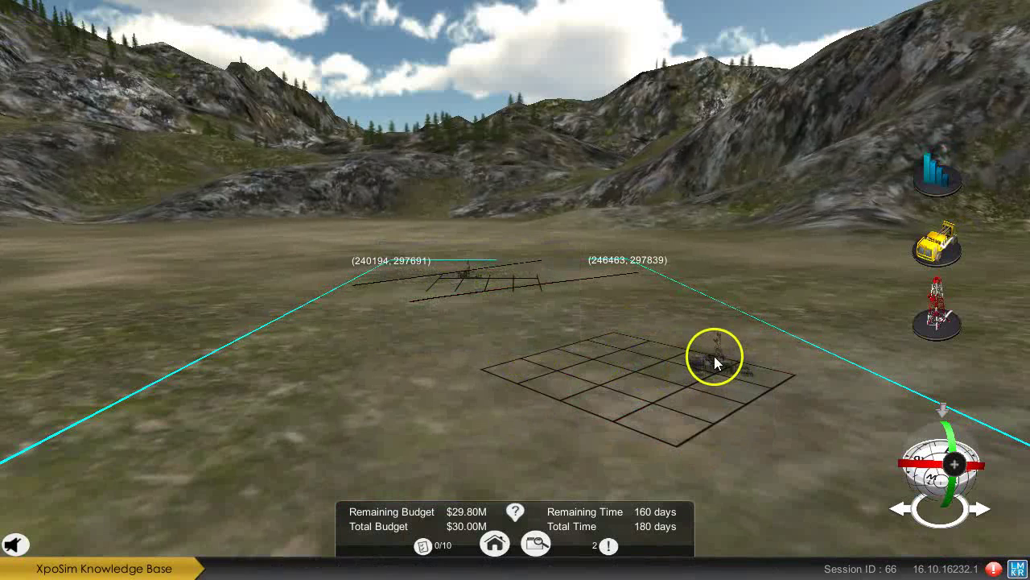
click(714, 356)
click(768, 402)
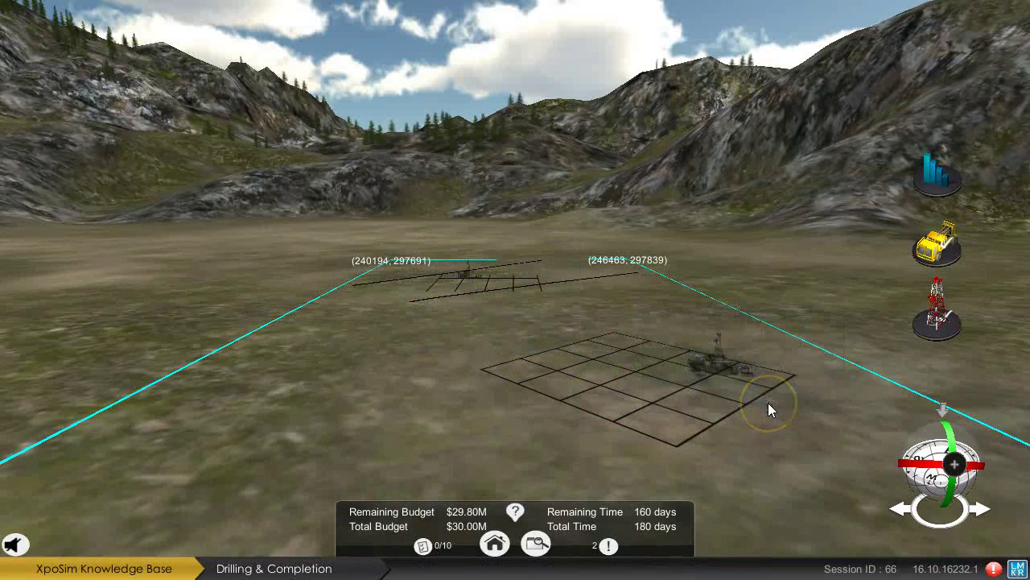
Lay out a new 3D seismic survey grid on the terrain beside the well rig.
click(946, 240)
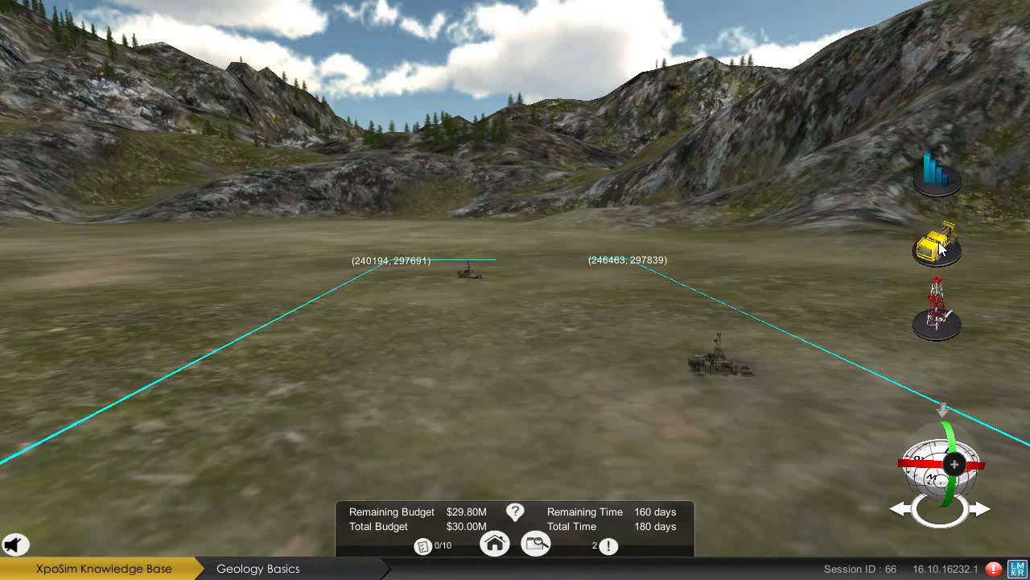
click(938, 242)
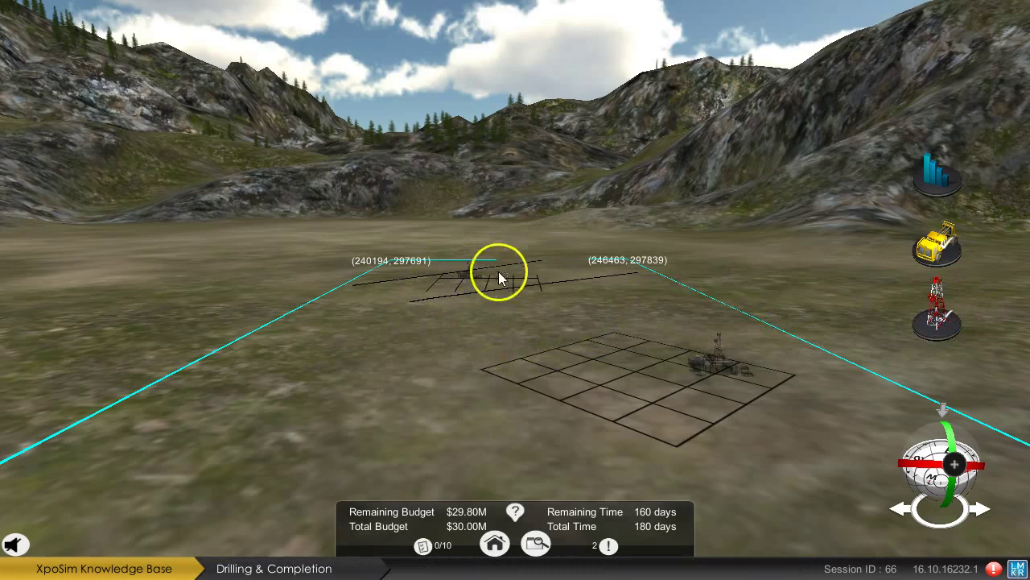
scroll(498, 272, up, 3)
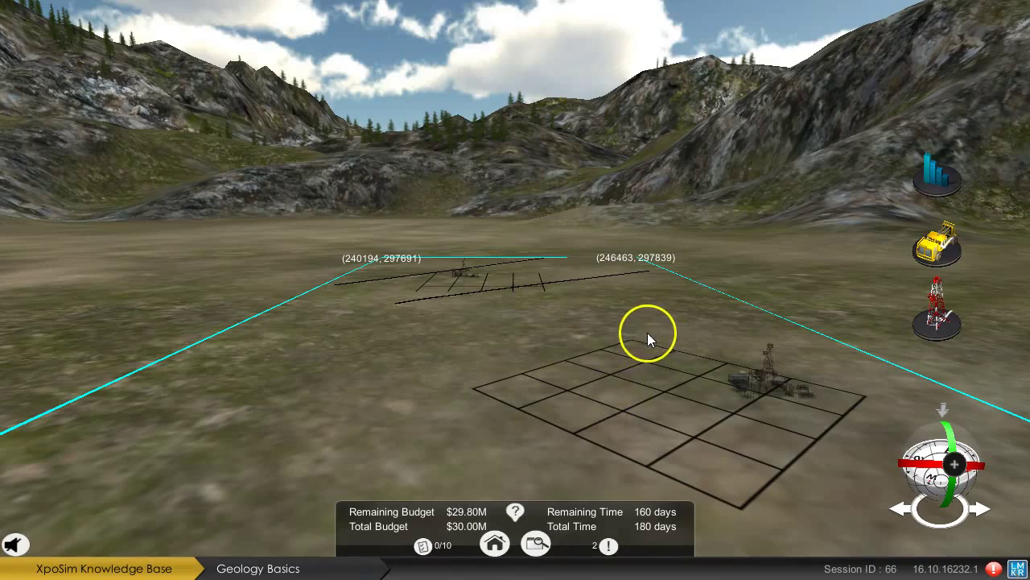
scroll(649, 331, up, 5)
scroll(655, 290, up, 5)
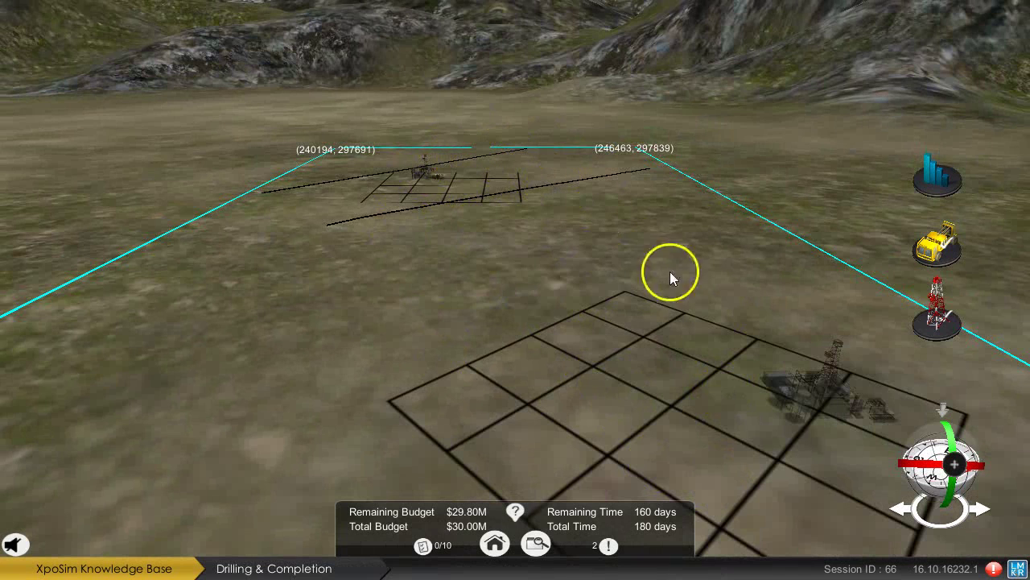
scroll(778, 330, down, 2)
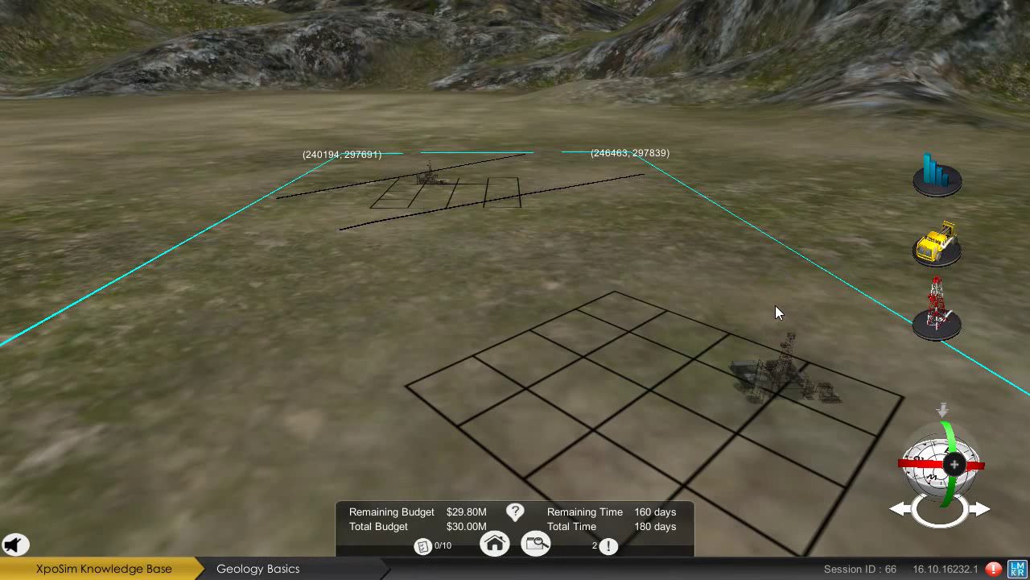
Acquire 3D Survey 2 and Prospect Well 1, then check the objectives list showing 1 of 10 done.
click(621, 388)
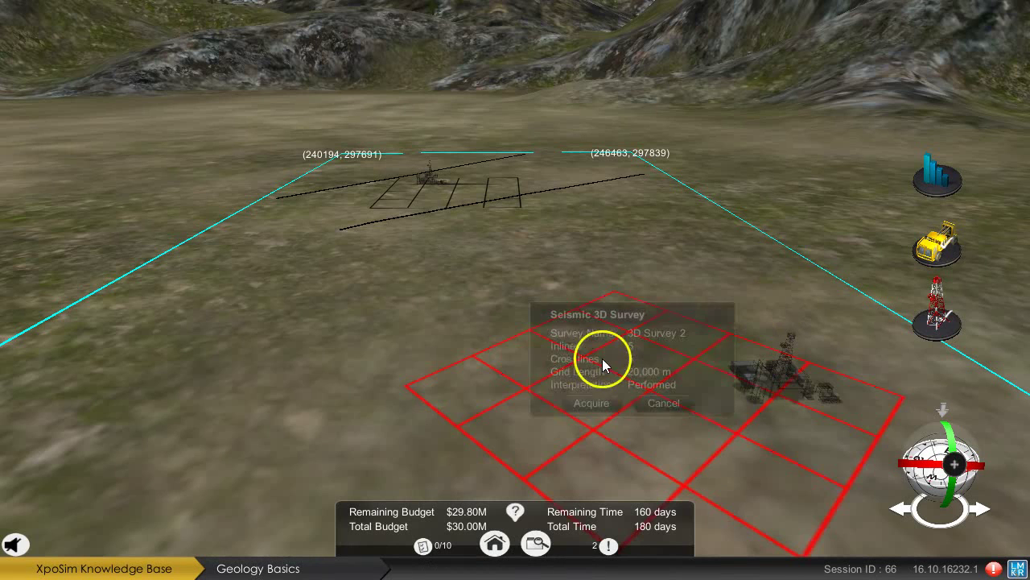
click(592, 404)
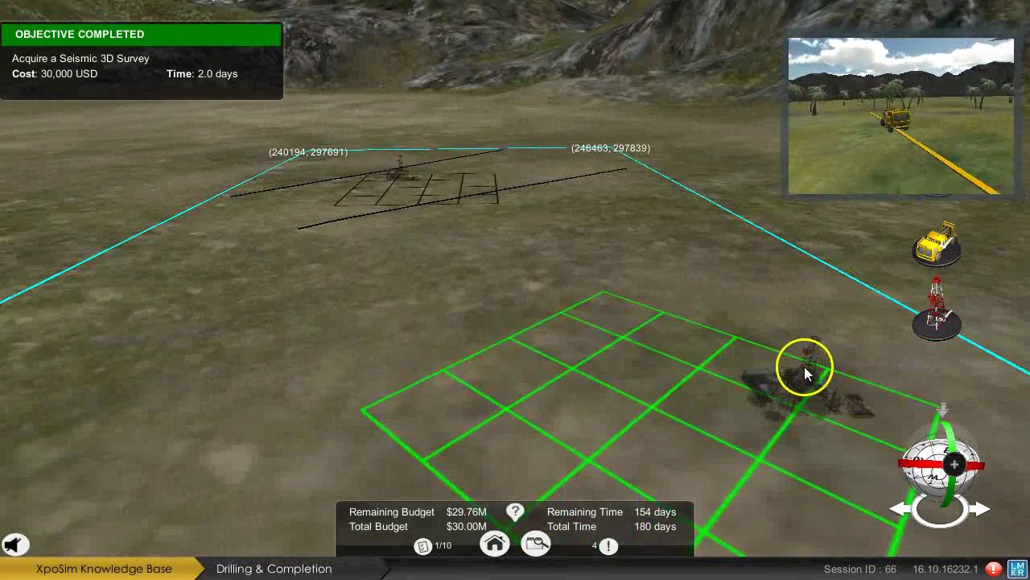
click(804, 370)
click(791, 416)
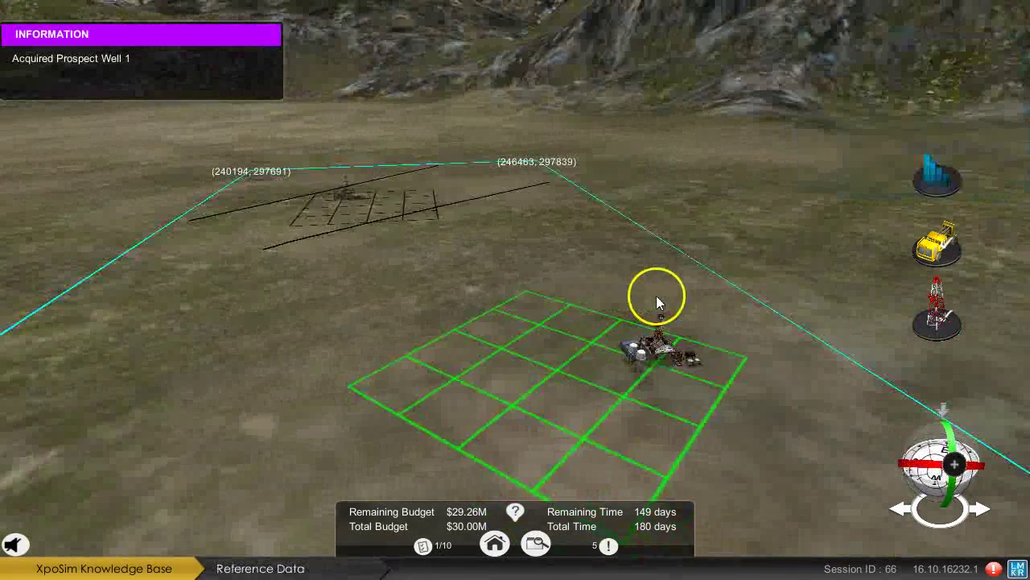
click(432, 548)
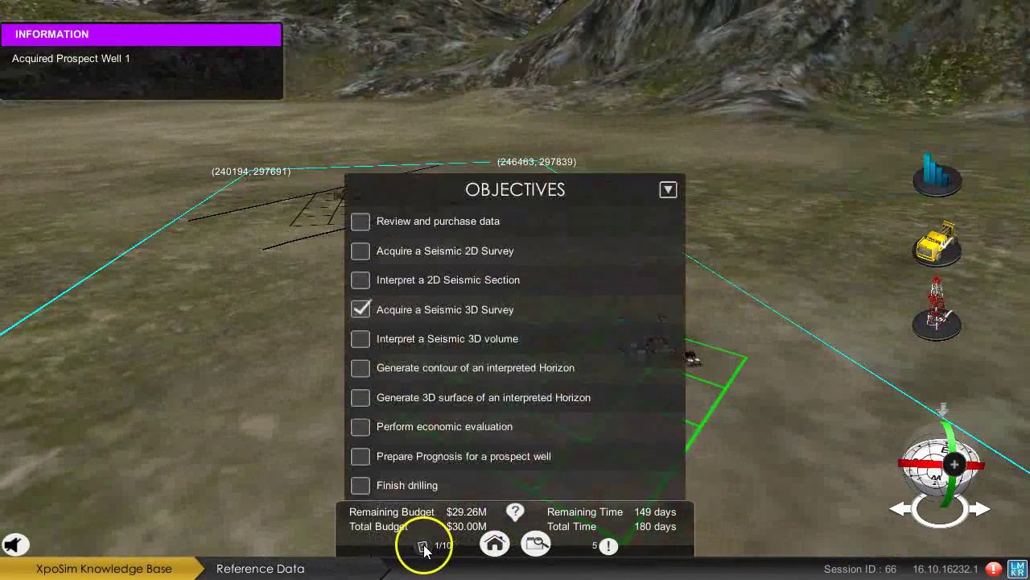
click(433, 545)
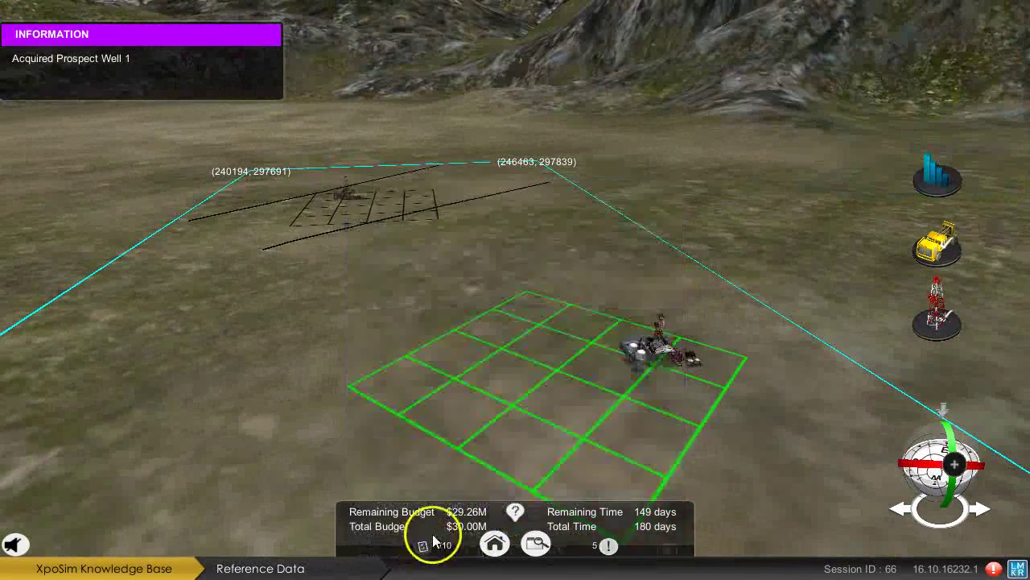
Run the prospect's economic evaluation and review its yearly projections and net volume decline curve.
click(933, 170)
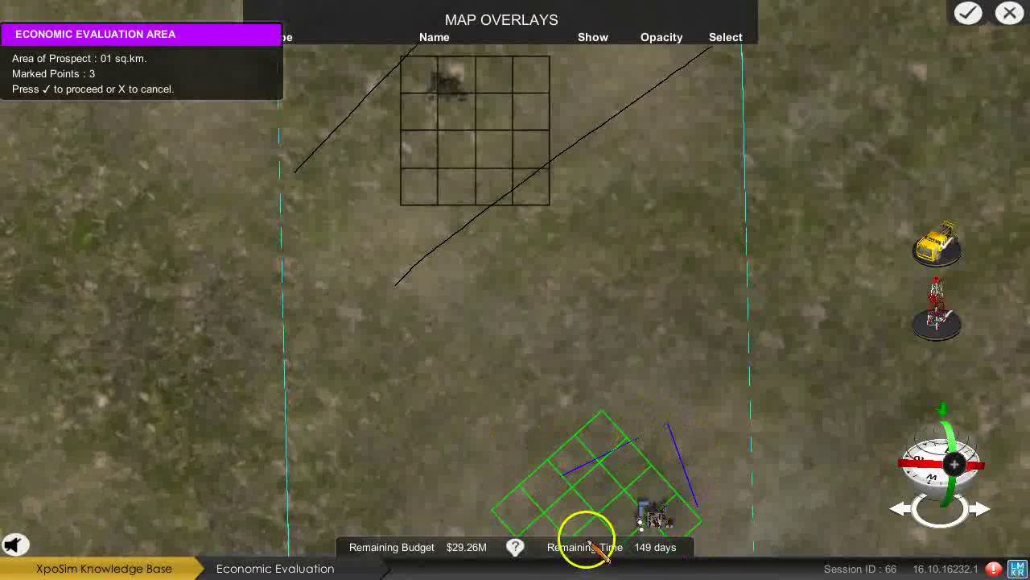
click(969, 12)
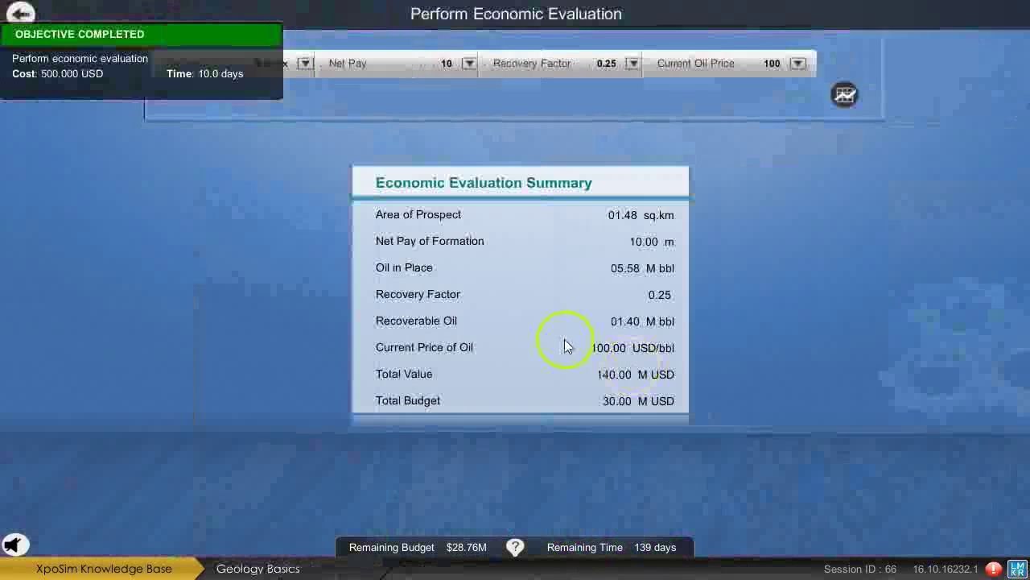
click(847, 100)
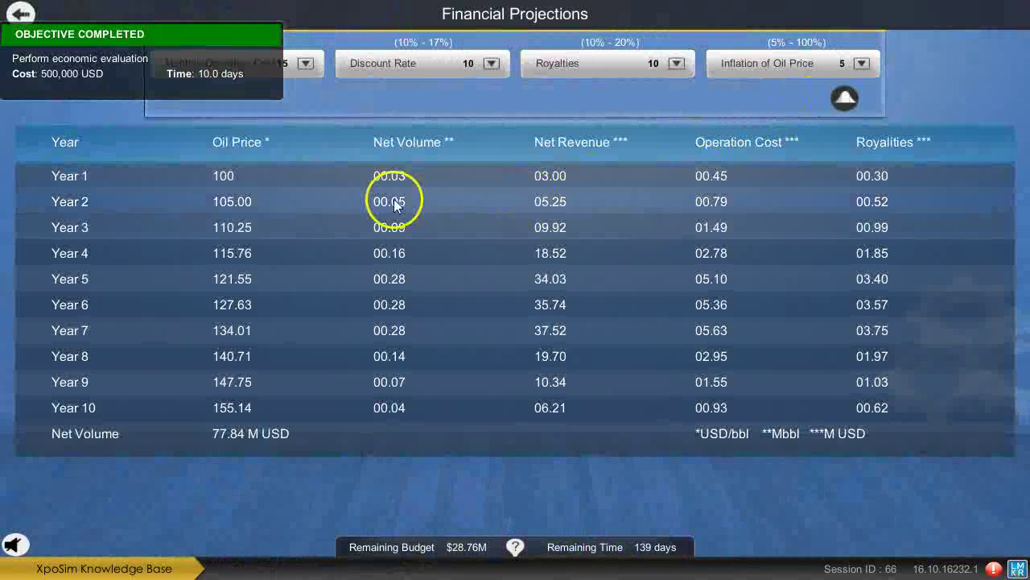
click(843, 100)
Return to the field and load the 3D seismic volume, showing Crossline No 1.
click(22, 19)
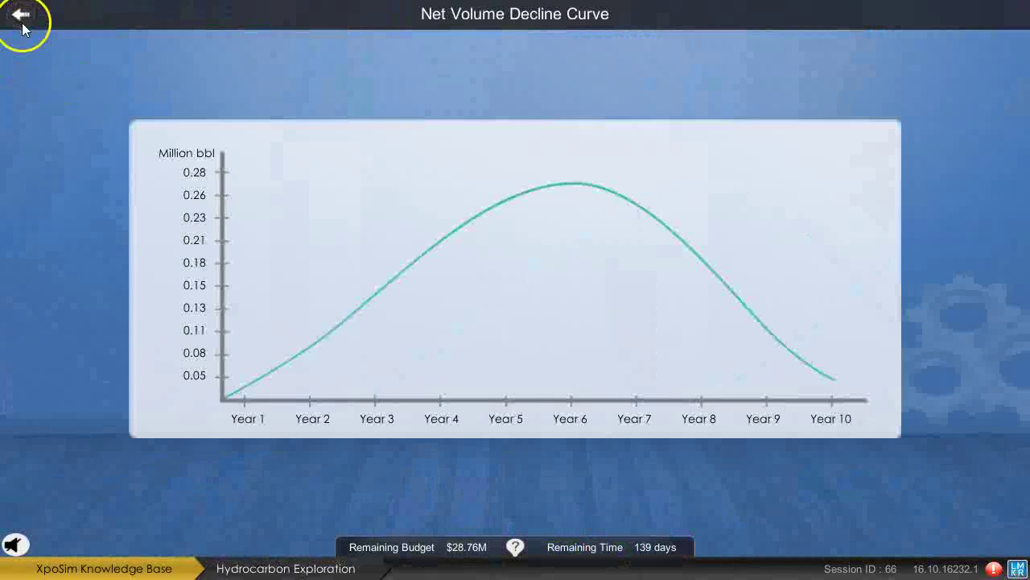
click(22, 21)
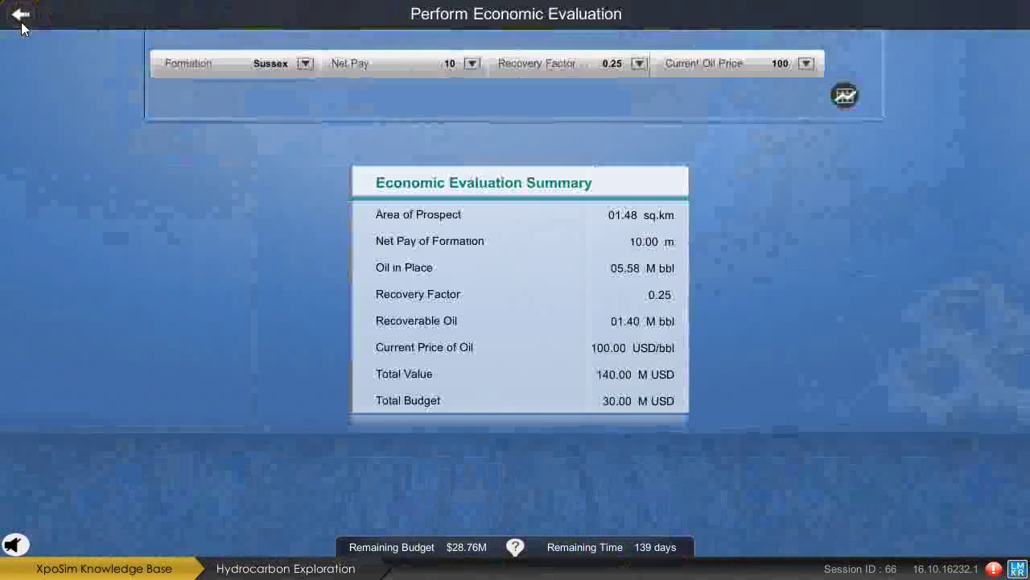
click(22, 19)
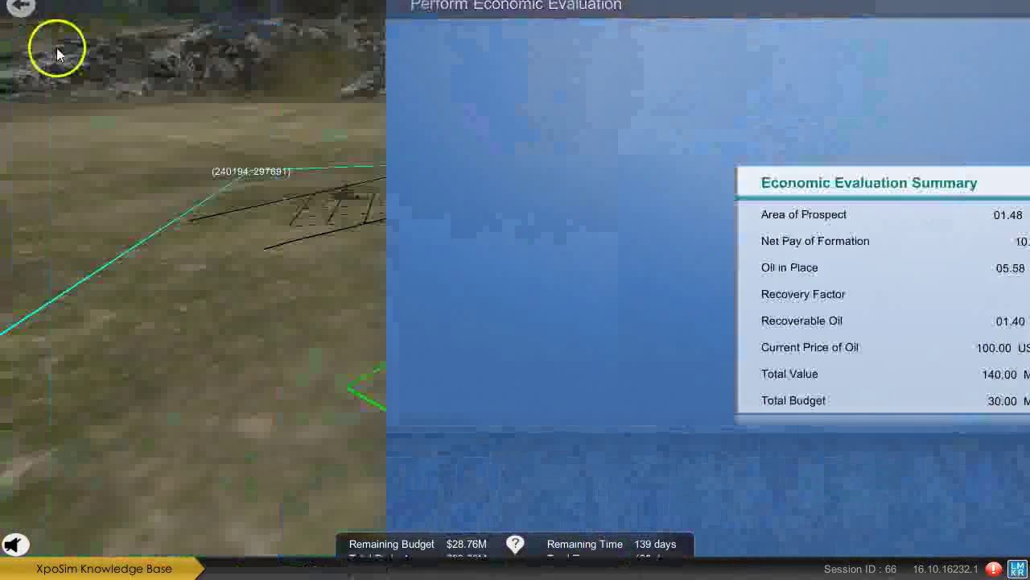
click(563, 361)
click(557, 407)
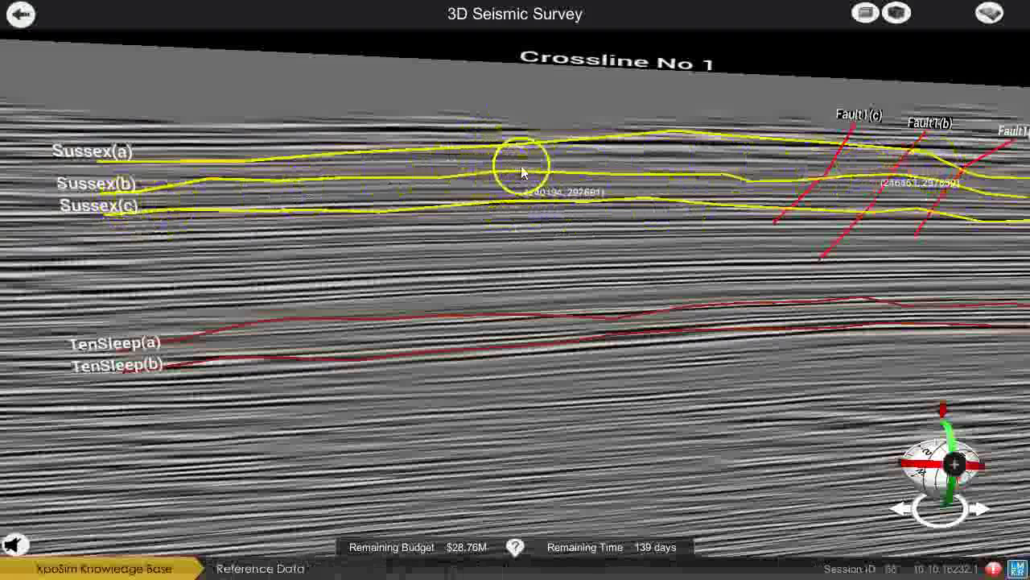
Pick the Sussex(b) and TenSleep(b) horizons on the first seismic section.
click(557, 177)
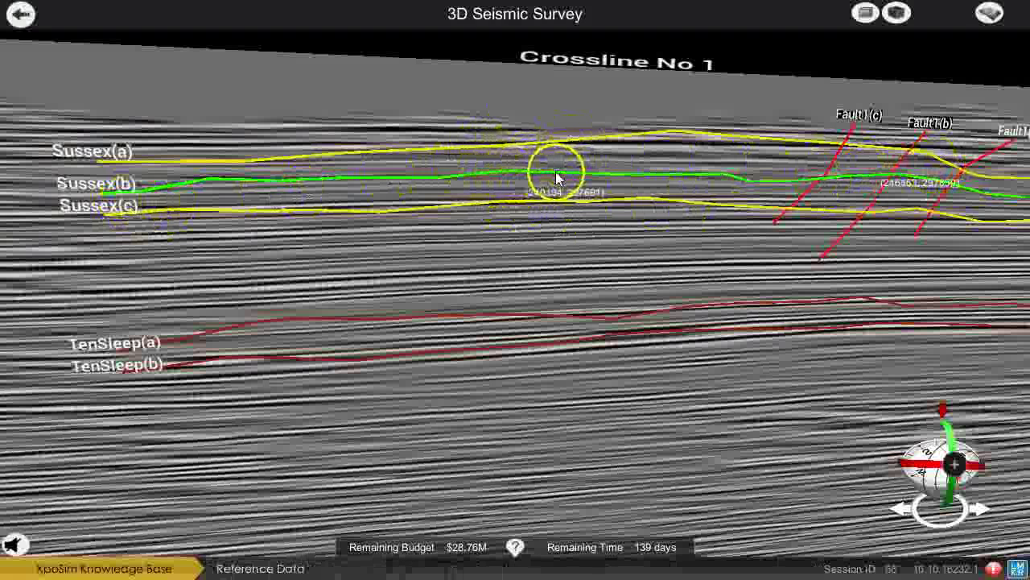
drag(837, 268, 697, 271)
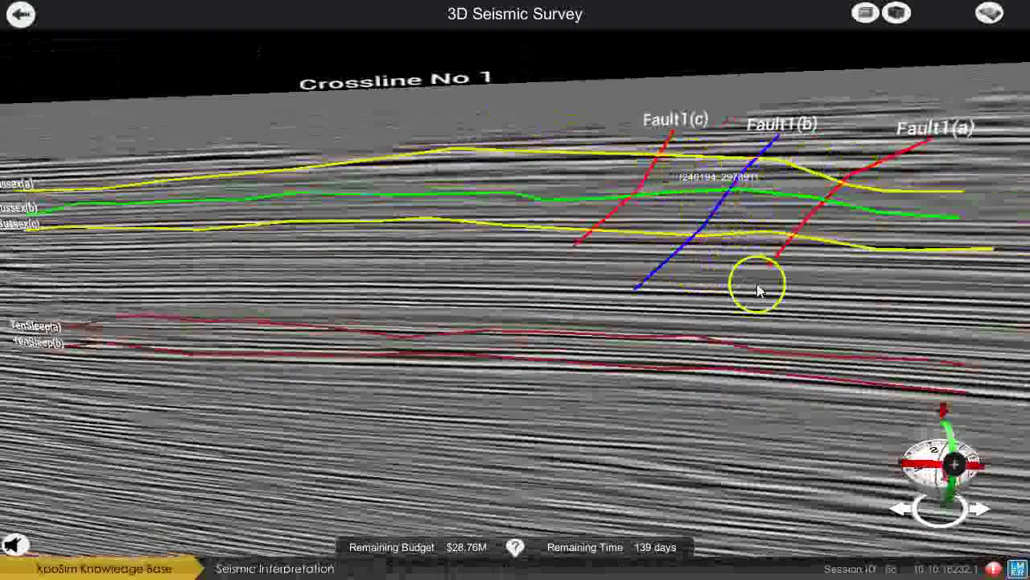
drag(759, 287, 430, 299)
click(302, 262)
scroll(602, 272, down, 5)
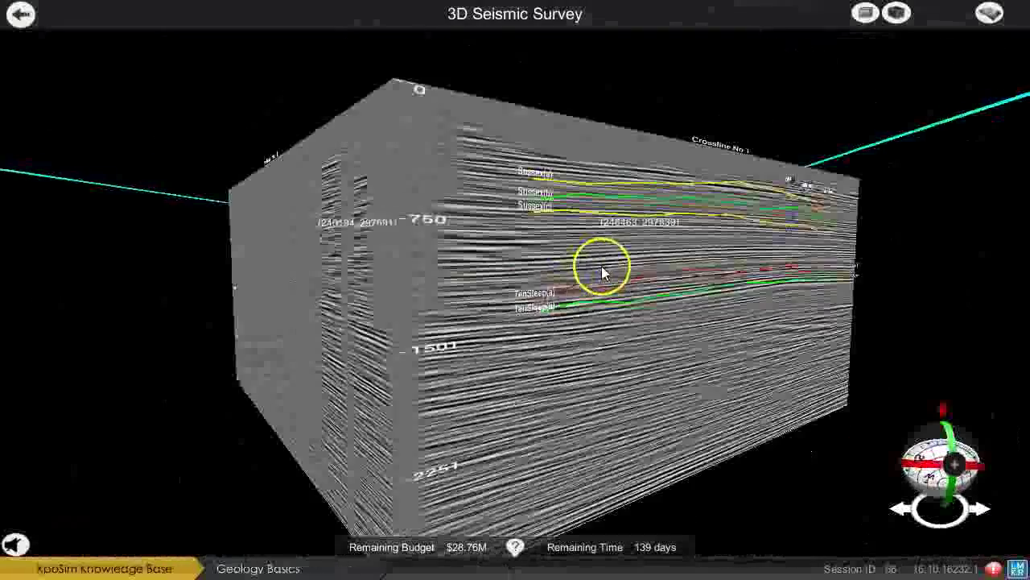
drag(773, 276, 614, 362)
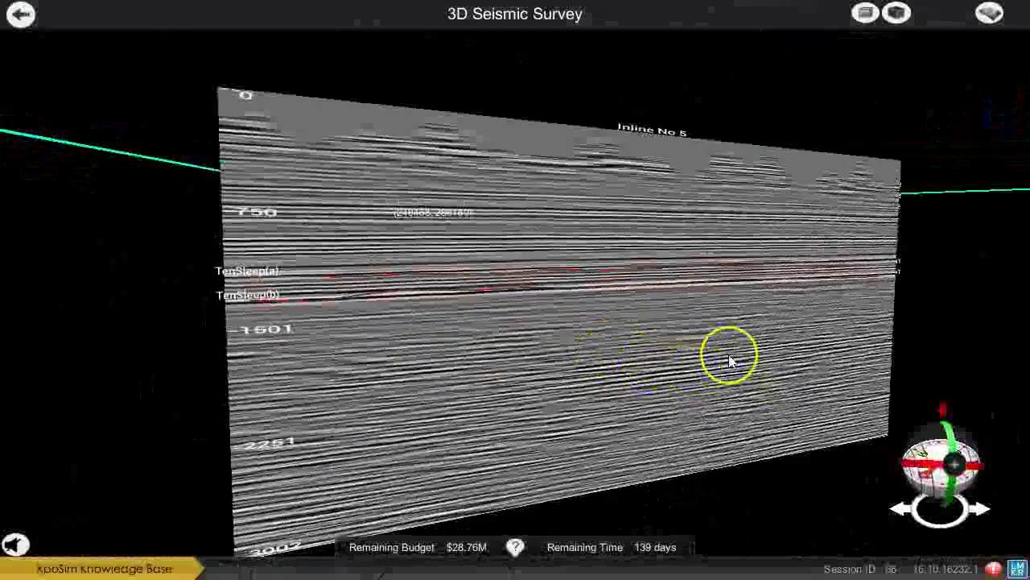
scroll(746, 359, up, 5)
Pick the Sussex(b) and TenSleep(b) horizons on Crossline No 5 and return to the field.
click(652, 262)
drag(651, 265, 105, 274)
drag(745, 269, 561, 274)
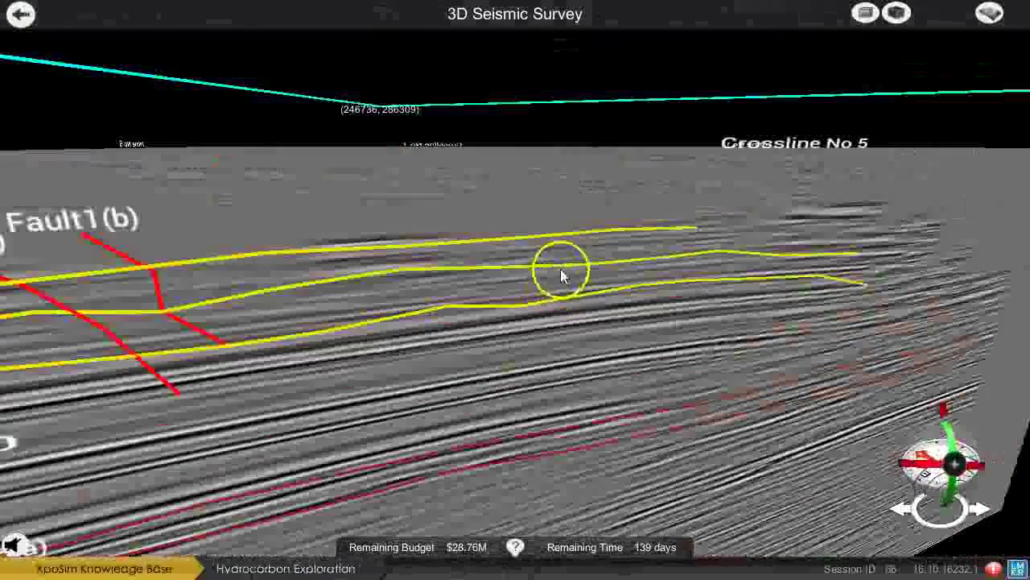
drag(584, 344, 641, 326)
scroll(641, 322, down, 5)
scroll(643, 334, up, 5)
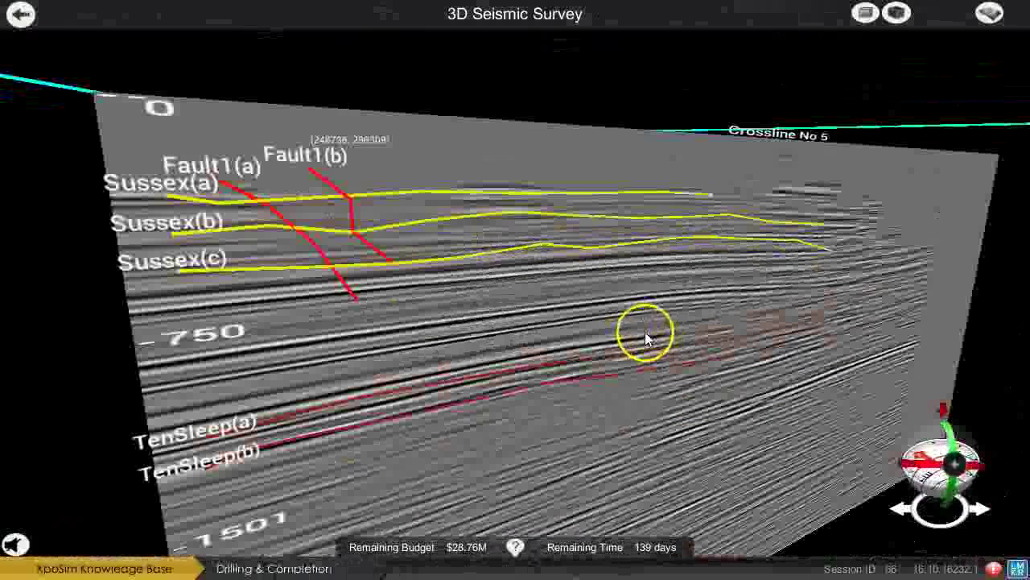
click(567, 214)
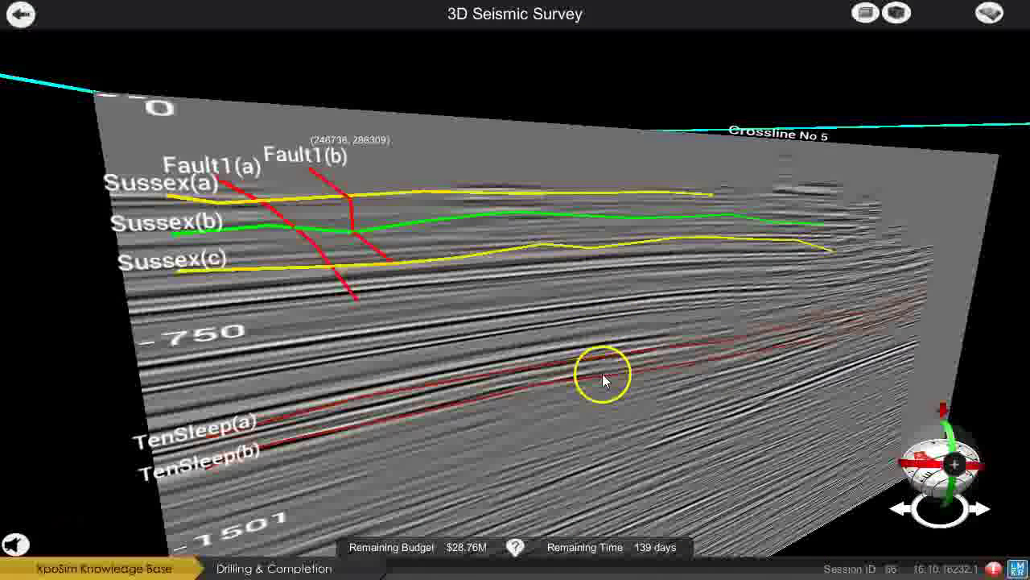
click(617, 377)
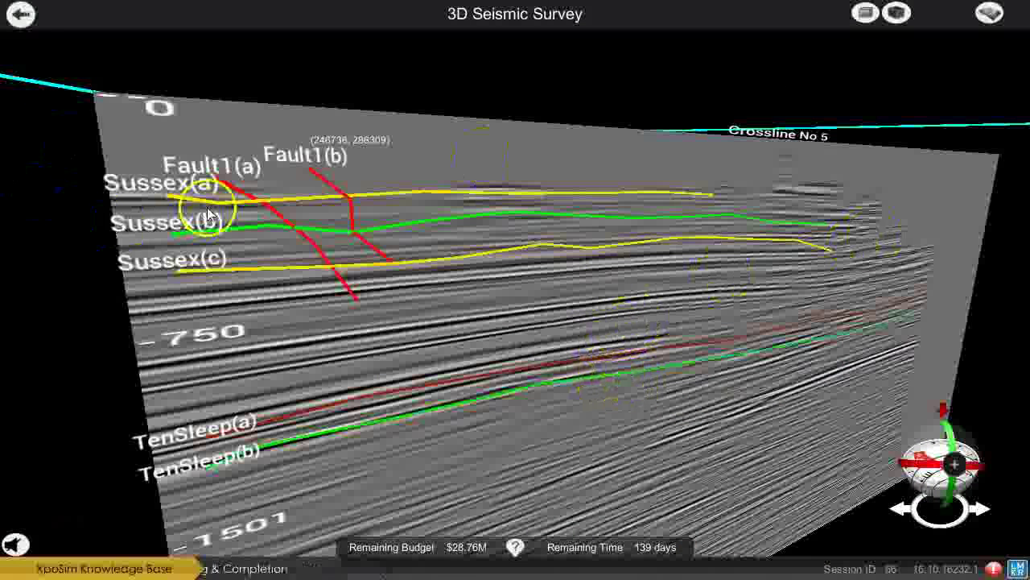
click(23, 22)
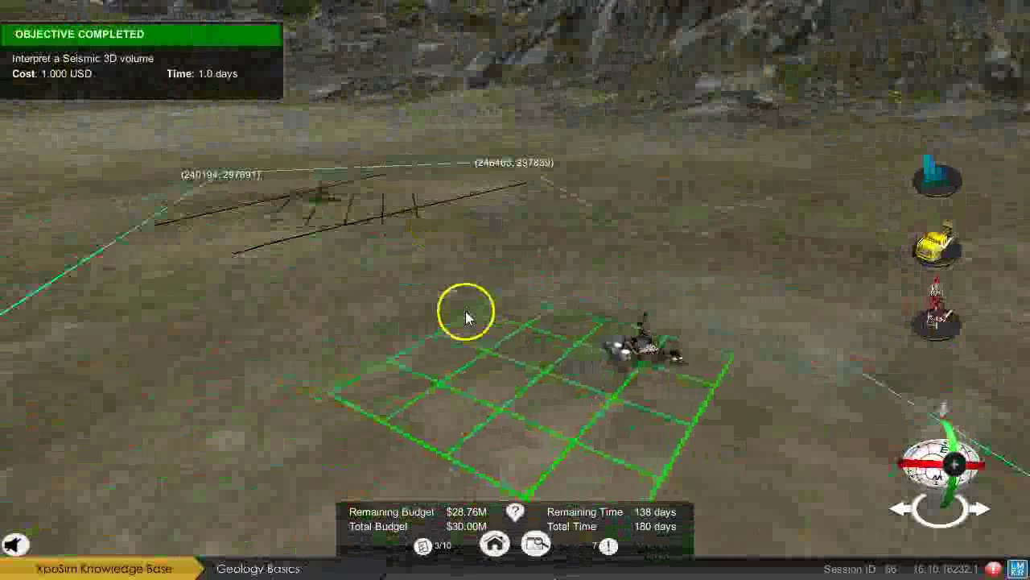
Set Prospect Well 1's prognosis to a Sussex, Pliocene, Conglomerate formation top at 594m.
click(424, 547)
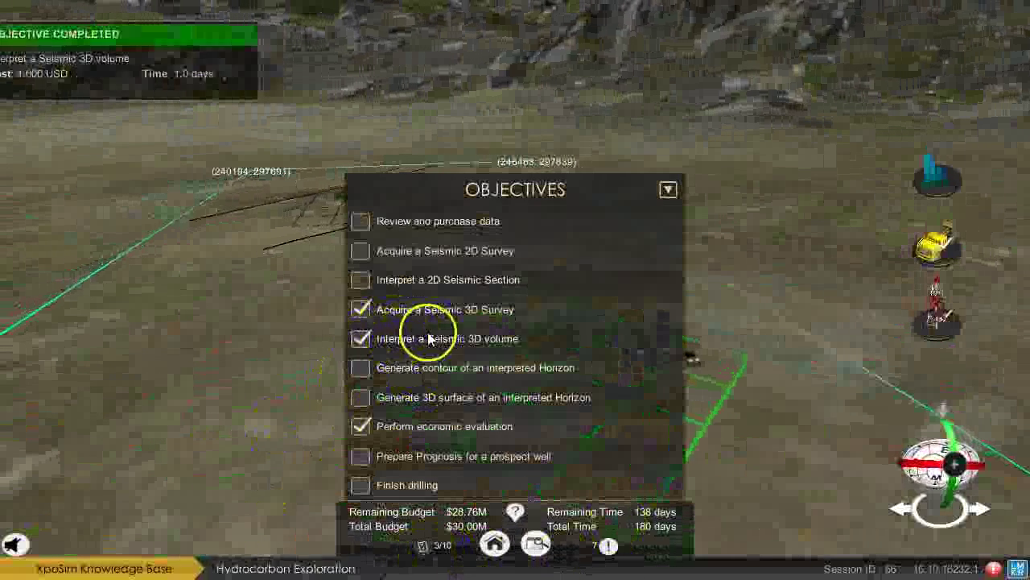
click(427, 552)
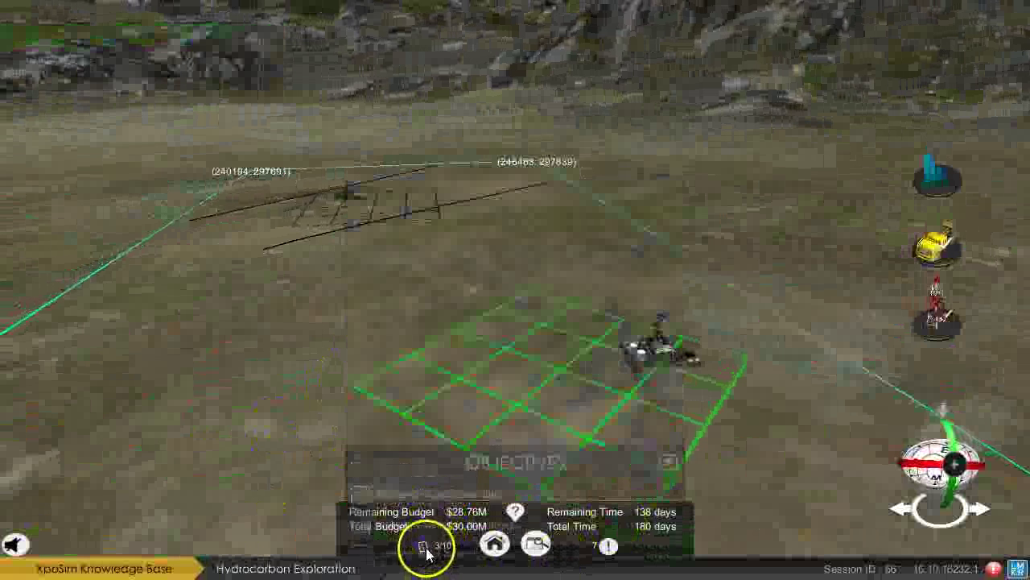
click(649, 342)
click(642, 390)
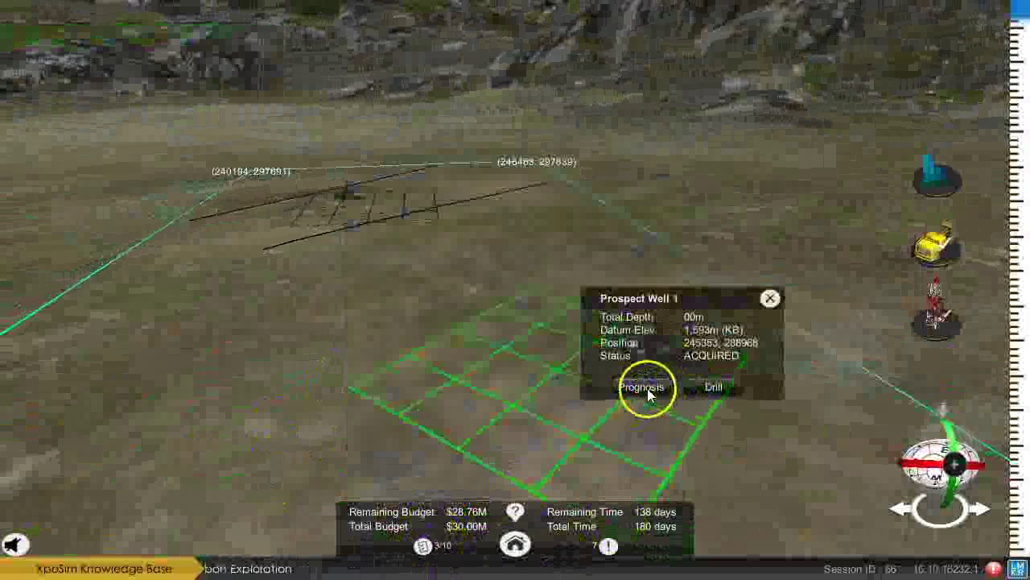
drag(103, 133, 117, 343)
click(762, 116)
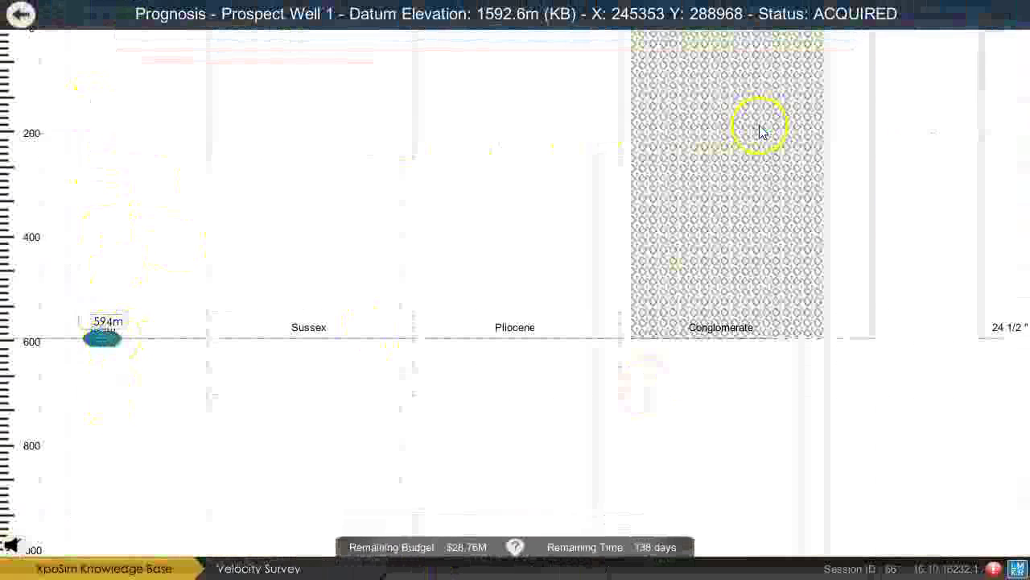
click(17, 16)
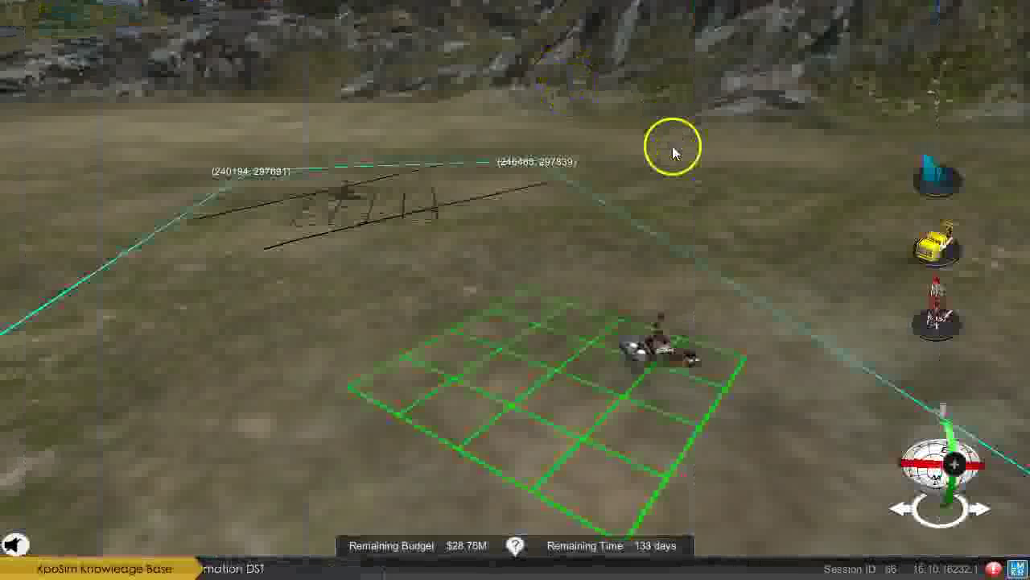
click(660, 364)
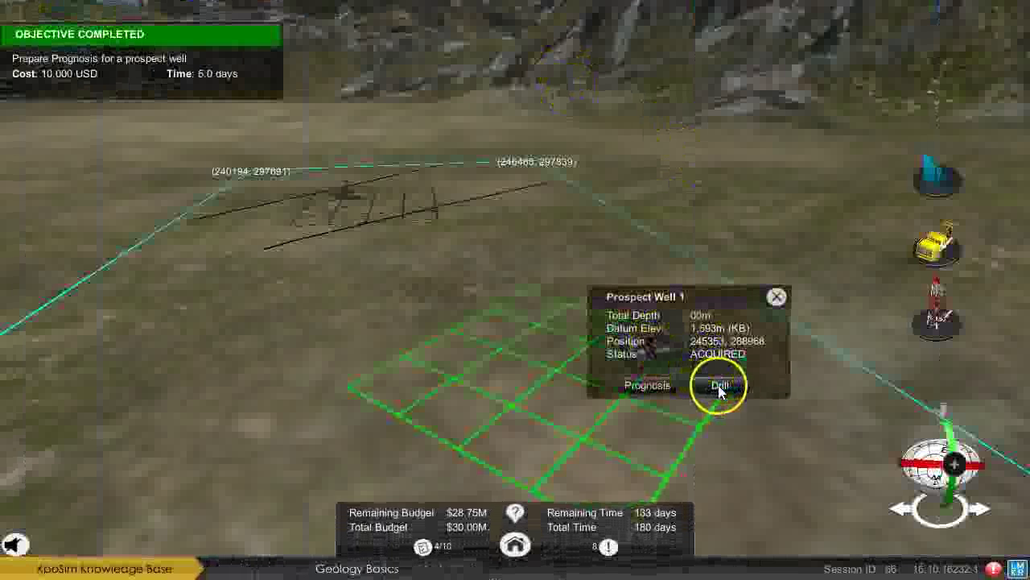
Drill Prospect Well 1 down to 614m.
click(720, 384)
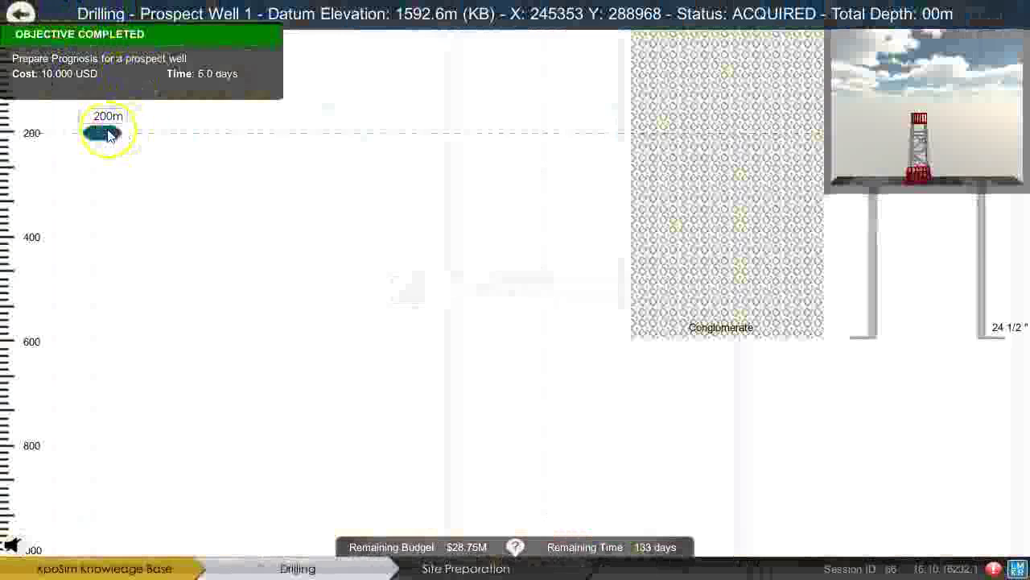
mouse_move(111, 126)
mouse_down()
mouse_move(152, 403)
mouse_move(131, 357)
mouse_up()
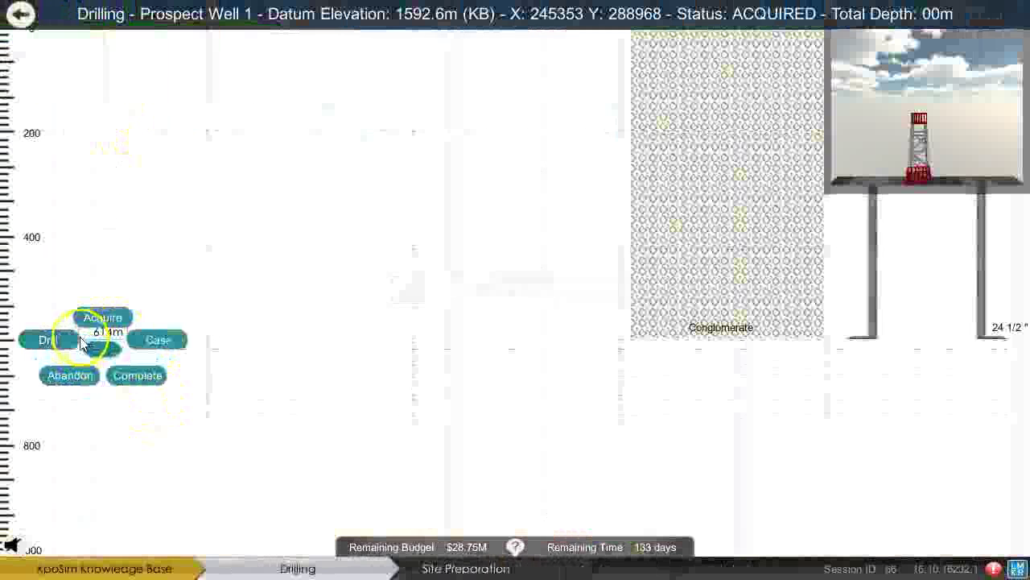
click(75, 341)
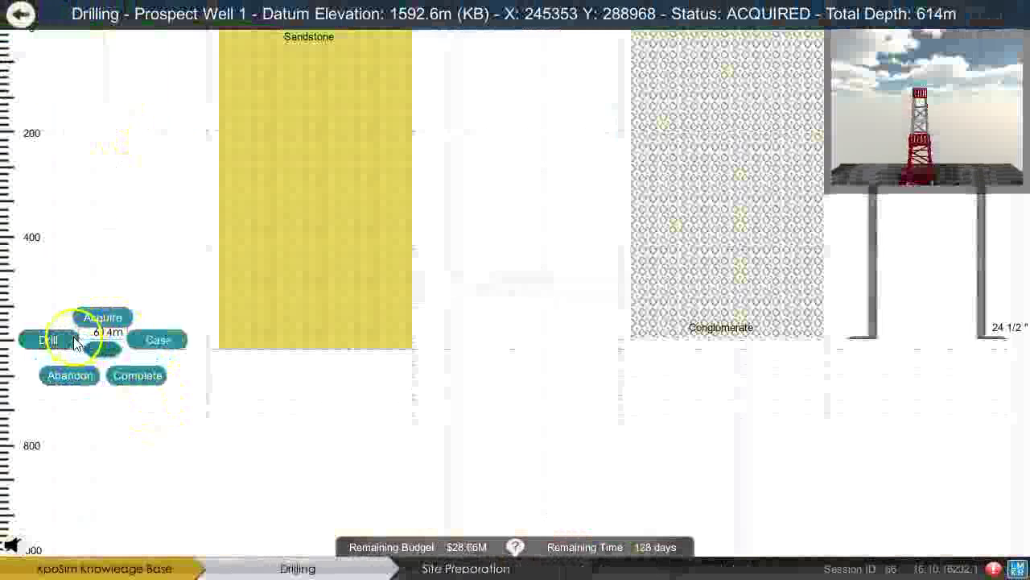
Run wireline logs including the SDEV (DEG) and HAZI (DEG) curves.
click(119, 326)
click(558, 225)
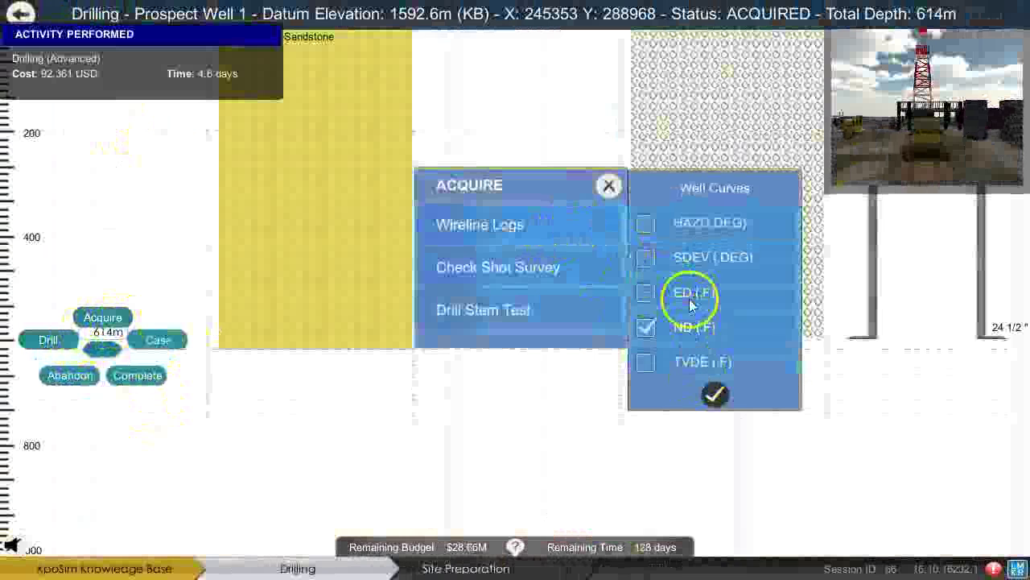
click(701, 251)
click(690, 219)
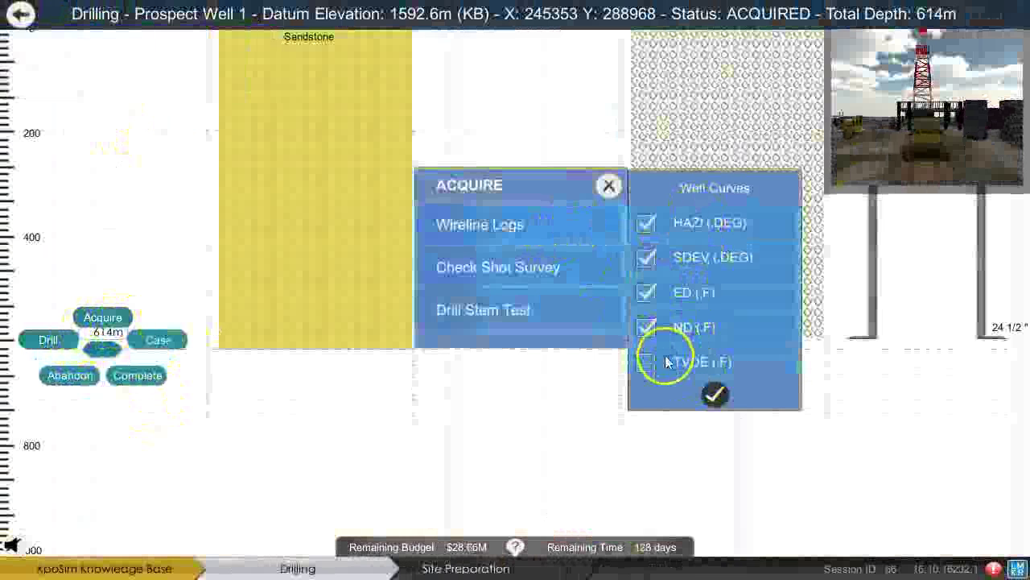
click(714, 392)
Case and cement the hole with 24 1/2" casing and return to the 3-D site view.
click(159, 340)
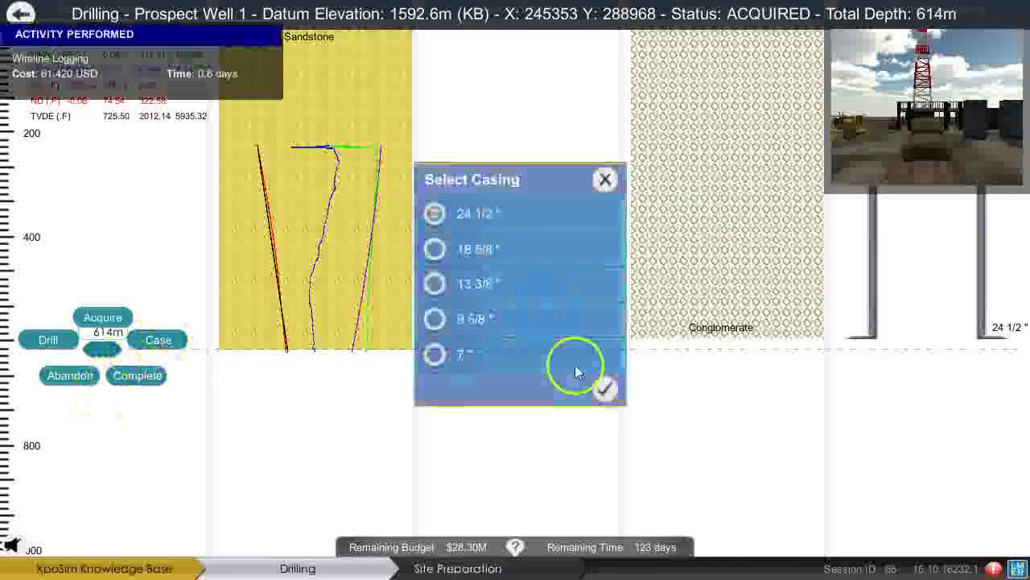
click(605, 389)
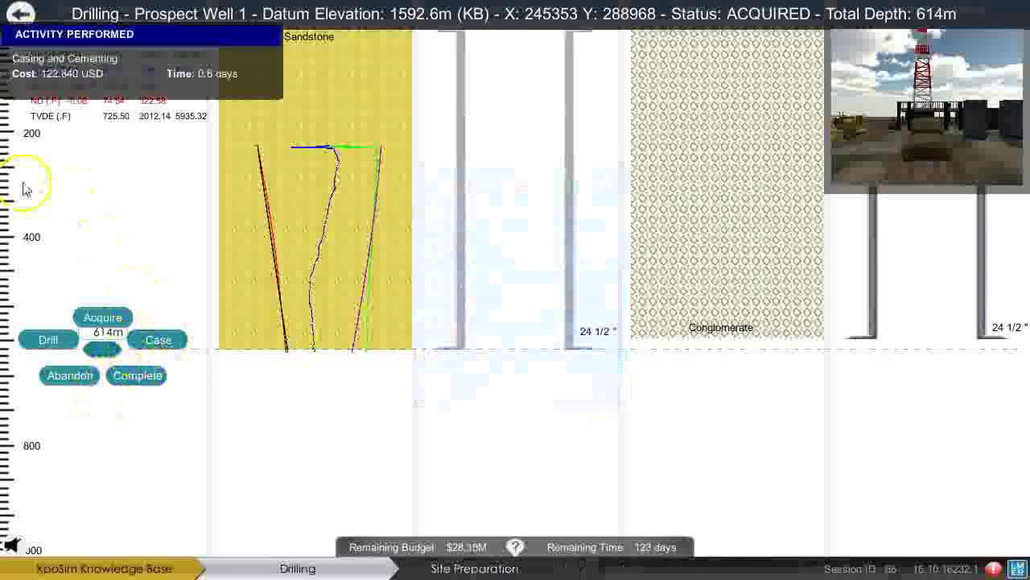
click(20, 17)
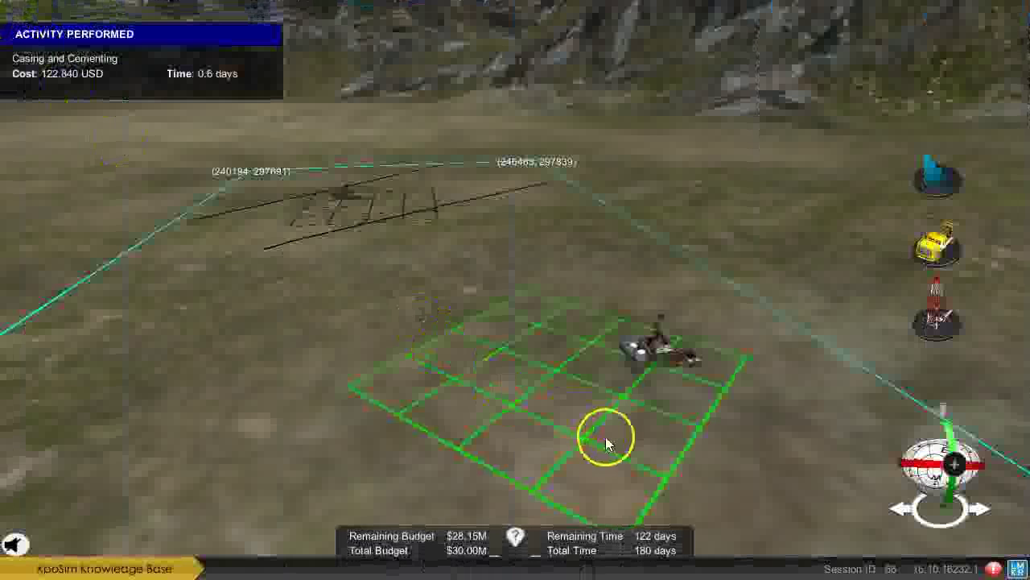
click(493, 548)
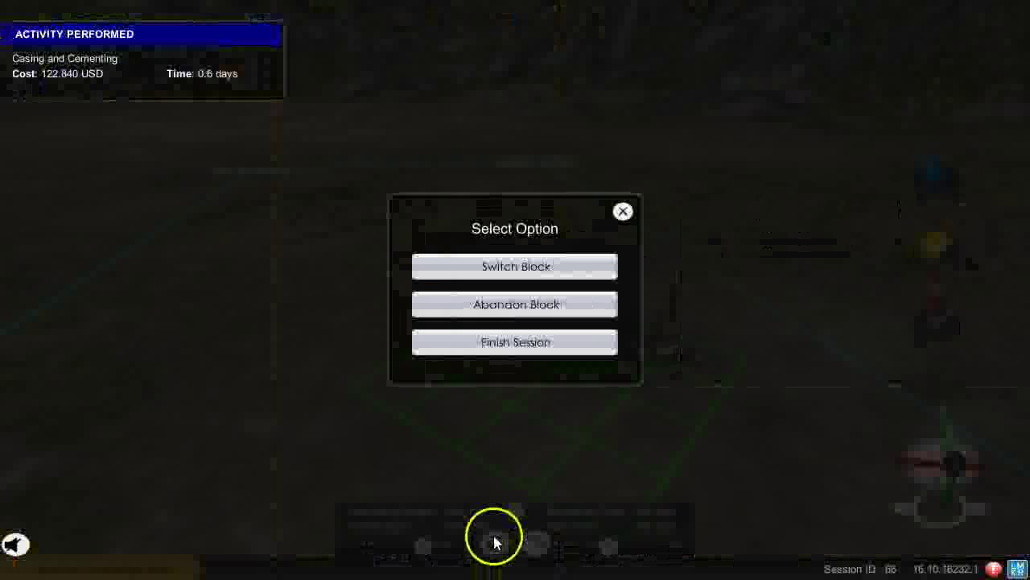
Switch to the next block, the snowy field.
click(506, 263)
click(494, 278)
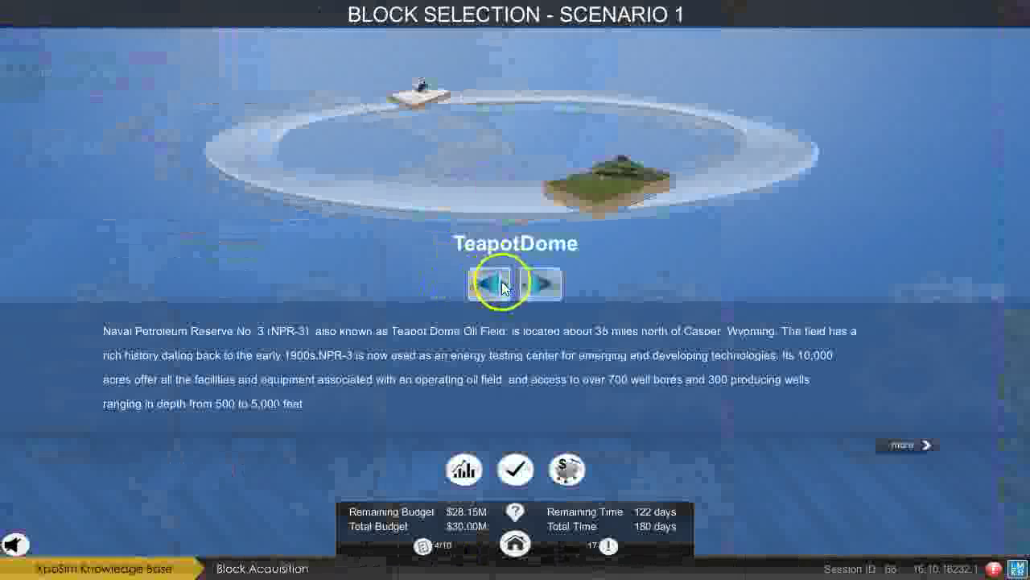
click(515, 469)
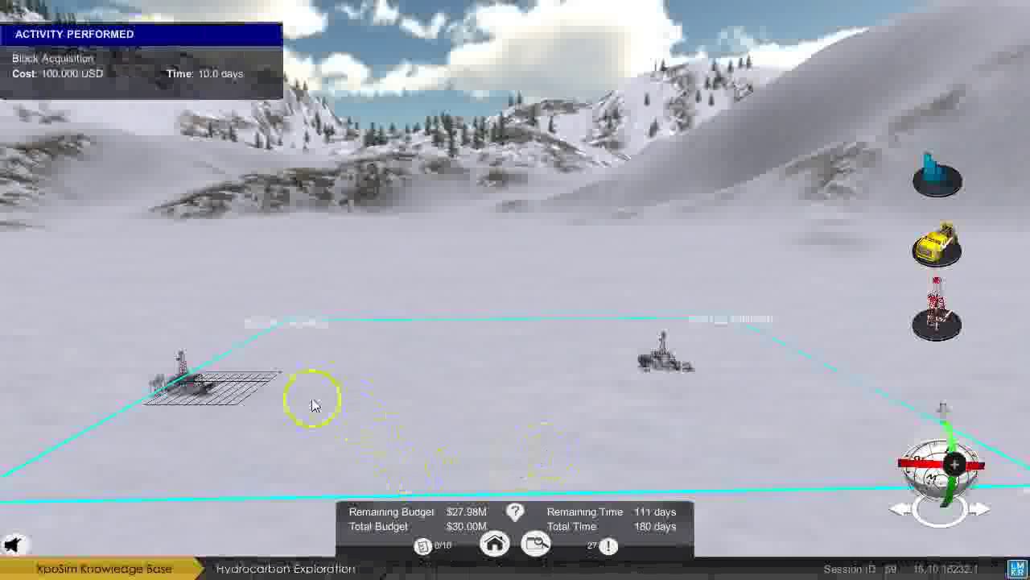
mouse_move(286, 391)
mouse_down()
mouse_move(318, 391)
mouse_move(198, 391)
mouse_move(329, 391)
mouse_move(283, 390)
mouse_up()
Acquire Prospect Well 1 and the 3D seismic survey in the new block.
click(271, 378)
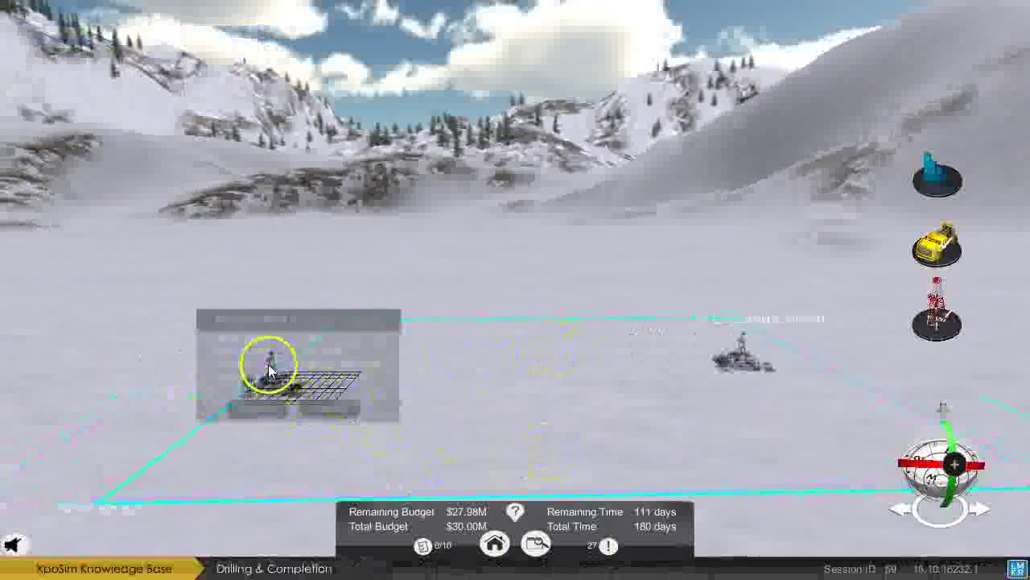
click(270, 407)
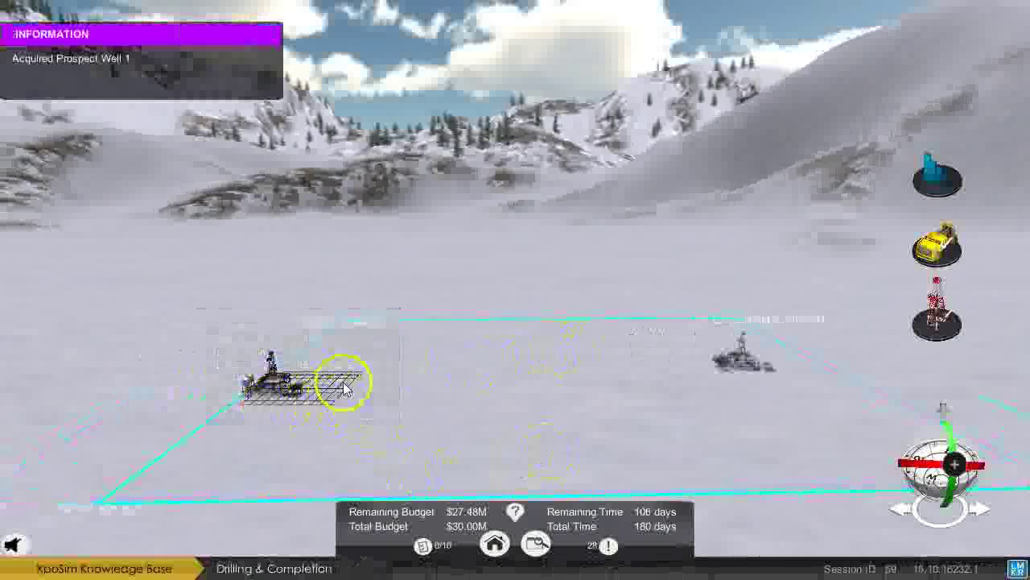
click(341, 384)
click(330, 423)
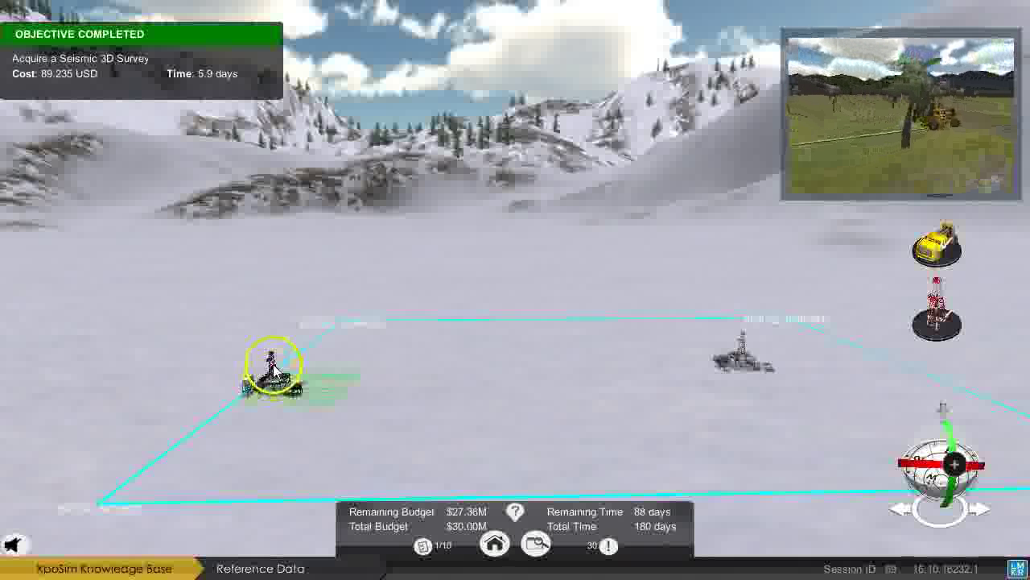
Prepare the well's prognosis with MFS11, Pliocene, Conglomerate down to 693m.
drag(329, 349, 236, 368)
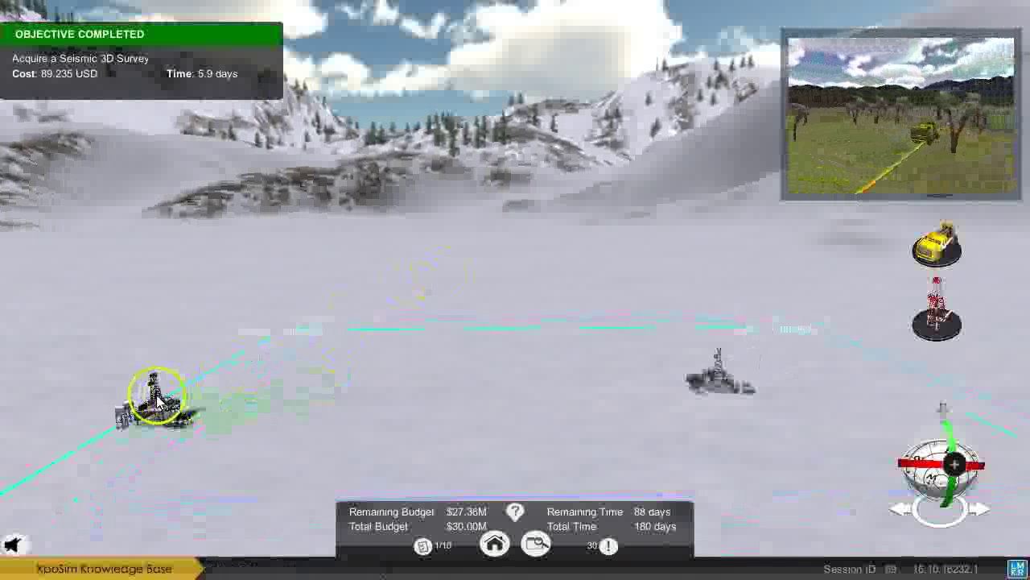
click(171, 401)
click(144, 438)
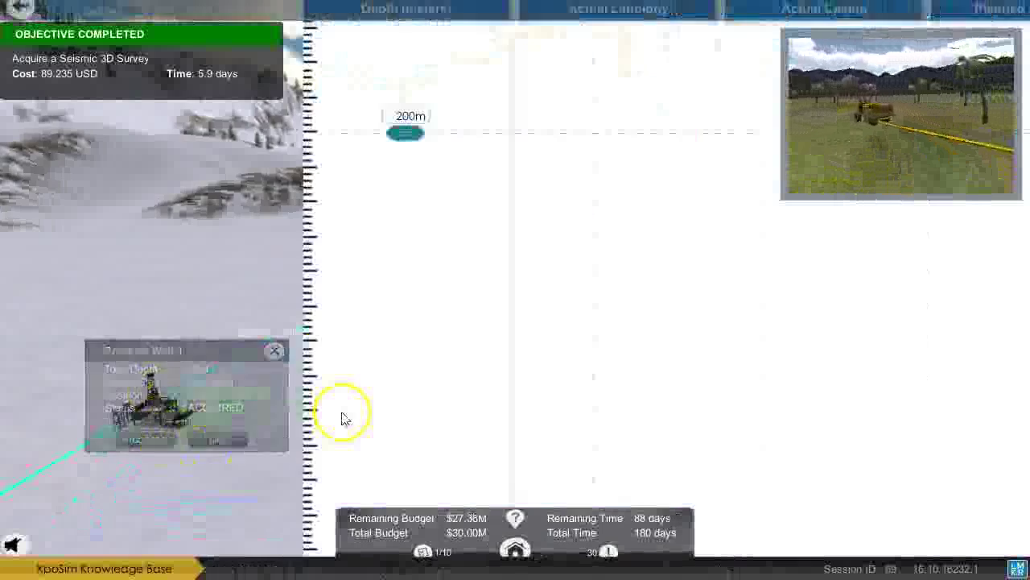
drag(152, 173, 138, 394)
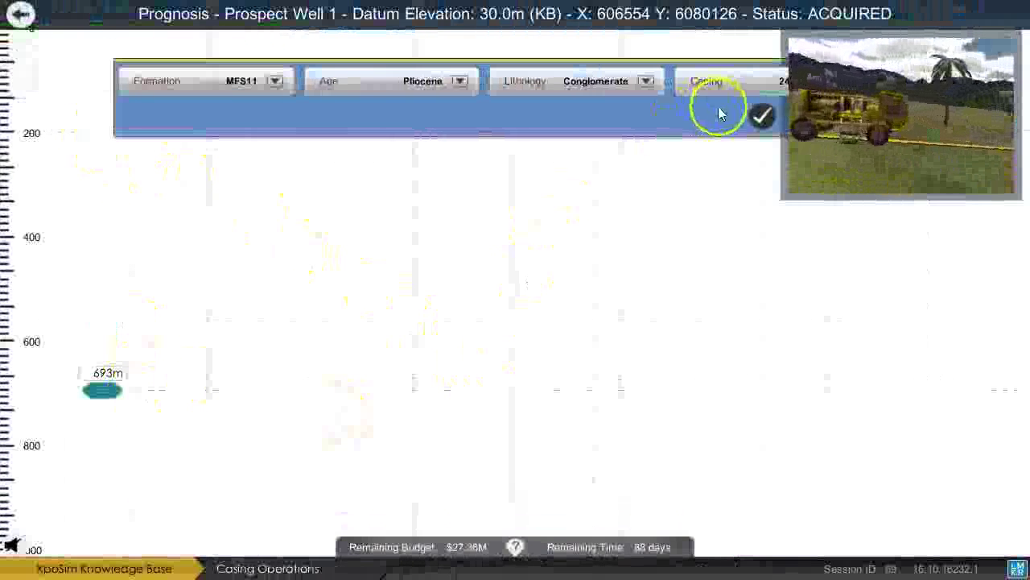
click(761, 114)
click(20, 15)
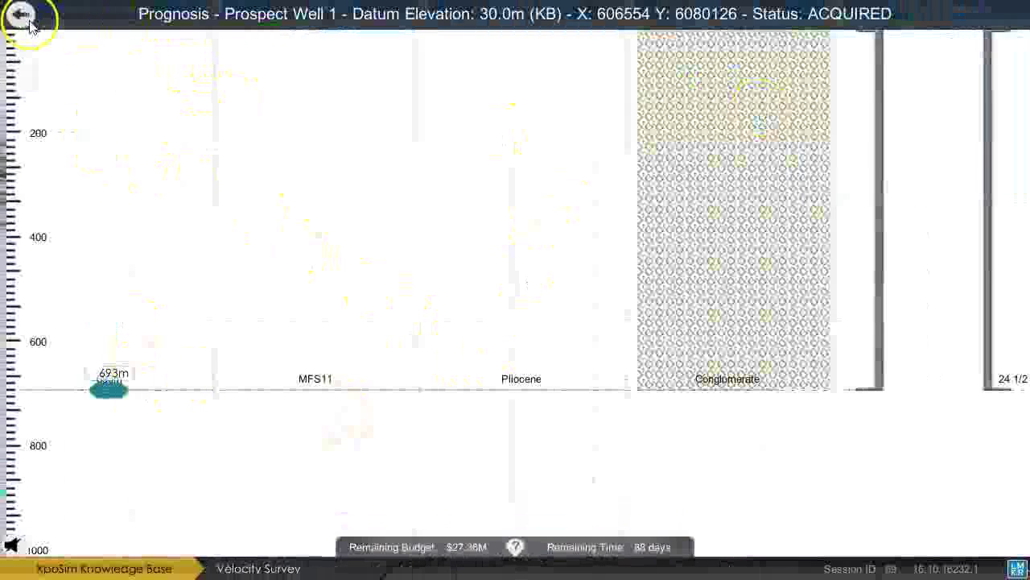
Drill Prospect Well 1 down to 556m through Sand/Shale.
click(167, 422)
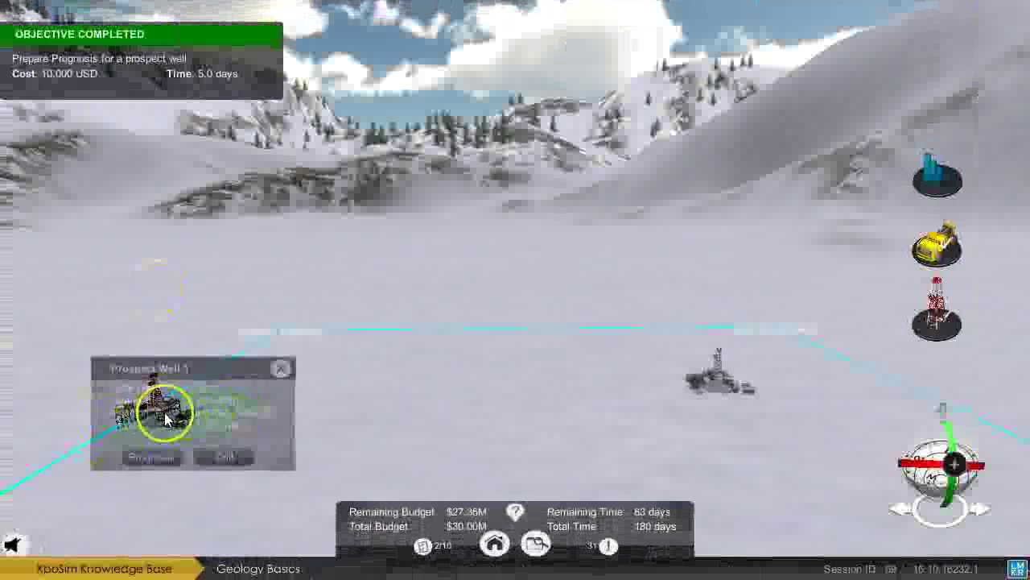
click(230, 453)
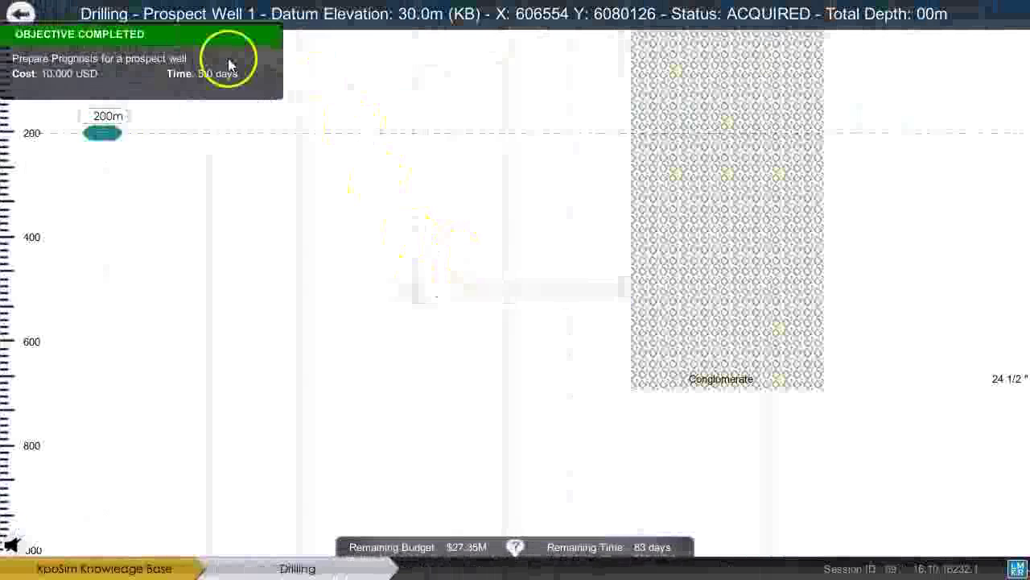
mouse_move(104, 132)
mouse_down()
mouse_move(123, 376)
mouse_move(106, 310)
mouse_up()
click(51, 316)
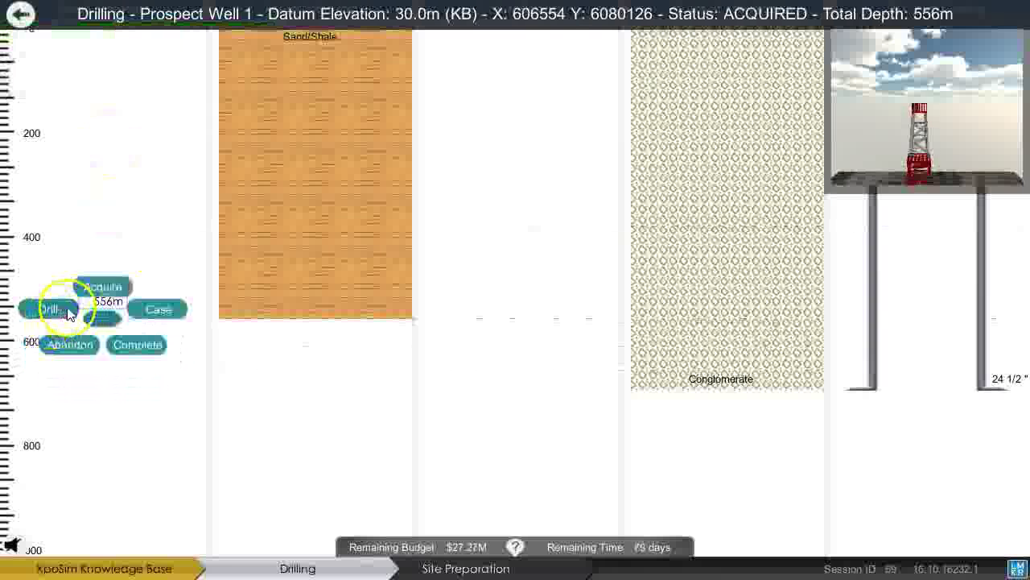
Case the hole with 24 1/2" casing, return to the snowy field and check the objectives.
click(159, 309)
click(603, 389)
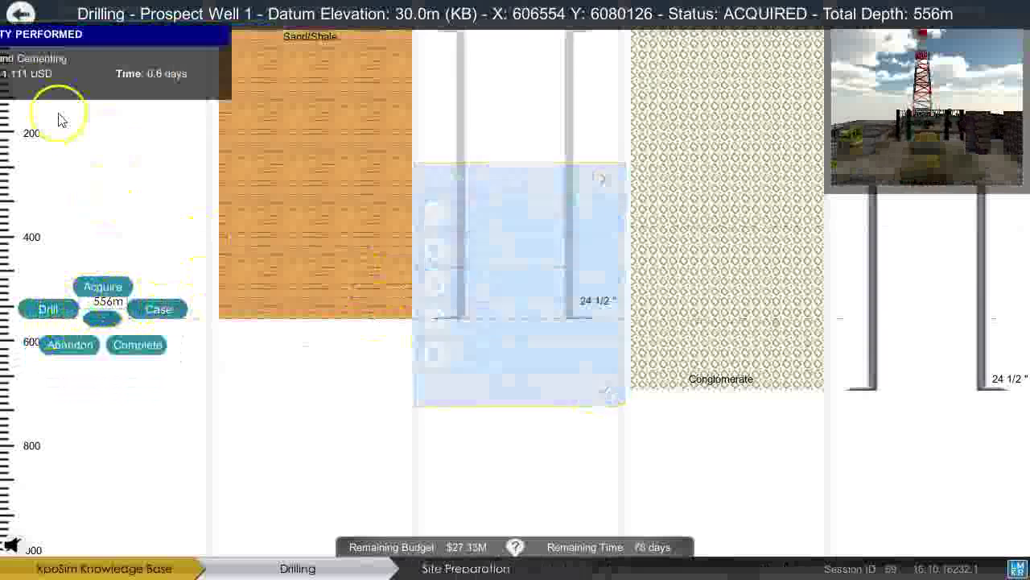
click(20, 14)
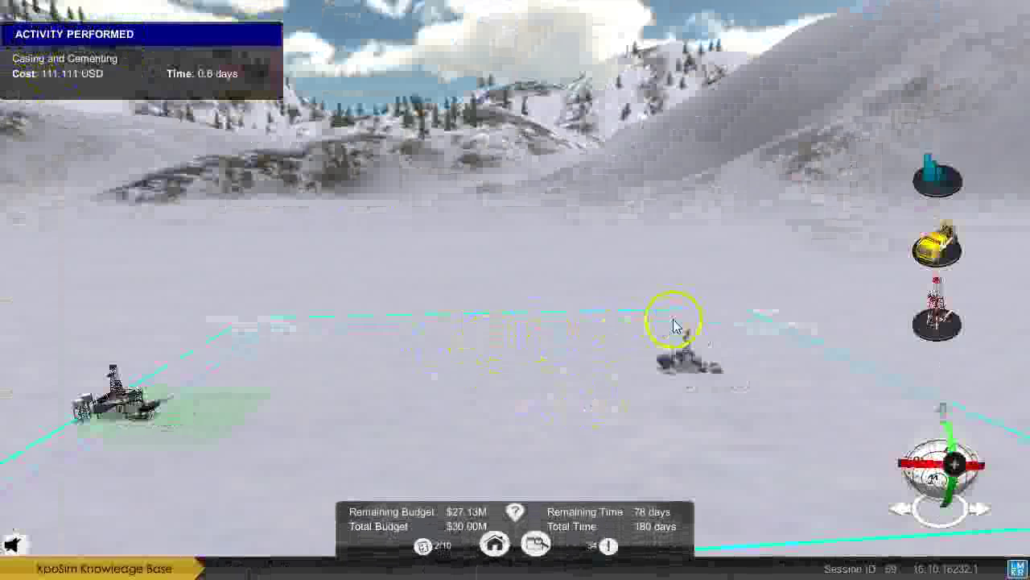
click(419, 550)
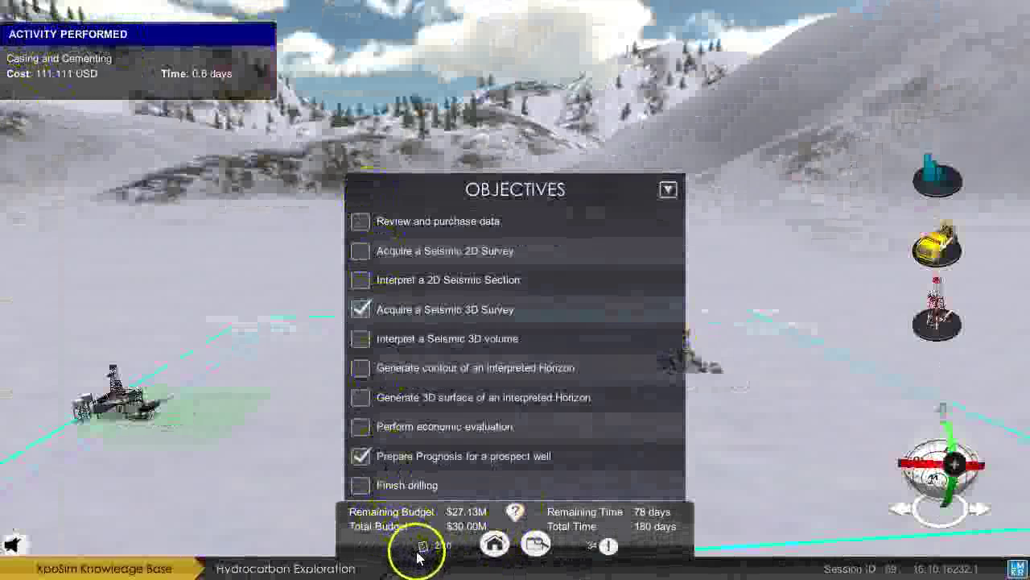
click(421, 548)
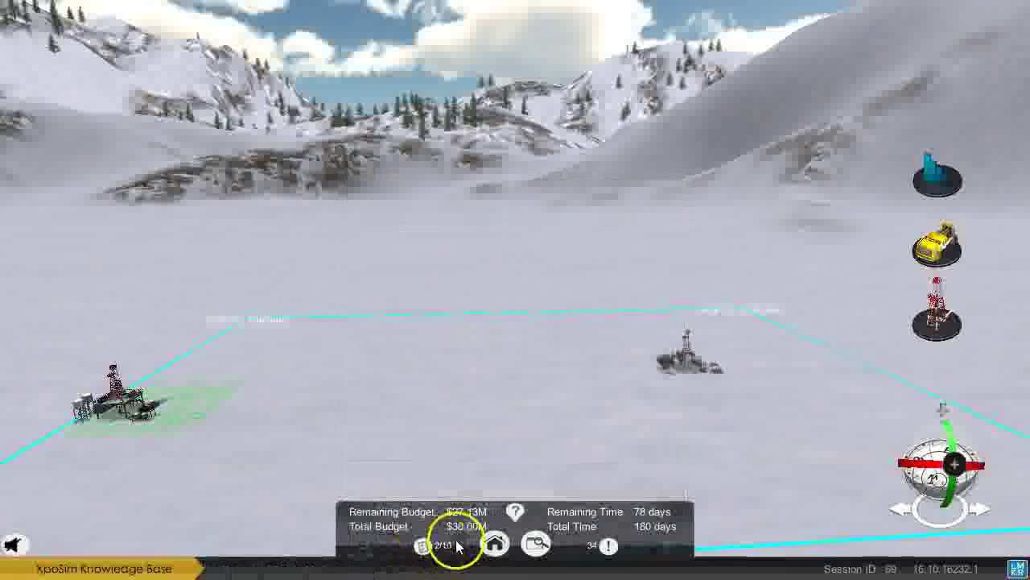
Finish the session and skip the closing video to reach the Score Card.
click(497, 545)
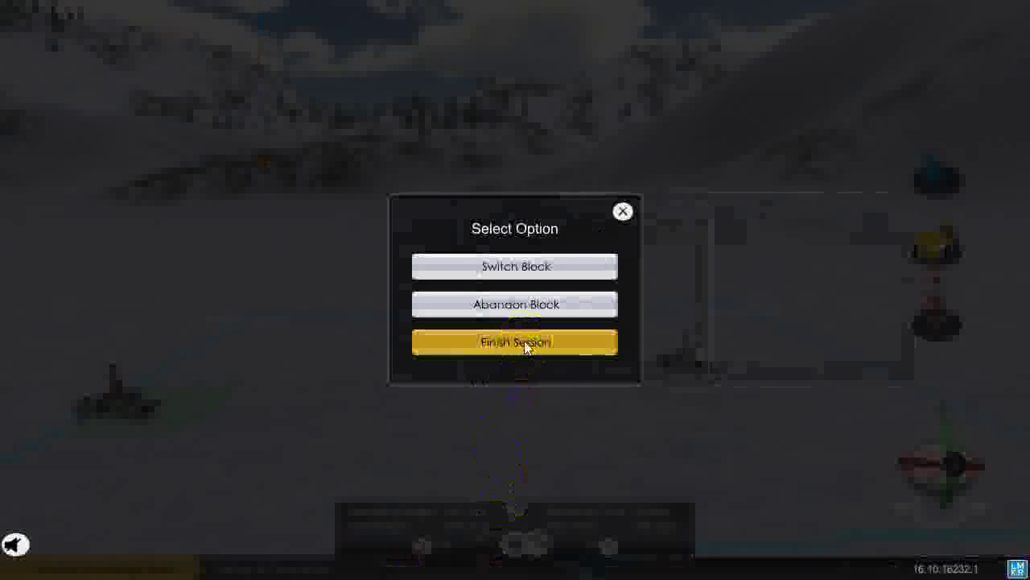
click(524, 344)
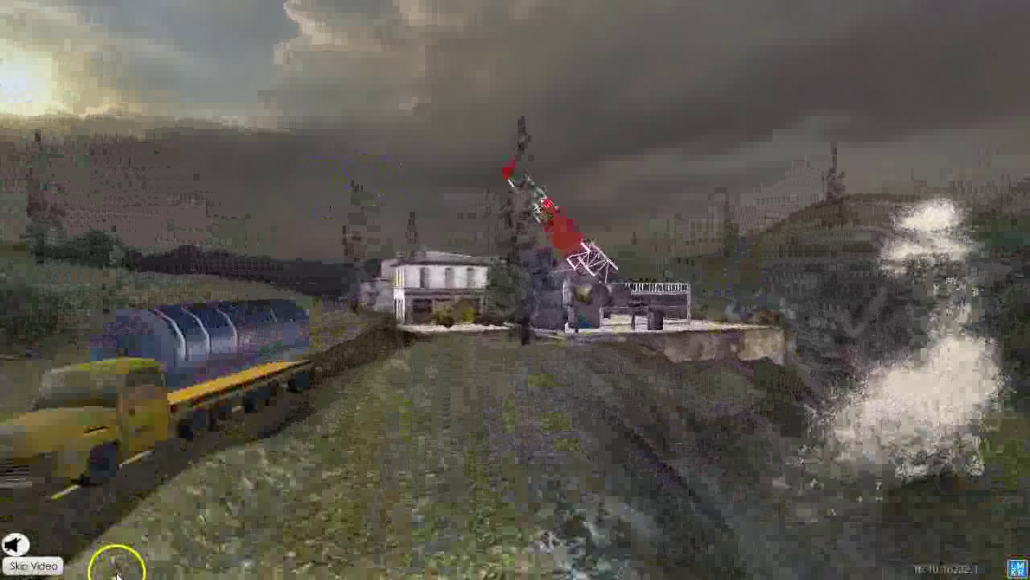
click(41, 568)
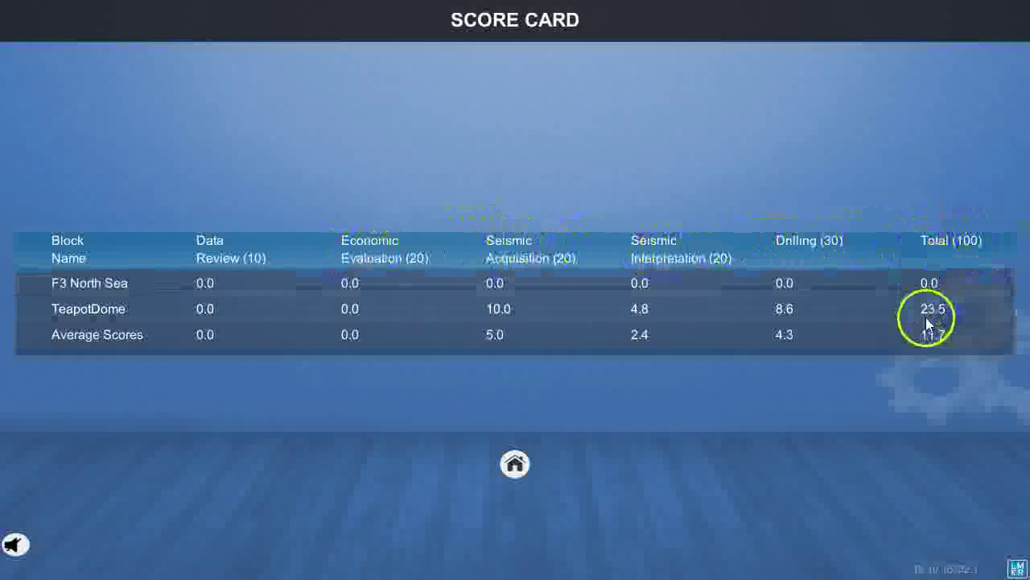
Return to the main menu, log out and exit XpoSim.
click(517, 465)
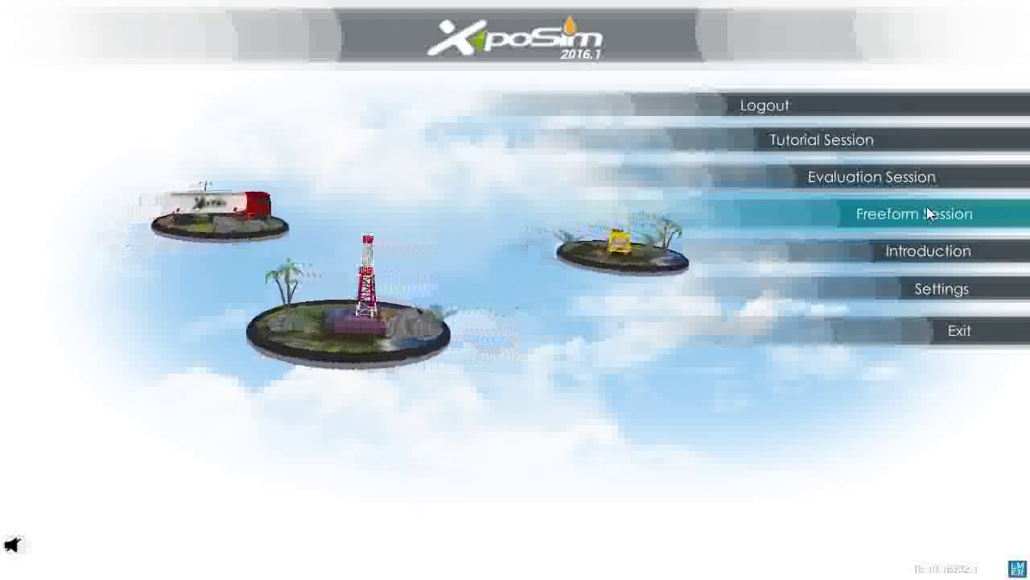
click(862, 224)
click(775, 111)
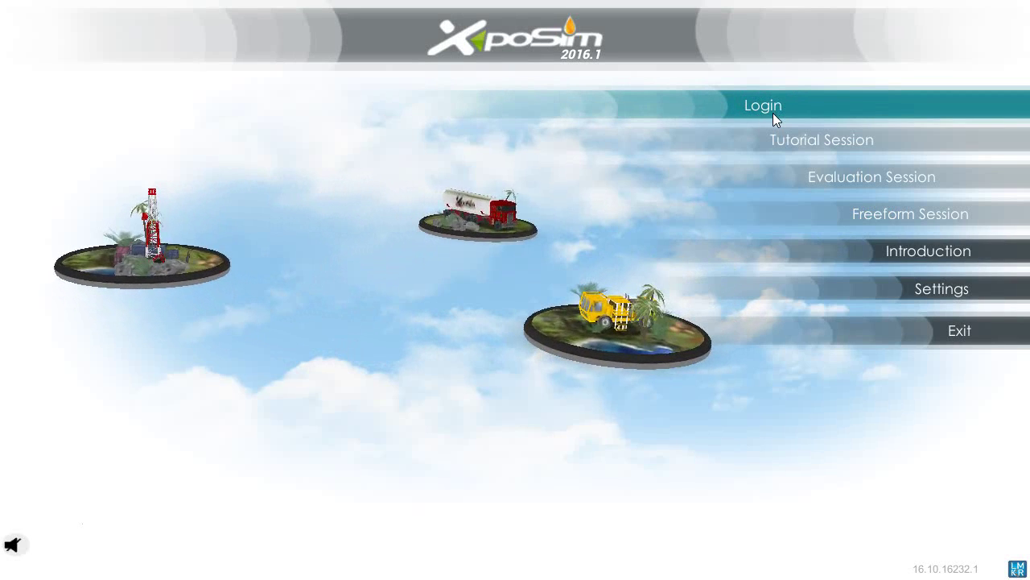
click(930, 336)
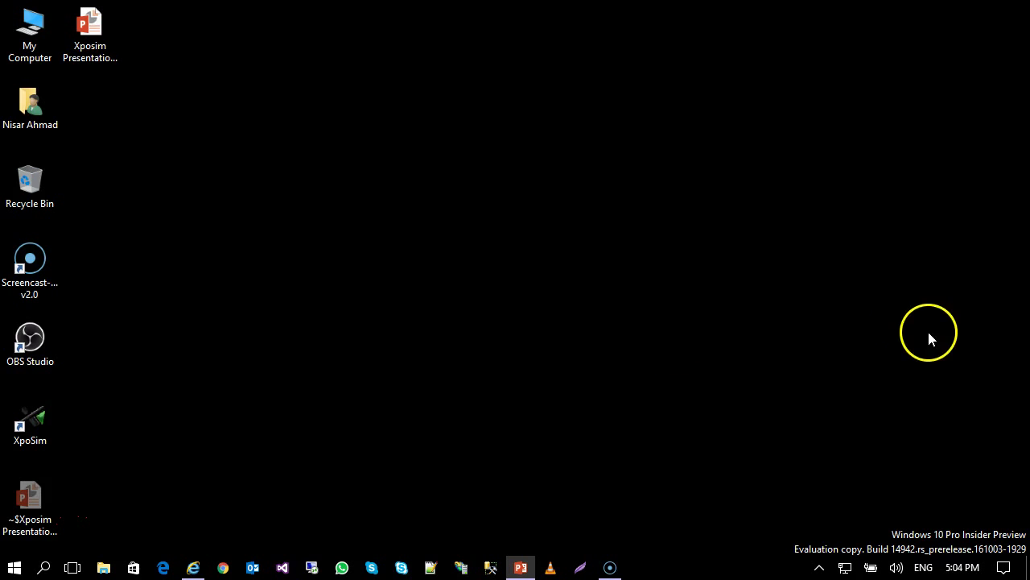
Bring the Internet Explorer window with the XpoAdmin Home page to the front.
click(192, 568)
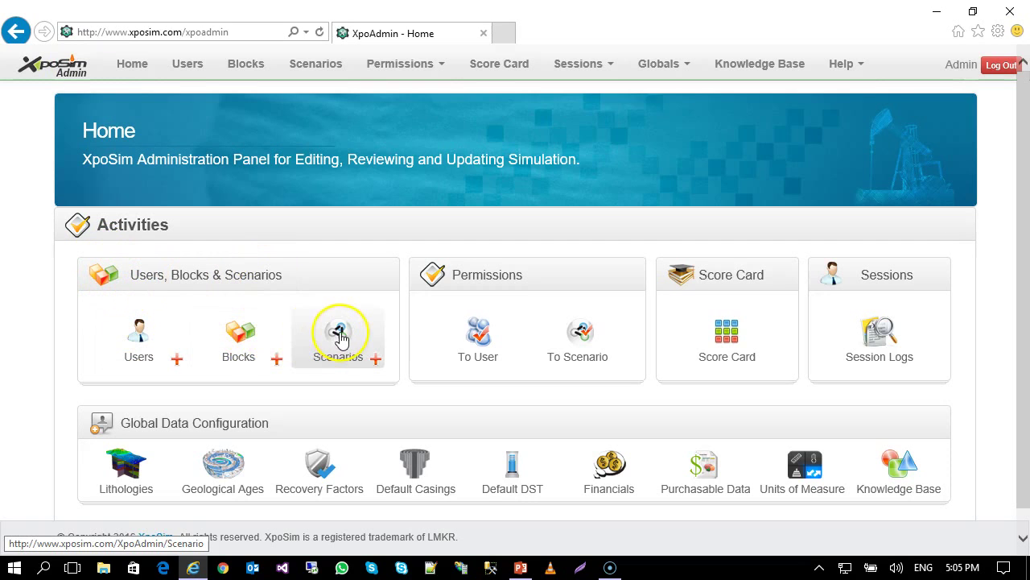
Sign in to XpoAdmin with the admin username and password to reach the Users page.
click(452, 348)
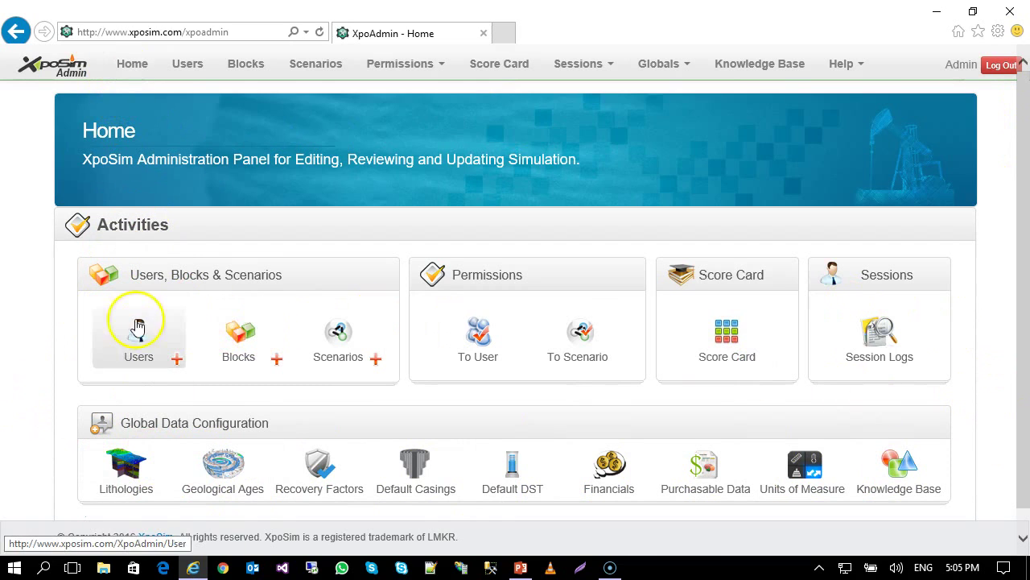
click(424, 64)
click(422, 66)
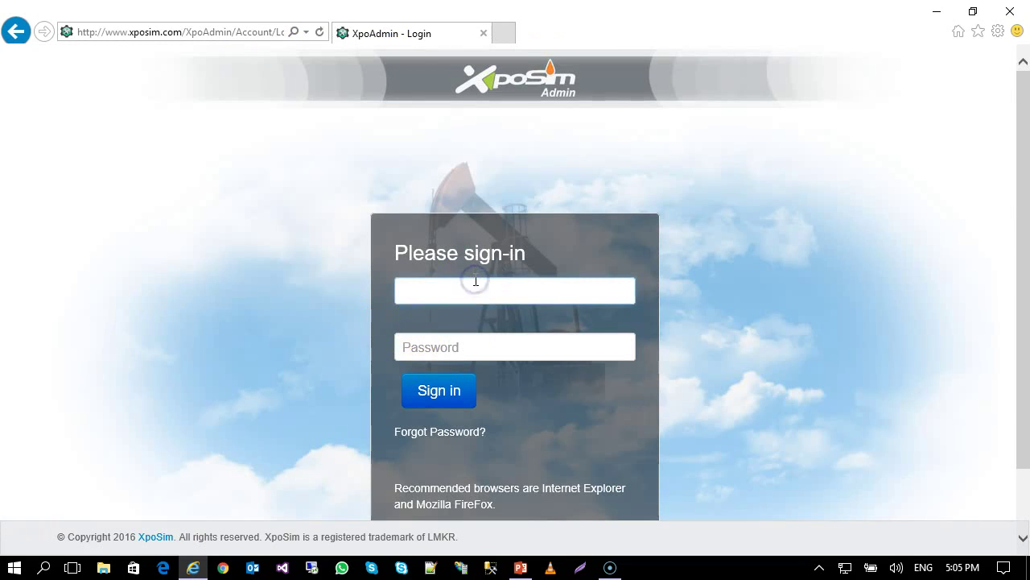
text(Admin)
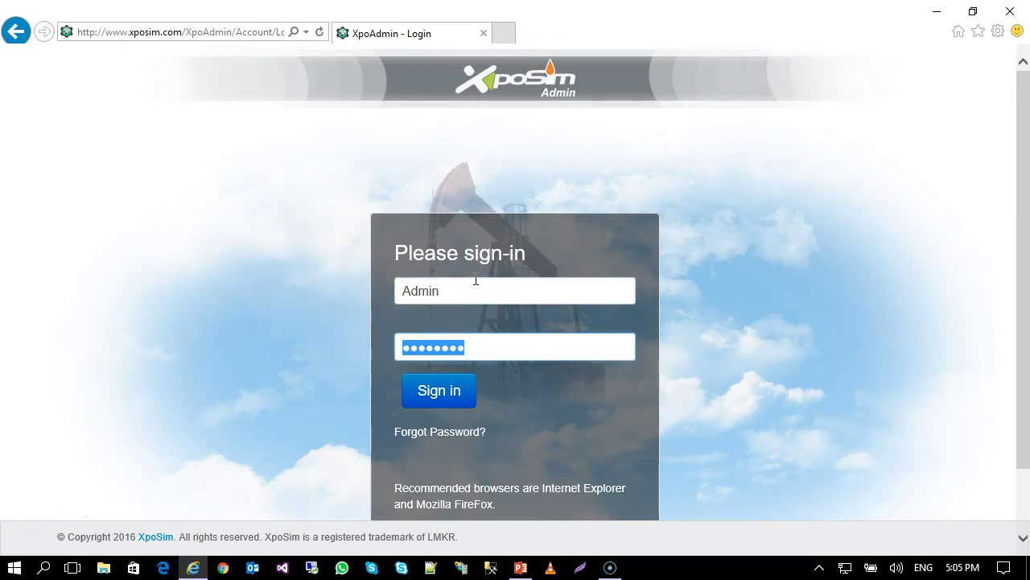
click(449, 392)
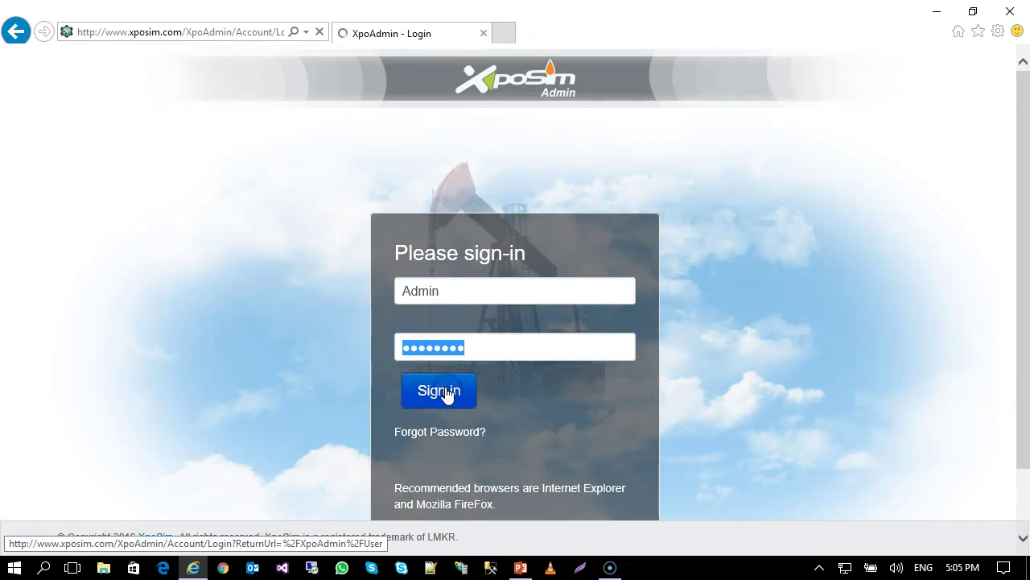
click(452, 348)
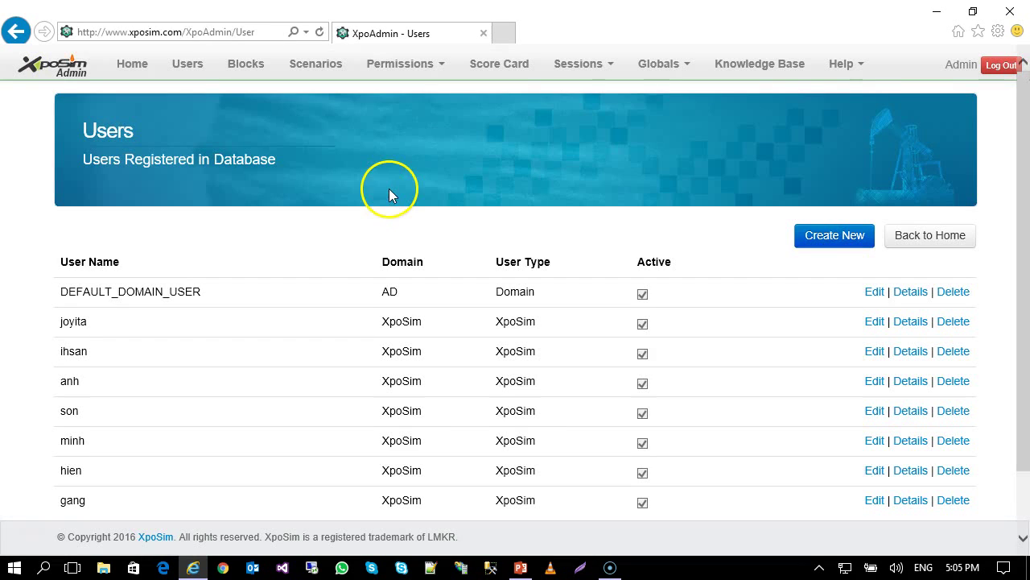
Return Home and review the blocks table, including TeapotDome and TeapotDome Advanced.
scroll(217, 270, down, 2)
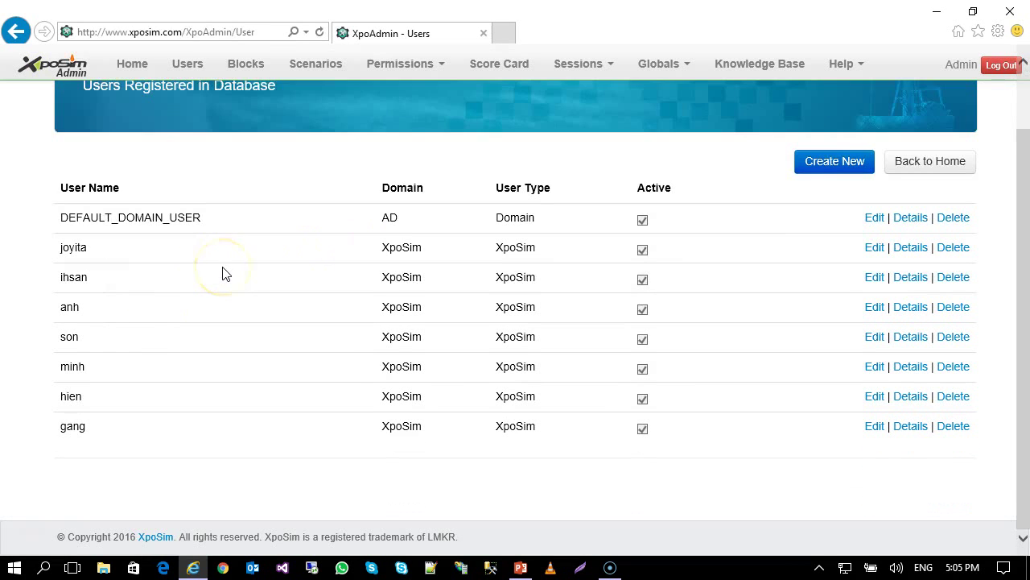
scroll(226, 274, up, 2)
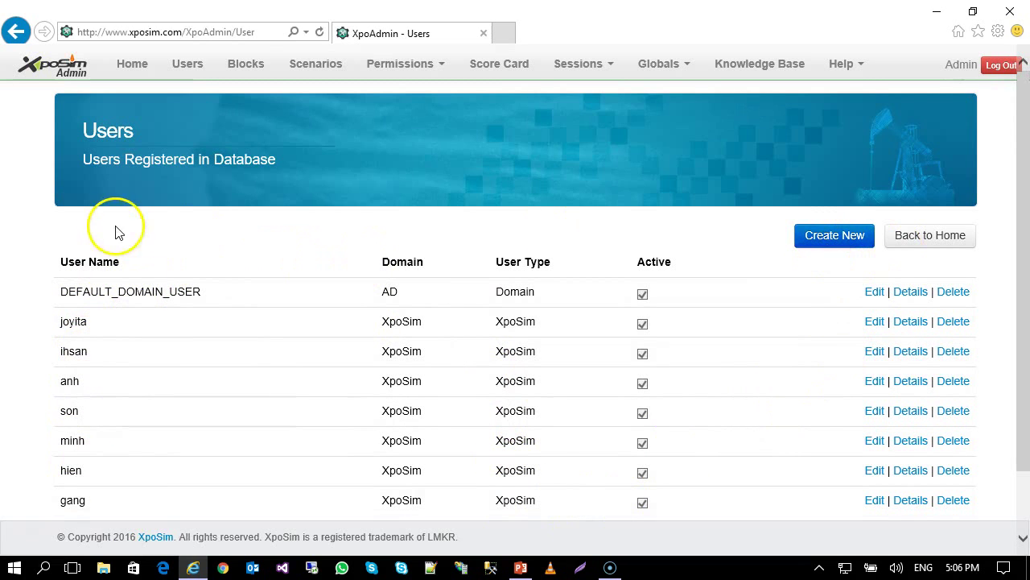
click(147, 70)
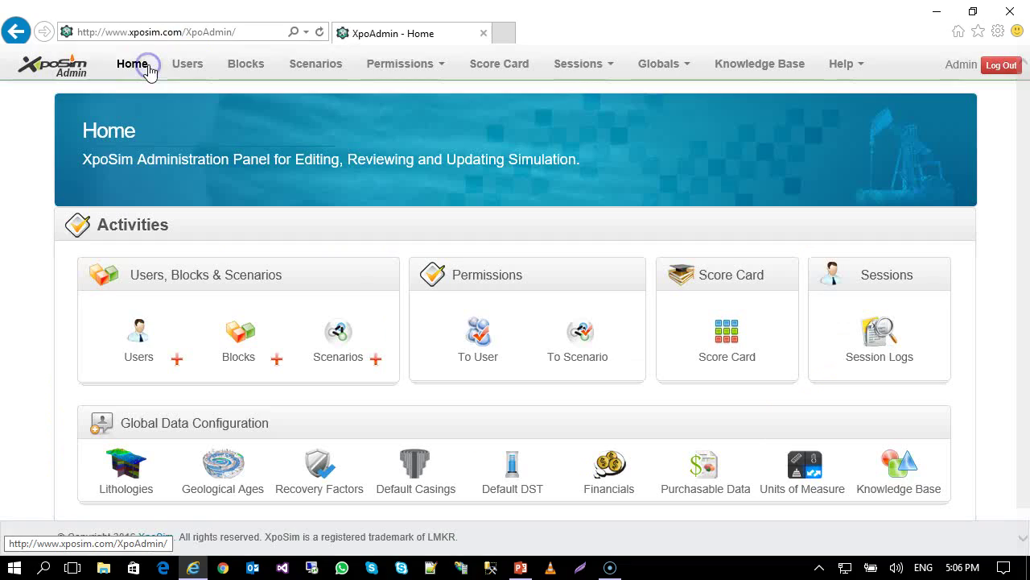
click(238, 336)
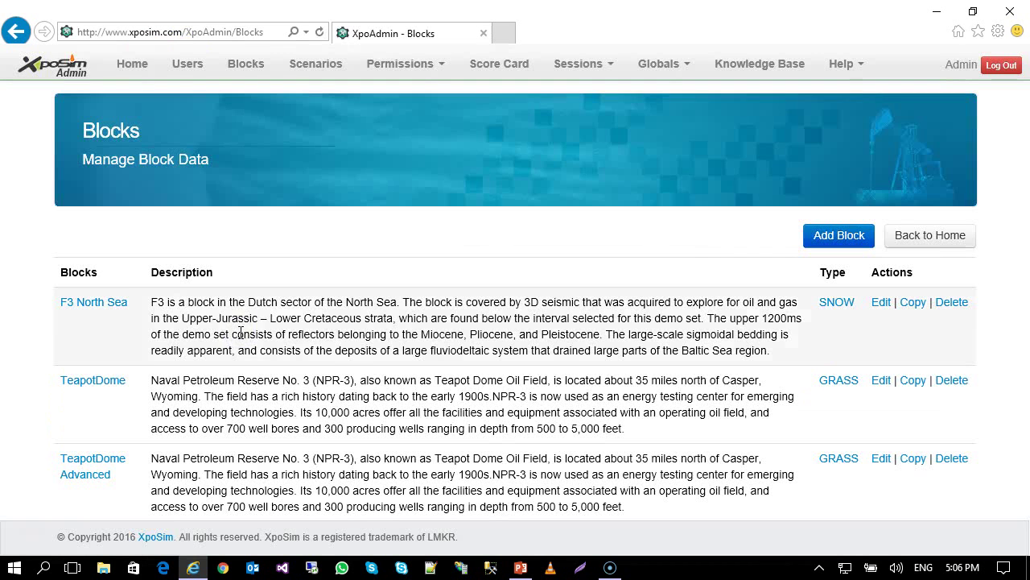
scroll(155, 286, down, 2)
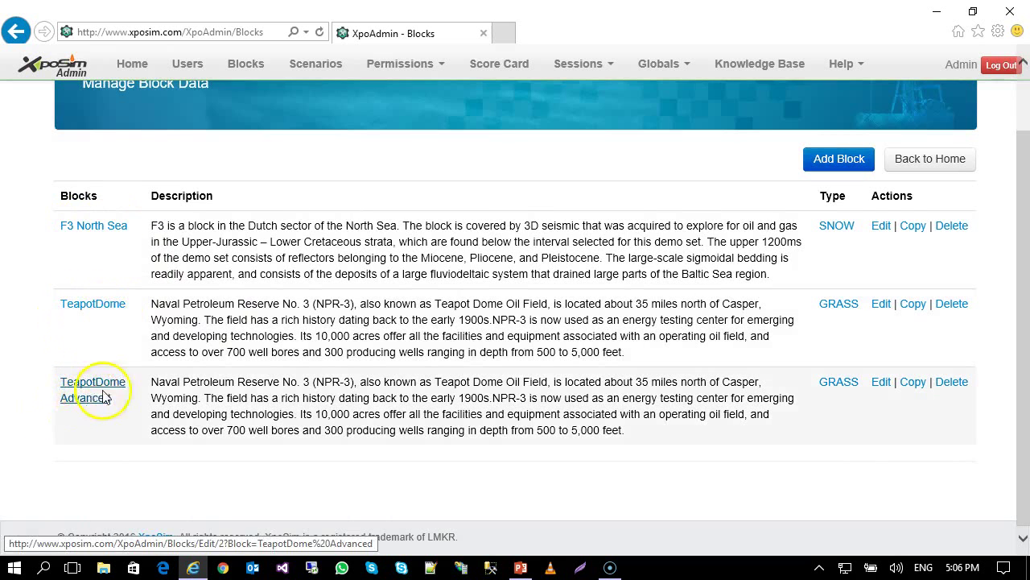
scroll(440, 333, up, 2)
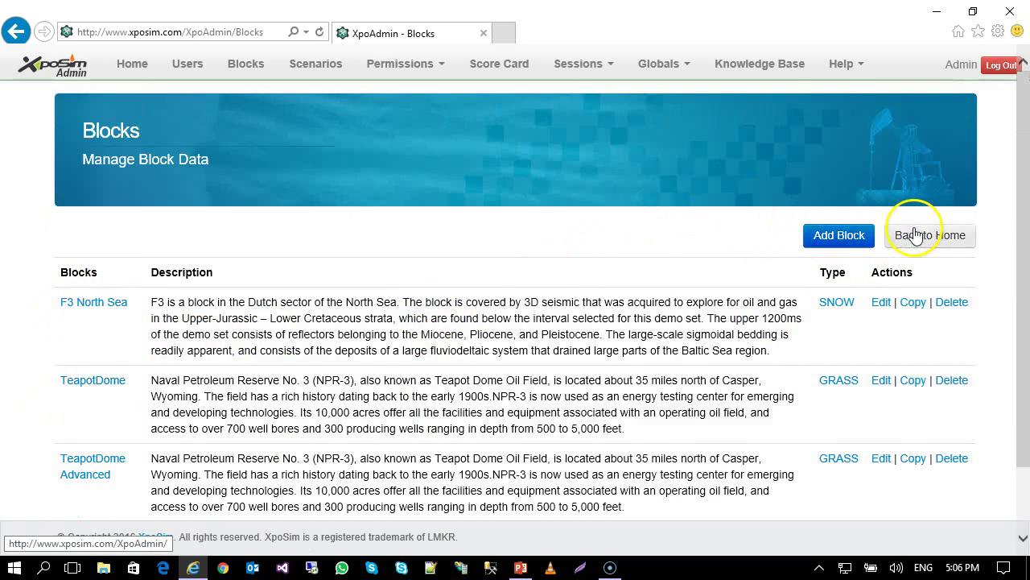
scroll(387, 257, down, 1)
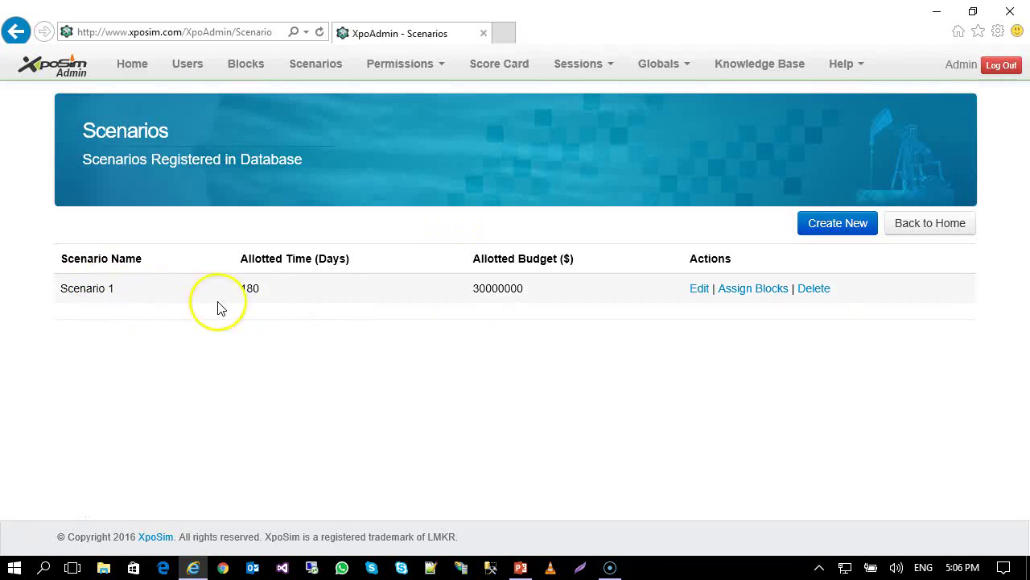
click(759, 297)
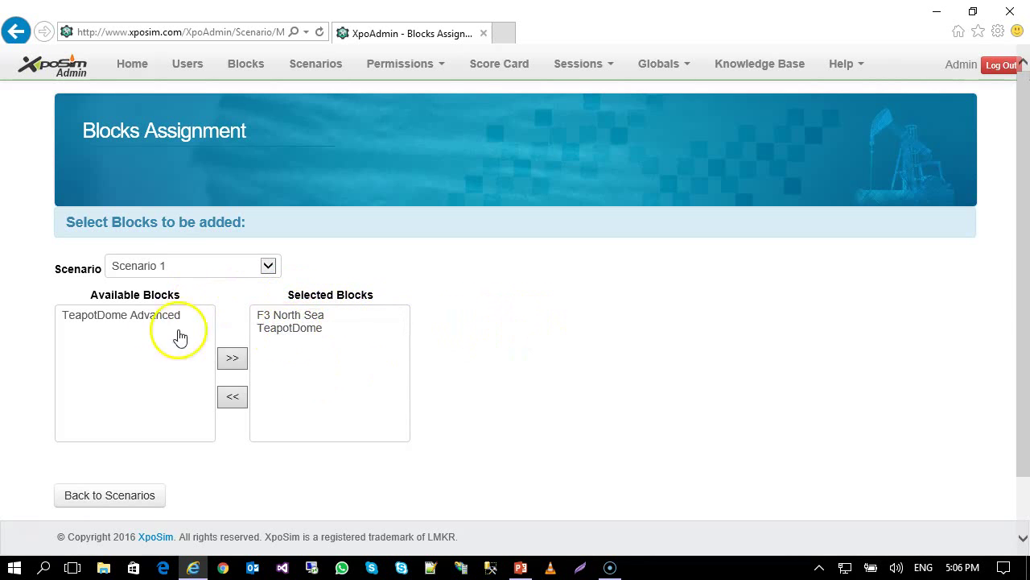
click(141, 322)
click(307, 328)
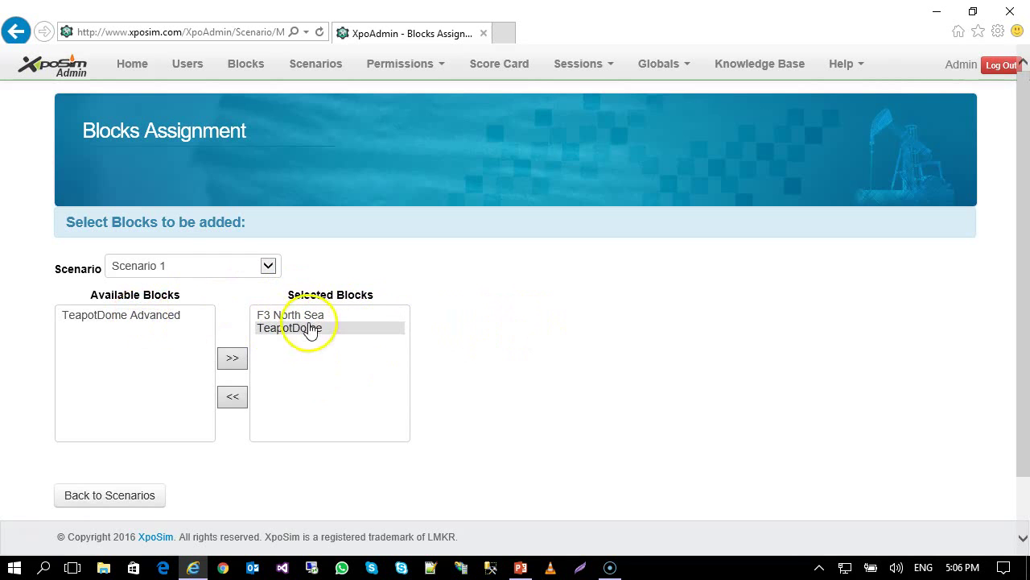
click(291, 316)
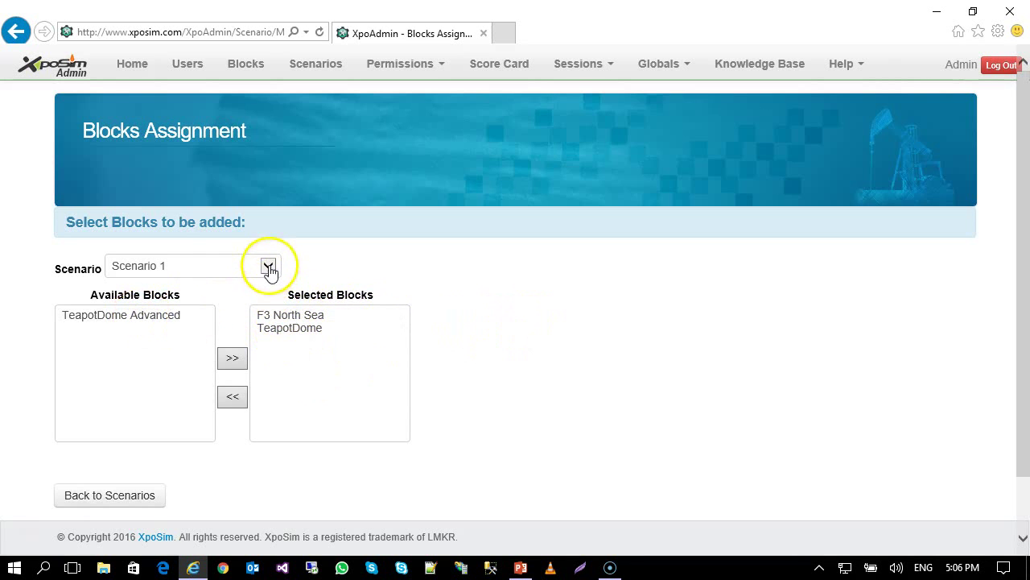
click(104, 493)
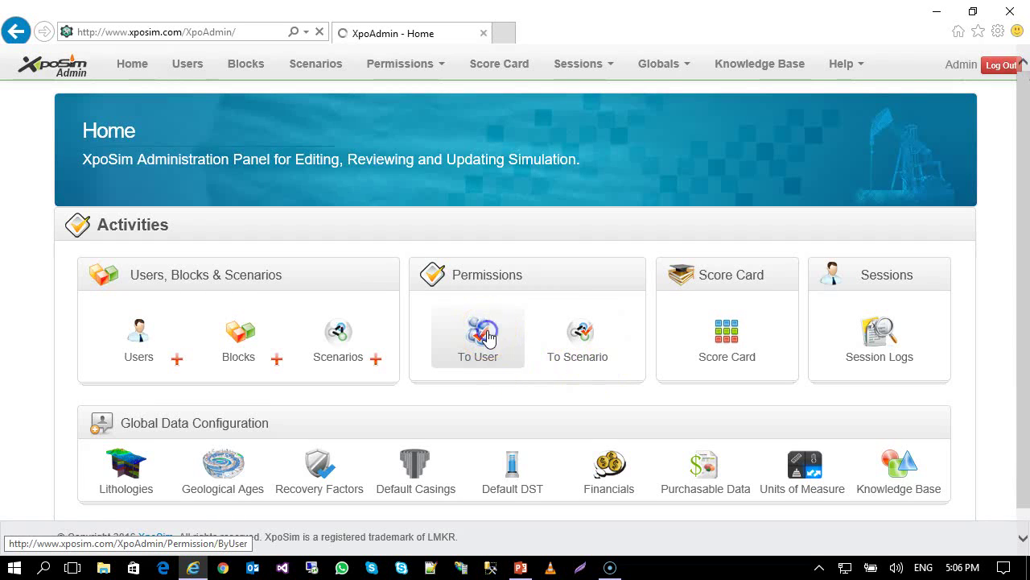
Open the To User permissions and select another user to view their scenarios.
click(489, 336)
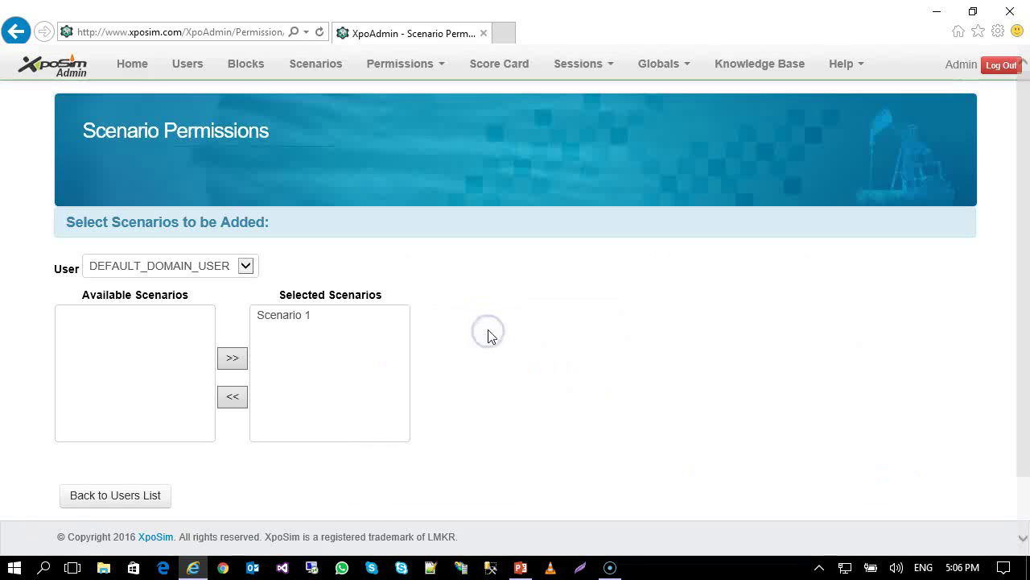
click(230, 278)
click(120, 295)
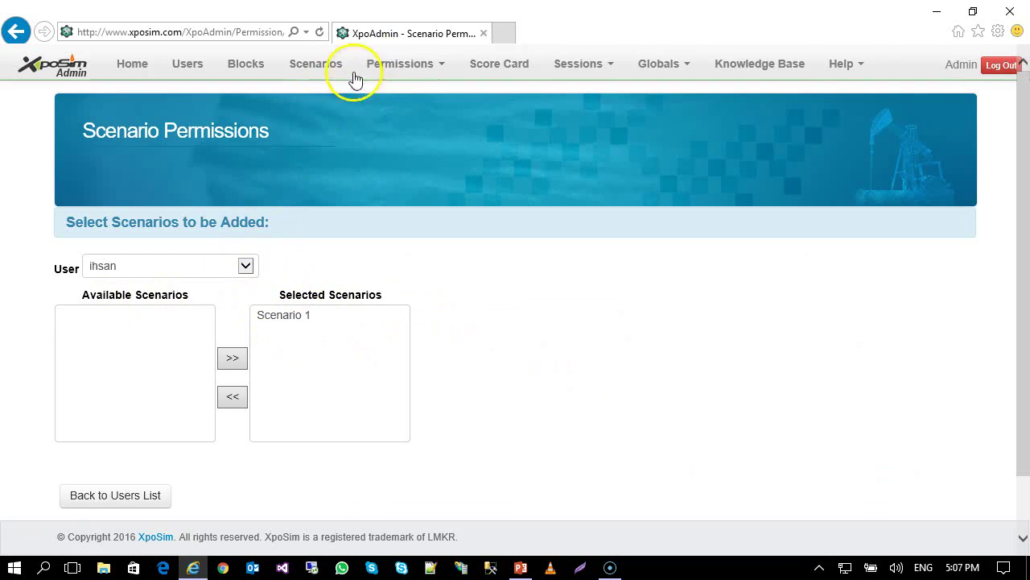
View the eight users assigned to Scenario 1 under To Scenario, then return Home.
click(400, 64)
click(398, 115)
click(188, 267)
click(189, 266)
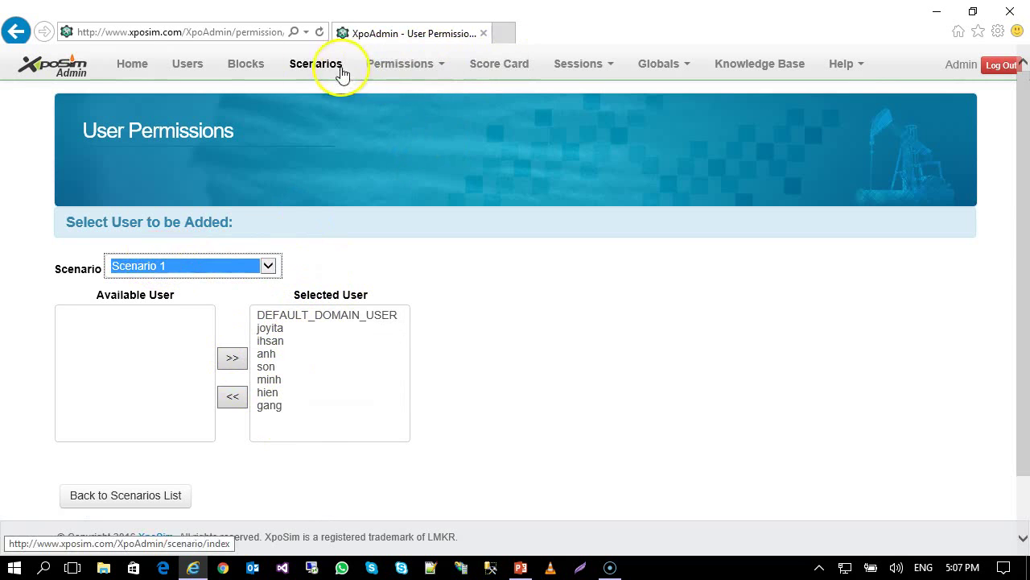
click(131, 64)
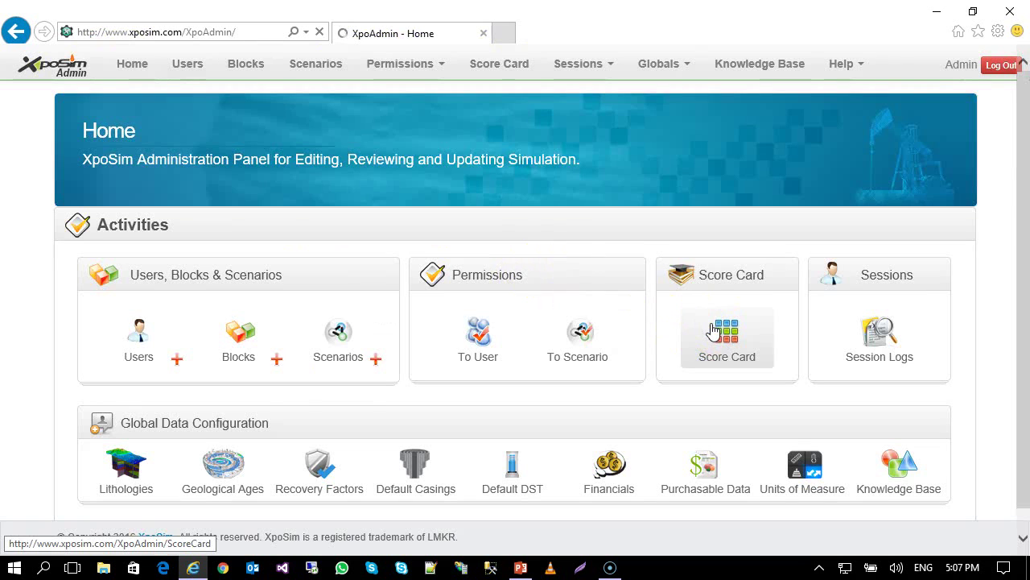
click(715, 330)
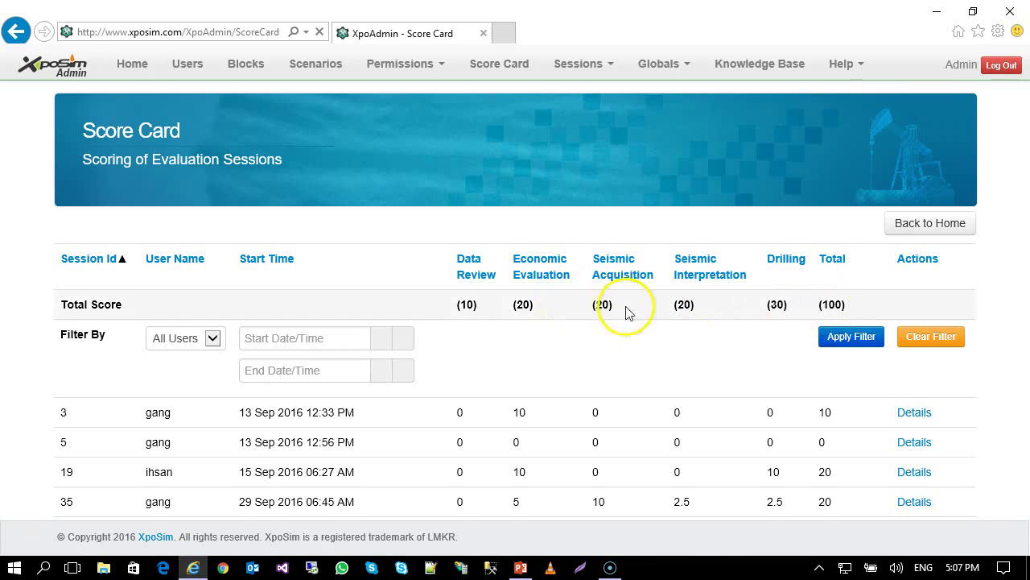
scroll(628, 313, down, 1)
scroll(548, 302, down, 1)
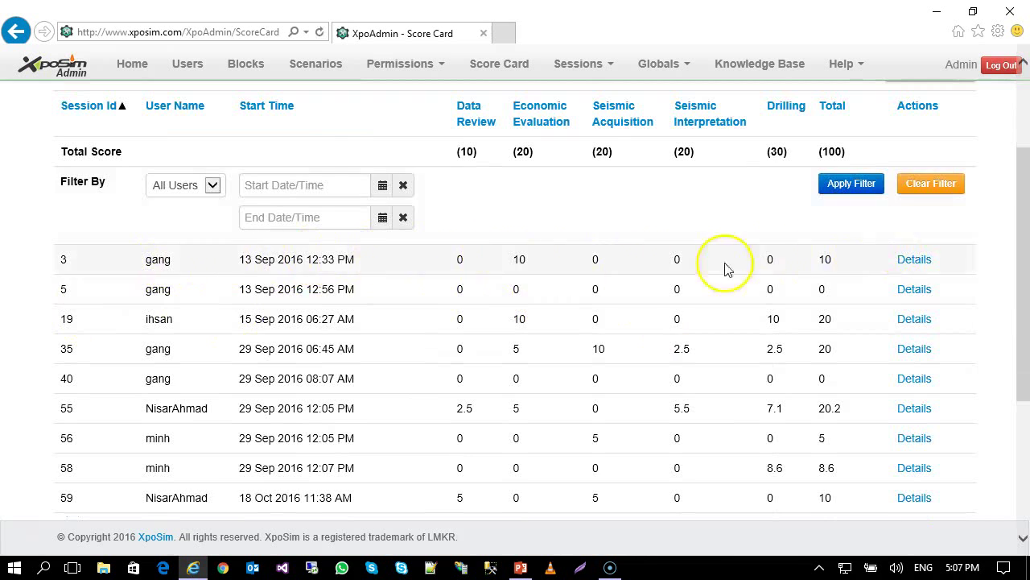
scroll(199, 301, down, 1)
scroll(189, 338, down, 1)
scroll(194, 435, up, 2)
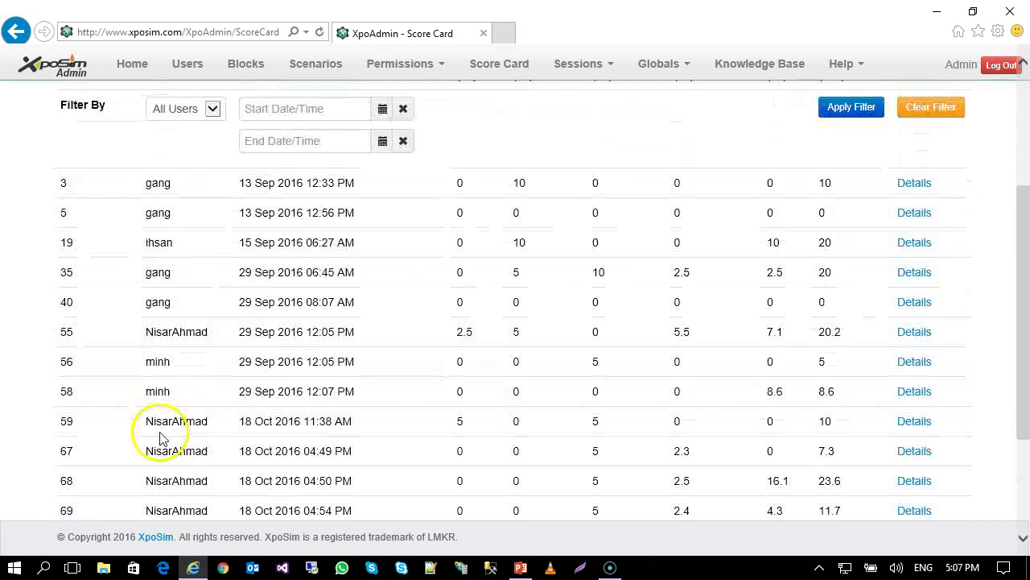
scroll(165, 427, up, 1)
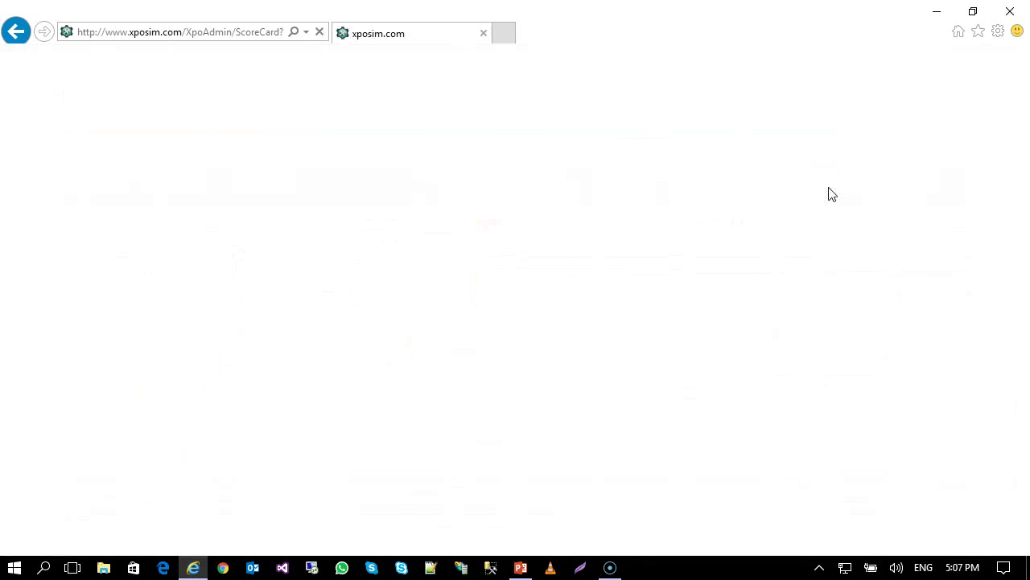
scroll(835, 218, down, 2)
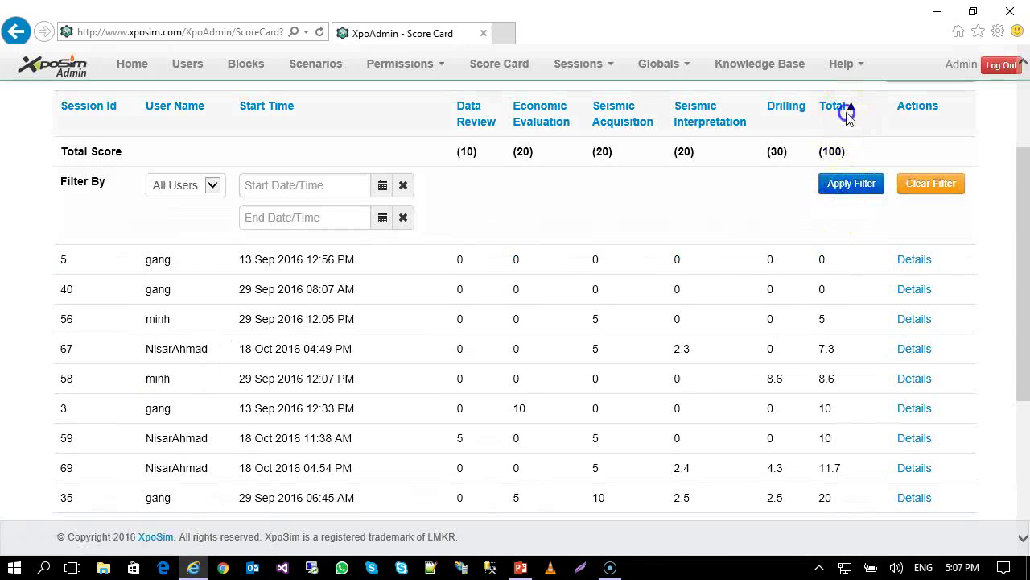
click(838, 108)
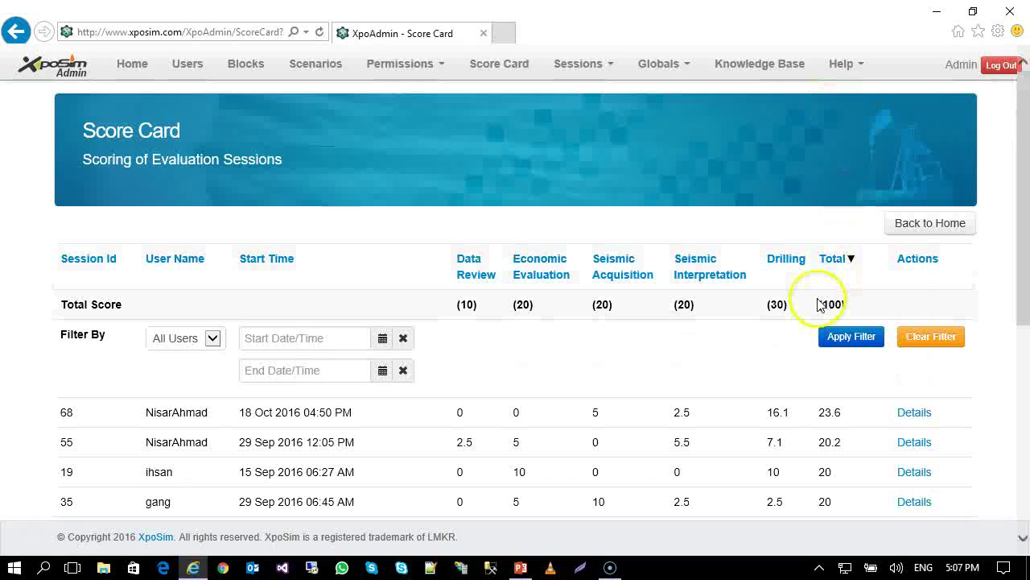
scroll(805, 354, down, 1)
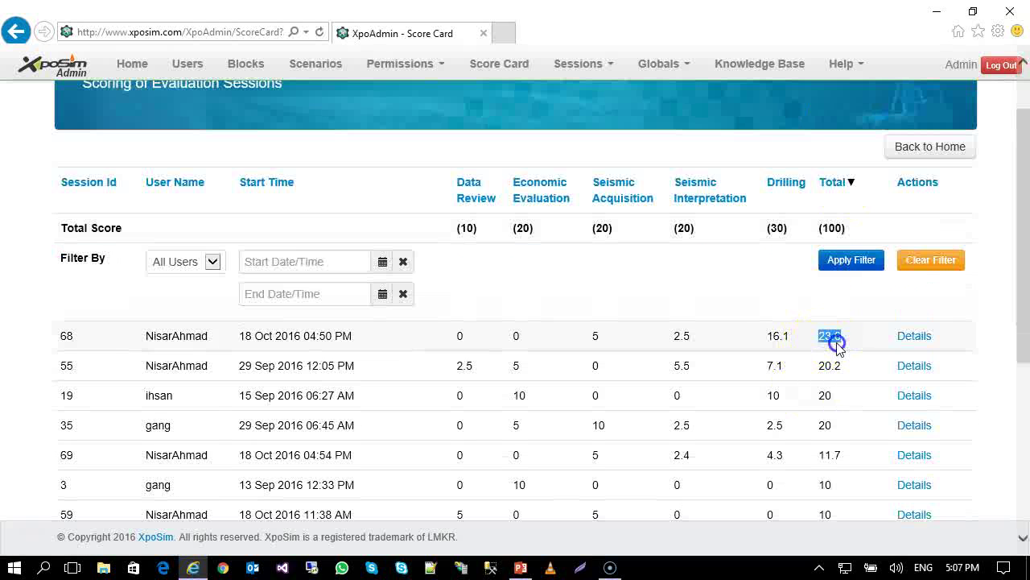
scroll(483, 374, down, 3)
scroll(497, 377, up, 2)
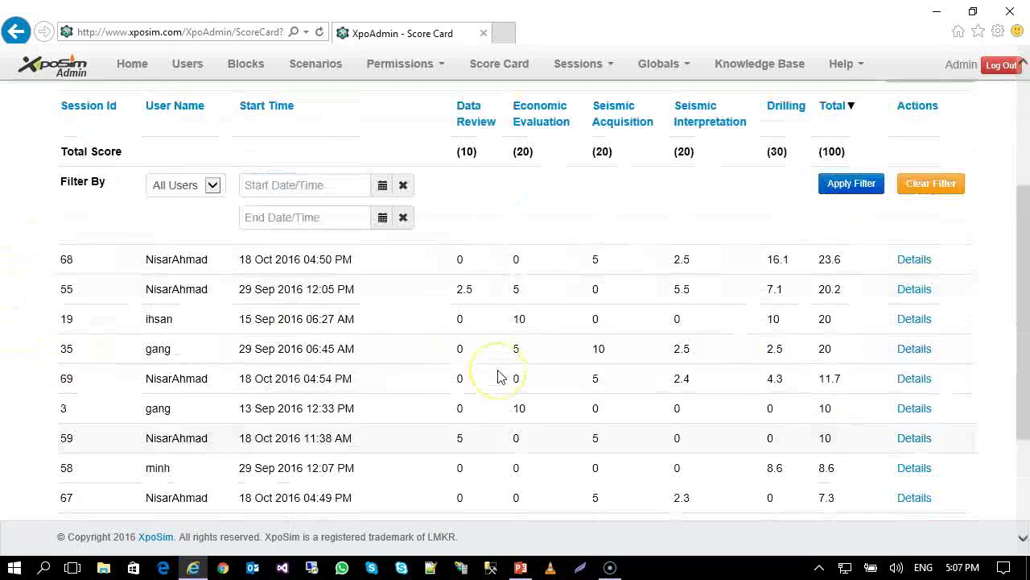
scroll(499, 377, up, 2)
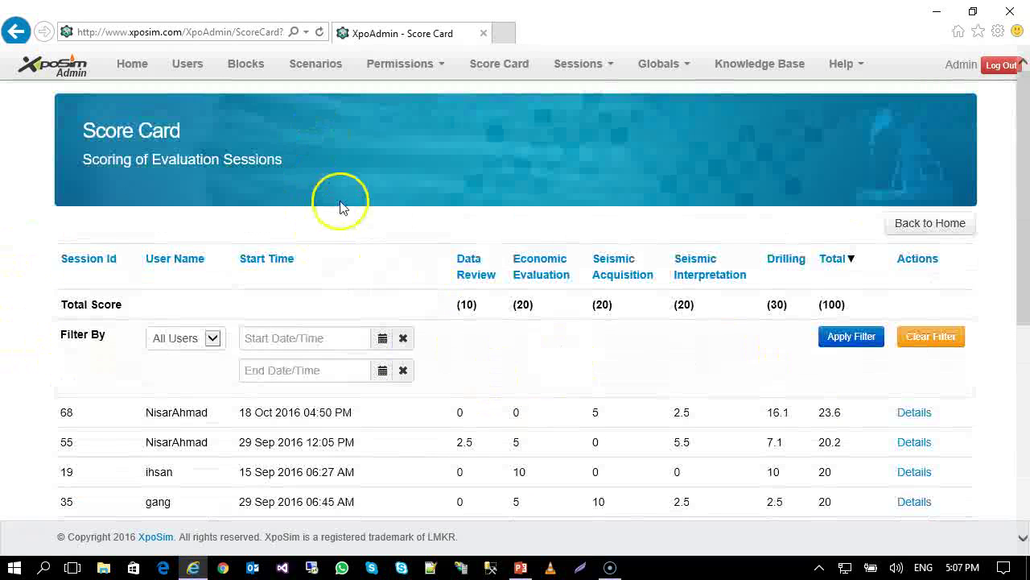
click(210, 338)
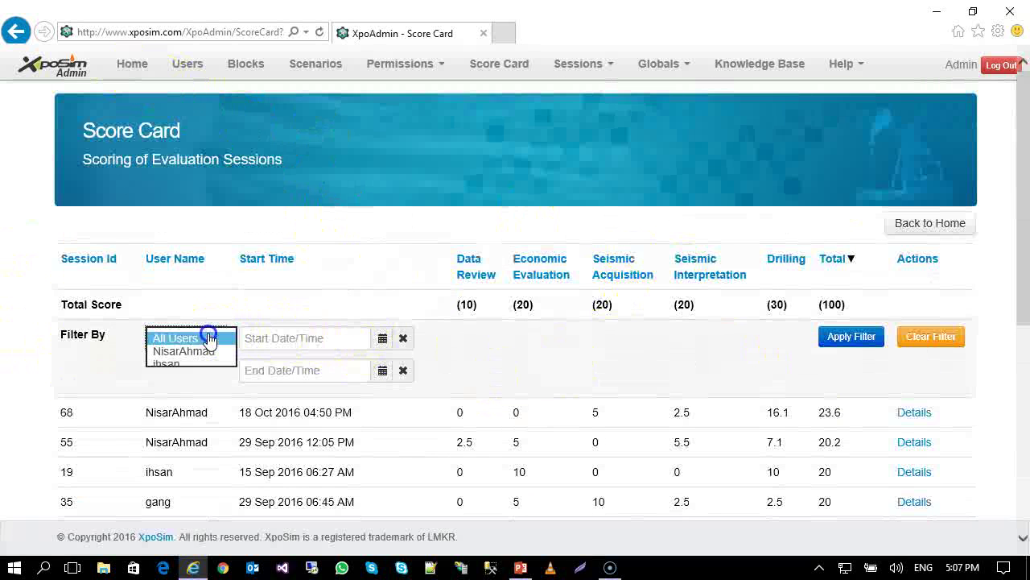
click(205, 338)
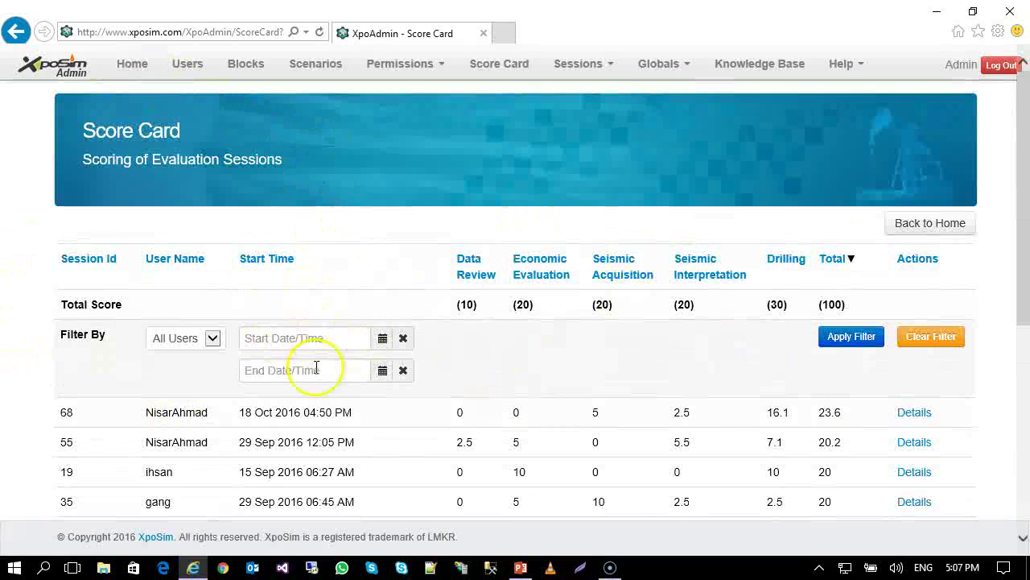
click(111, 76)
scroll(612, 233, down, 1)
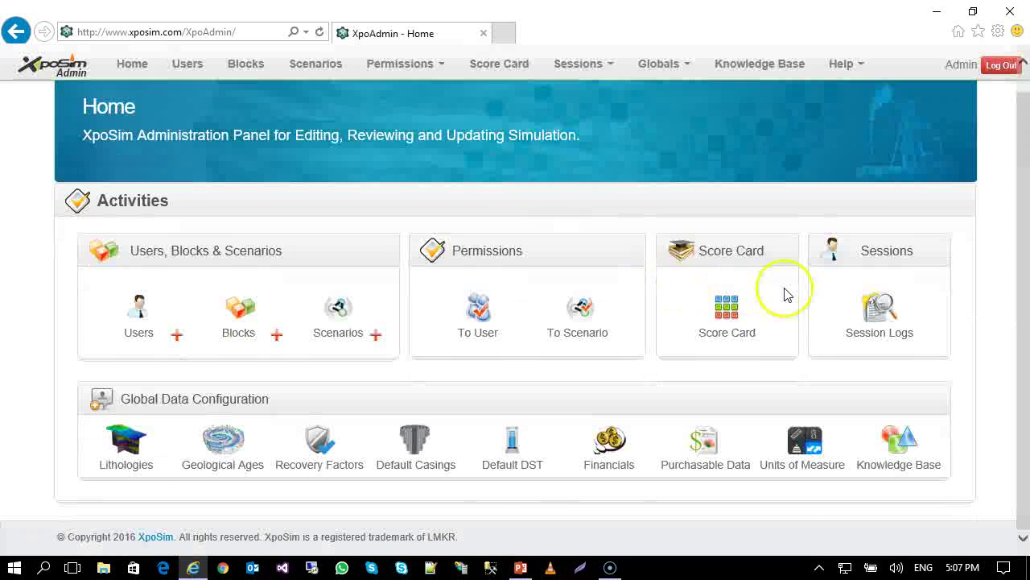
click(878, 313)
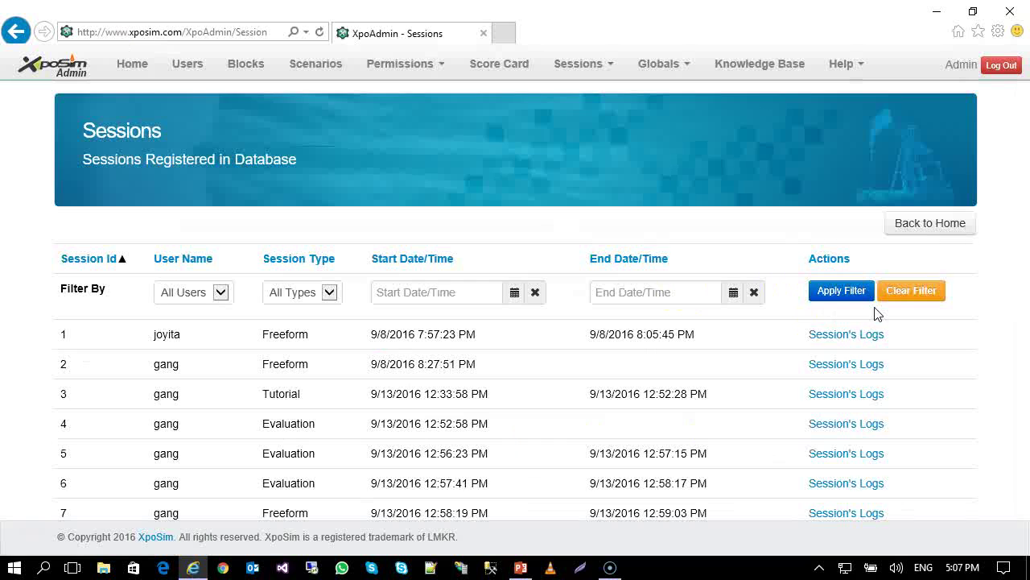
scroll(874, 317, down, 3)
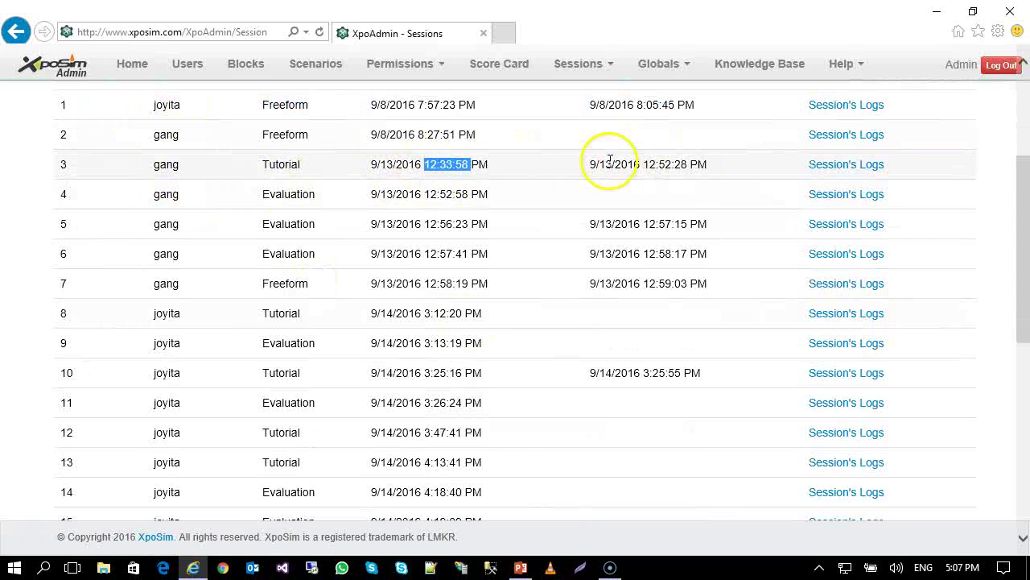
drag(610, 160, 705, 166)
click(825, 166)
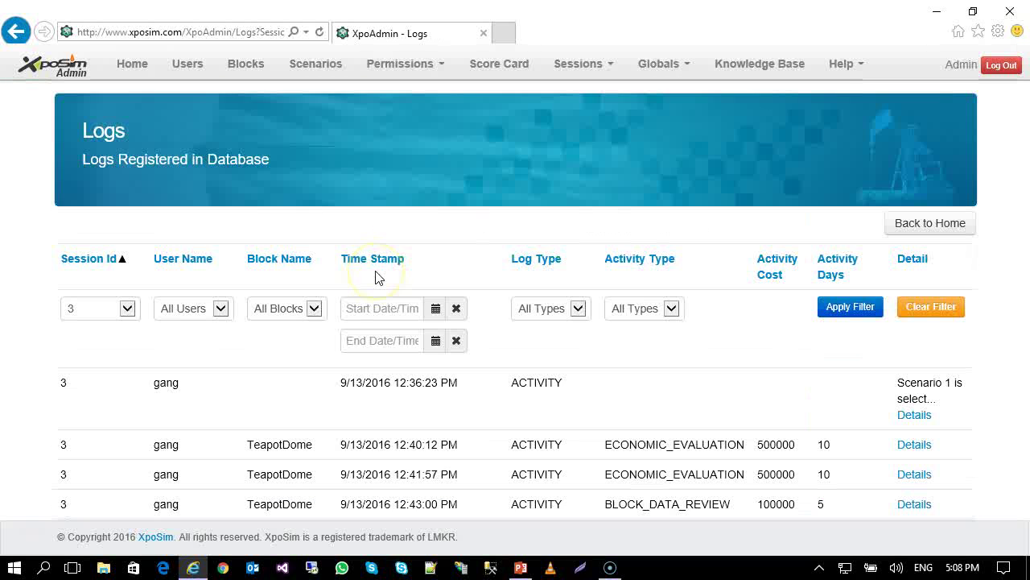
scroll(375, 274, down, 3)
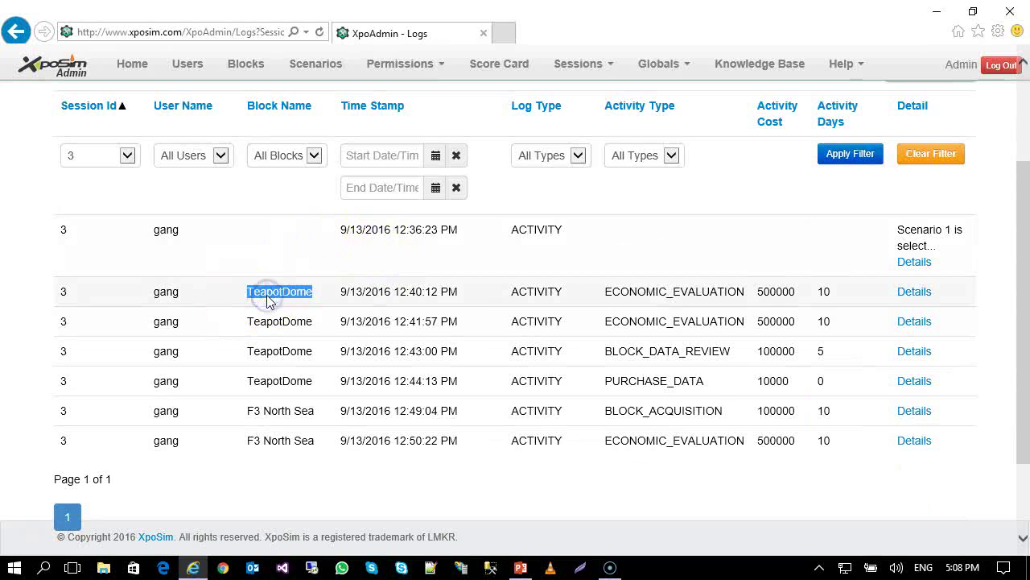
double_click(670, 296)
double_click(769, 291)
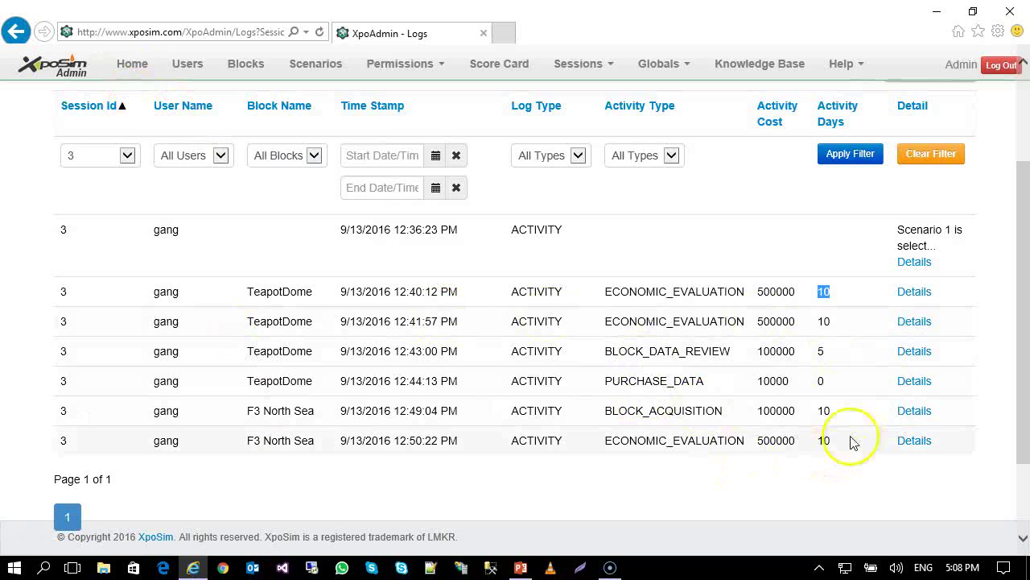
click(155, 62)
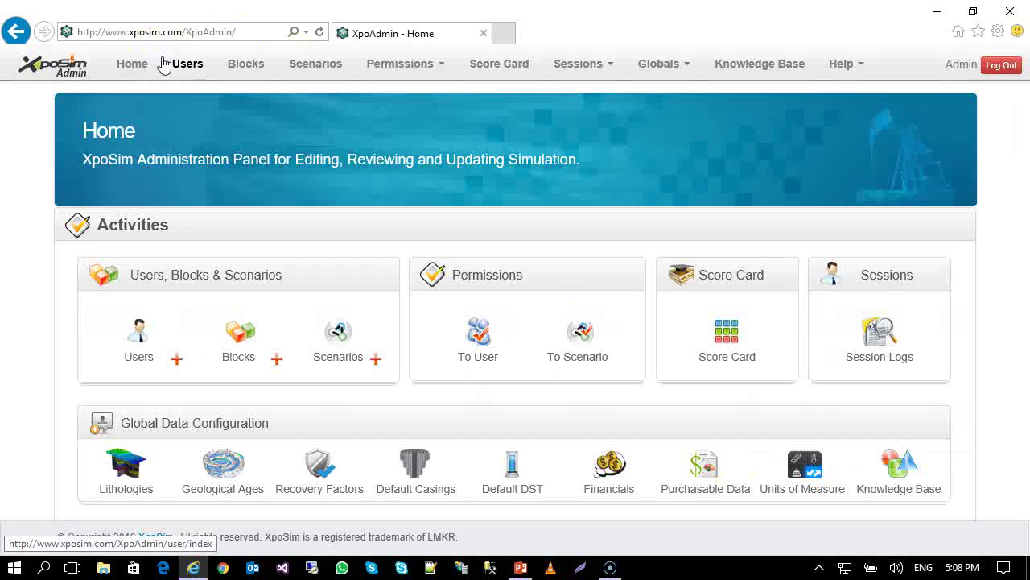
scroll(542, 251, down, 1)
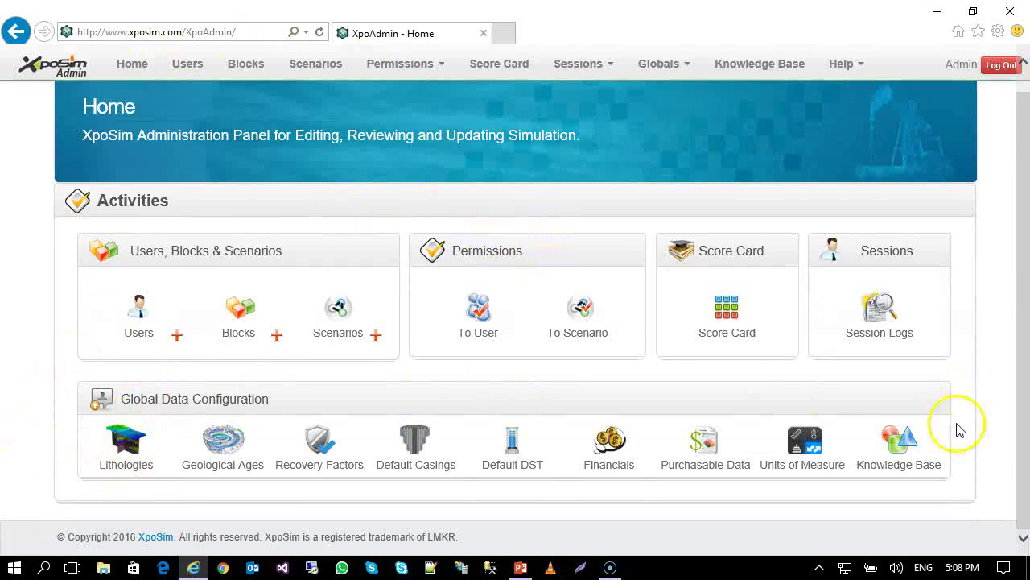
click(121, 456)
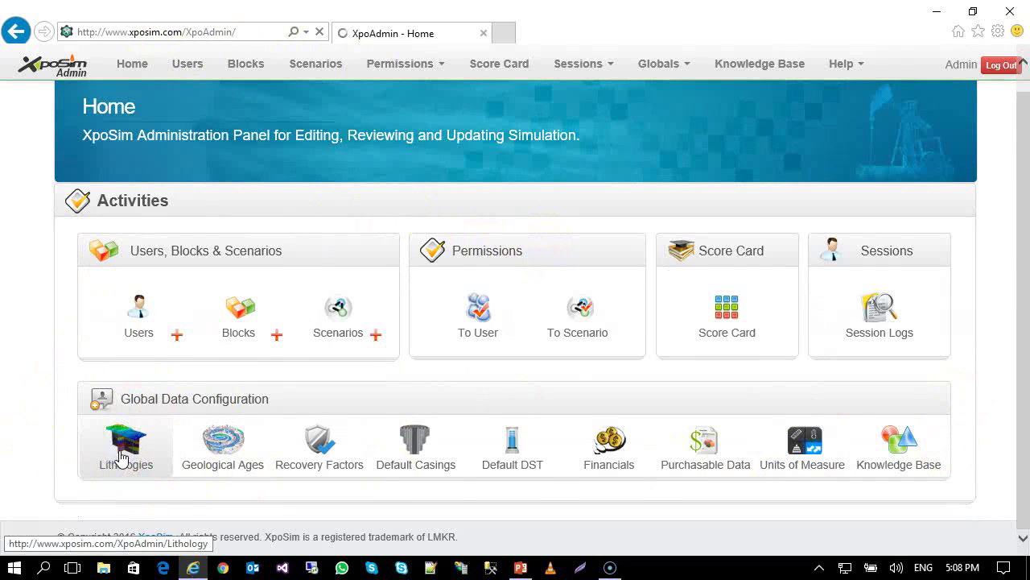
click(121, 456)
scroll(133, 434, down, 1)
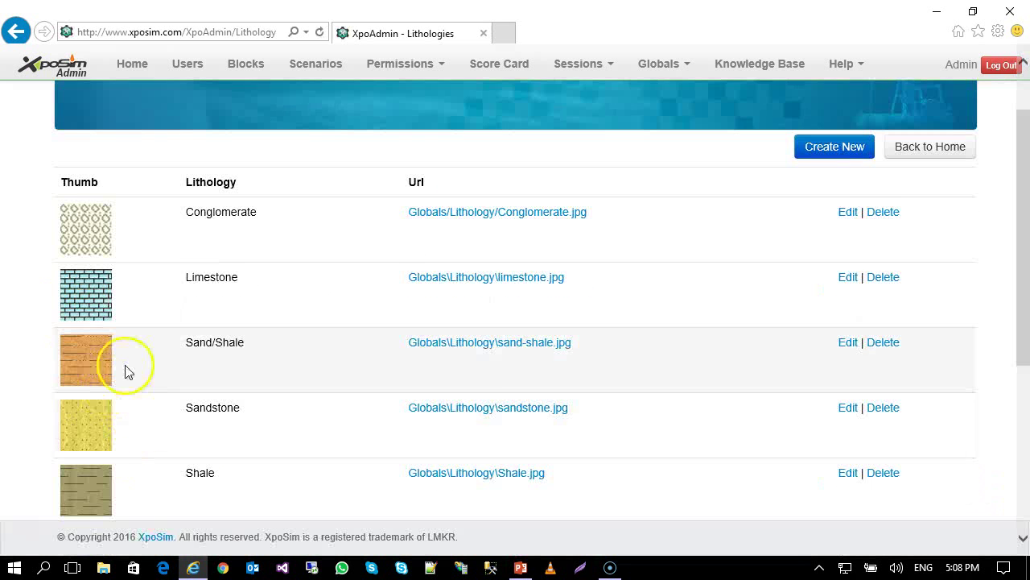
scroll(121, 394, down, 1)
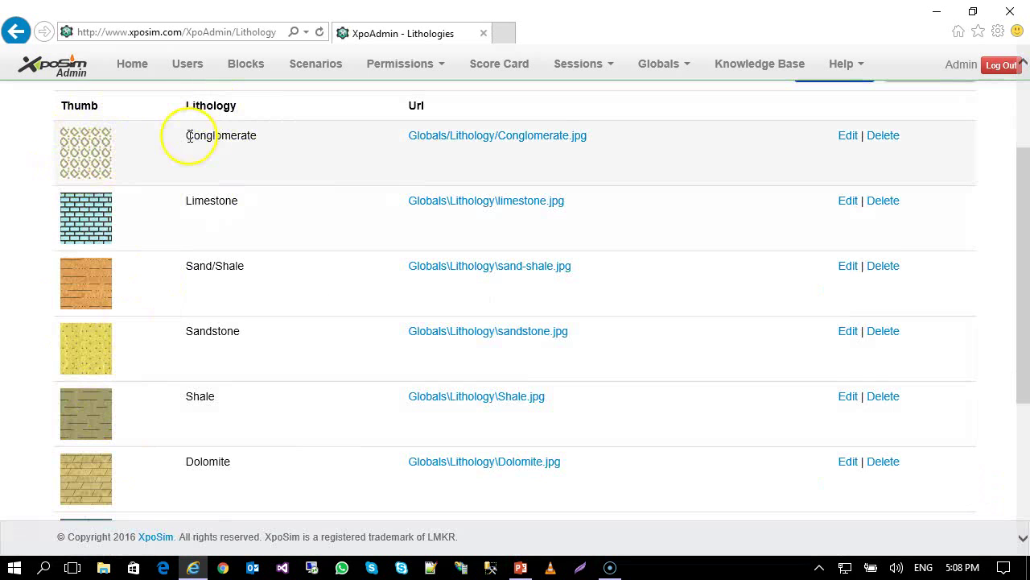
scroll(329, 196, up, 1)
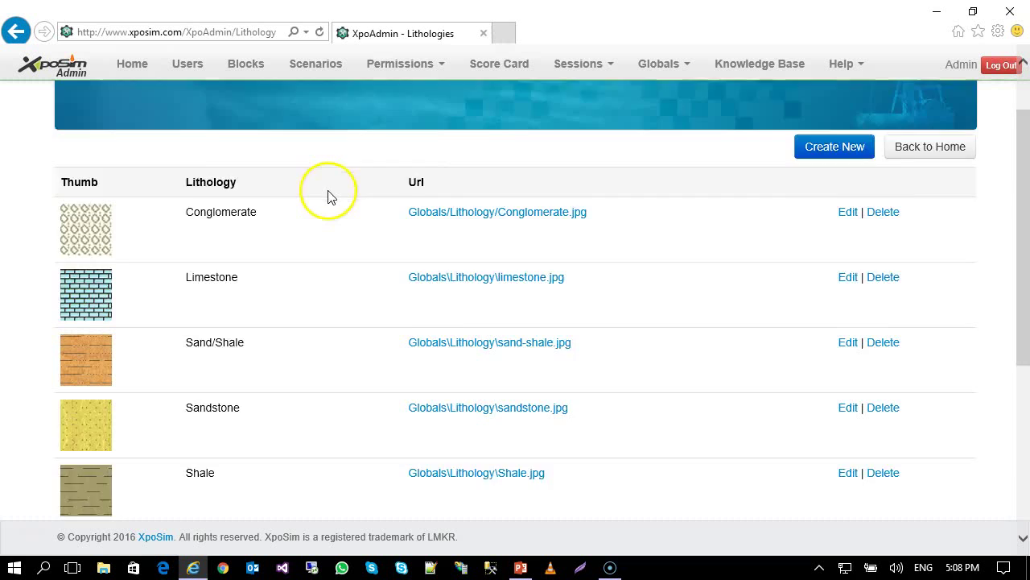
scroll(152, 386, down, 4)
scroll(212, 306, up, 5)
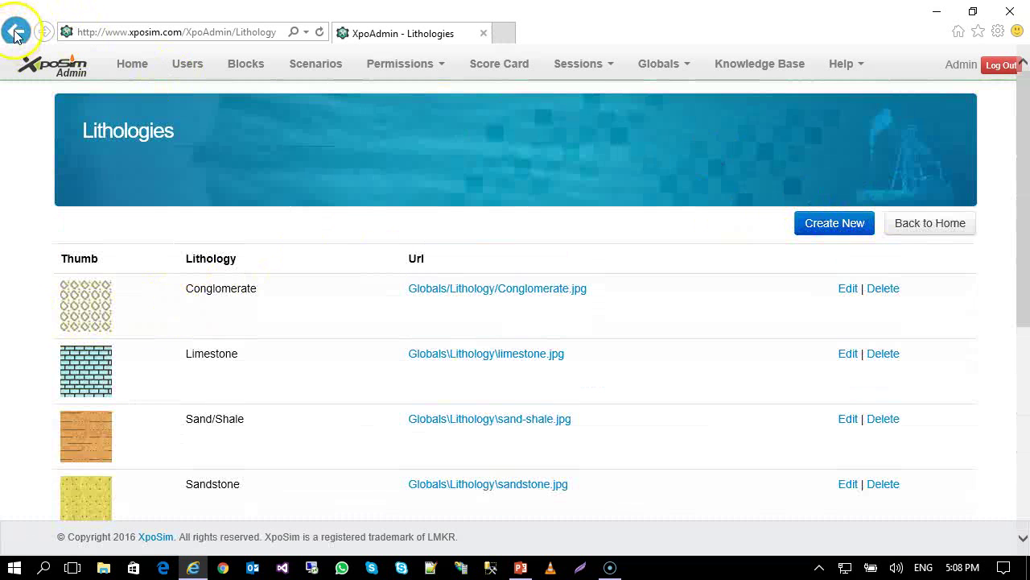
click(124, 75)
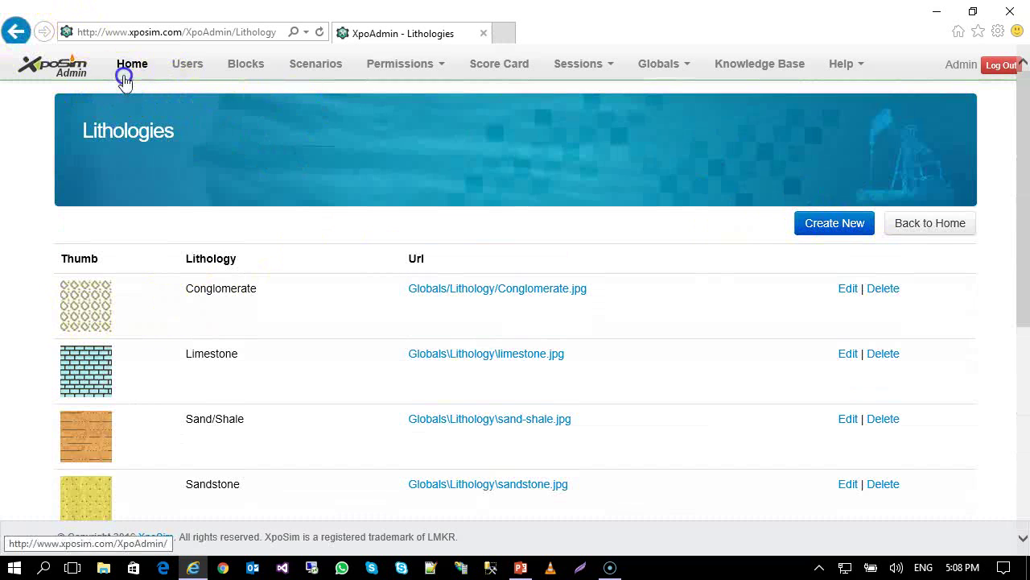
click(234, 471)
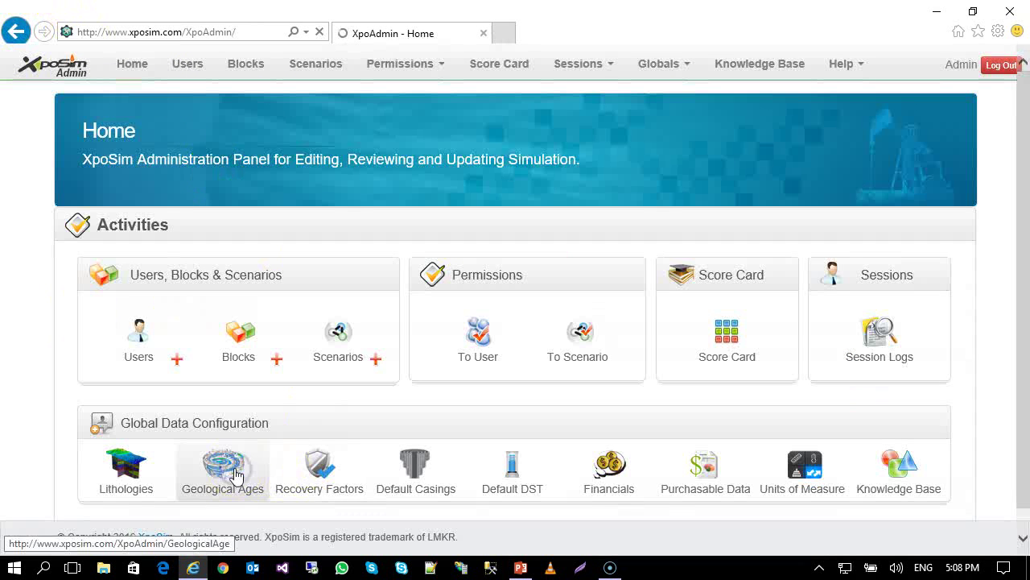
scroll(386, 233, down, 3)
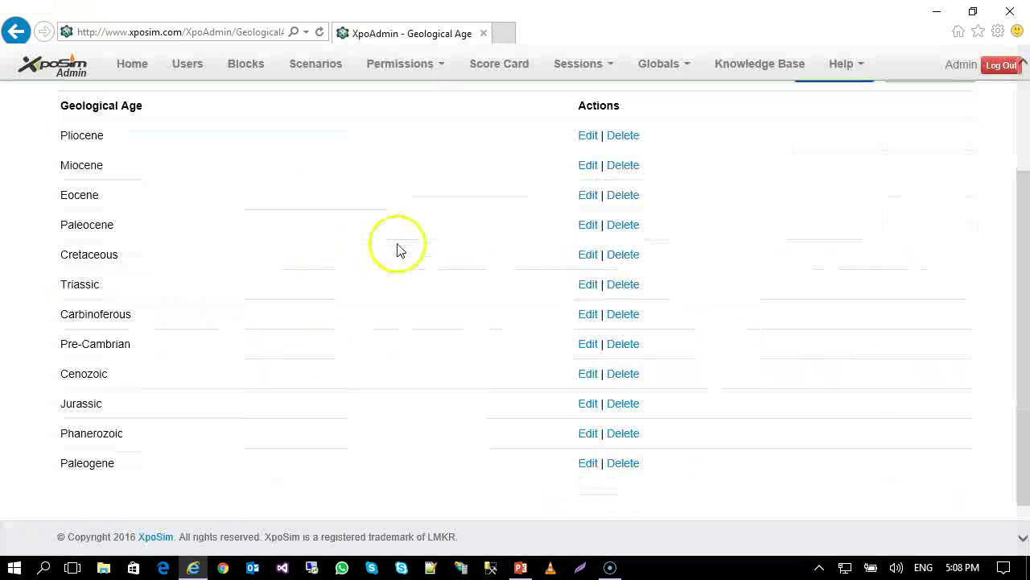
click(33, 69)
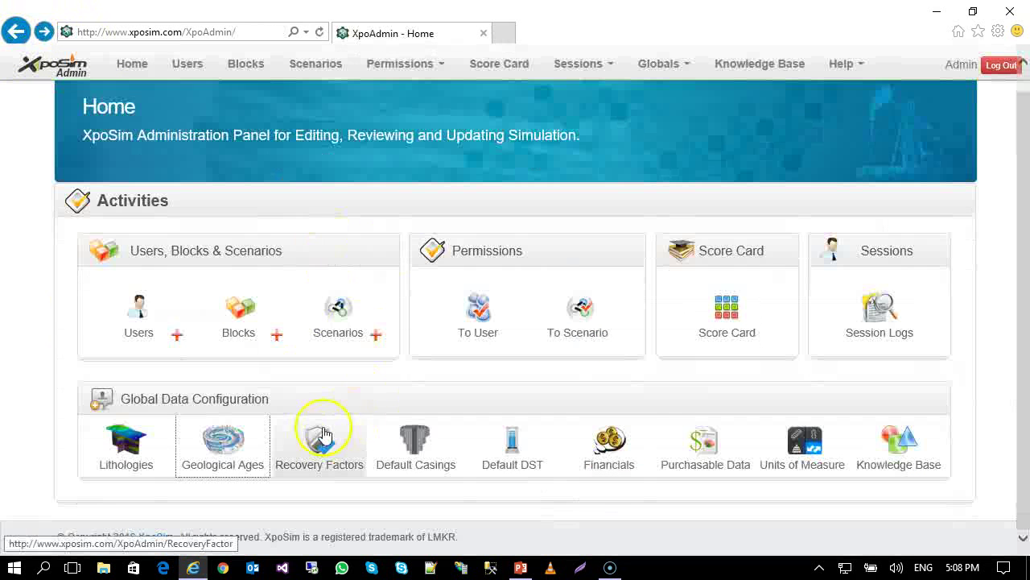
click(318, 437)
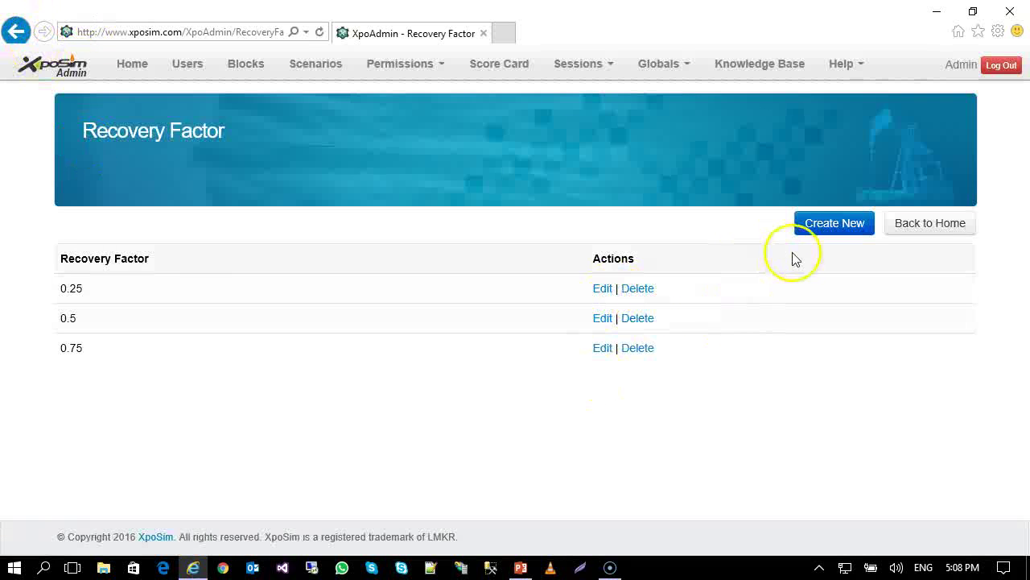
click(18, 32)
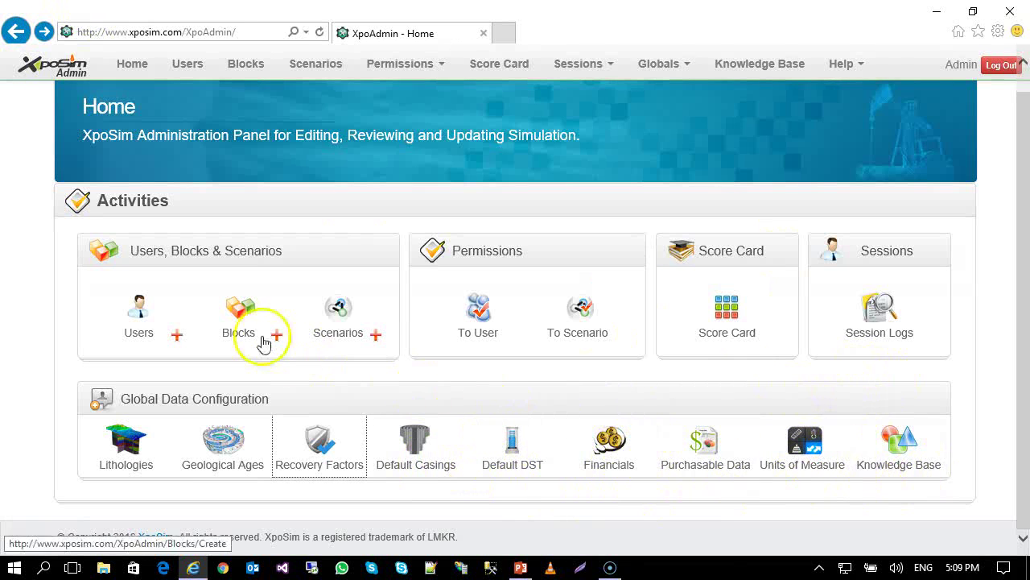
Open TeapotDome's Block Information page and check the Terrain Type, keeping GRASS.
click(239, 314)
scroll(238, 314, down, 1)
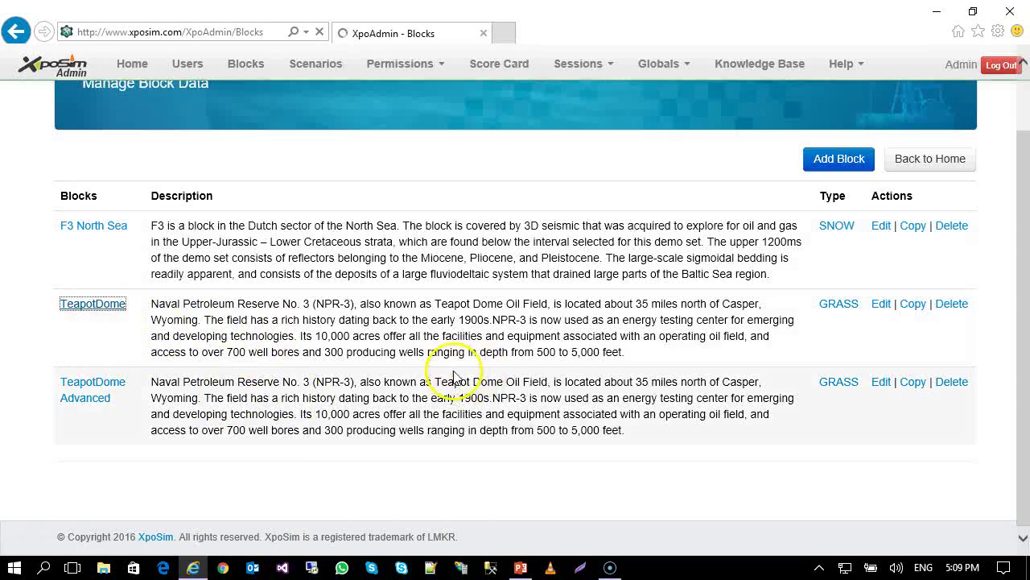
scroll(448, 370, down, 1)
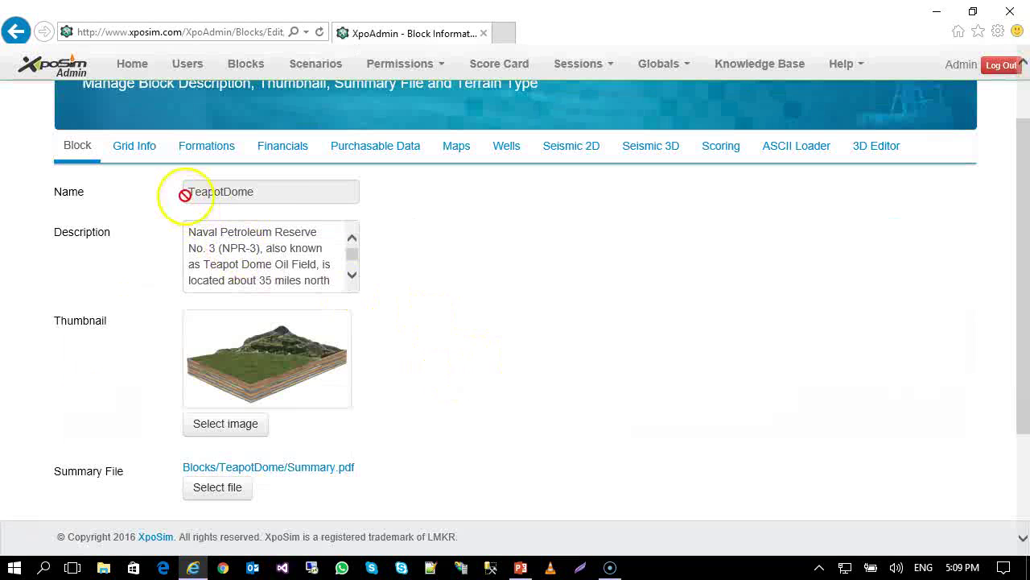
click(352, 274)
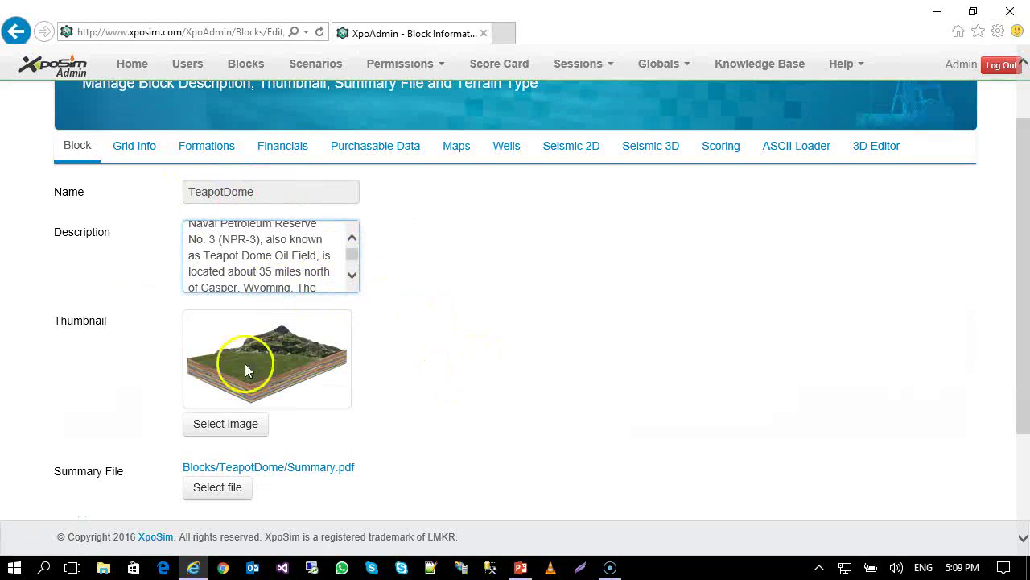
scroll(325, 365, down, 2)
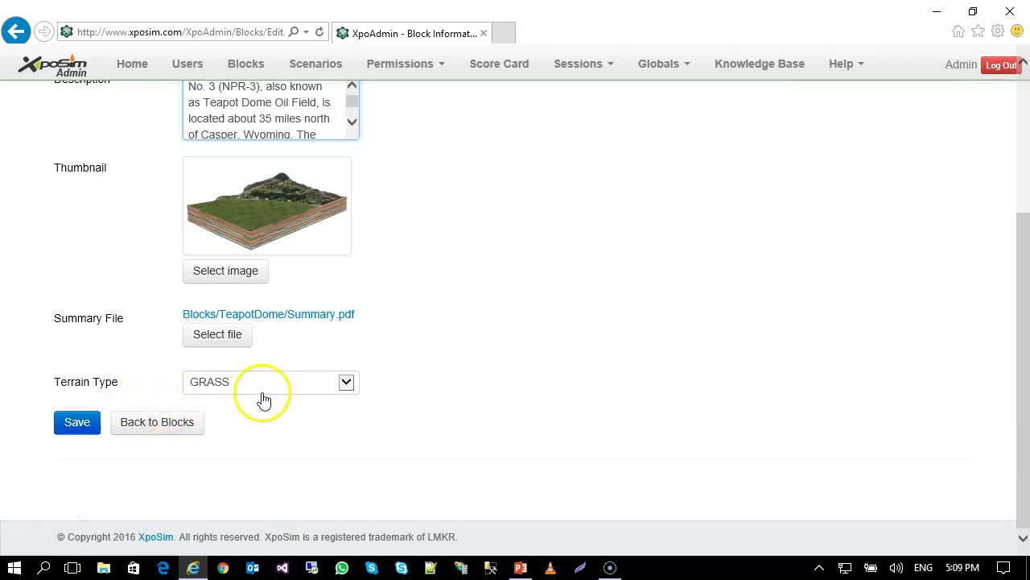
scroll(497, 372, up, 2)
scroll(497, 371, down, 1)
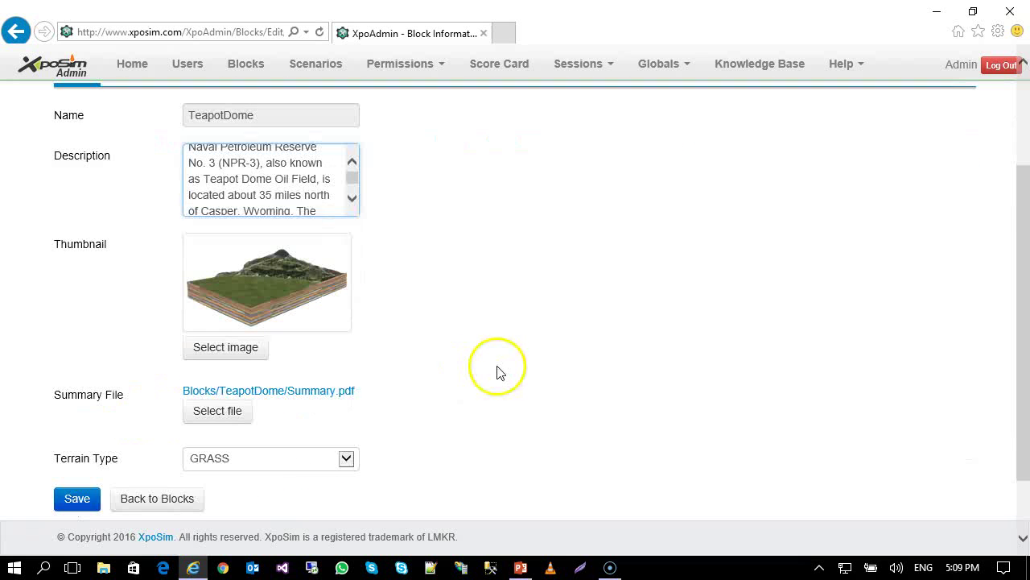
click(339, 459)
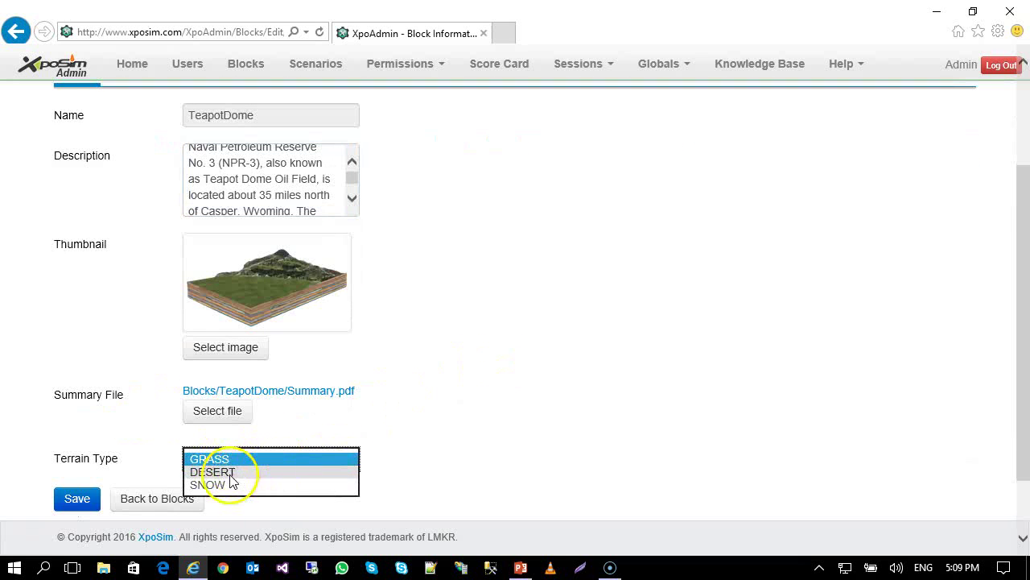
click(482, 440)
scroll(482, 439, up, 2)
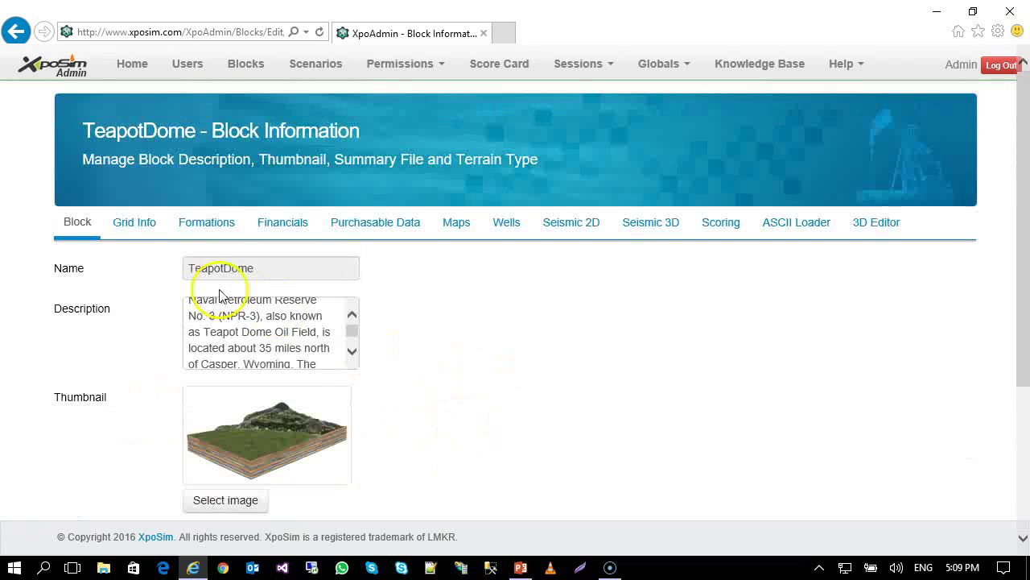
Scroll through TeapotDome's Grid Info volume and geometry settings.
click(133, 227)
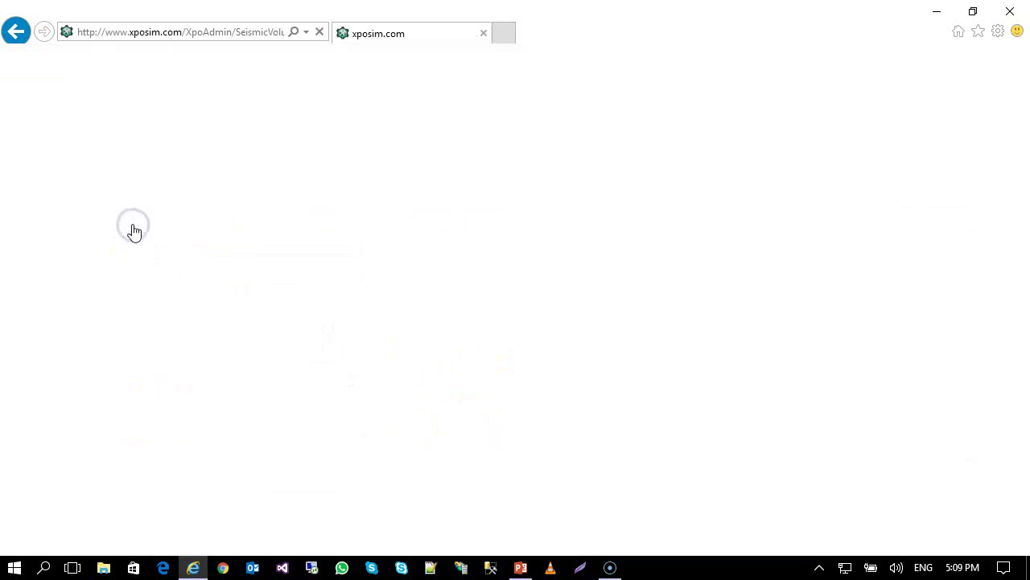
scroll(309, 306, down, 1)
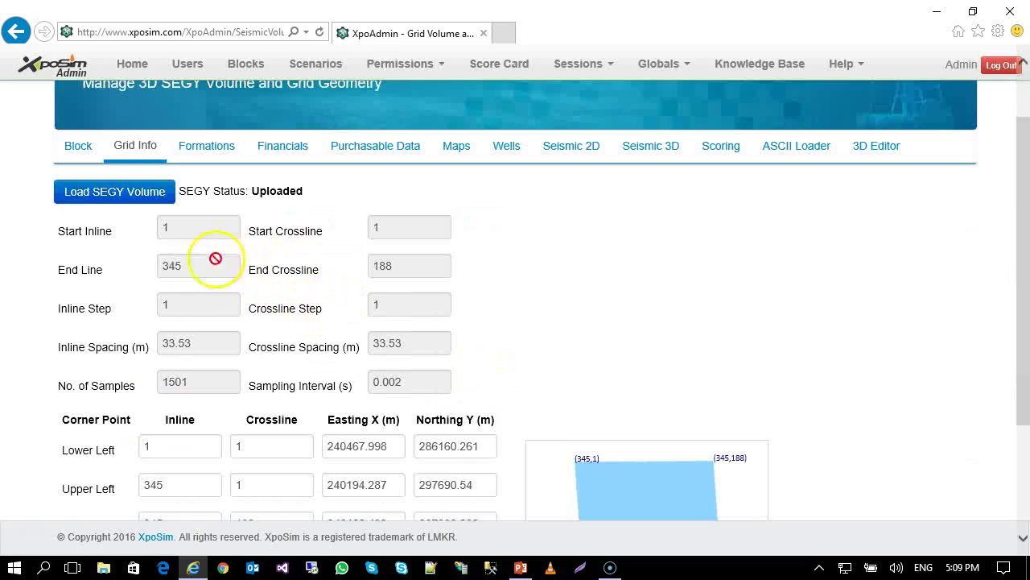
scroll(389, 396, down, 1)
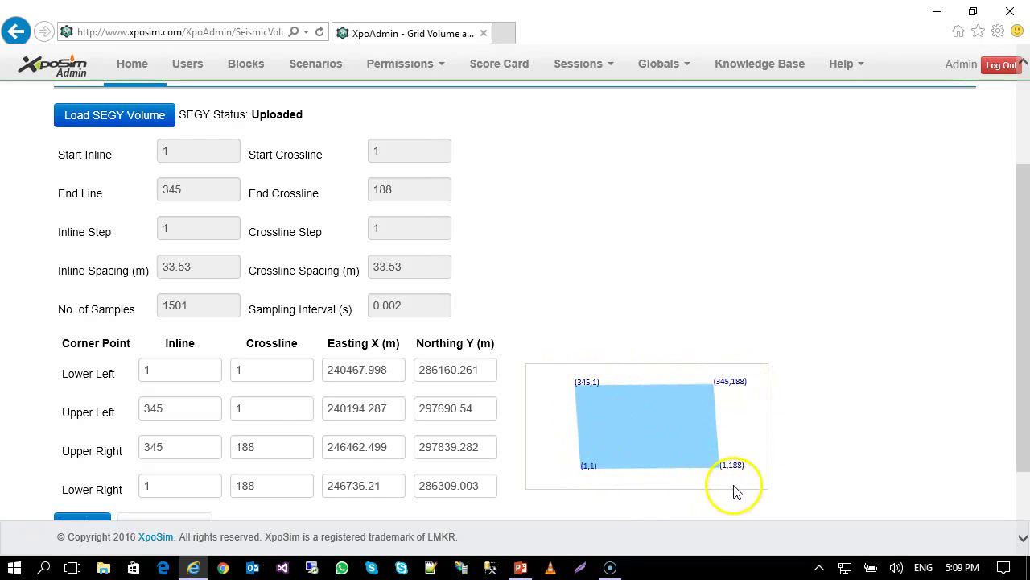
scroll(709, 468, up, 1)
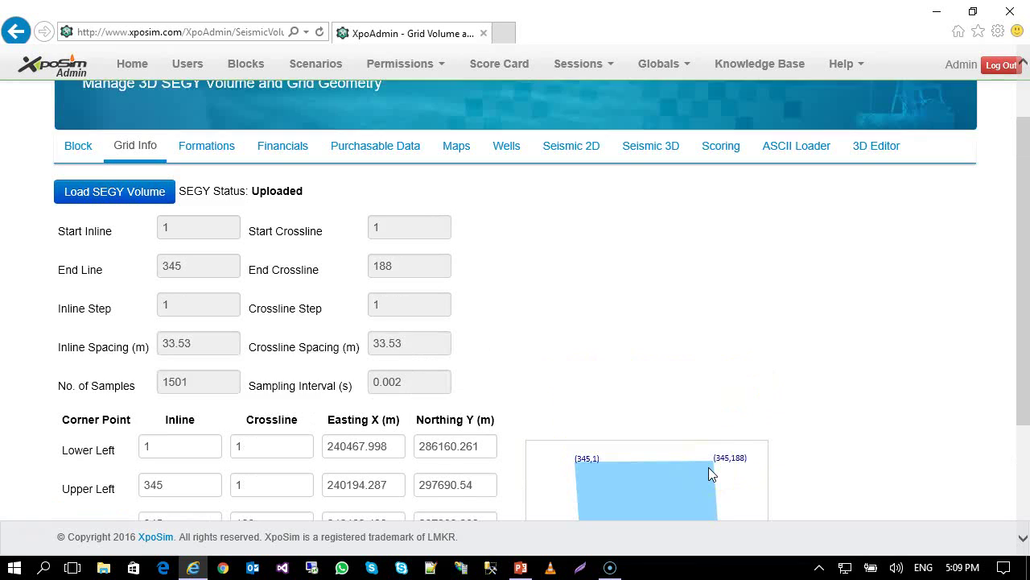
scroll(710, 468, down, 1)
scroll(683, 424, up, 1)
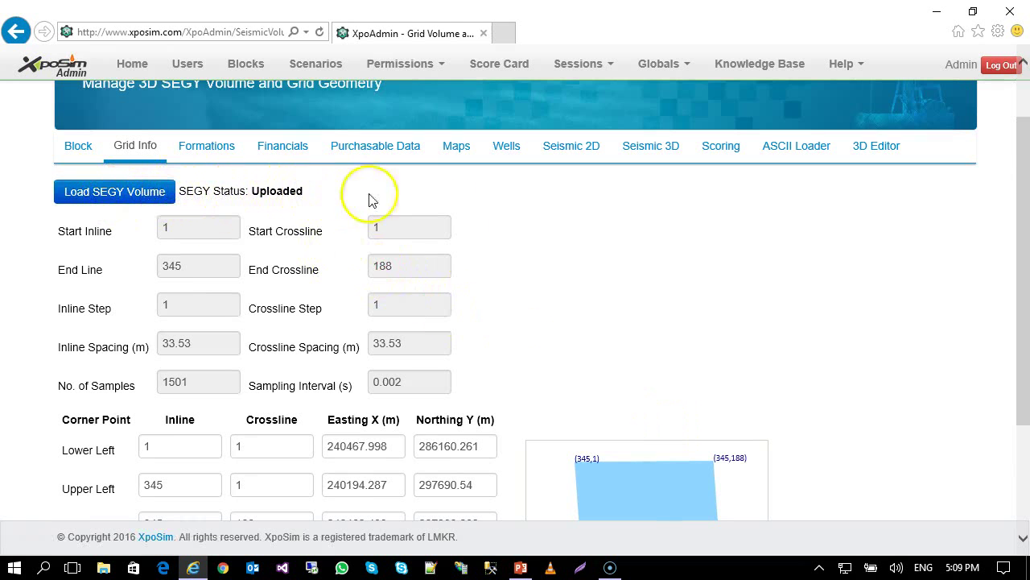
scroll(594, 289, down, 1)
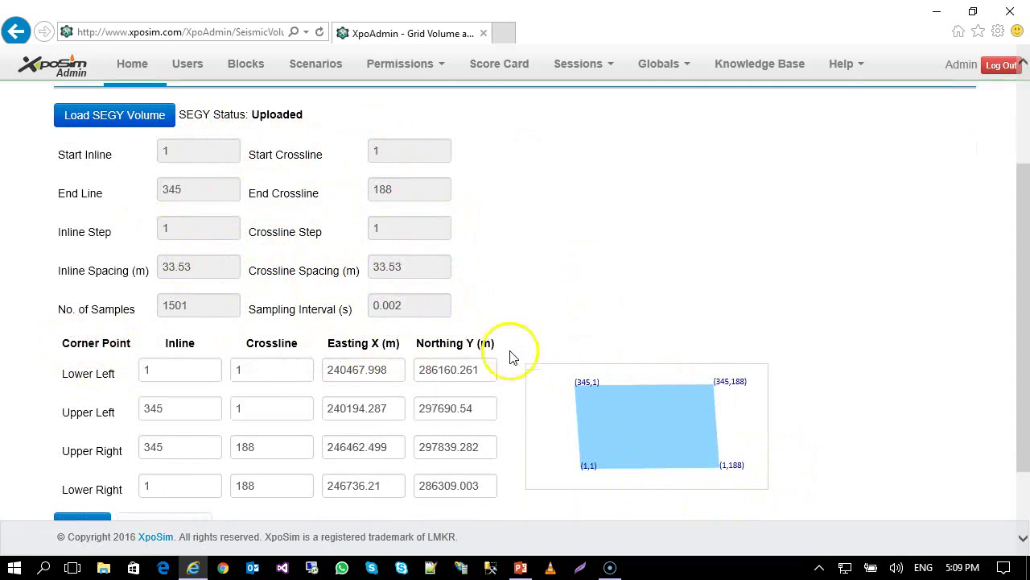
scroll(525, 435, down, 1)
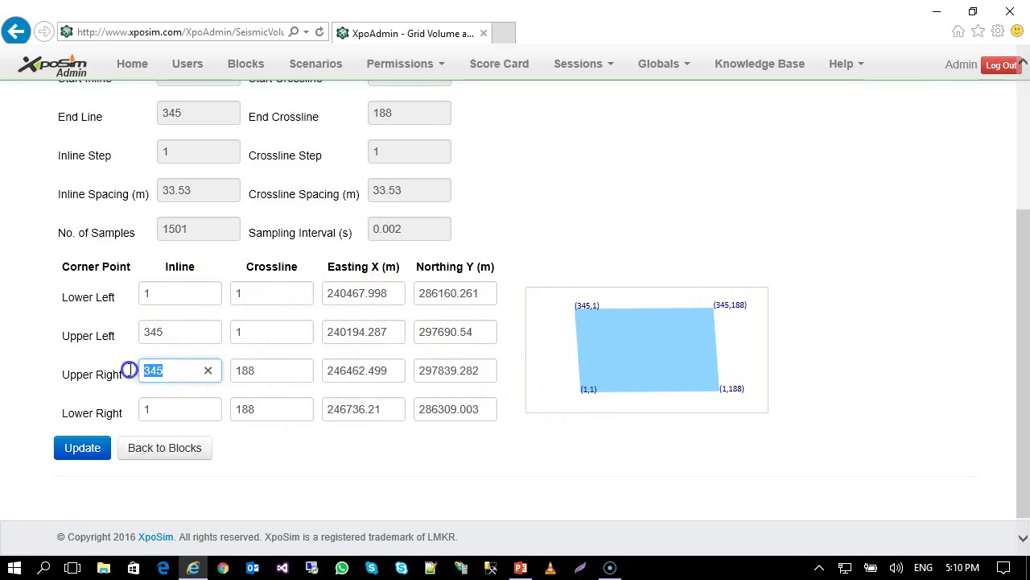
Check the Upper Right crossline value 188 unchanged and open the Formations table.
click(301, 370)
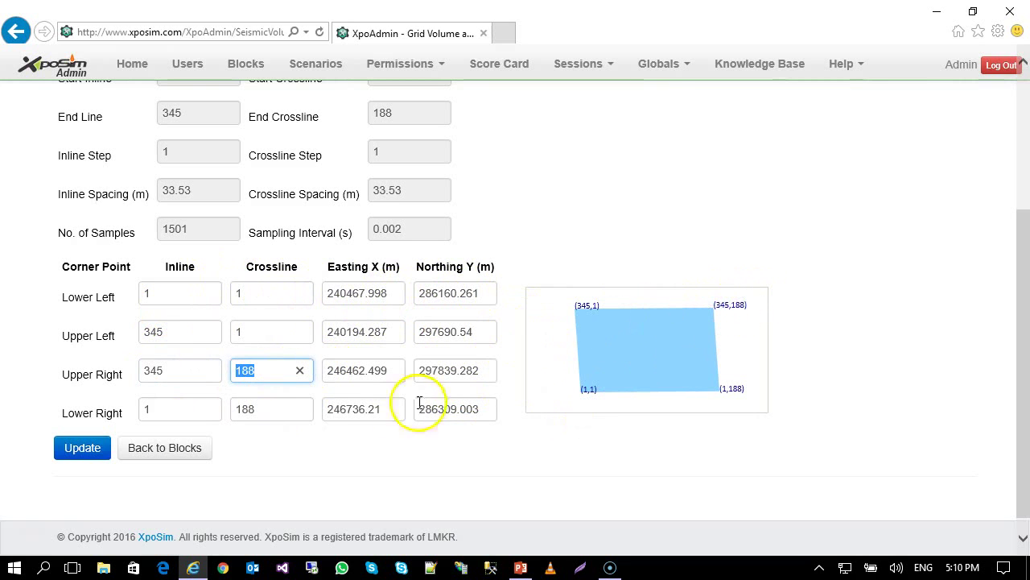
click(680, 374)
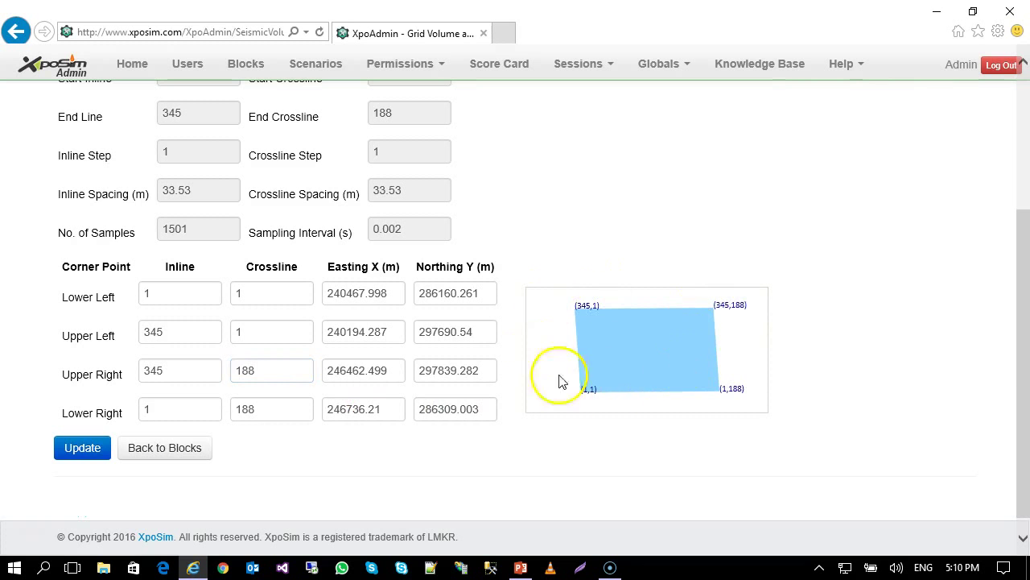
scroll(556, 487, up, 3)
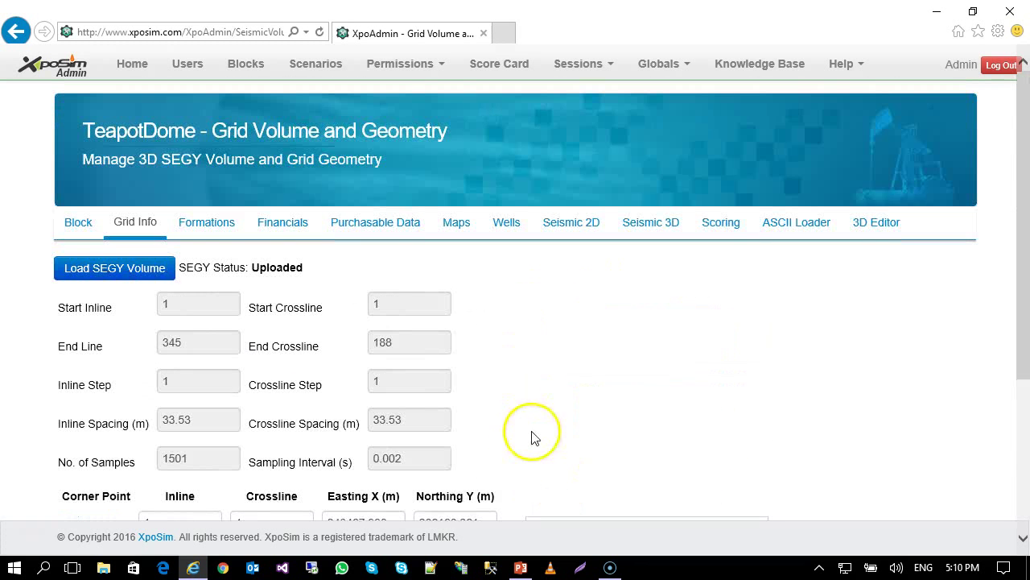
click(202, 223)
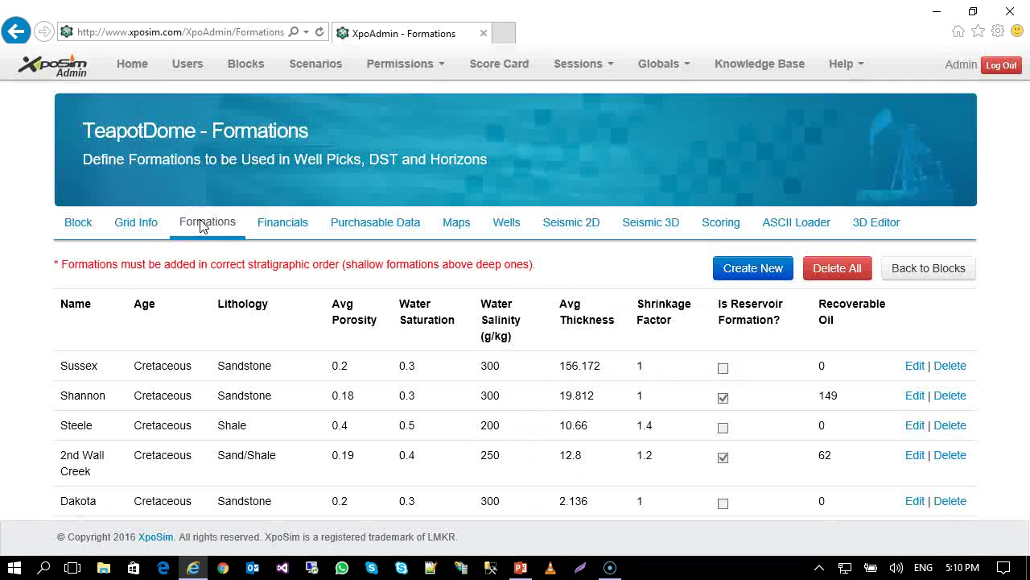
scroll(230, 231, down, 2)
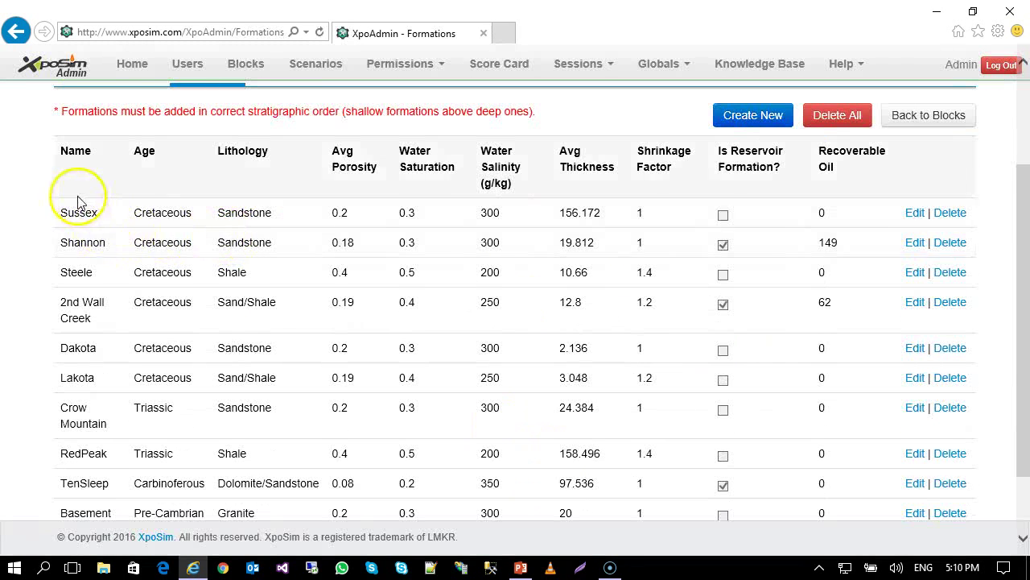
scroll(76, 184, up, 1)
scroll(382, 420, down, 2)
scroll(370, 402, up, 1)
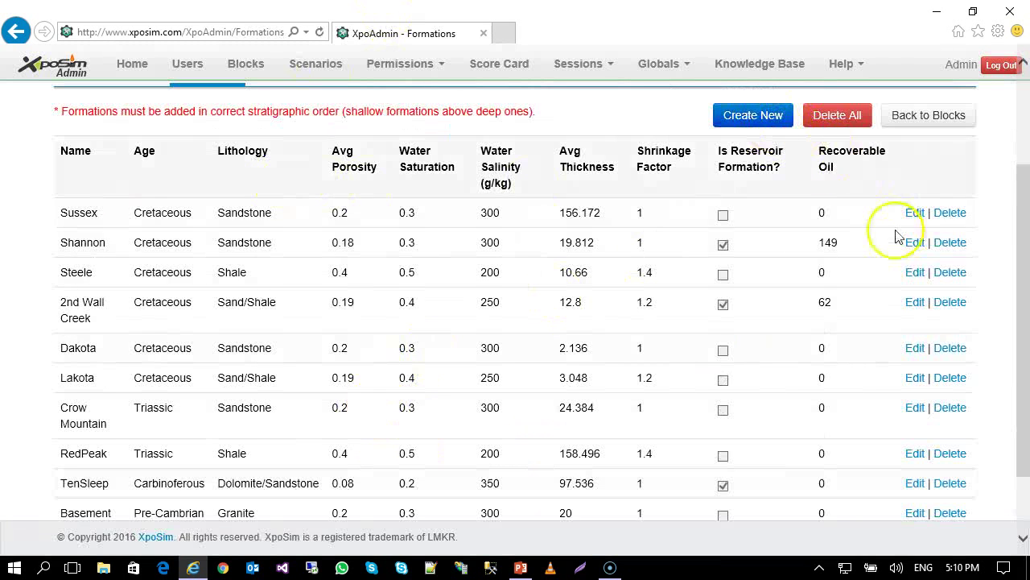
scroll(903, 268, down, 1)
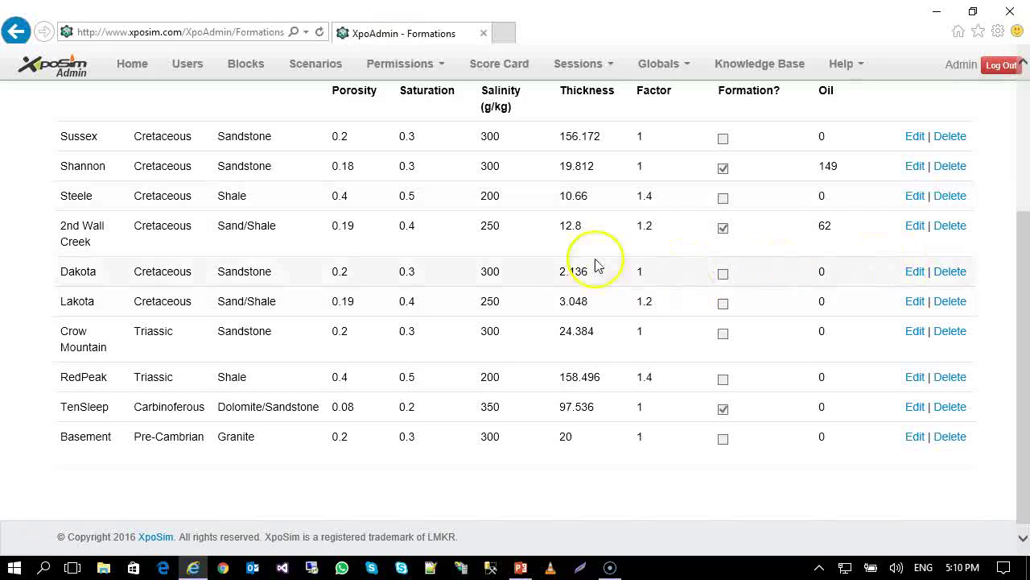
scroll(885, 185, up, 1)
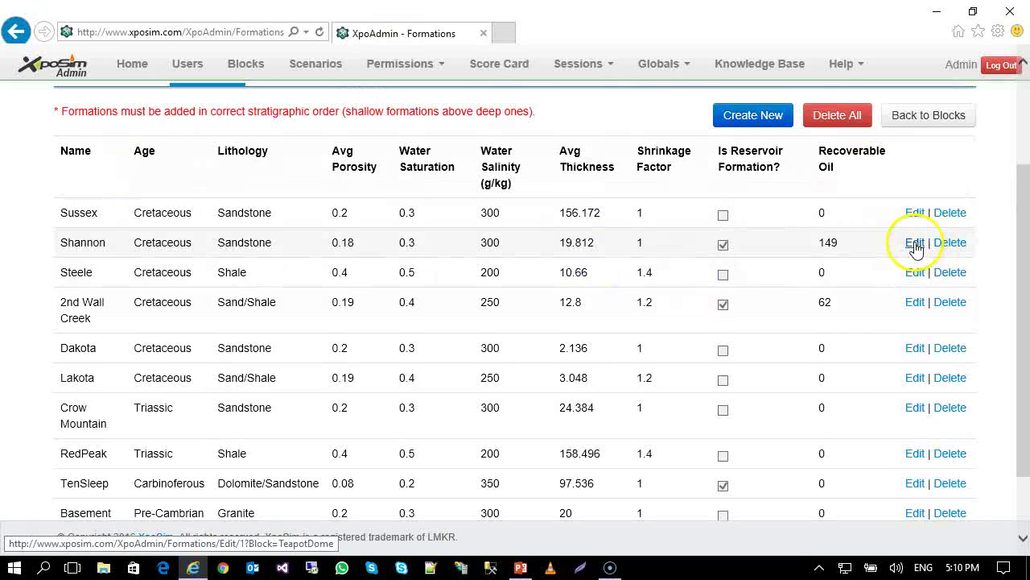
scroll(110, 276, down, 2)
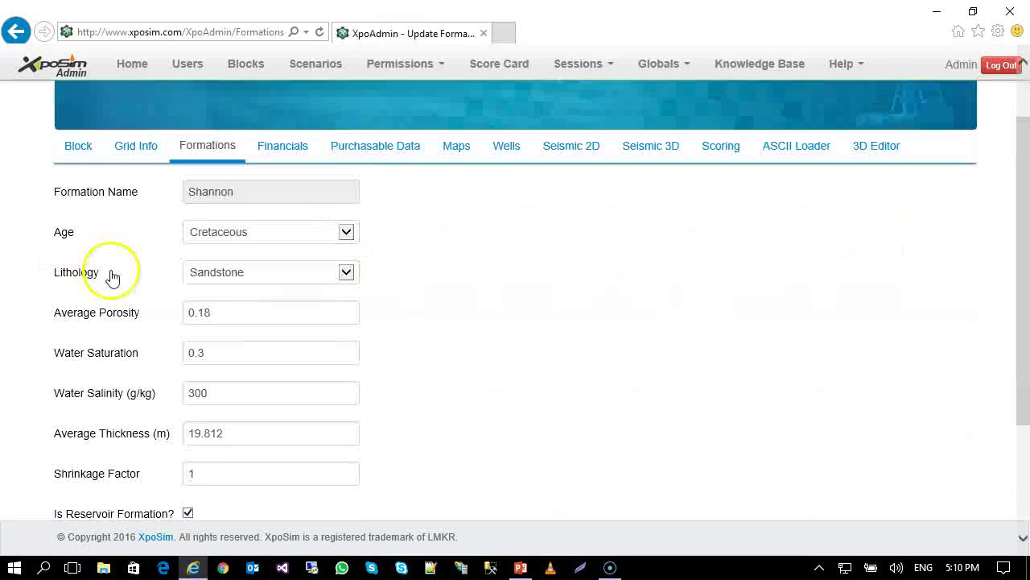
click(218, 165)
click(223, 164)
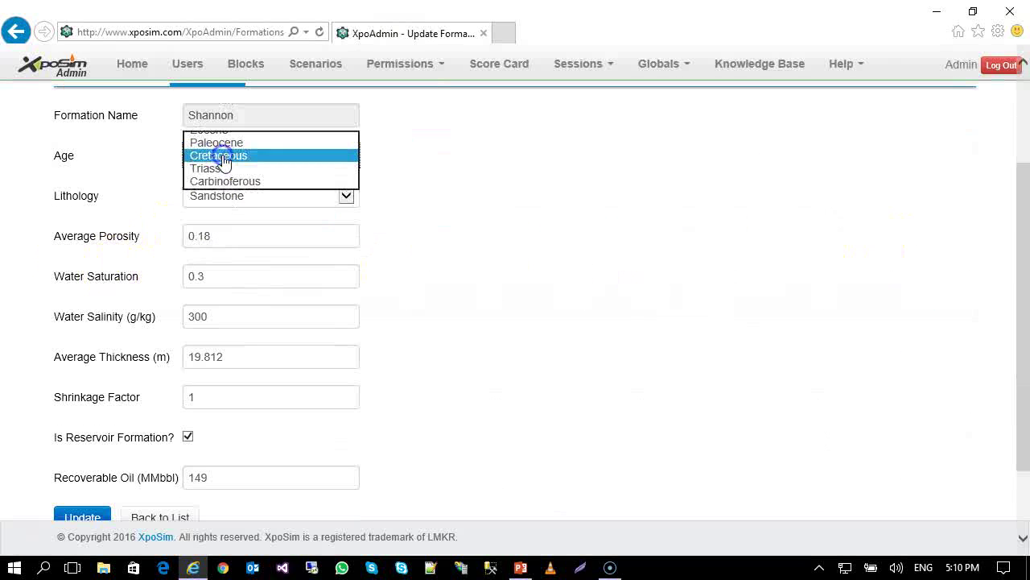
click(232, 198)
click(232, 195)
scroll(278, 223, down, 1)
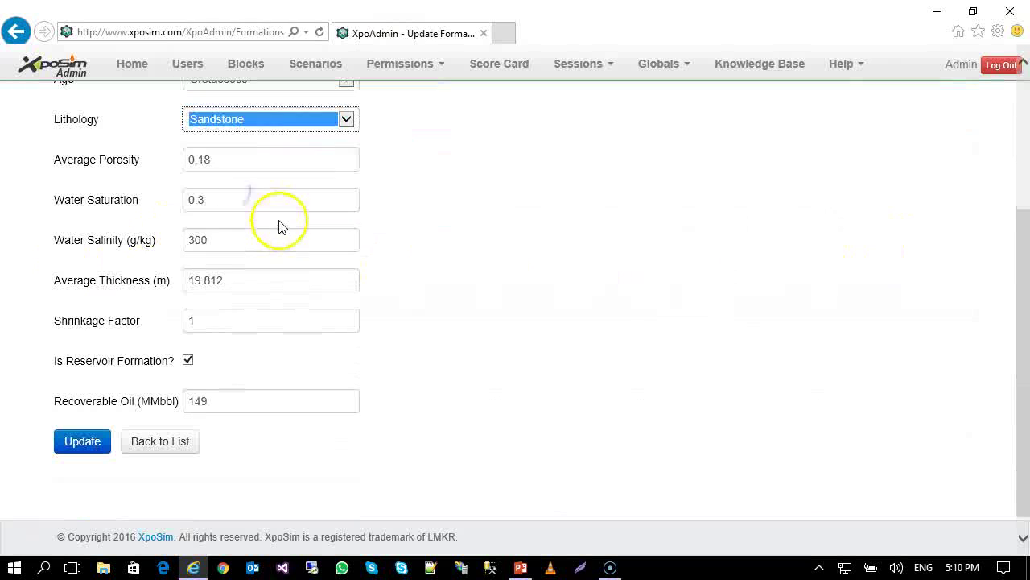
click(147, 165)
click(237, 207)
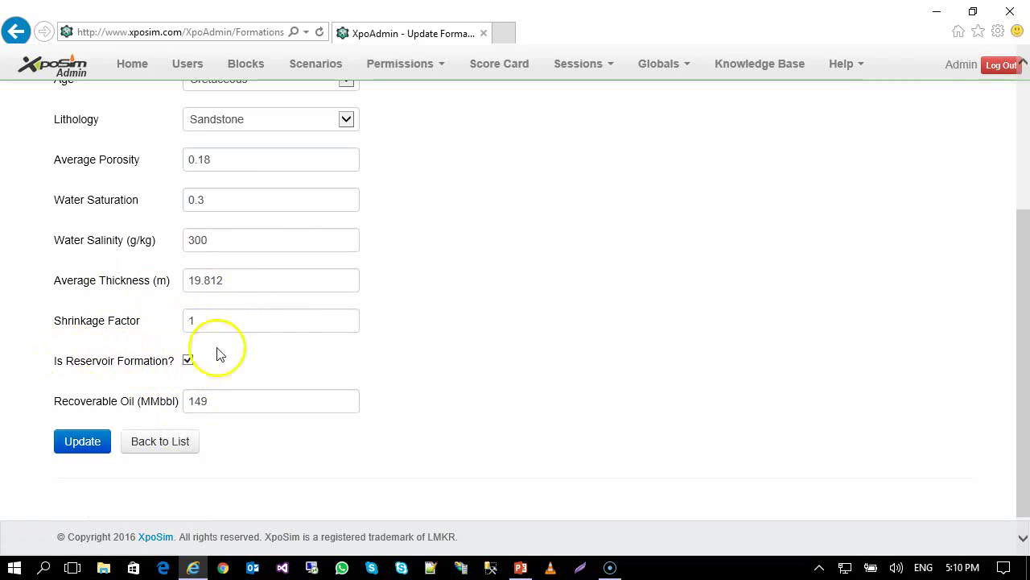
scroll(276, 367, up, 2)
scroll(281, 363, down, 2)
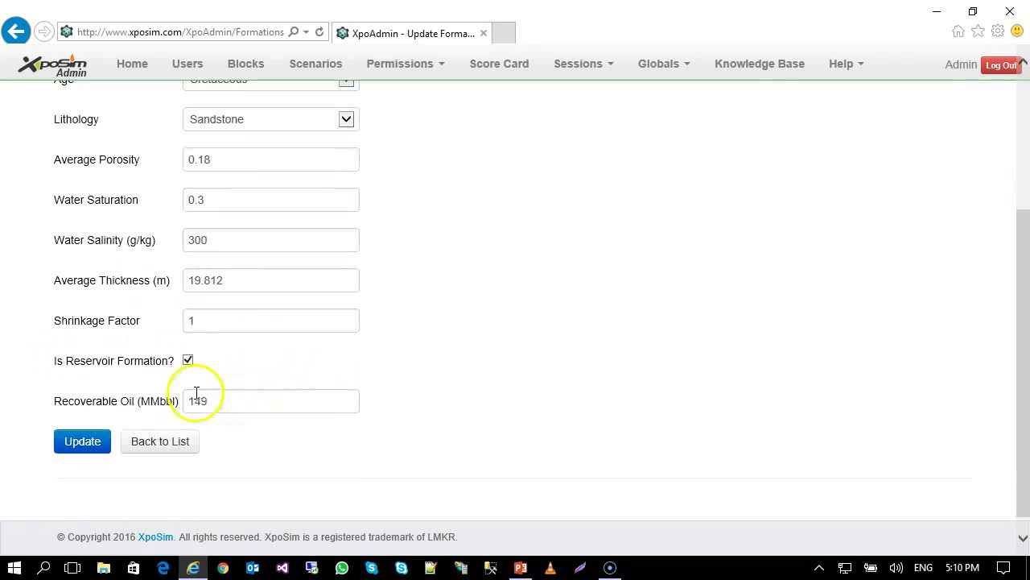
drag(208, 401, 172, 409)
click(242, 404)
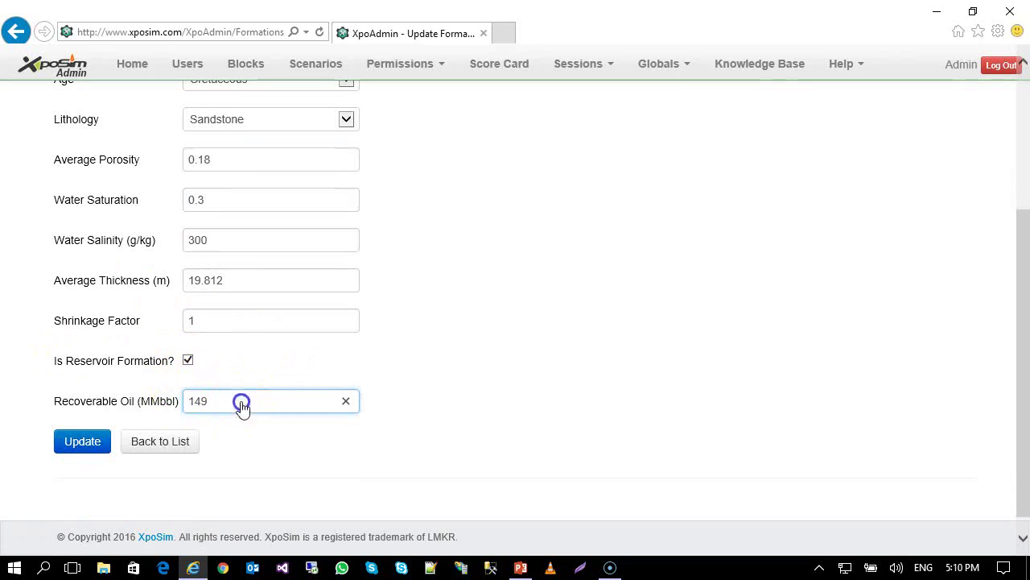
scroll(519, 401, up, 4)
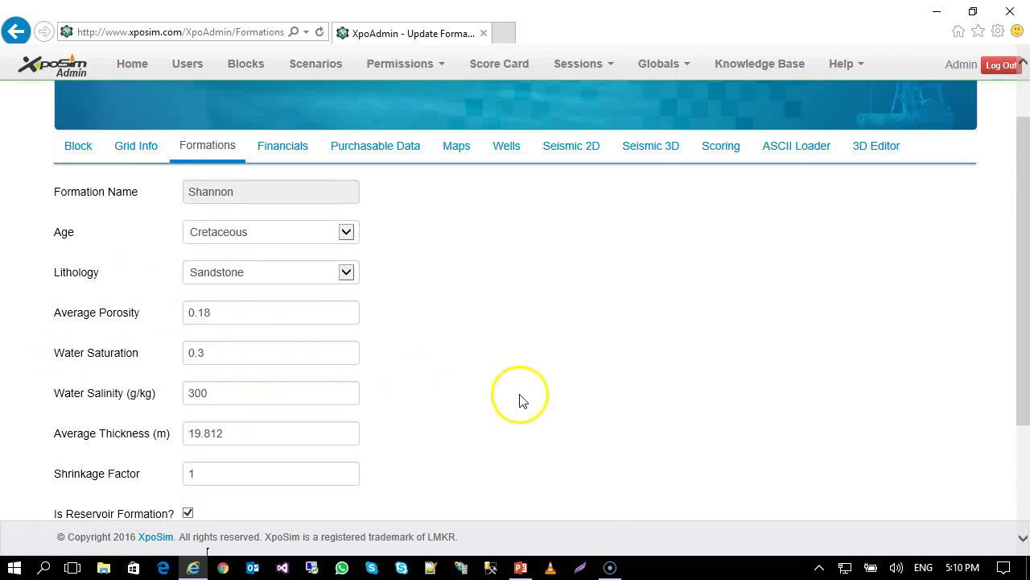
scroll(512, 342, down, 4)
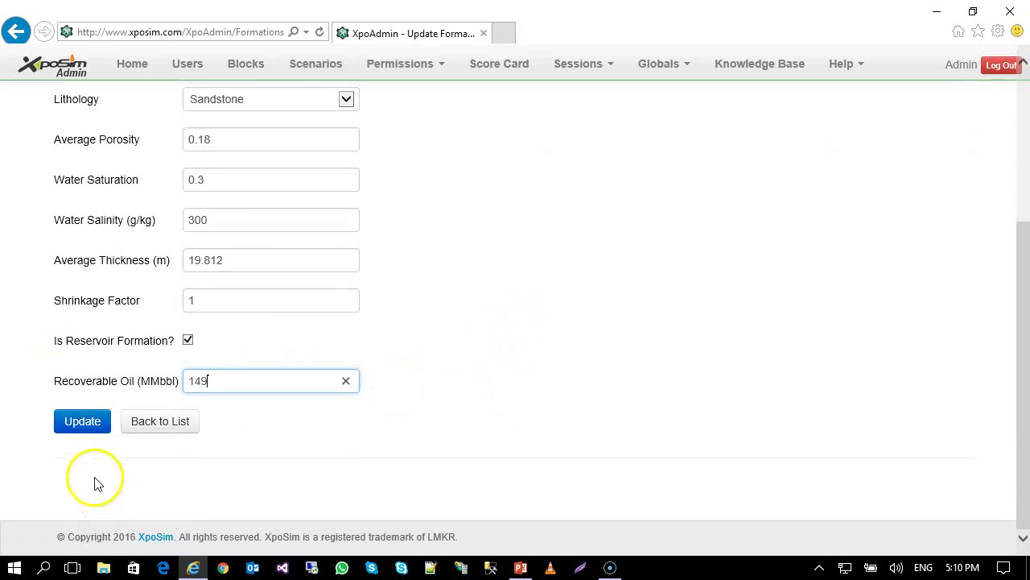
click(144, 421)
scroll(532, 362, down, 2)
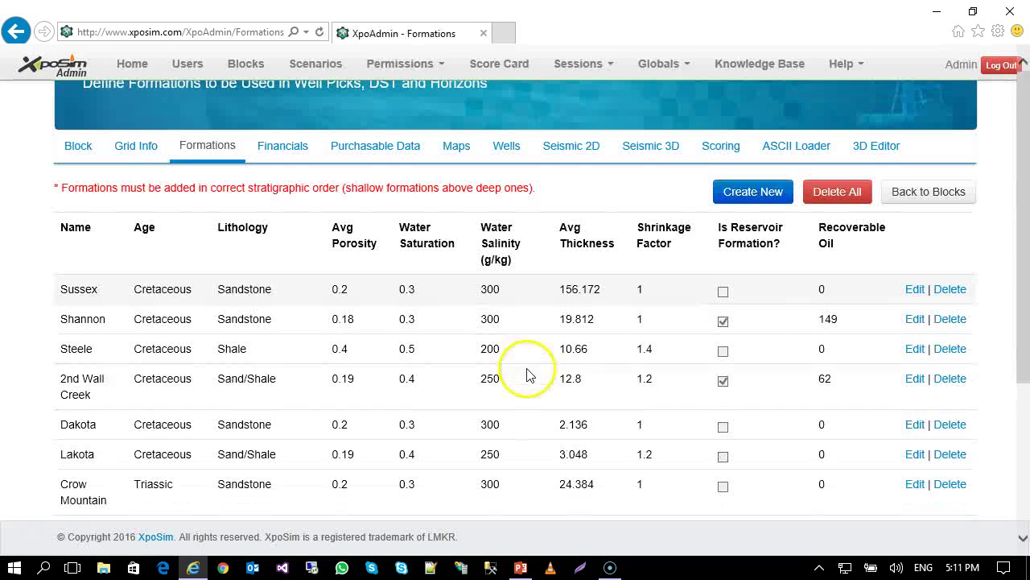
drag(214, 189, 286, 188)
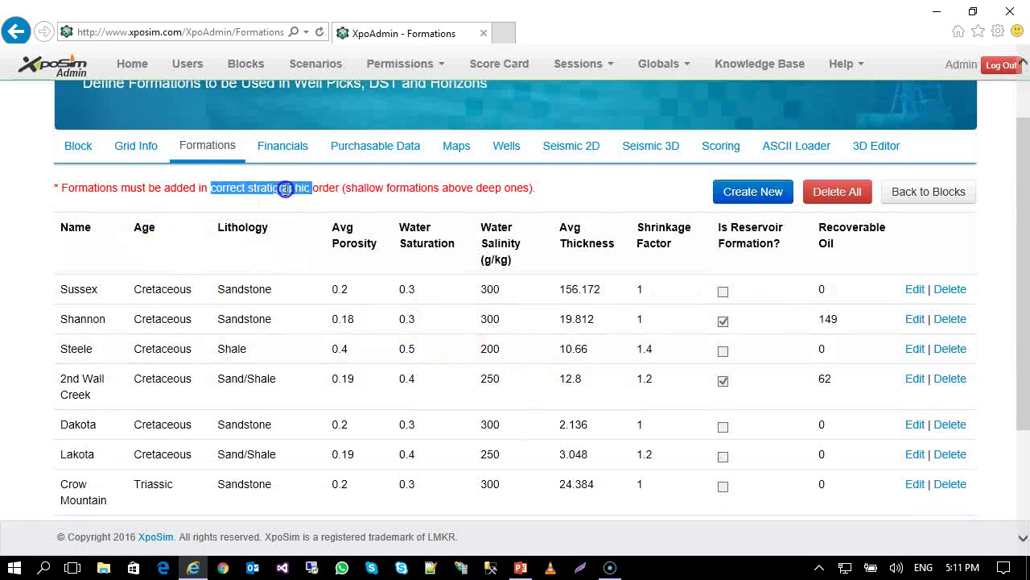
click(548, 188)
scroll(594, 239, down, 4)
scroll(593, 234, up, 5)
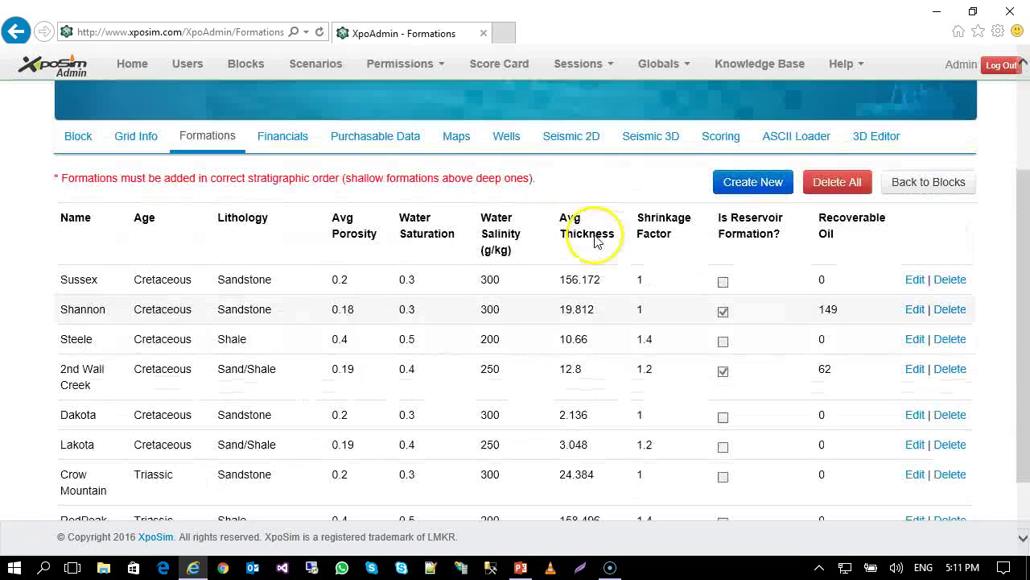
Review Financials activity costs and times, e.g. Seismic Acquisition 2D cost and time 10000, unchanged.
click(275, 213)
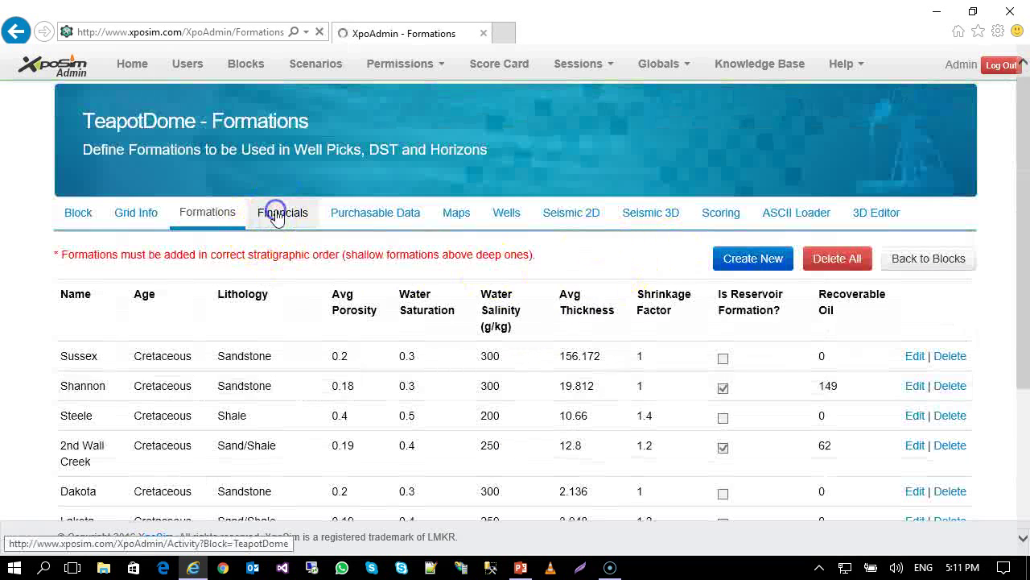
scroll(409, 362, down, 2)
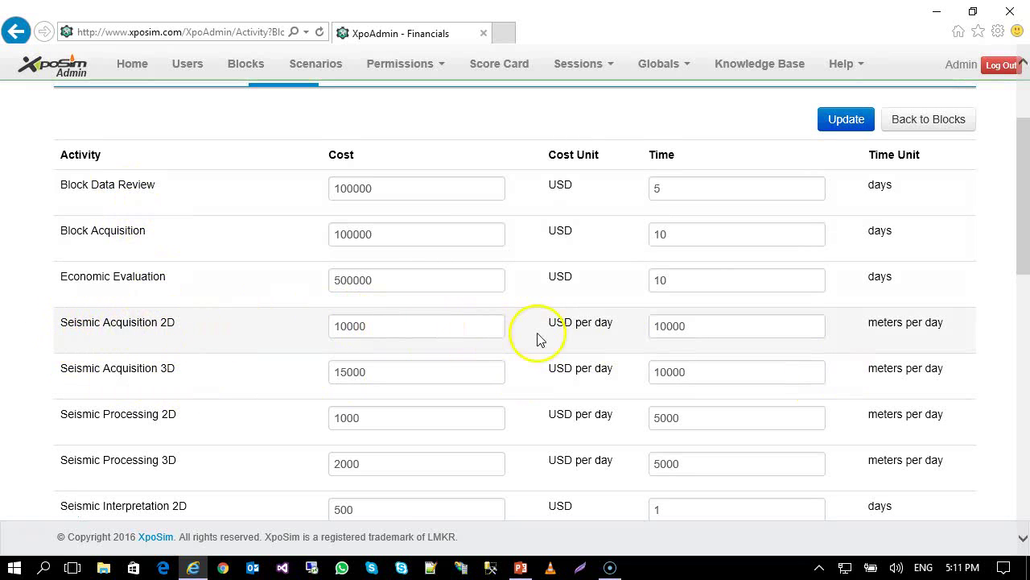
drag(421, 329, 258, 329)
click(445, 330)
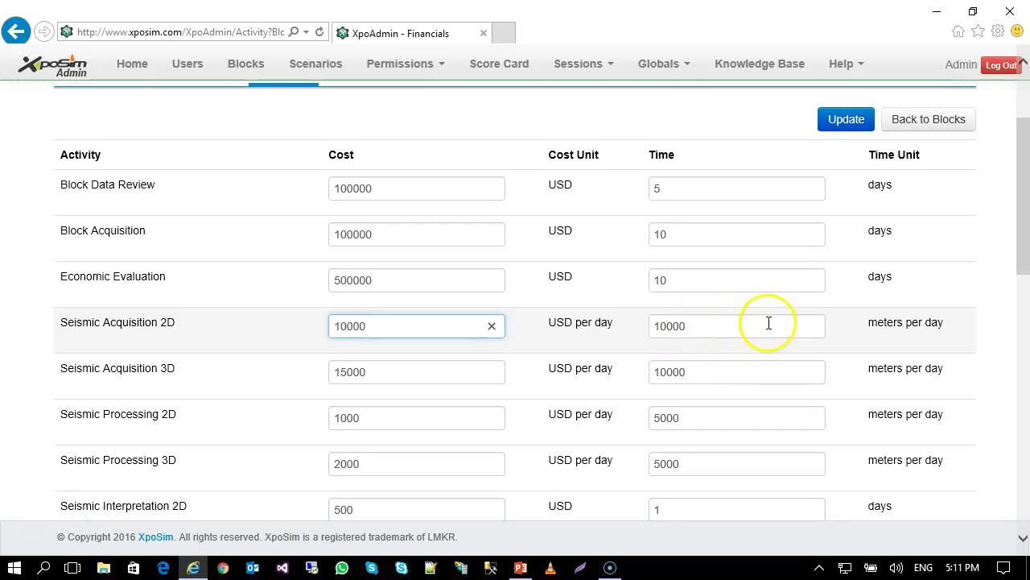
drag(731, 329, 651, 342)
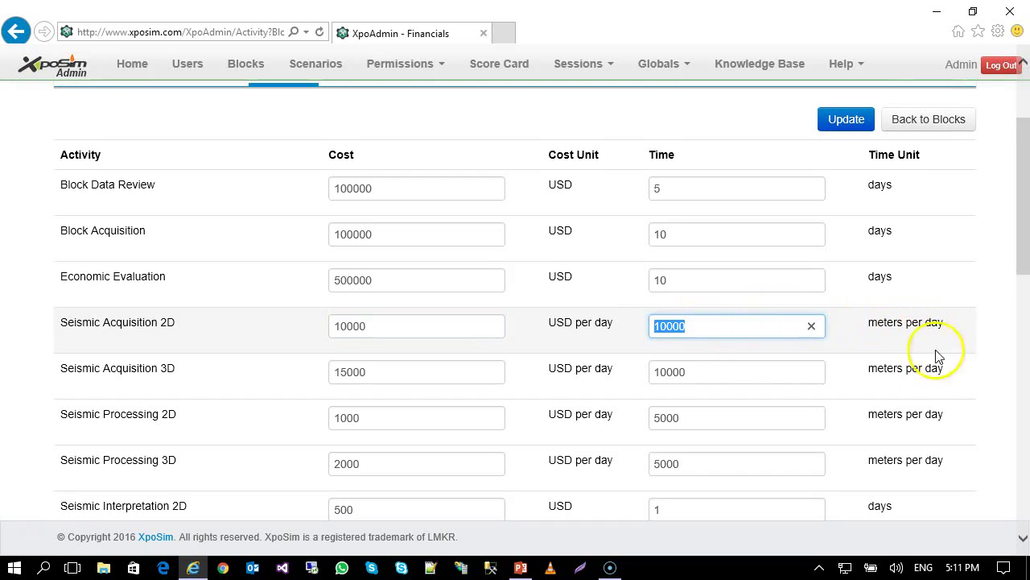
scroll(926, 363, down, 1)
scroll(877, 396, up, 1)
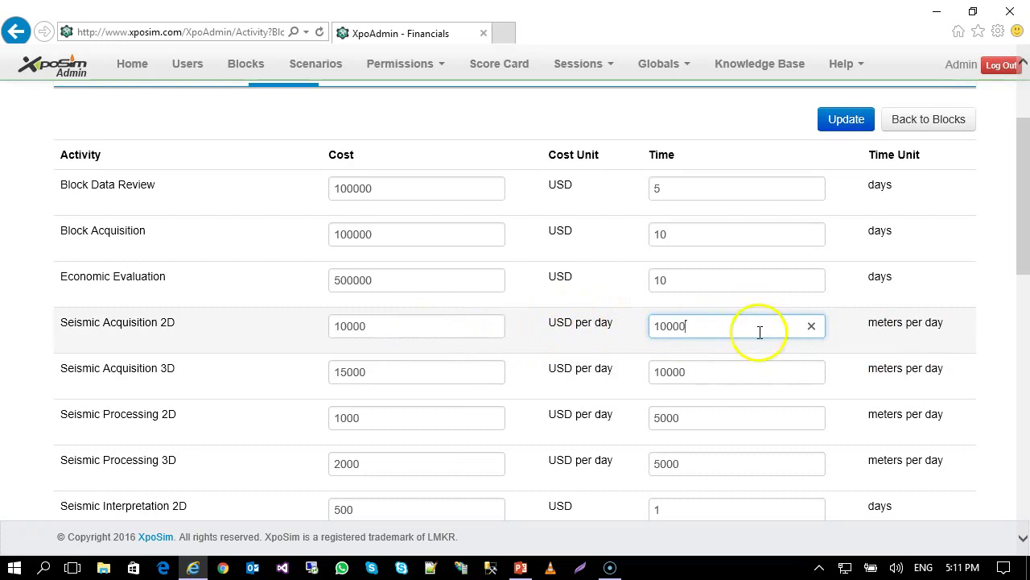
scroll(908, 126, up, 1)
scroll(376, 428, down, 7)
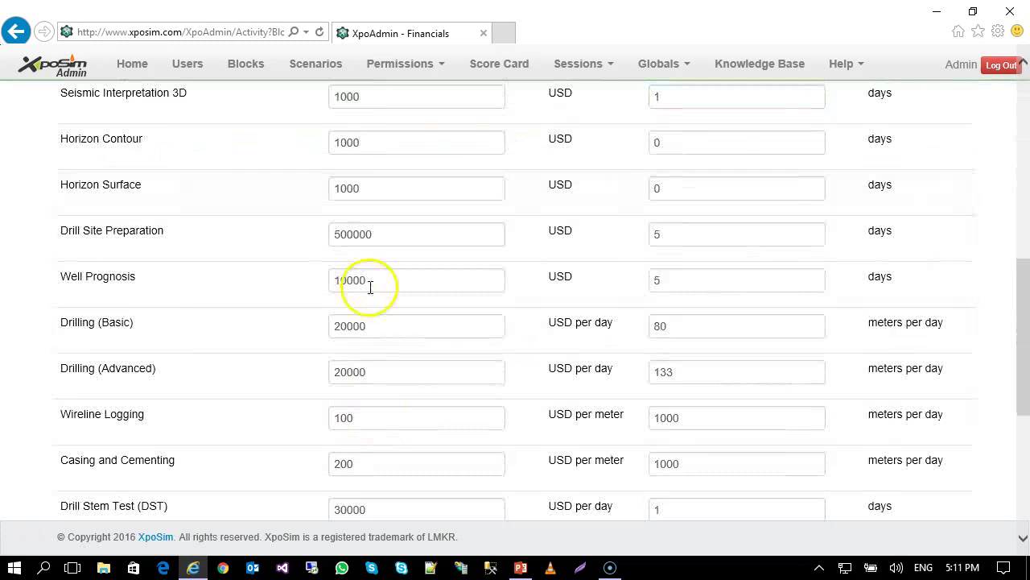
scroll(467, 359, down, 5)
scroll(468, 353, up, 7)
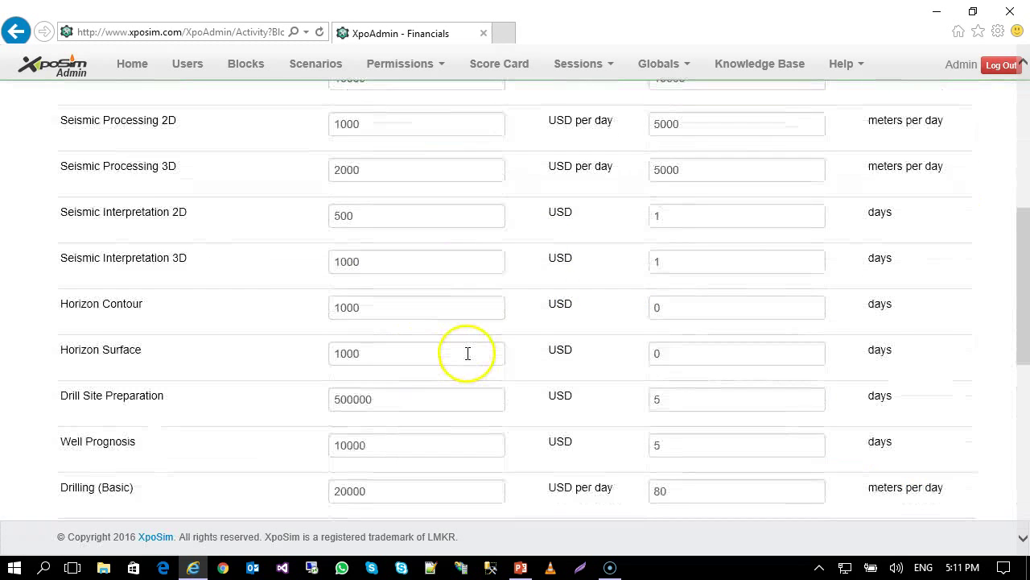
scroll(467, 352, up, 5)
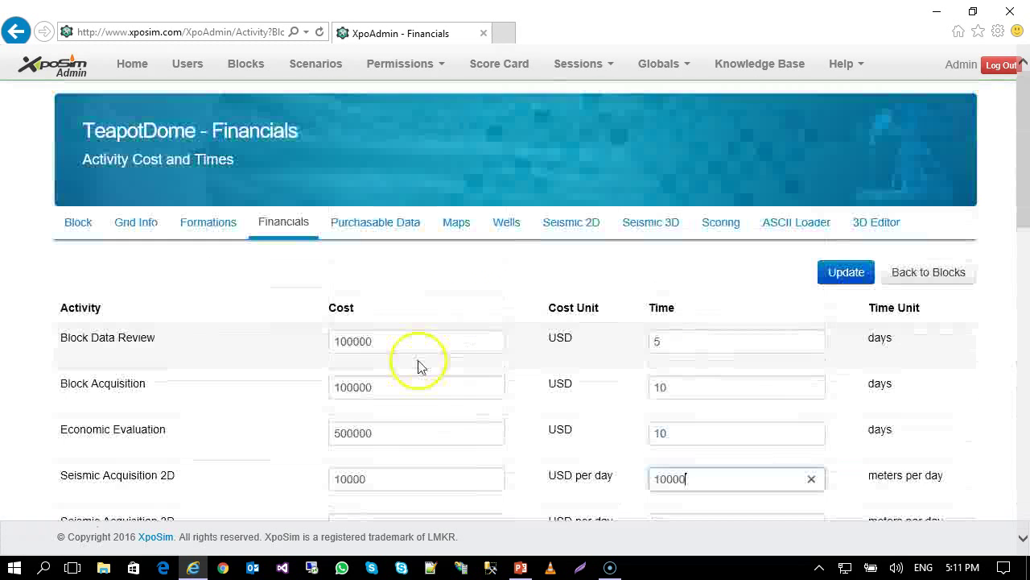
Scroll through Purchasable Data costs, e.g. Surface Geological Map 2000 USD, Wireline Logs 10000 USD.
click(392, 234)
scroll(506, 260, down, 2)
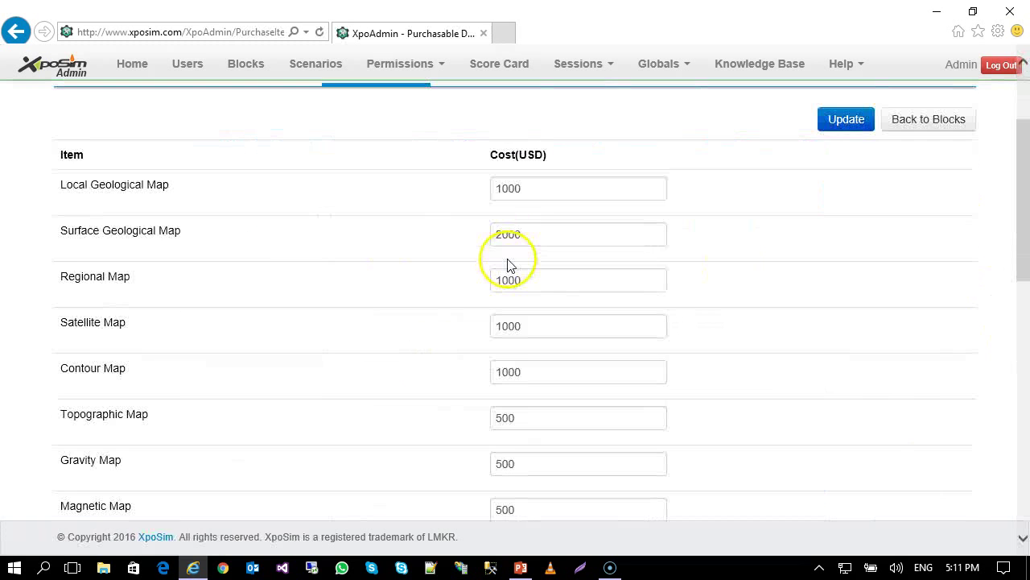
scroll(506, 265, up, 2)
scroll(357, 322, down, 2)
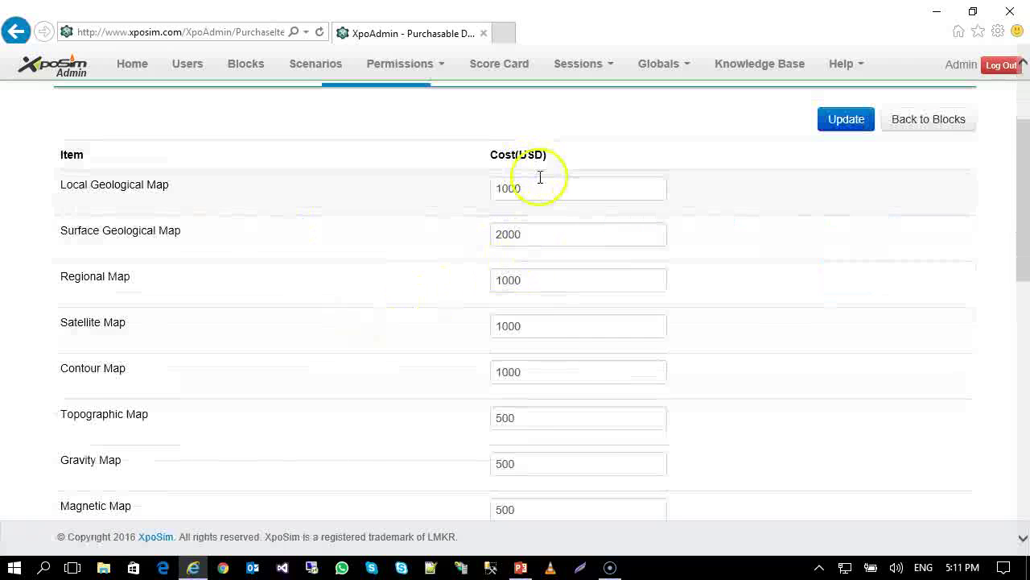
scroll(566, 287, down, 8)
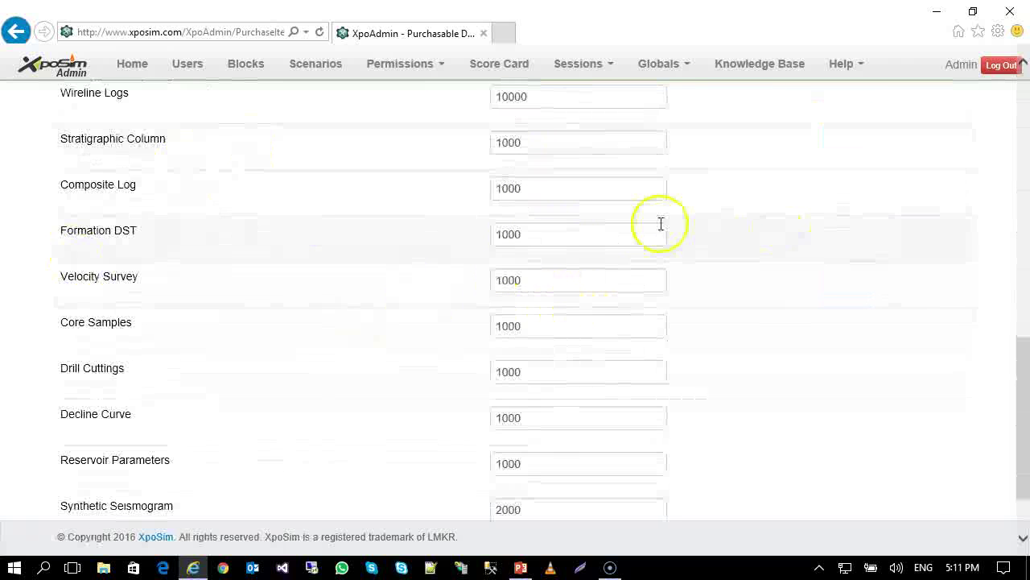
scroll(661, 224, up, 10)
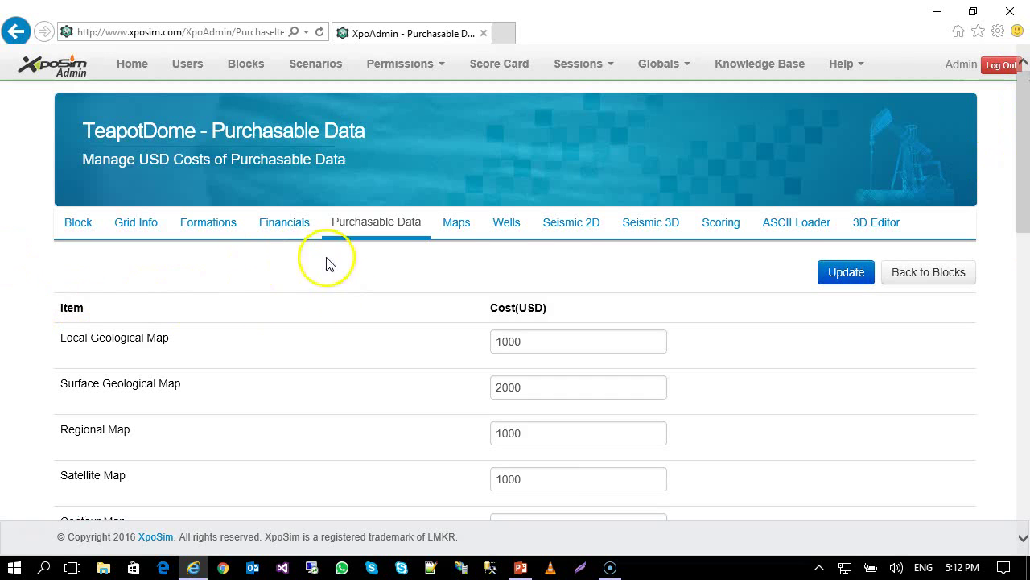
View the TeapotDome Maps page and its fields.
click(452, 227)
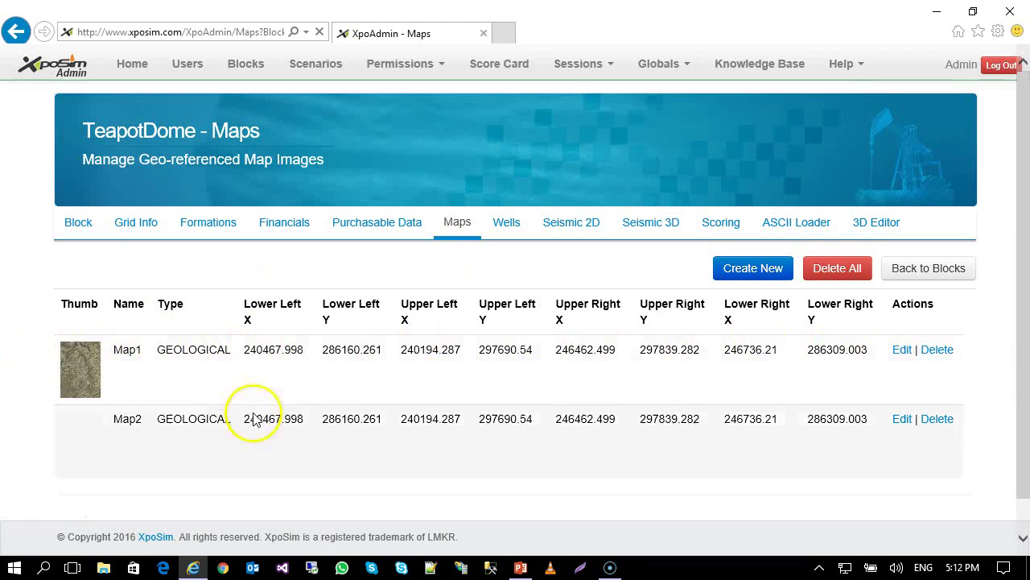
triple_click(125, 133)
click(342, 126)
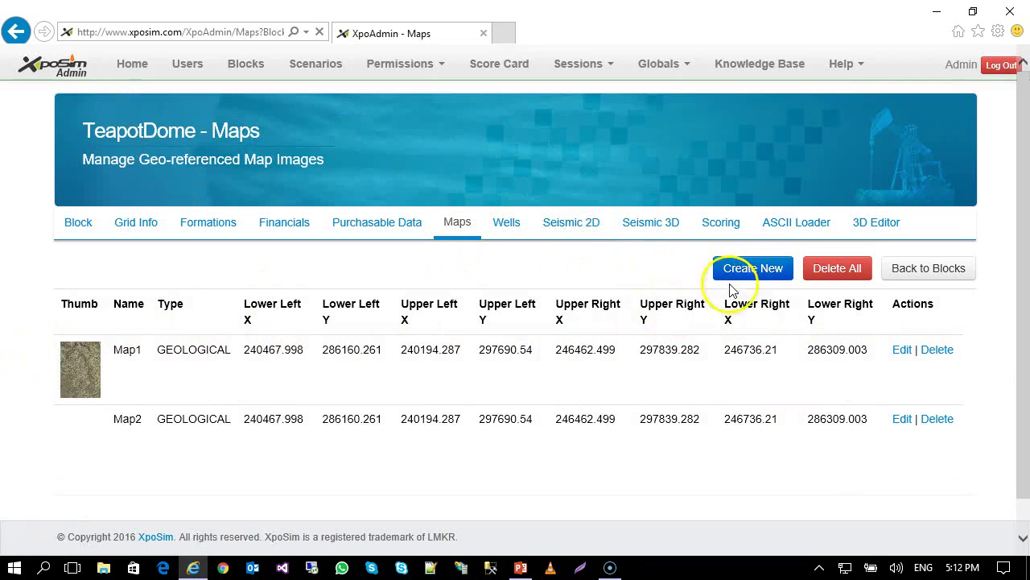
Open the four-well list and check the Easting value of well 25-1-X-14.
click(503, 231)
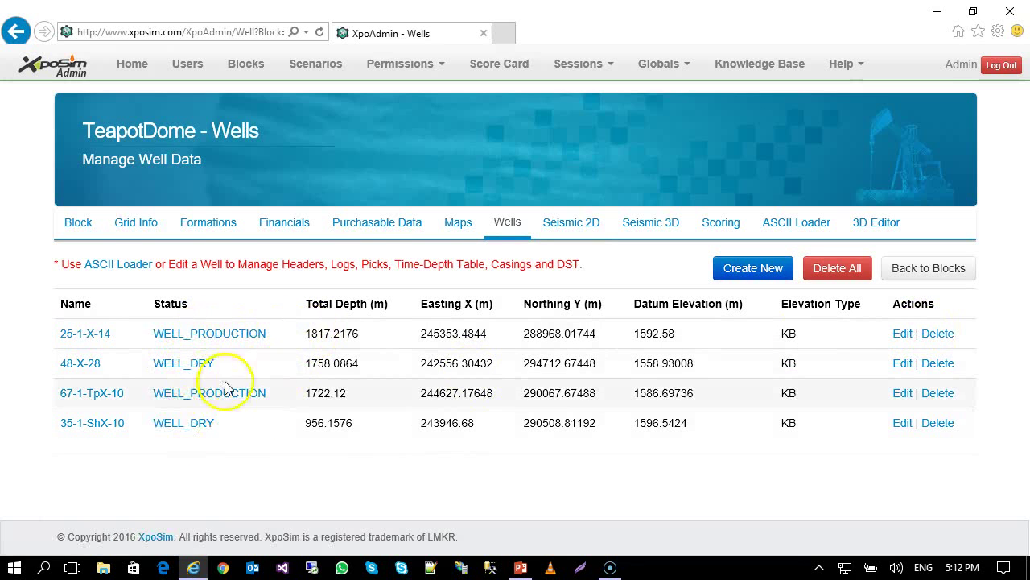
double_click(469, 332)
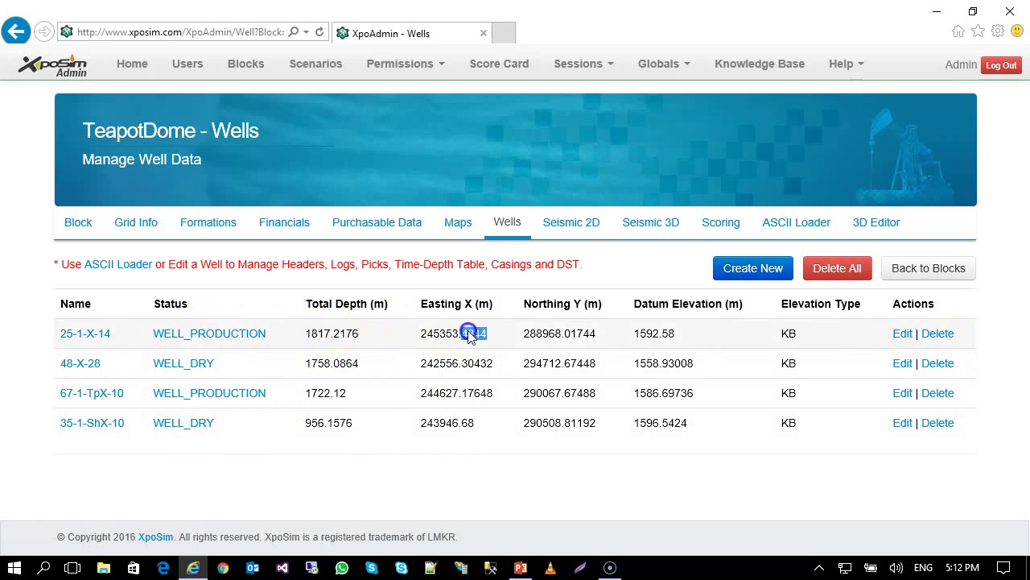
click(613, 337)
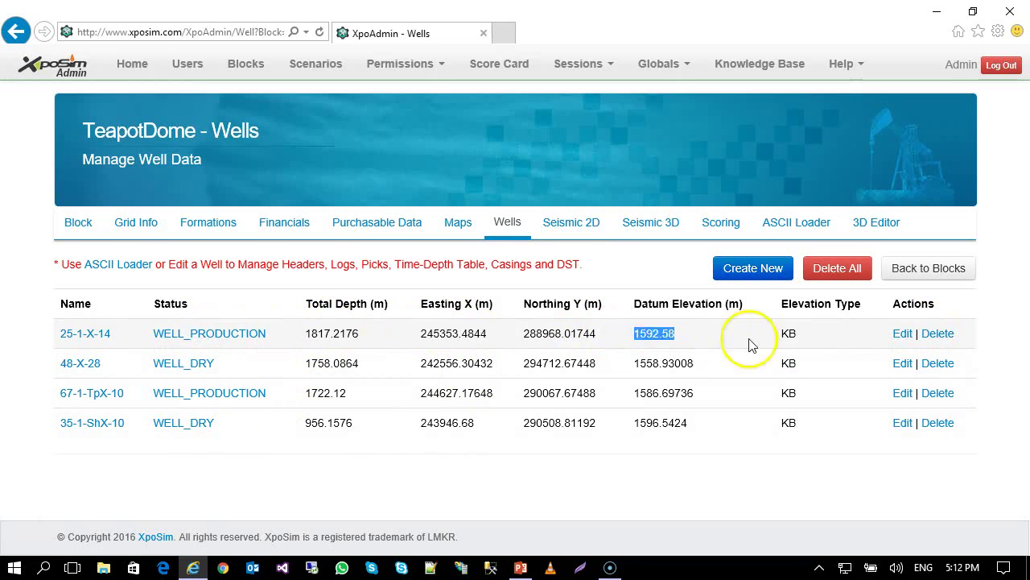
Review well 25-1-X-14's headers, curve data and LAS file.
click(100, 348)
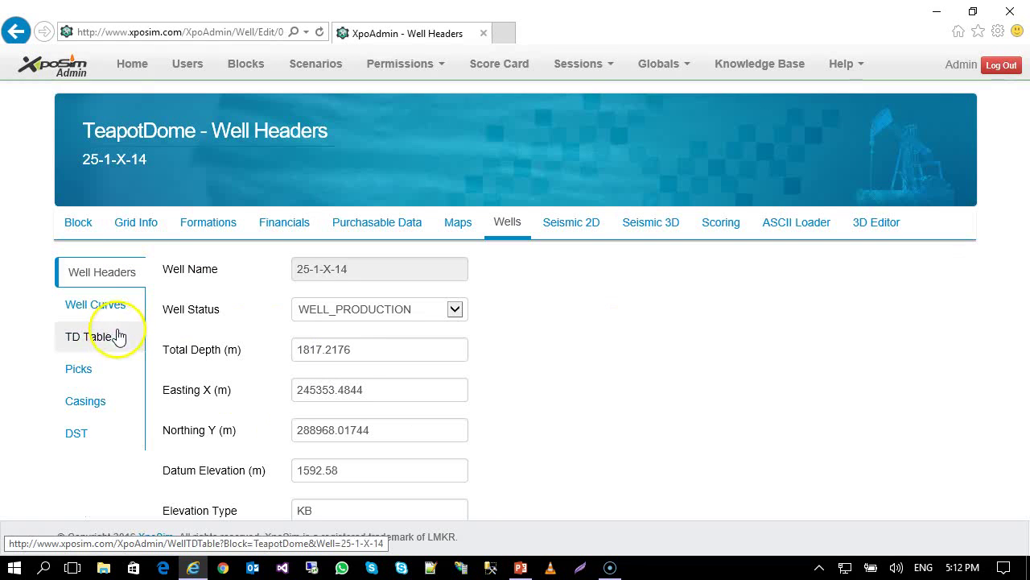
scroll(119, 338, down, 1)
click(92, 226)
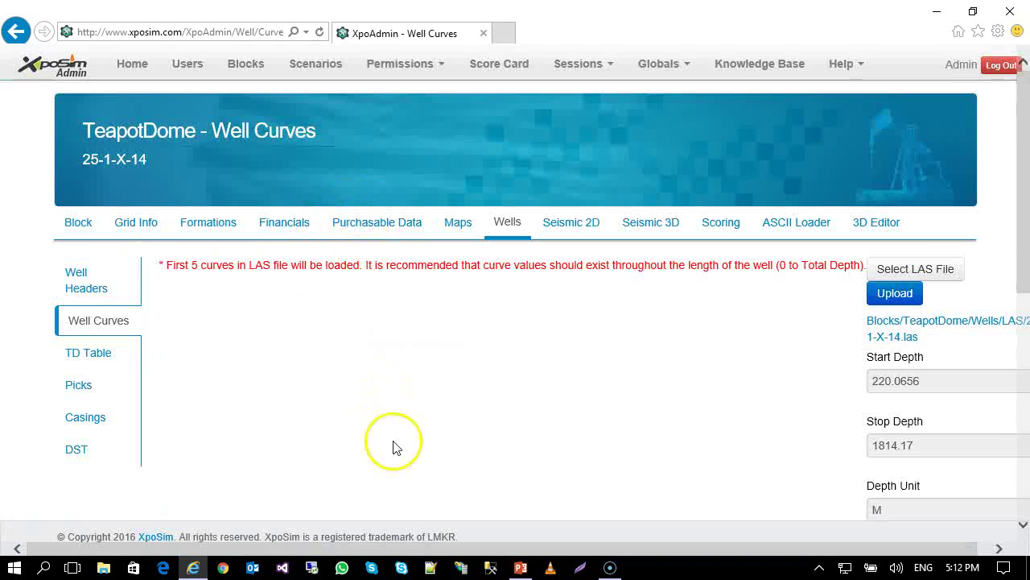
scroll(393, 448, down, 1)
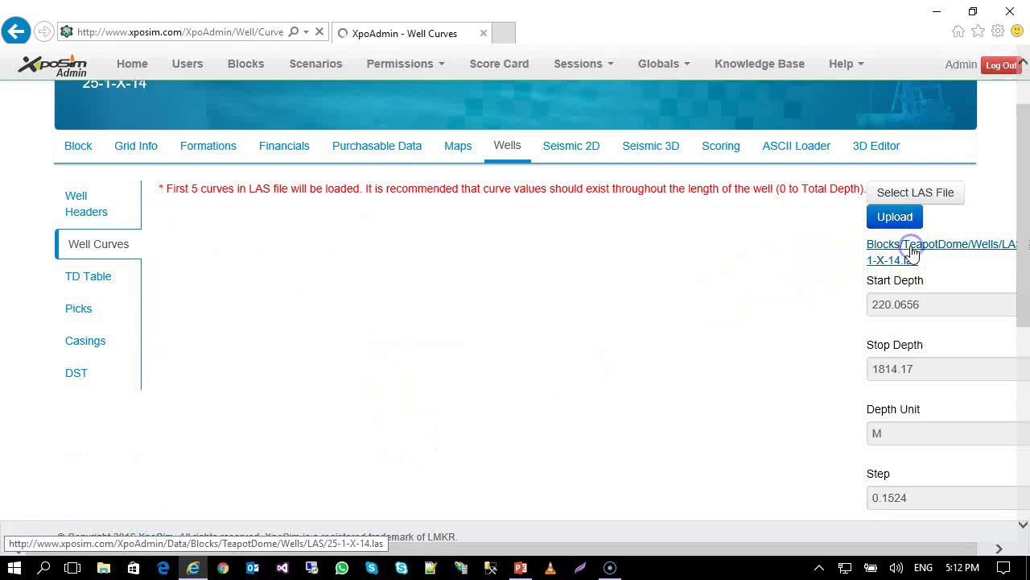
click(907, 250)
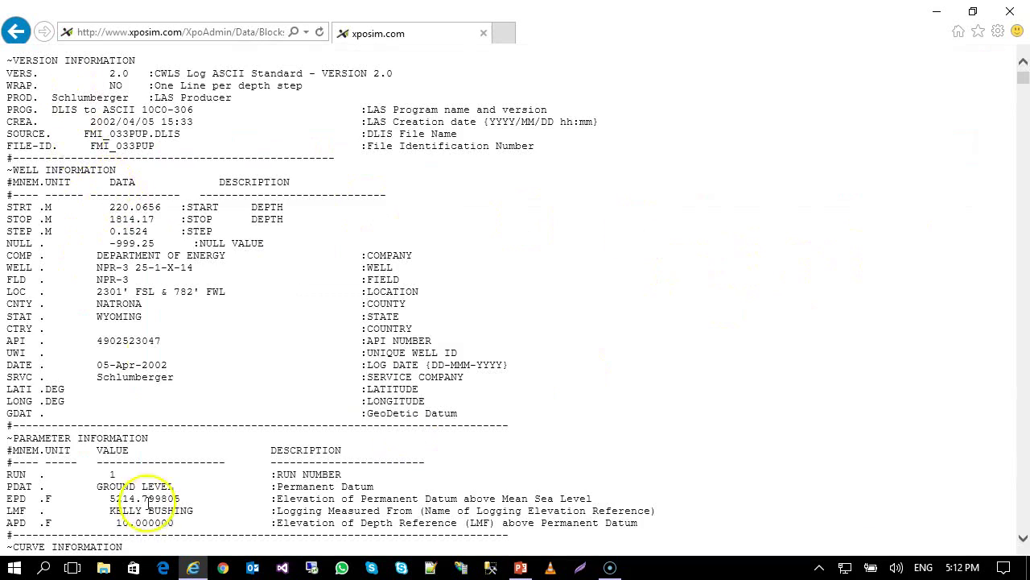
scroll(147, 505, down, 10)
drag(1024, 81, 1024, 74)
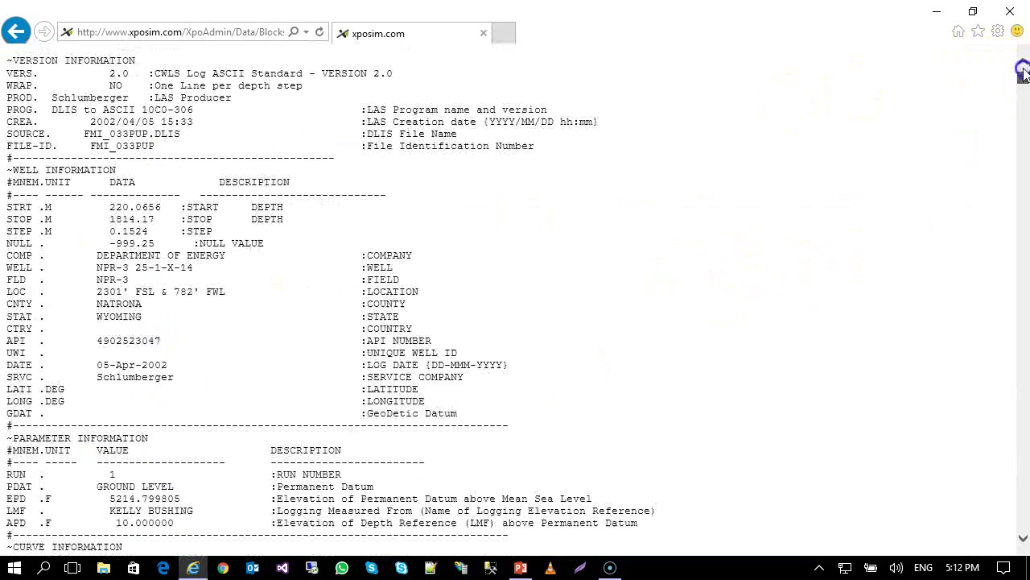
Review the well's time-depth table, formation picks and casing sizes and costs.
click(78, 276)
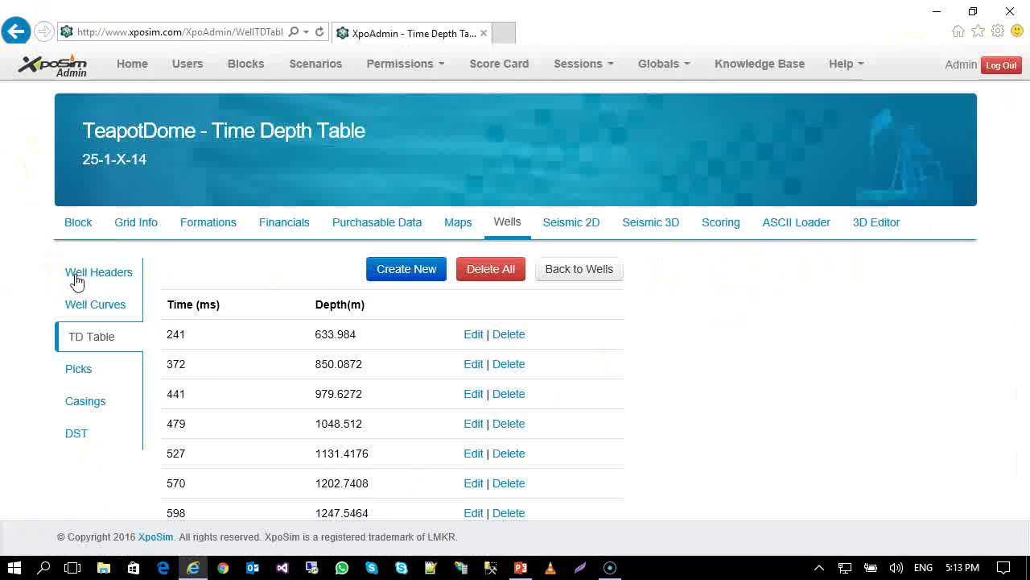
scroll(437, 200, down, 5)
scroll(432, 469, up, 3)
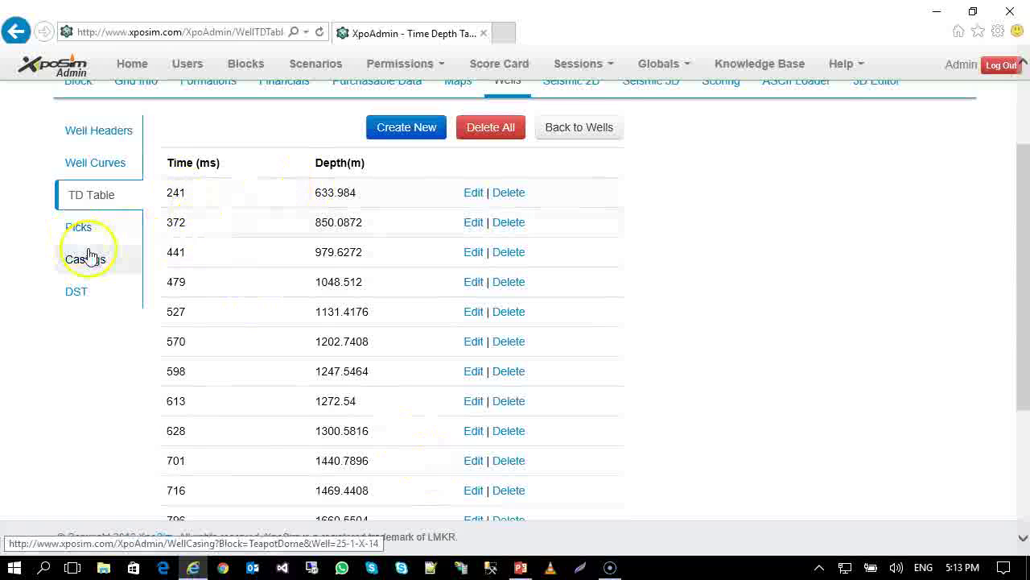
click(105, 226)
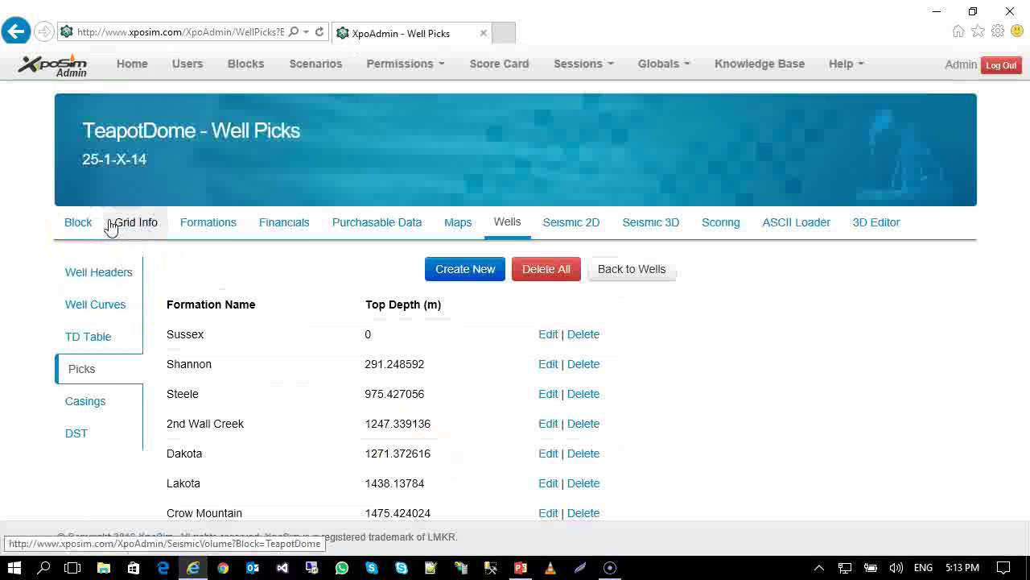
scroll(279, 373, down, 2)
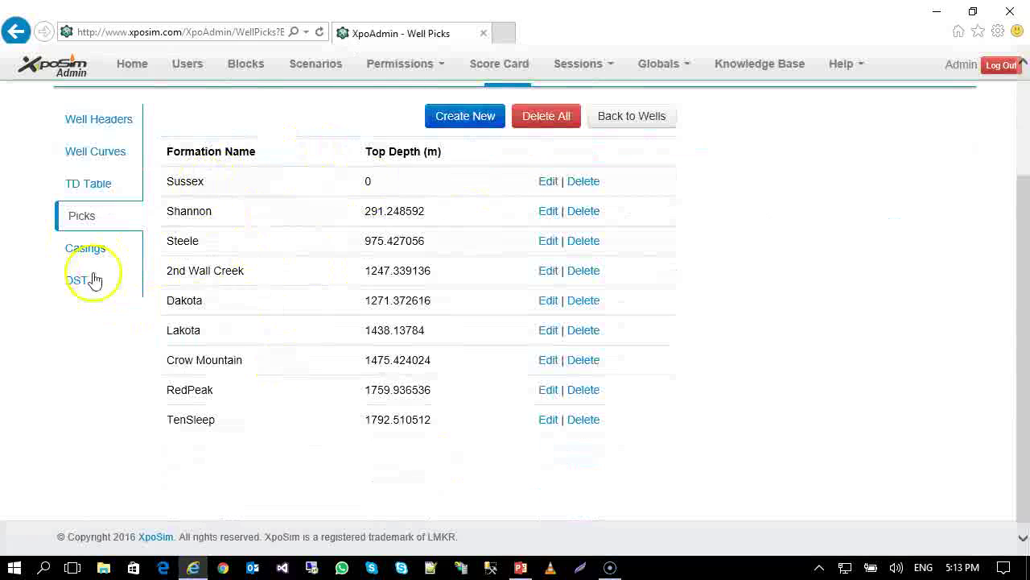
scroll(193, 338, up, 1)
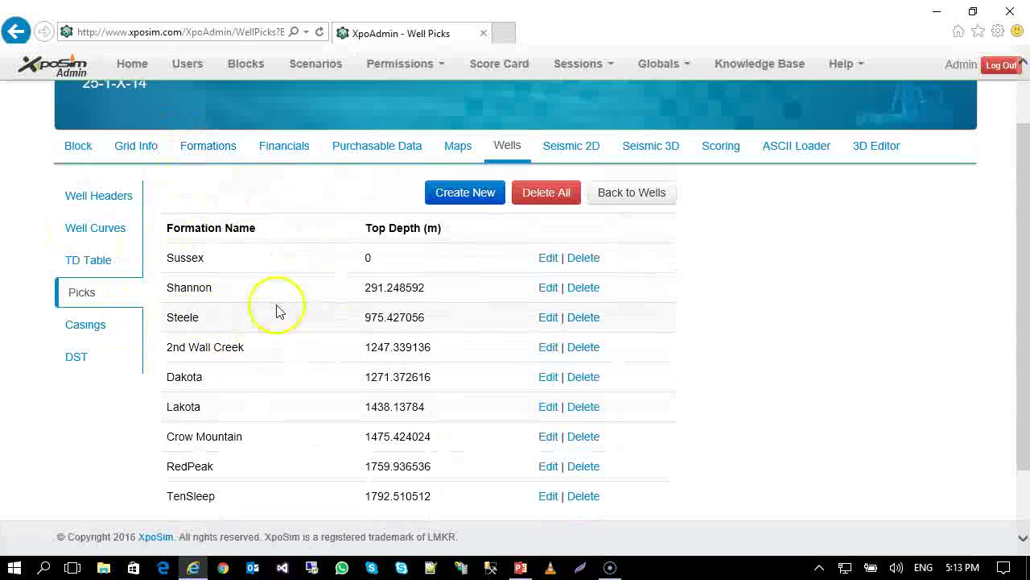
click(111, 334)
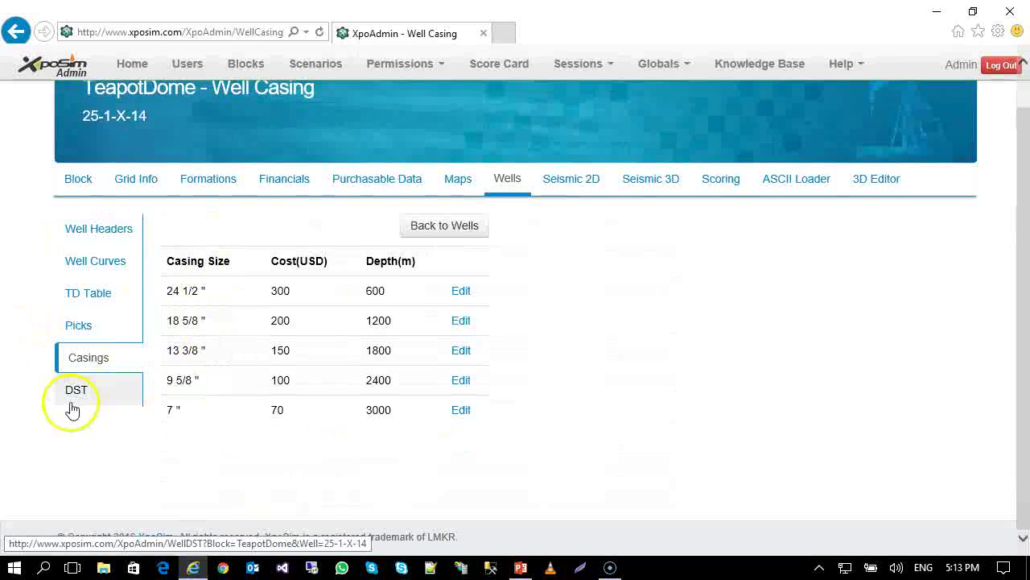
scroll(198, 398, down, 2)
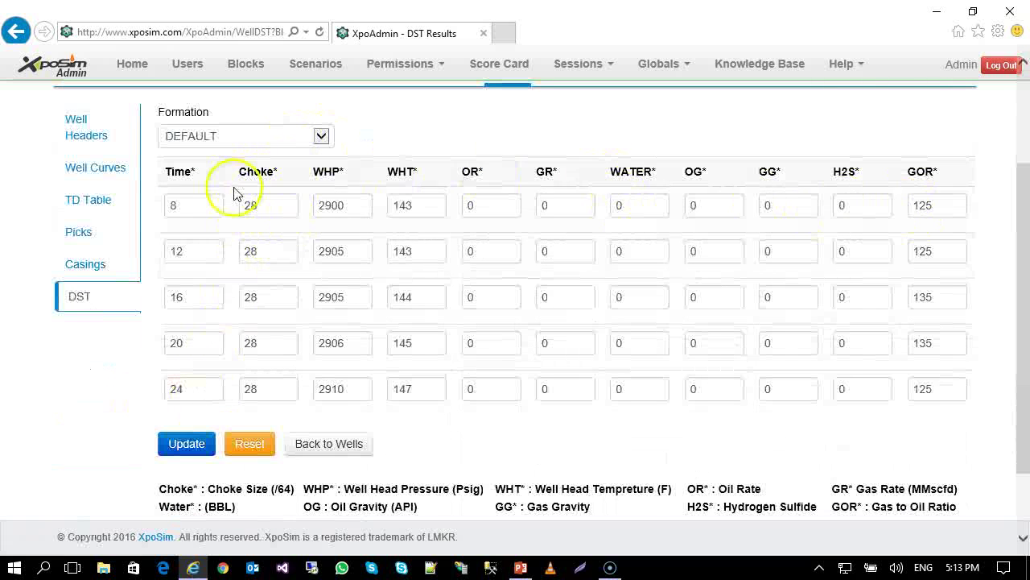
View the well's DST results, keeping DEFAULT as the formation.
click(314, 134)
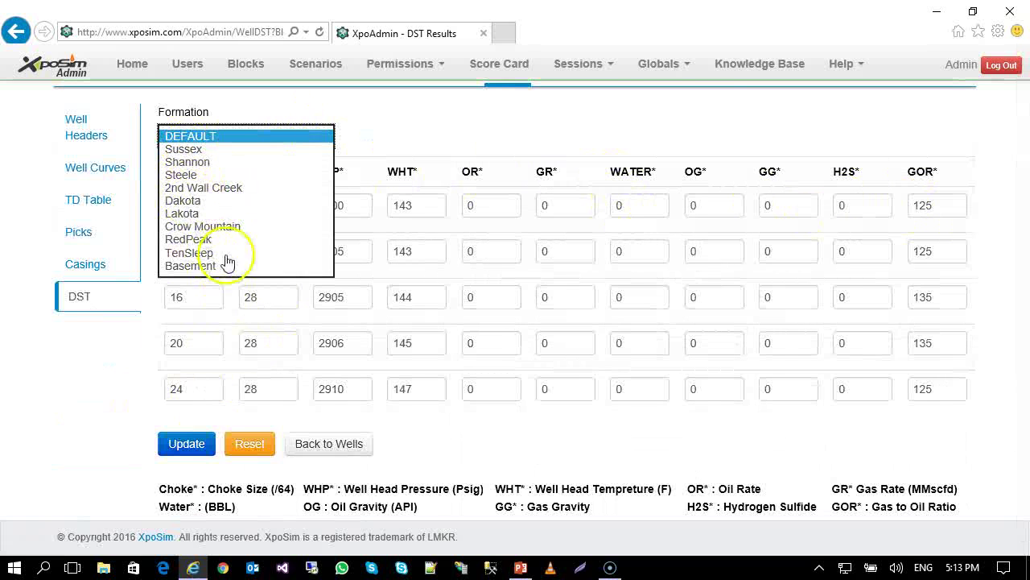
click(479, 113)
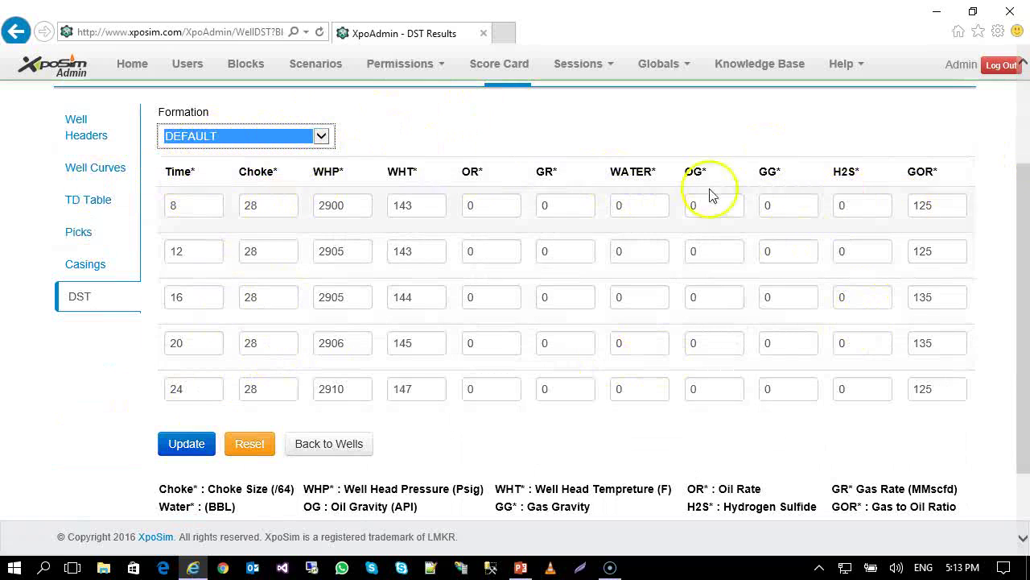
click(241, 136)
click(250, 137)
scroll(430, 165, up, 2)
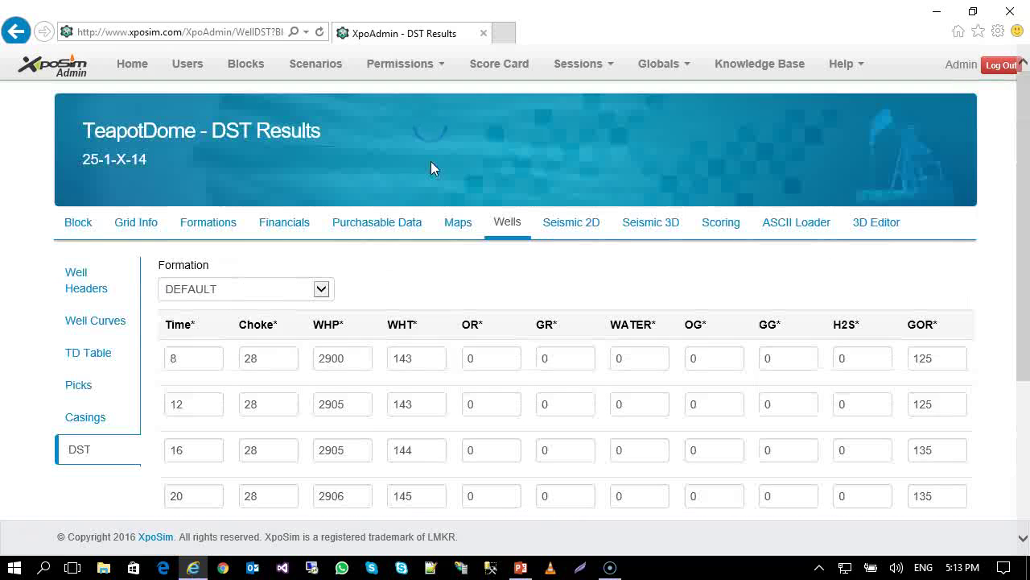
Compare TeapotDome's 2D and 3D seismic survey lists, then open its Scoring page.
click(570, 222)
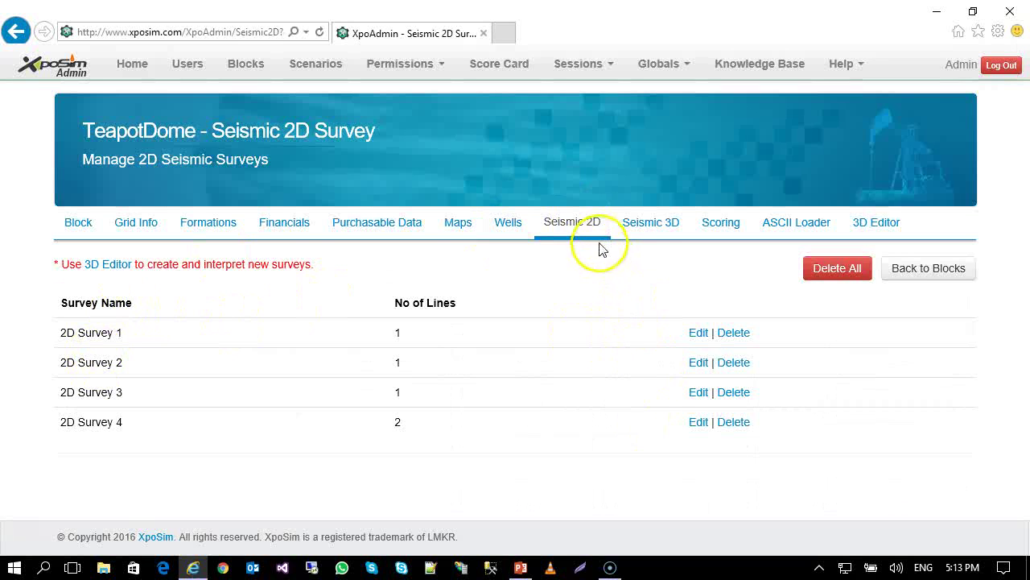
click(647, 229)
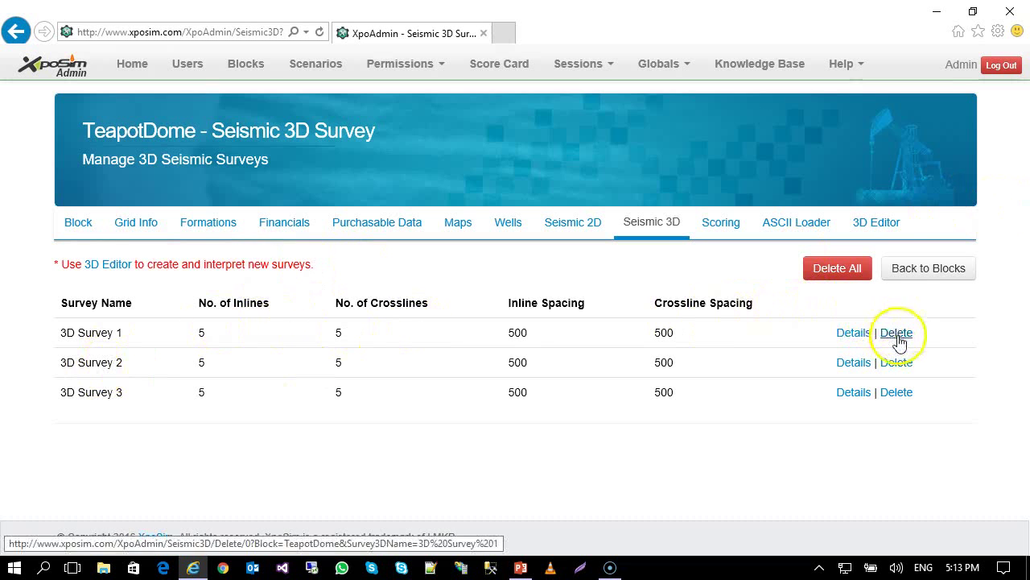
click(594, 230)
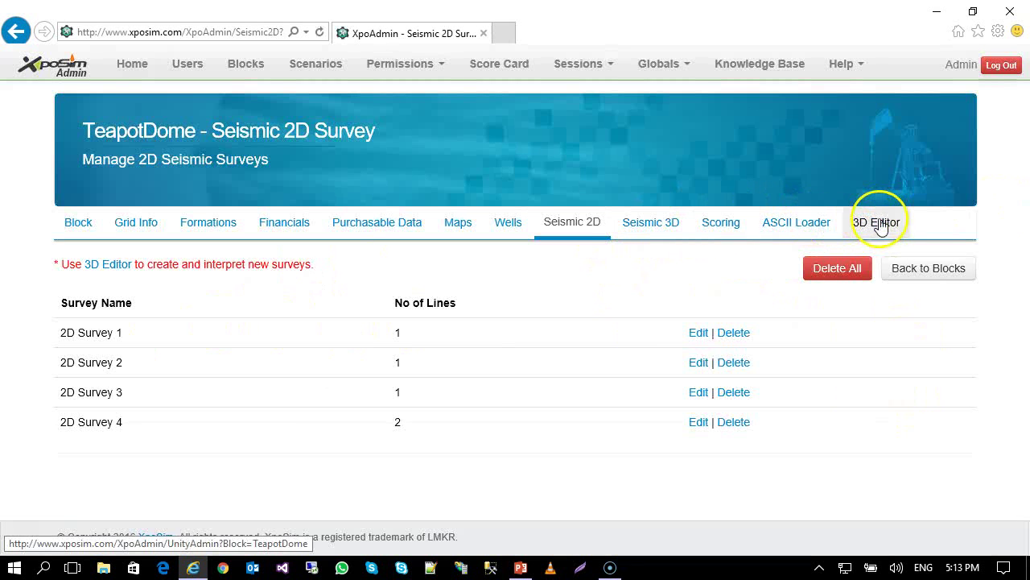
click(717, 225)
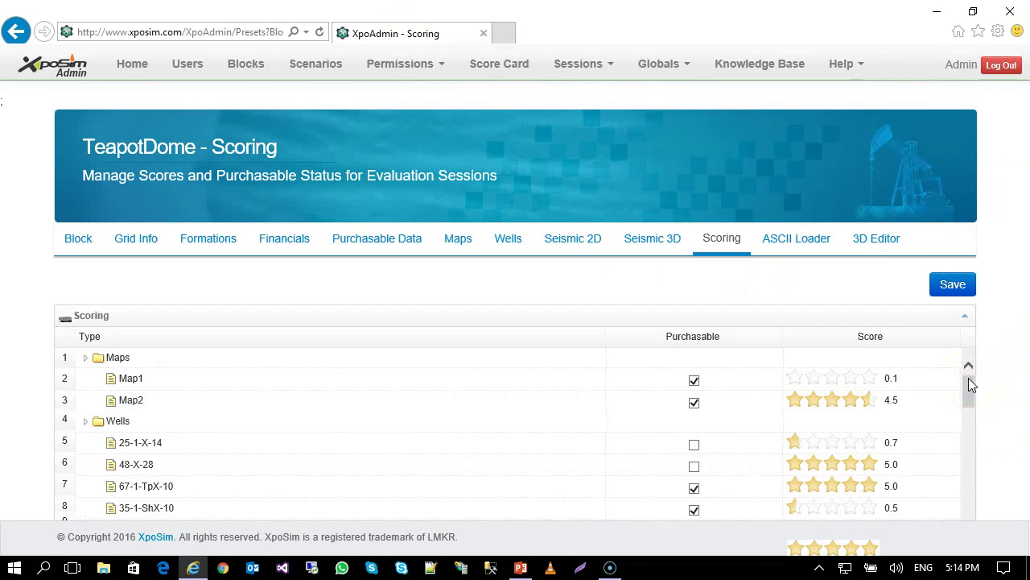
Collapse the scoring tree, then expand Maps and Wells to list each item's purchasable flag and score.
click(967, 414)
click(84, 365)
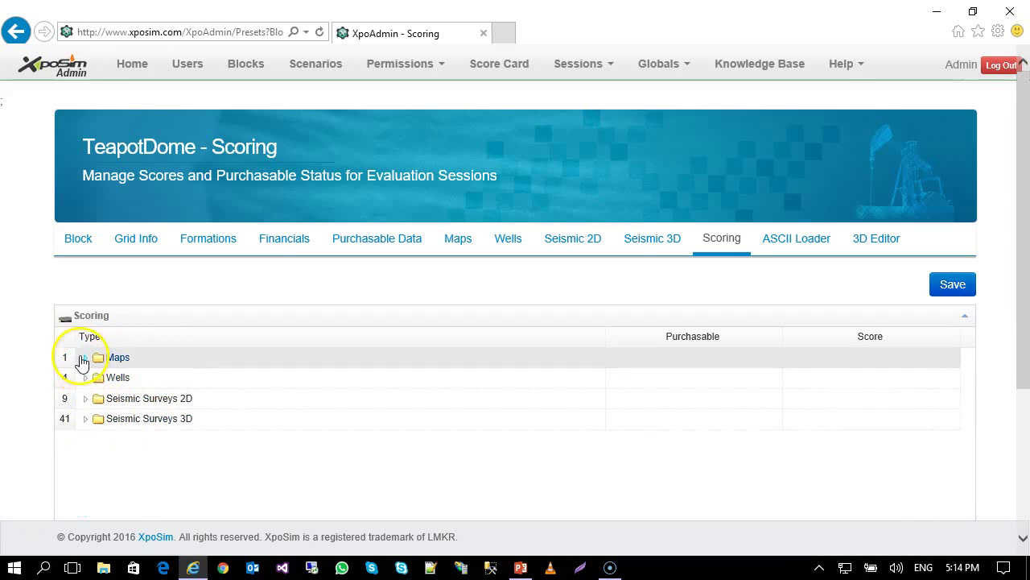
click(84, 357)
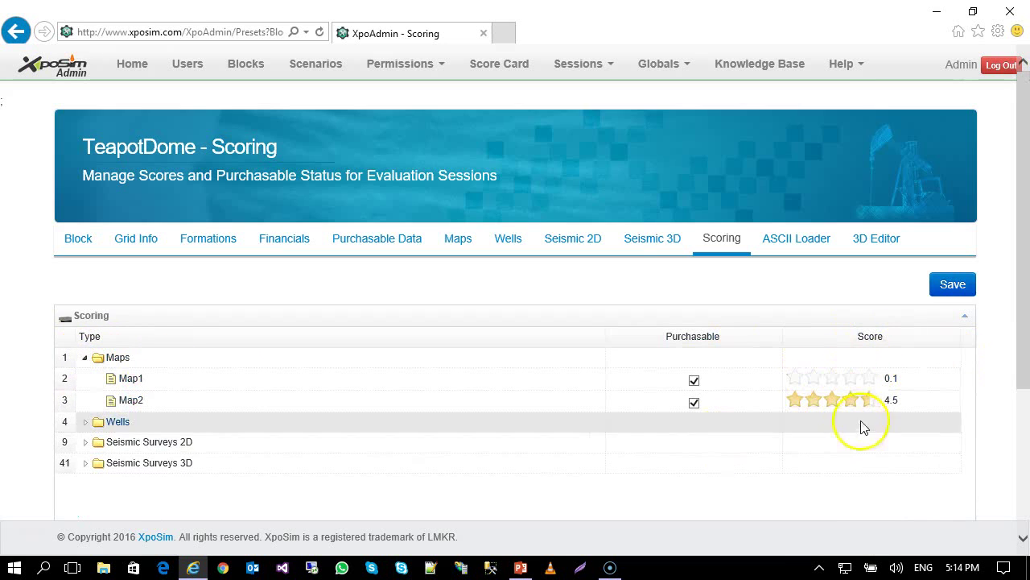
click(86, 425)
scroll(271, 431, down, 2)
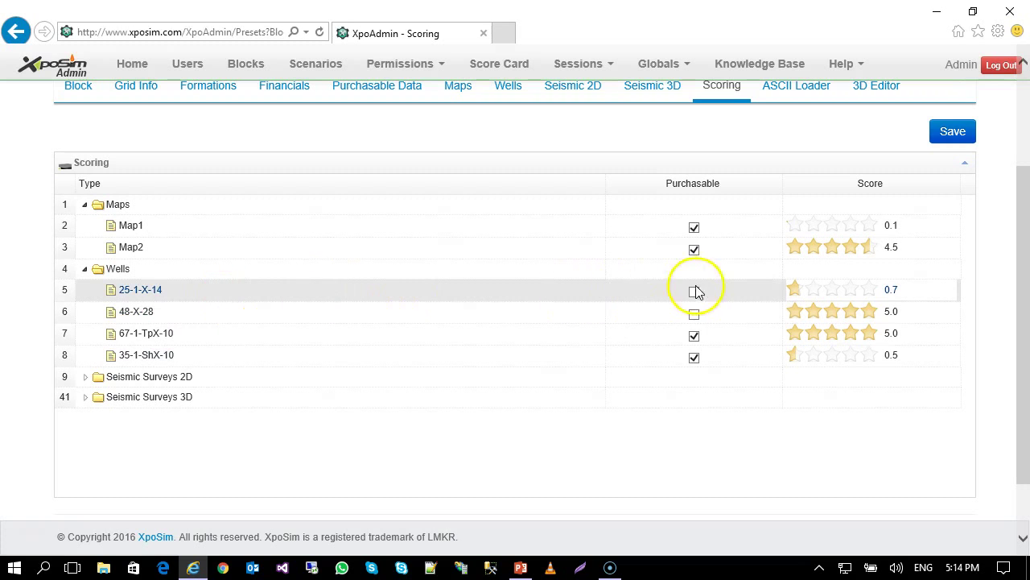
click(695, 229)
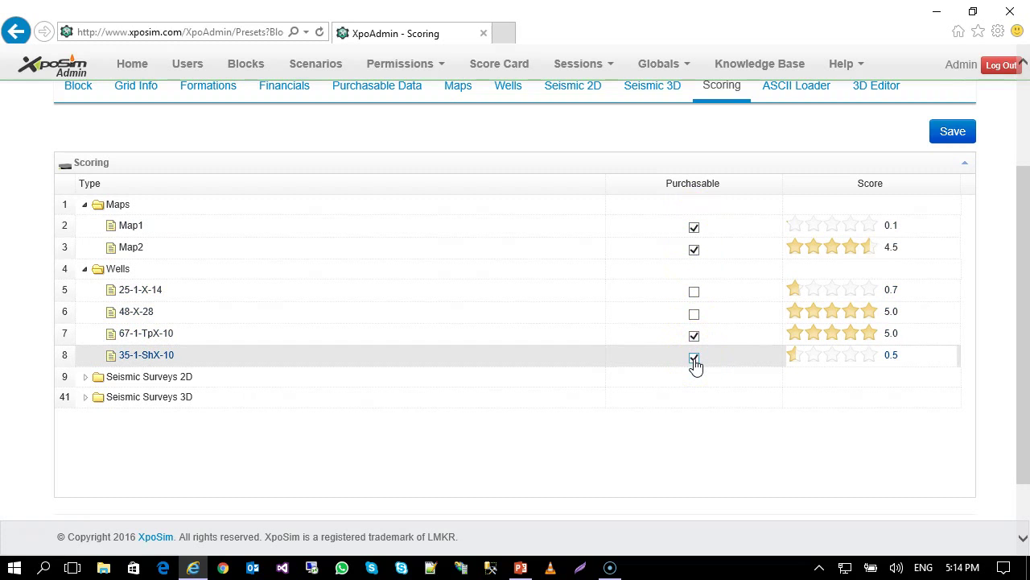
Expand Seismic Surveys 2D, 2D Survey 1 and its Line 1 to inspect the Shannon(b) horizon row.
click(84, 377)
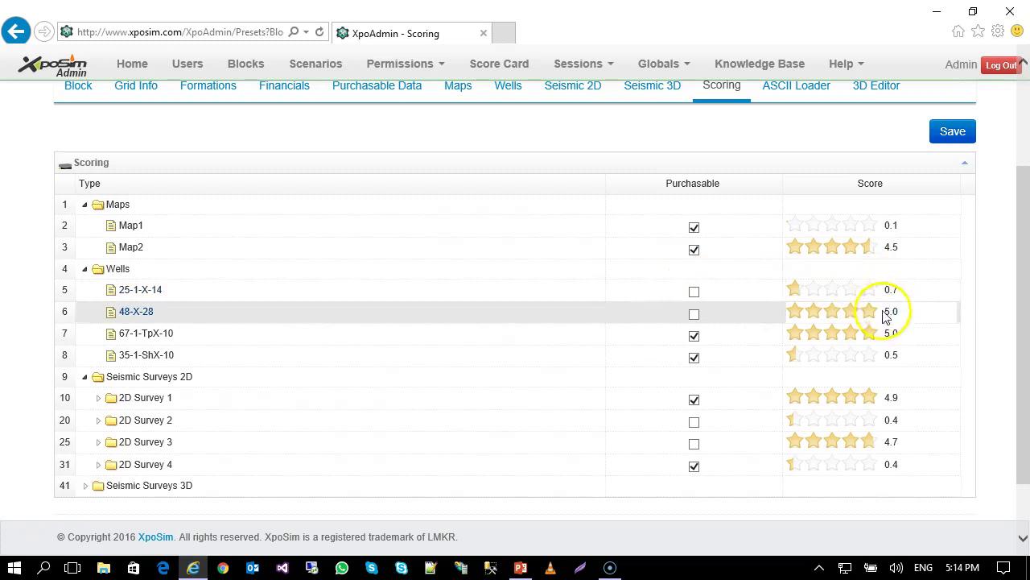
scroll(166, 350, down, 1)
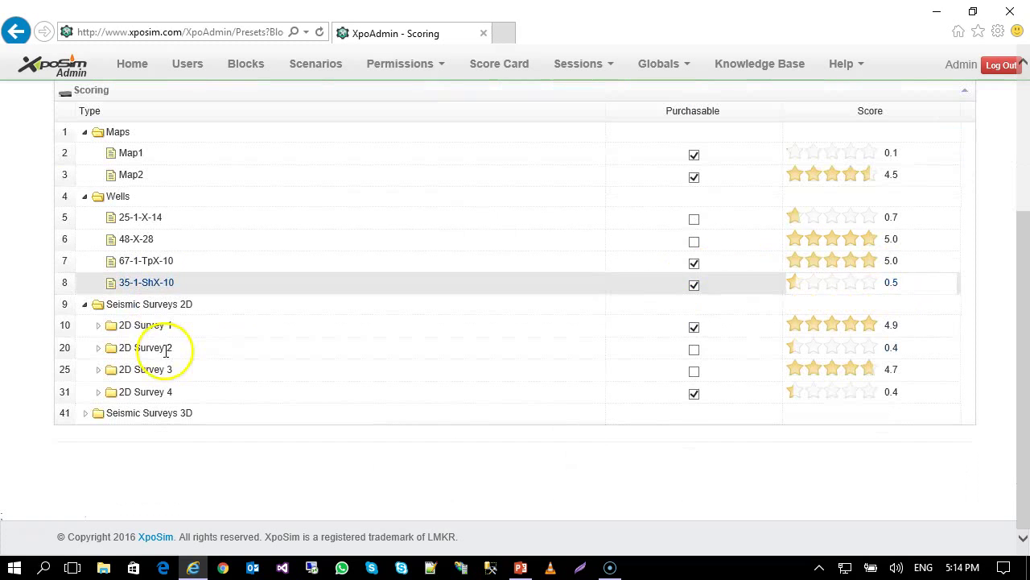
click(98, 326)
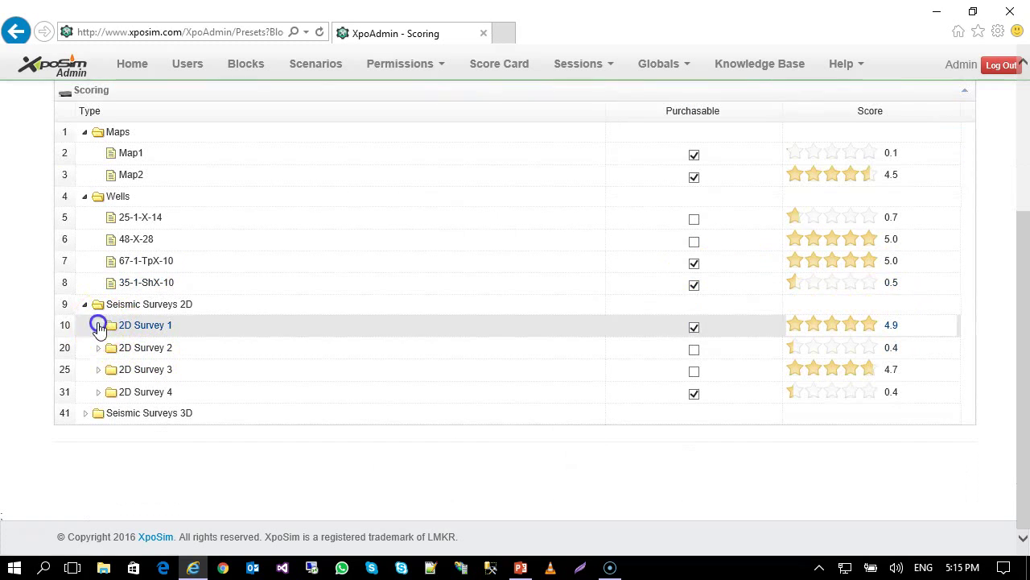
click(107, 346)
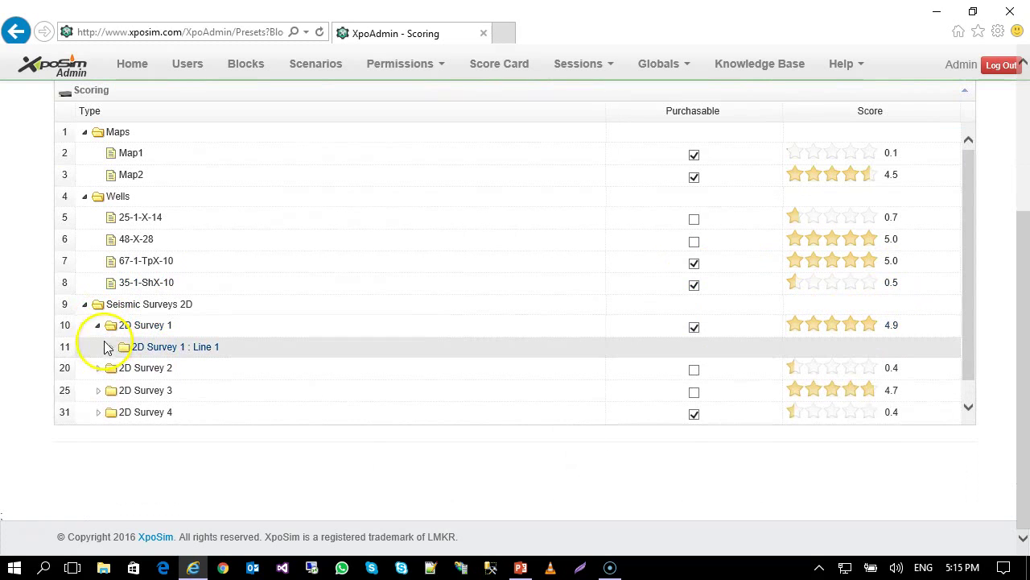
scroll(105, 348, down, 1)
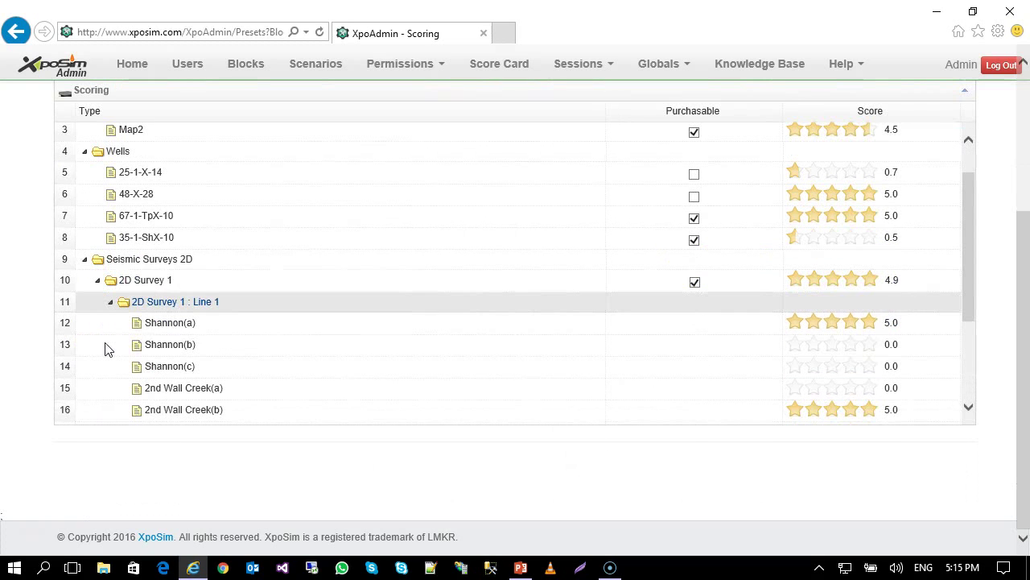
click(131, 348)
click(149, 300)
click(138, 280)
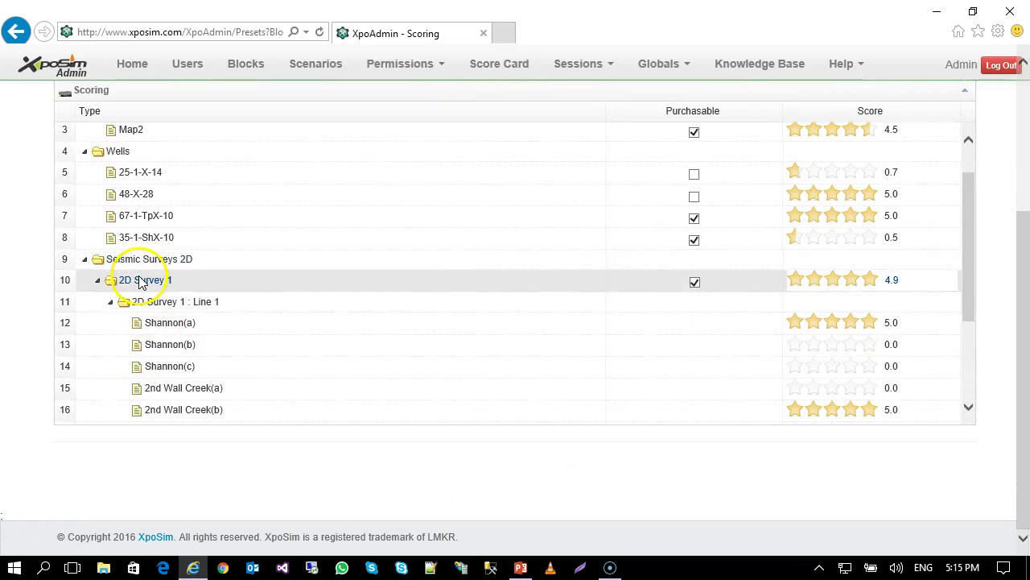
click(100, 284)
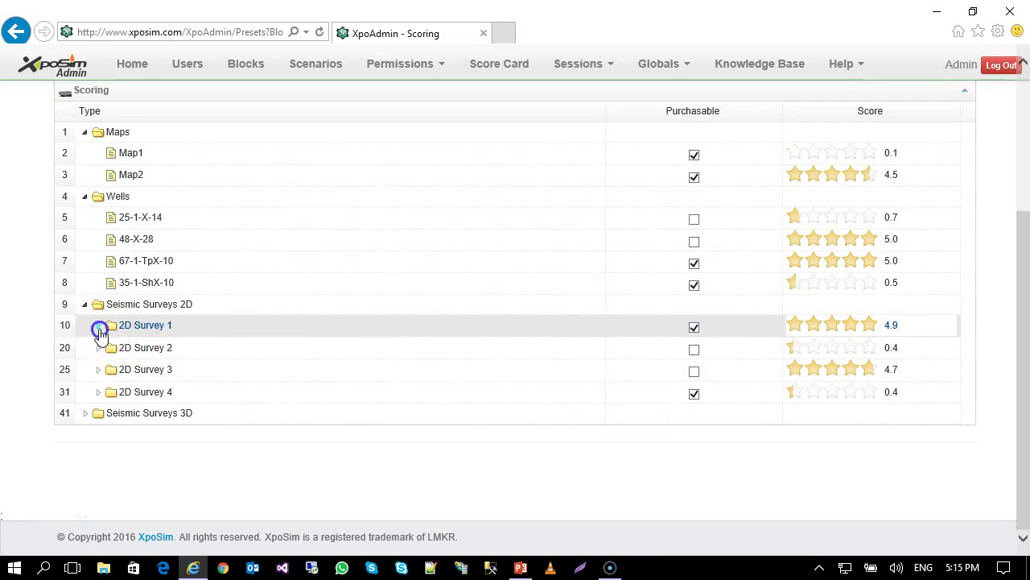
Re-expand 2D Survey 1 : Line 1 to review its horizon scores, then collapse both branches.
click(98, 326)
scroll(141, 359, down, 3)
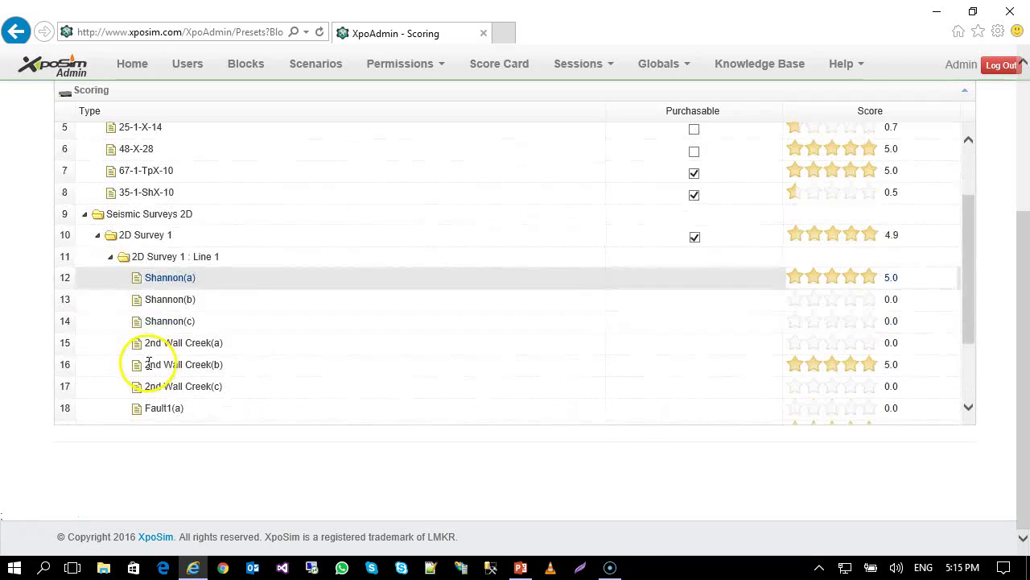
click(113, 257)
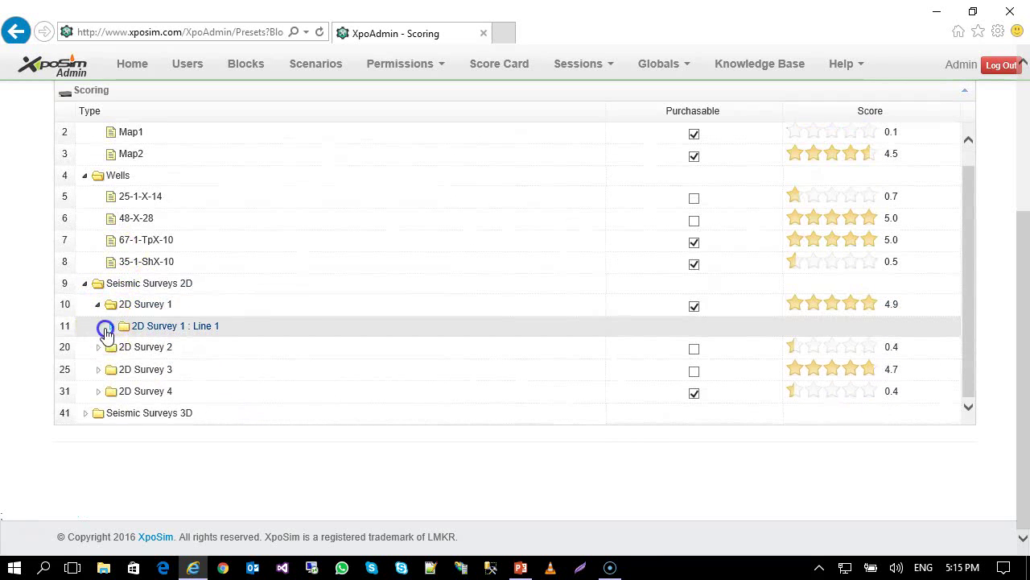
click(107, 326)
scroll(333, 342, down, 2)
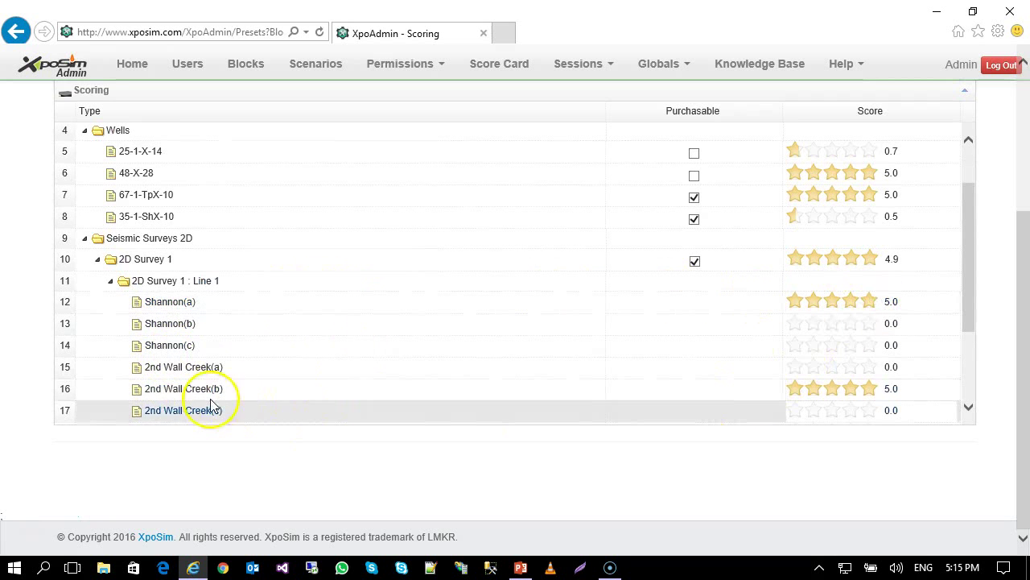
scroll(846, 378, down, 2)
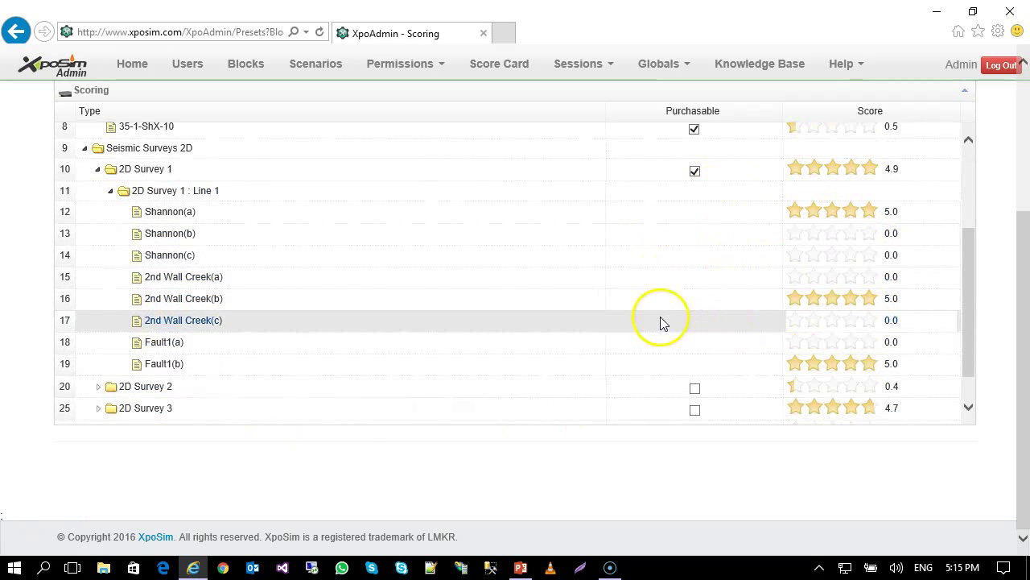
click(110, 193)
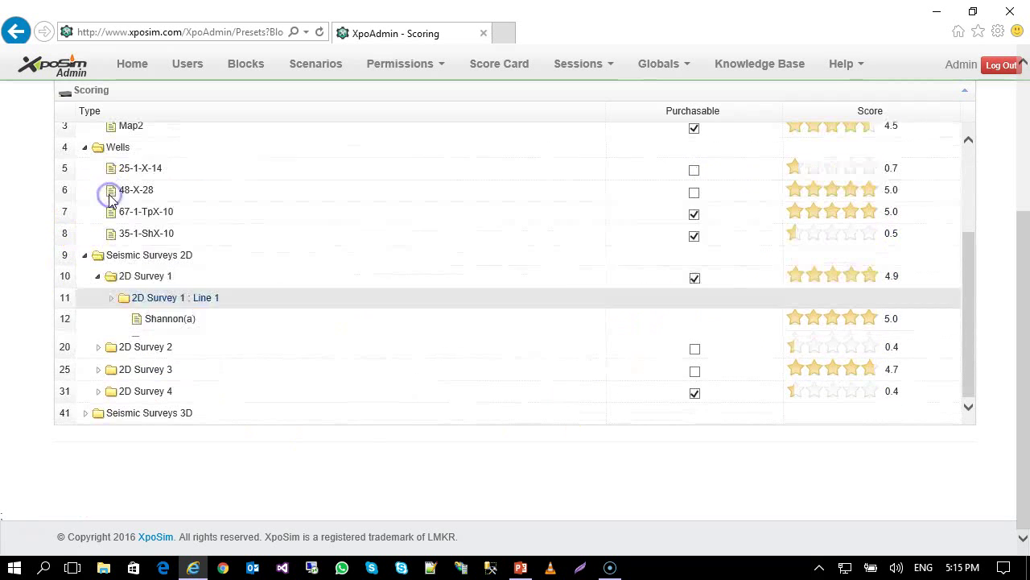
click(98, 303)
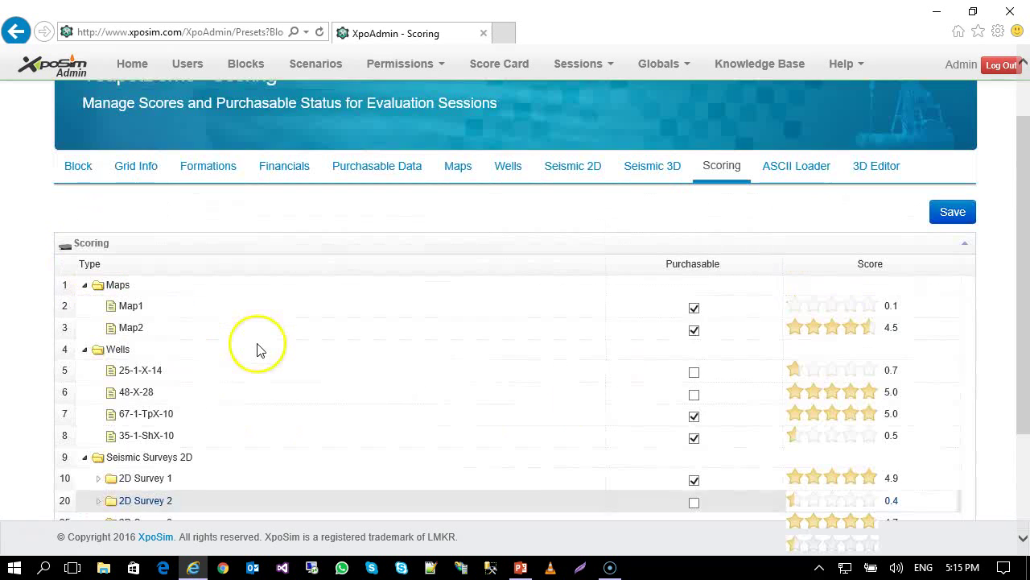
Set the ASCII Data Loader data type to Well Headers and download its CSV sample file.
click(819, 169)
scroll(149, 315, down, 1)
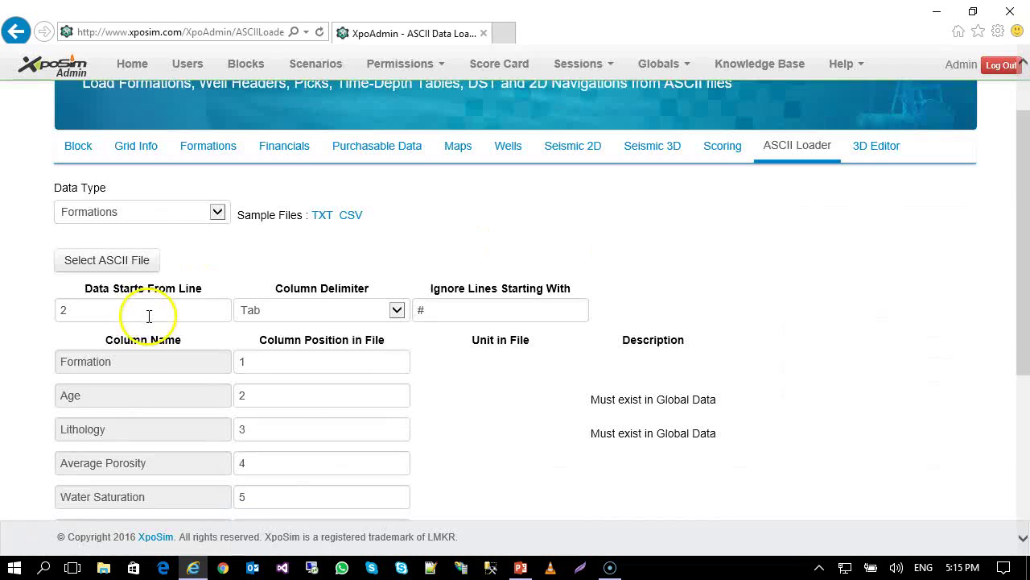
scroll(148, 316, down, 2)
scroll(149, 315, up, 2)
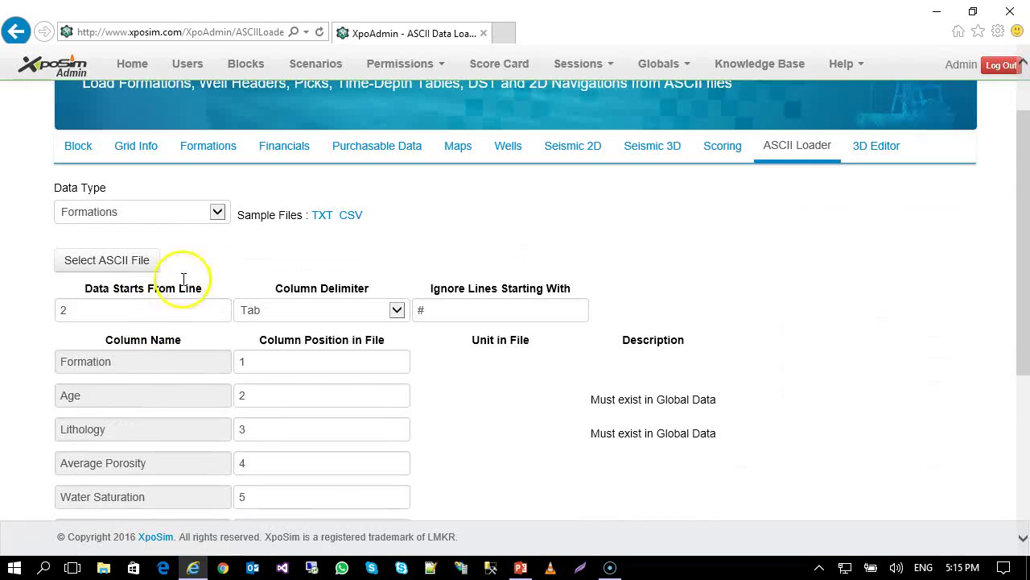
click(219, 212)
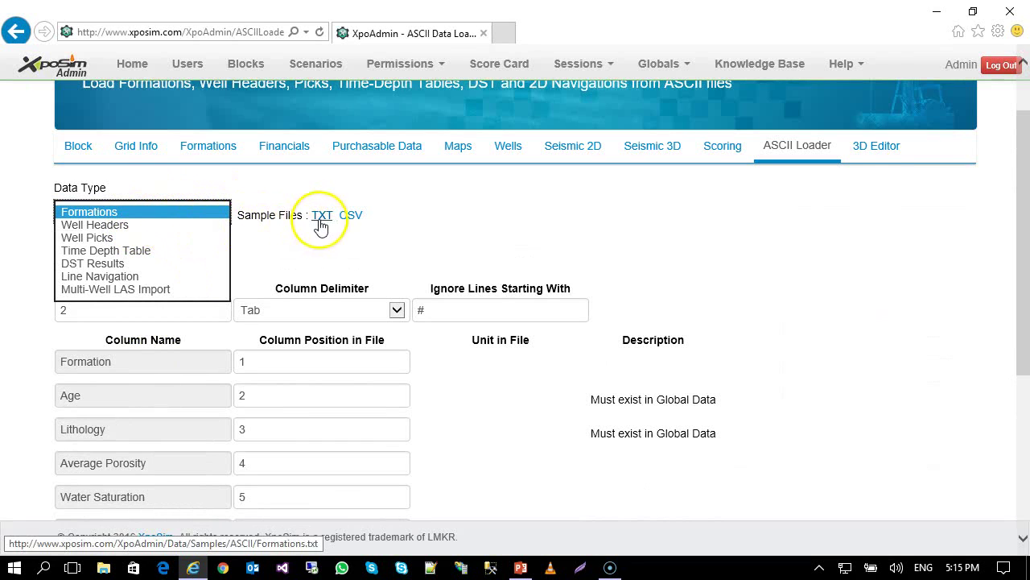
click(351, 217)
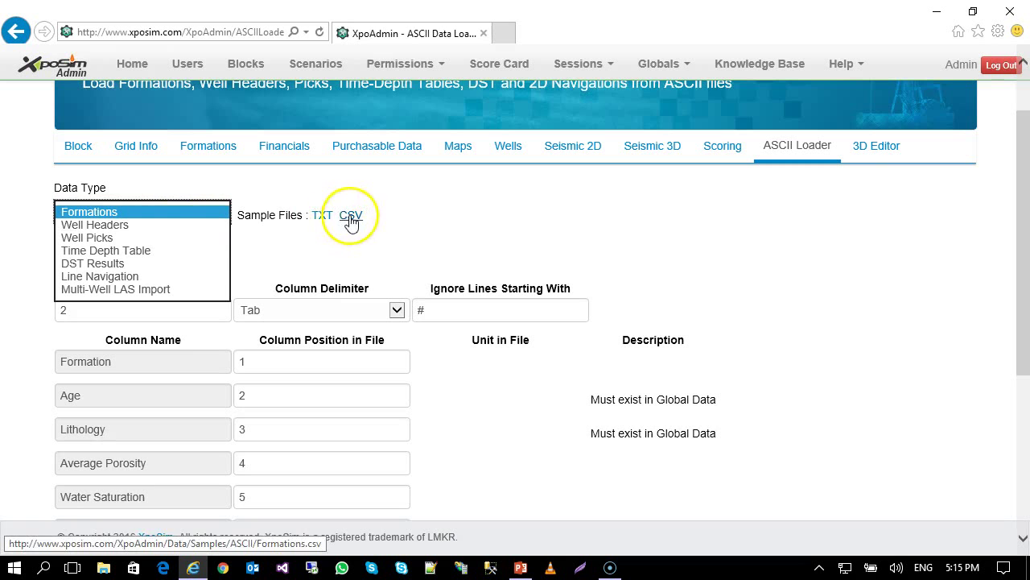
click(143, 232)
scroll(178, 253, down, 2)
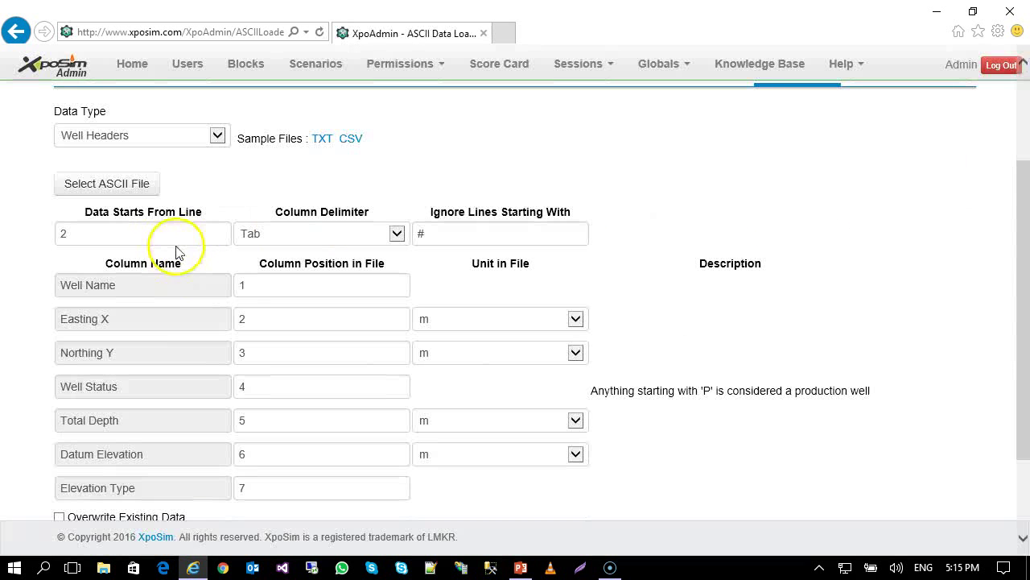
click(351, 138)
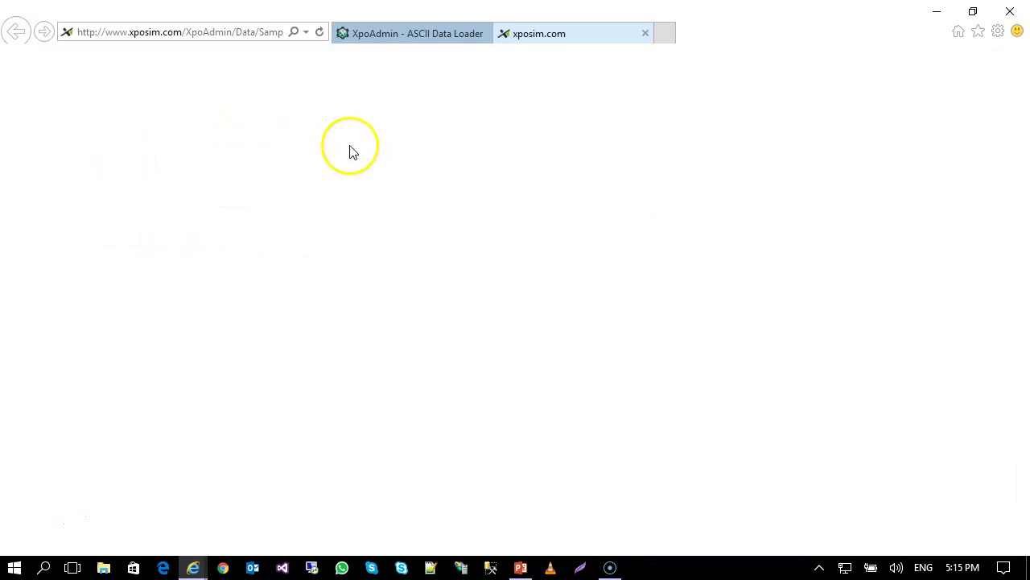
Open the downloaded Well Headers.csv sample in Microsoft Excel and close the blank download page.
click(393, 248)
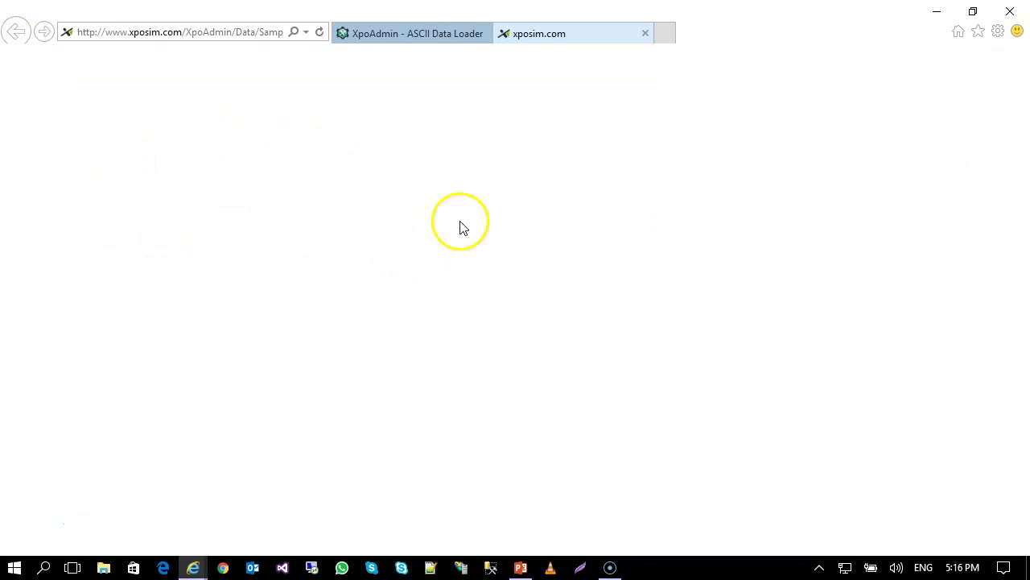
click(598, 367)
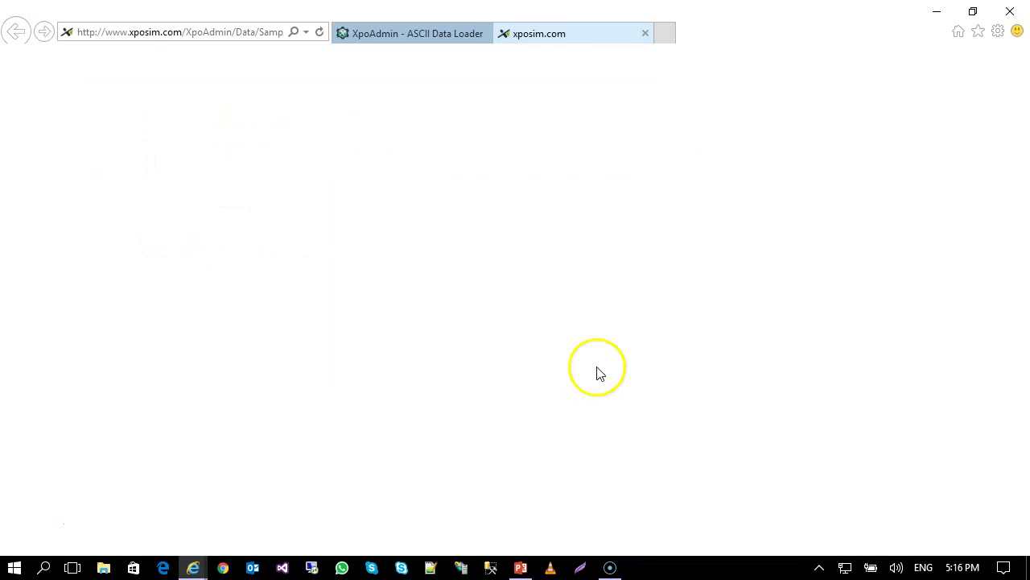
click(450, 34)
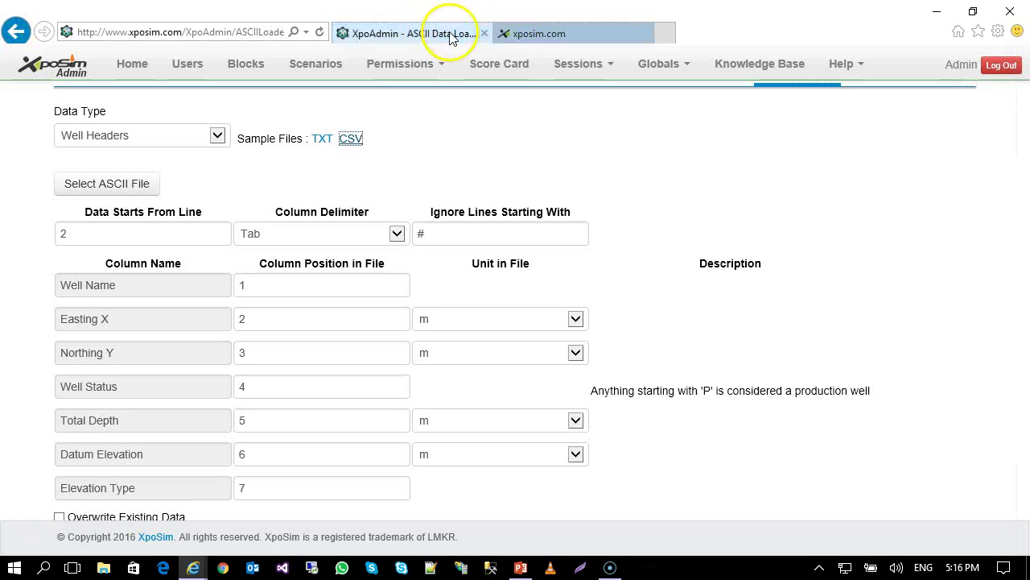
click(538, 33)
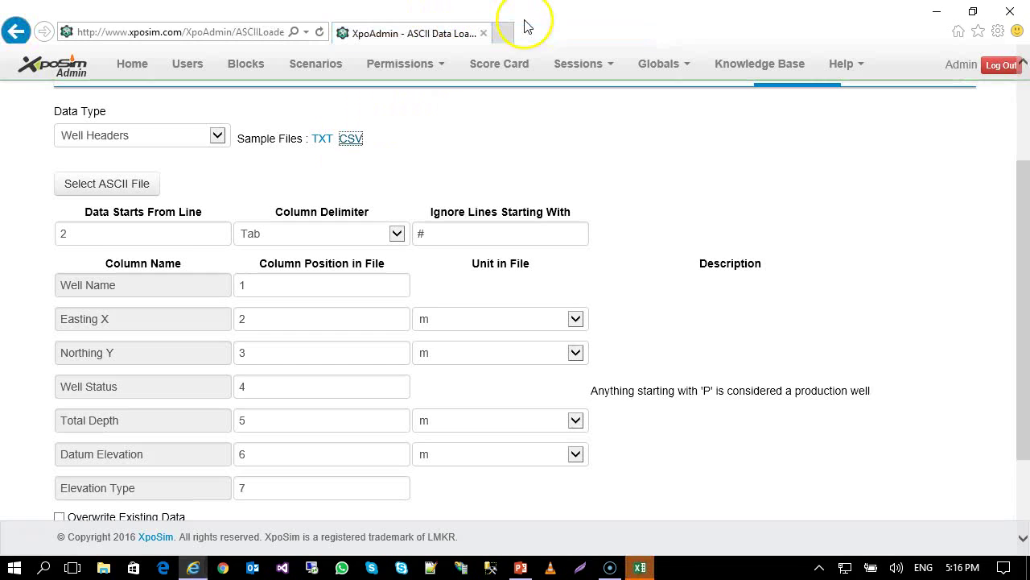
Maximize Excel and autofit column A to the #Well Name header.
click(641, 566)
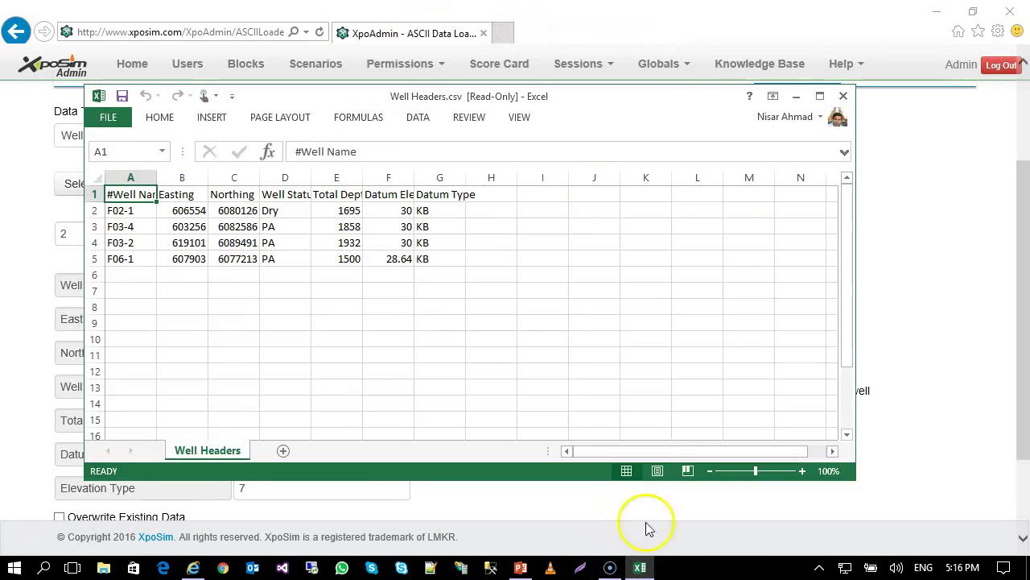
click(819, 96)
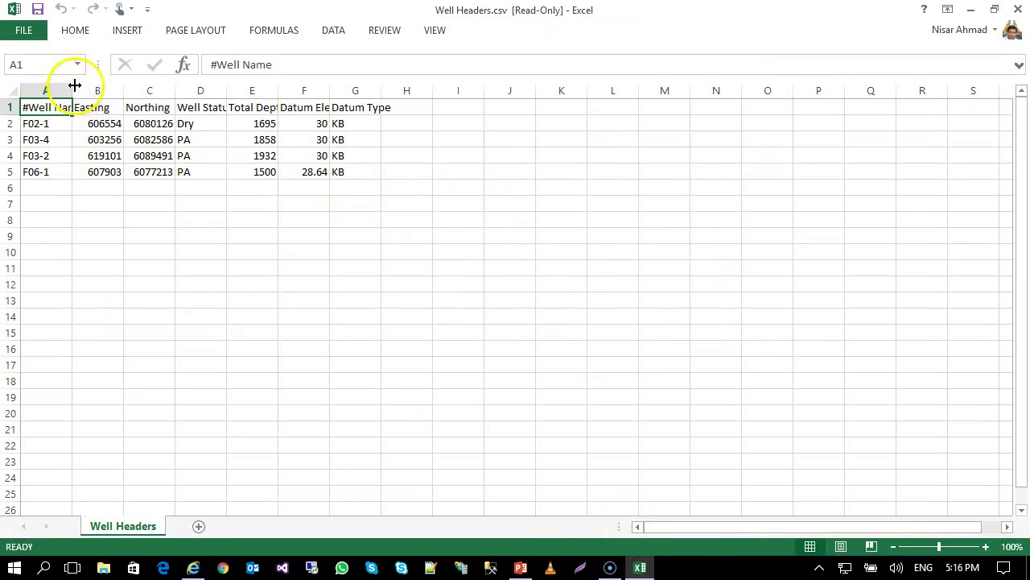
double_click(74, 85)
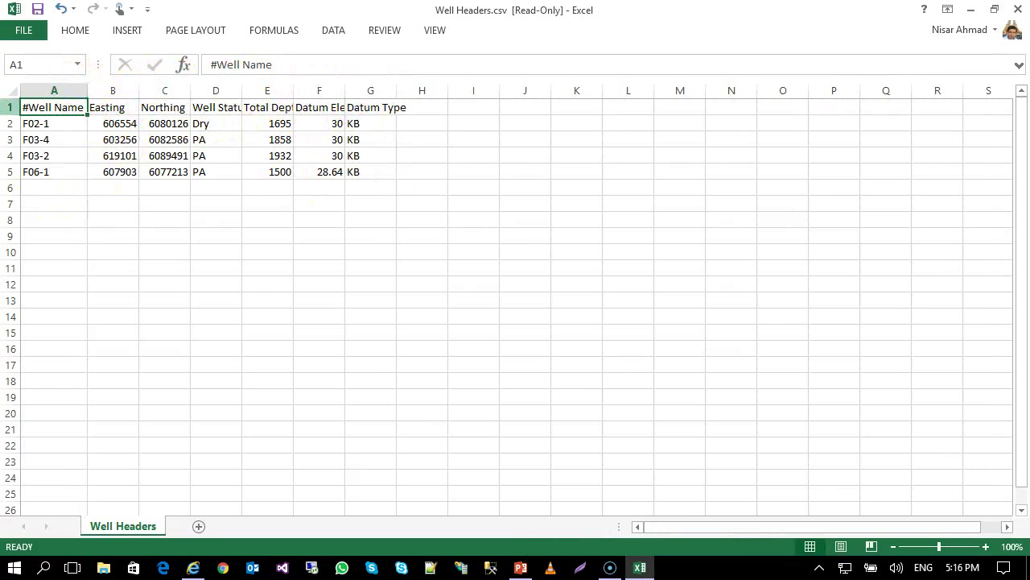
Back on the Well Headers loader page, keep Tab as the column delimiter.
click(972, 9)
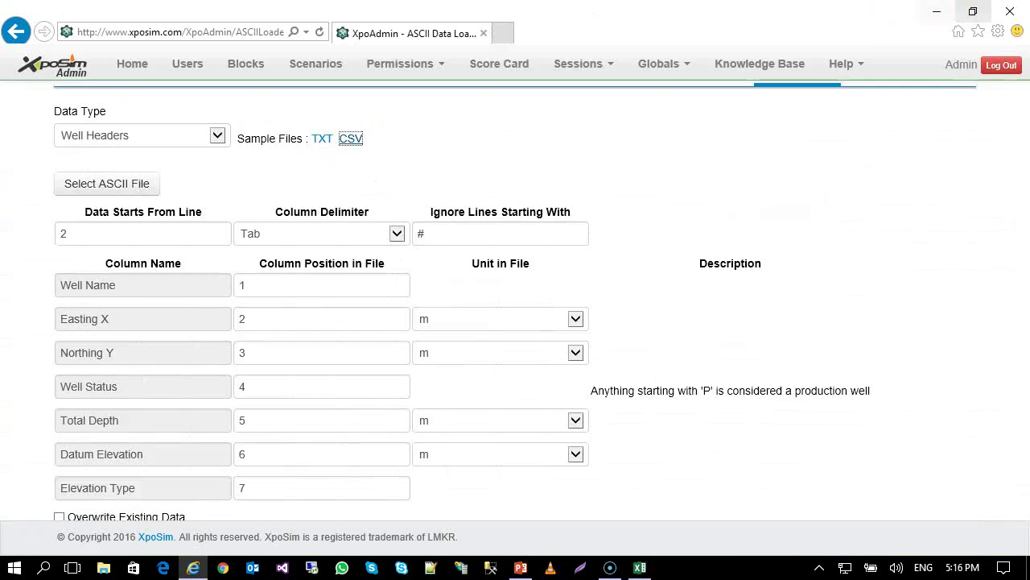
scroll(306, 327, down, 2)
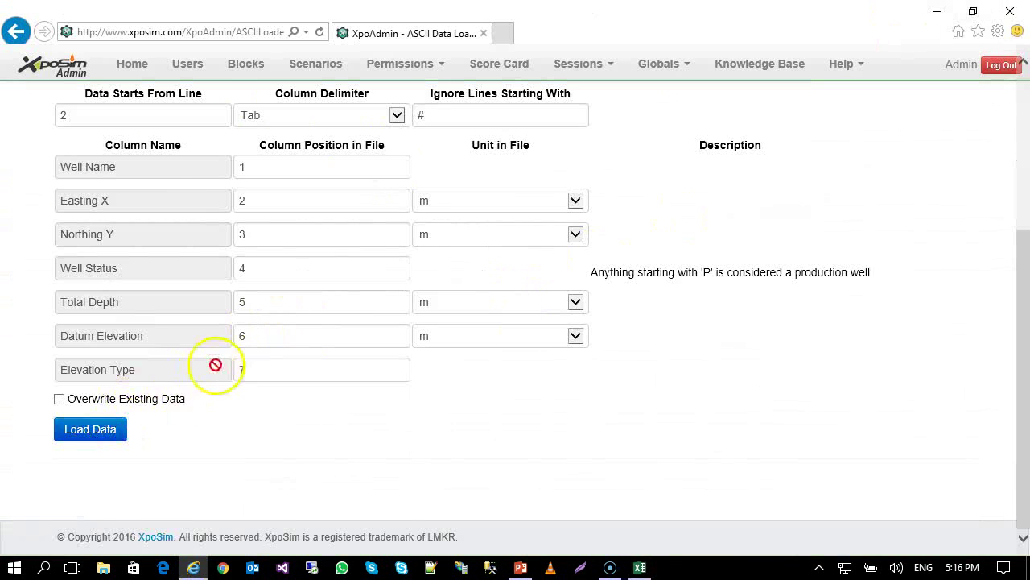
scroll(213, 359, up, 3)
scroll(166, 271, down, 1)
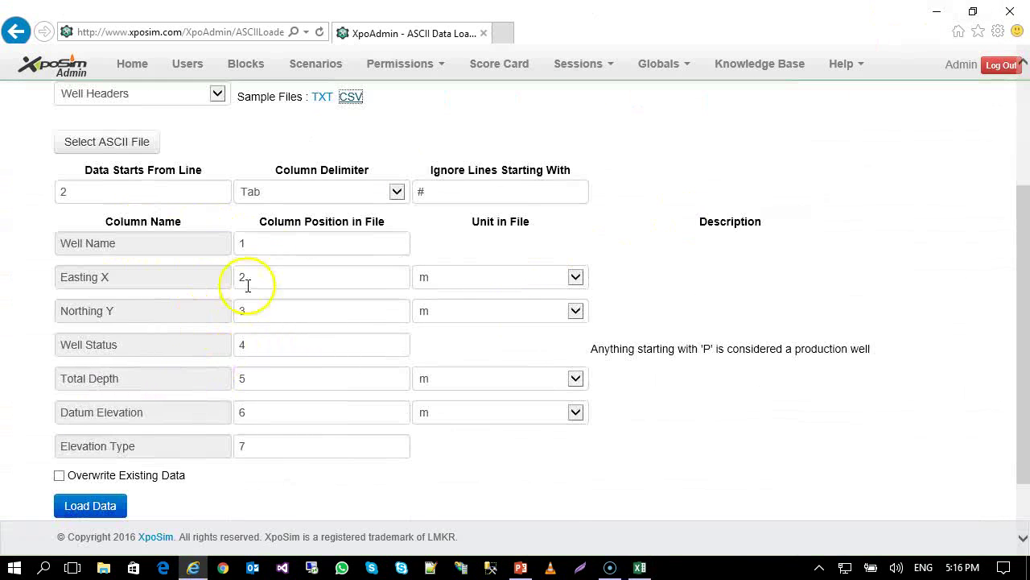
click(354, 192)
click(357, 192)
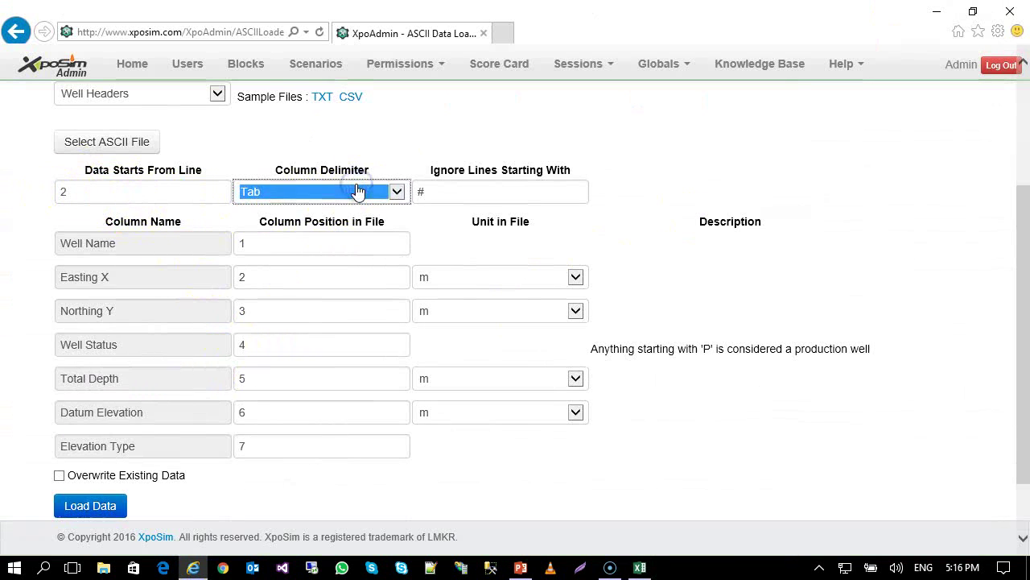
click(345, 193)
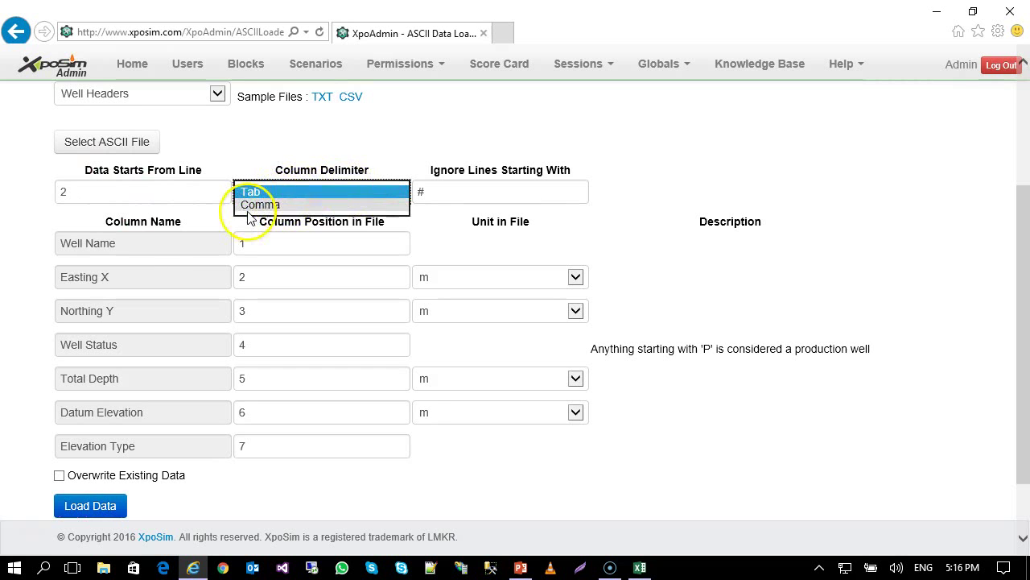
click(324, 183)
click(426, 190)
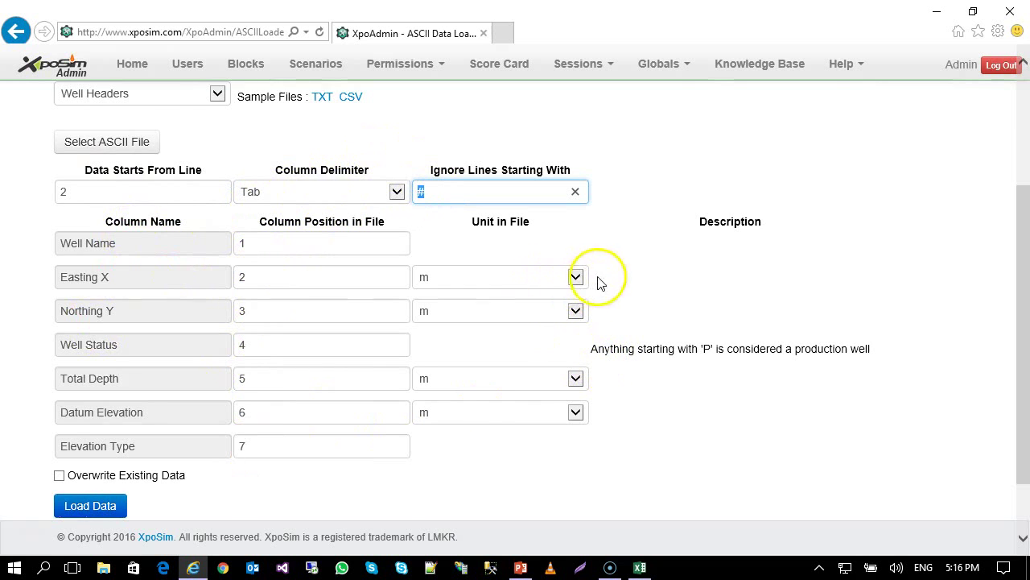
scroll(587, 290, up, 1)
Keep metres as the Easting X unit and go to the 3D Editor page.
click(562, 366)
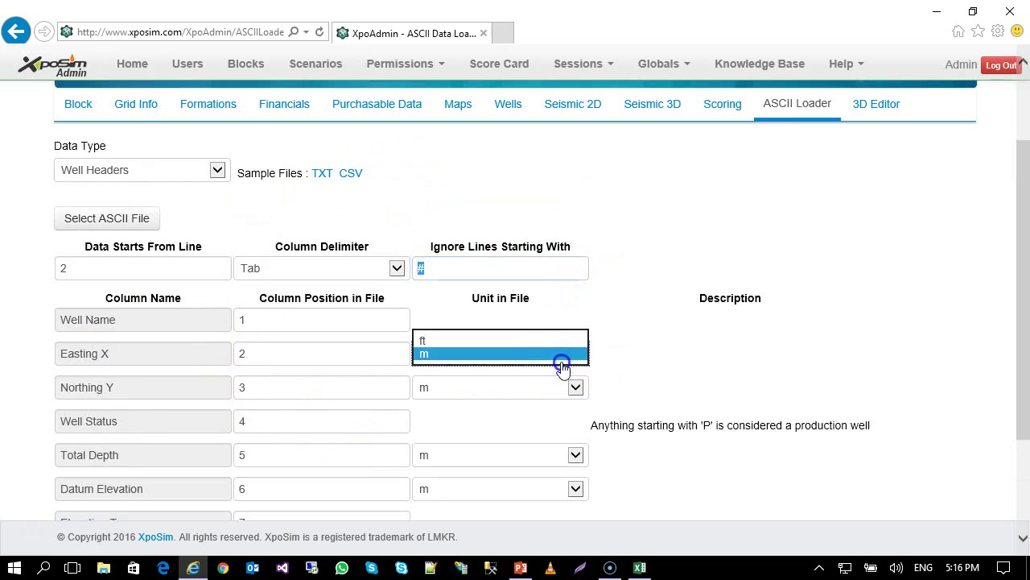
click(561, 358)
click(559, 358)
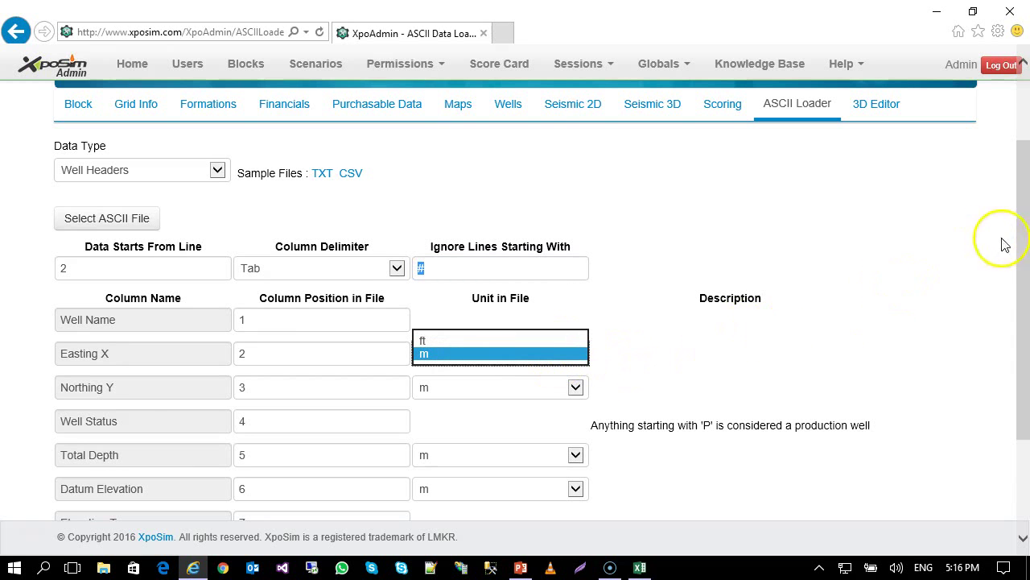
drag(1021, 244, 1027, 141)
click(866, 222)
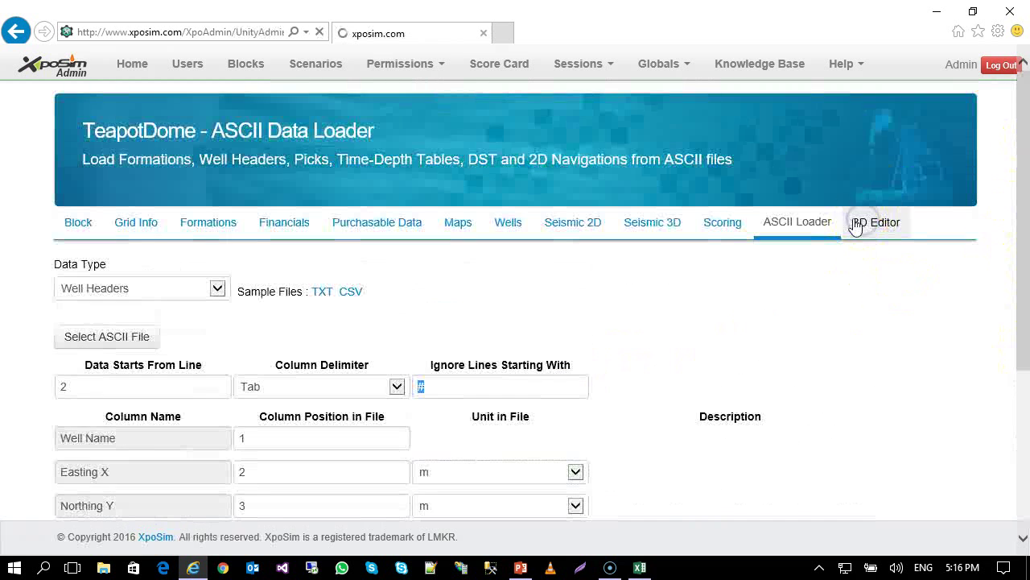
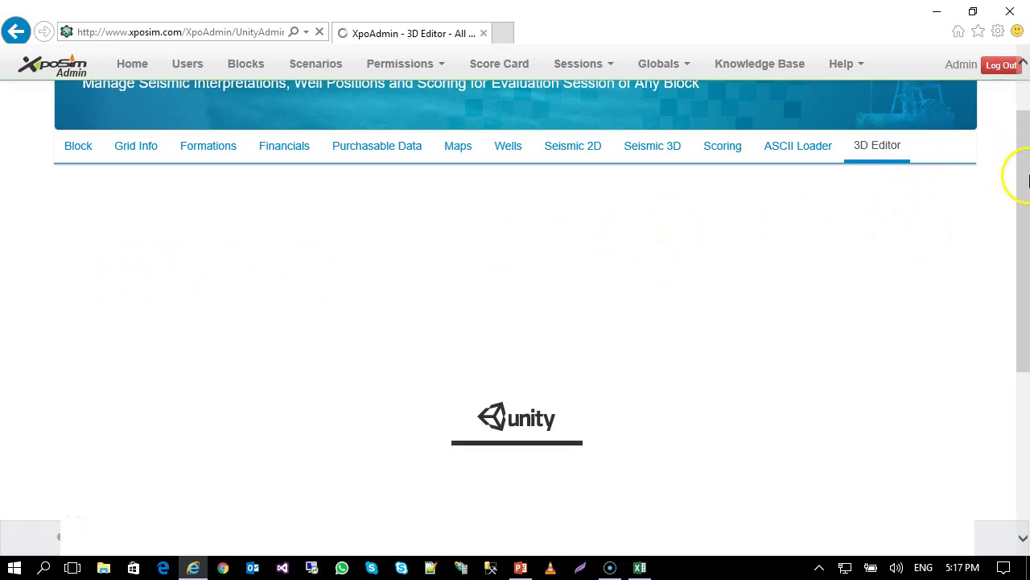
Cycle the block selector past F3 North Sea back to TeapotDome and load its 3D scene.
drag(1028, 181, 1027, 283)
drag(1016, 348, 1012, 140)
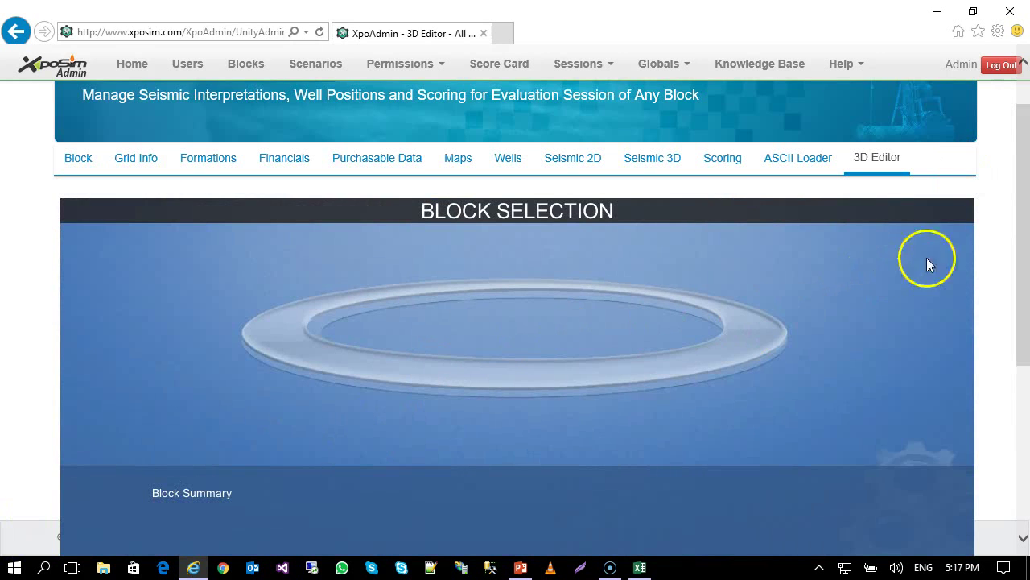
drag(1027, 249, 1016, 351)
mouse_move(87, 481)
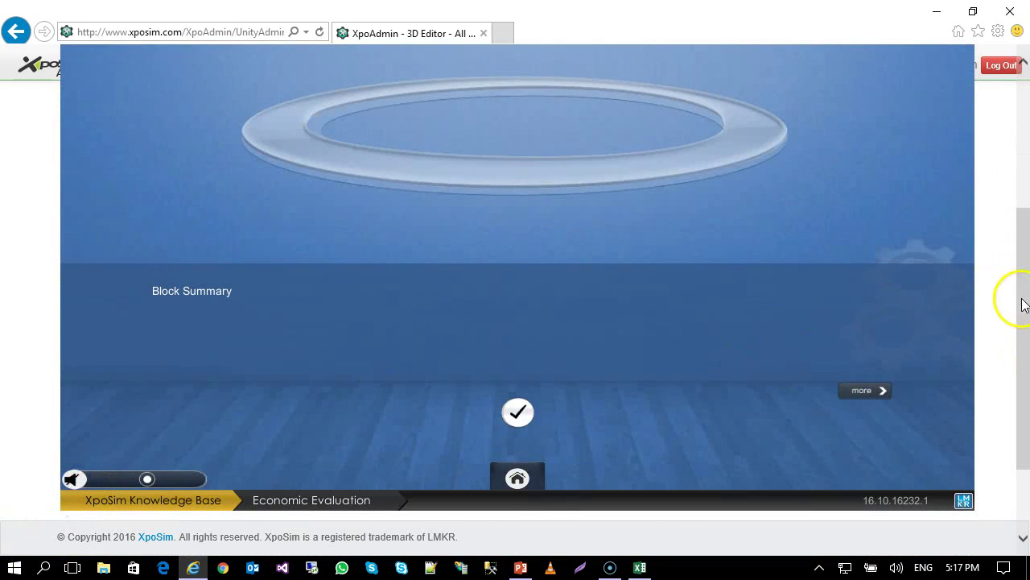
mouse_move(1023, 254)
mouse_down()
mouse_move(1020, 202)
mouse_move(1027, 252)
mouse_move(1014, 242)
mouse_up()
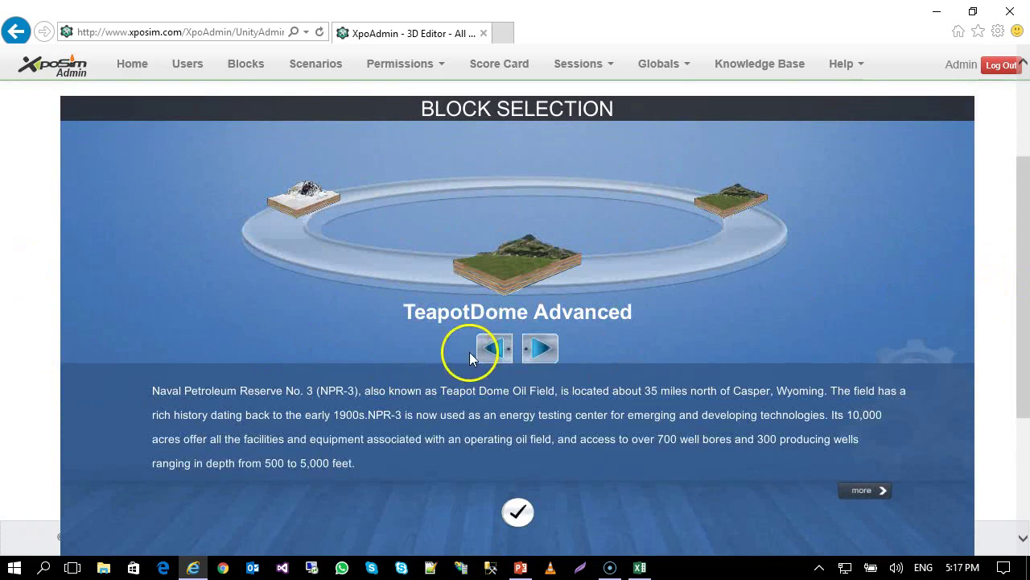
click(495, 354)
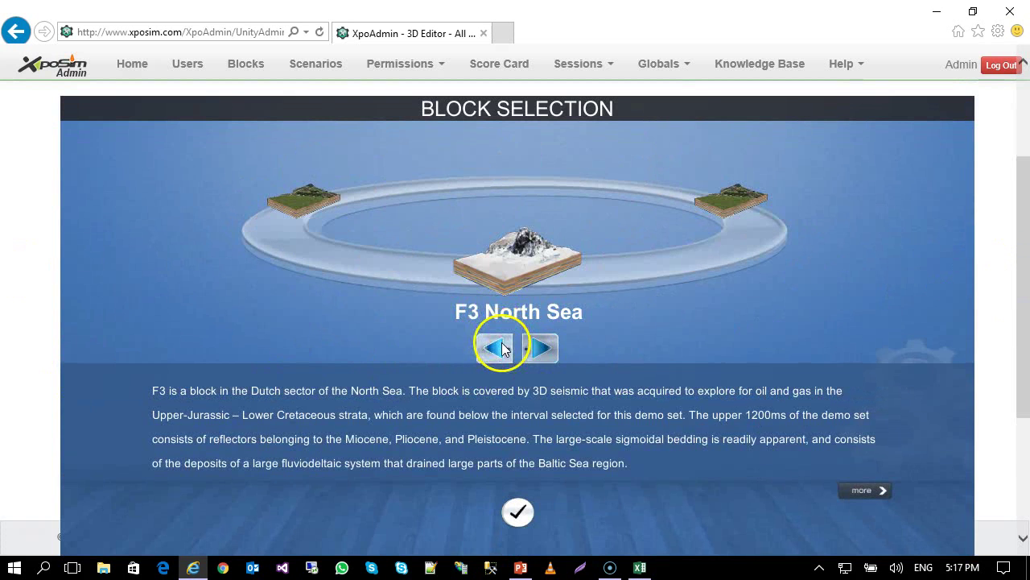
drag(1019, 276, 1012, 315)
click(491, 375)
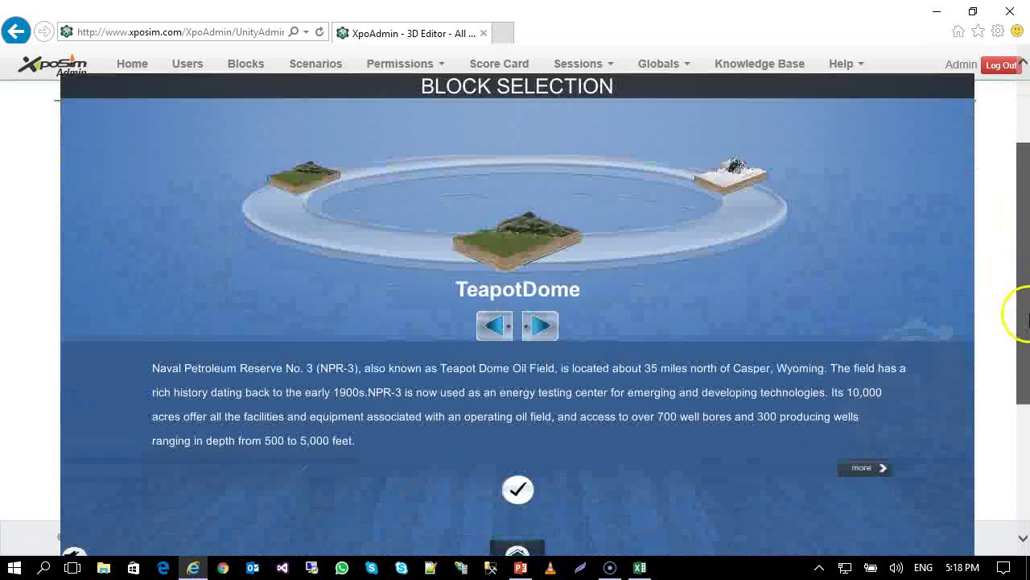
click(516, 485)
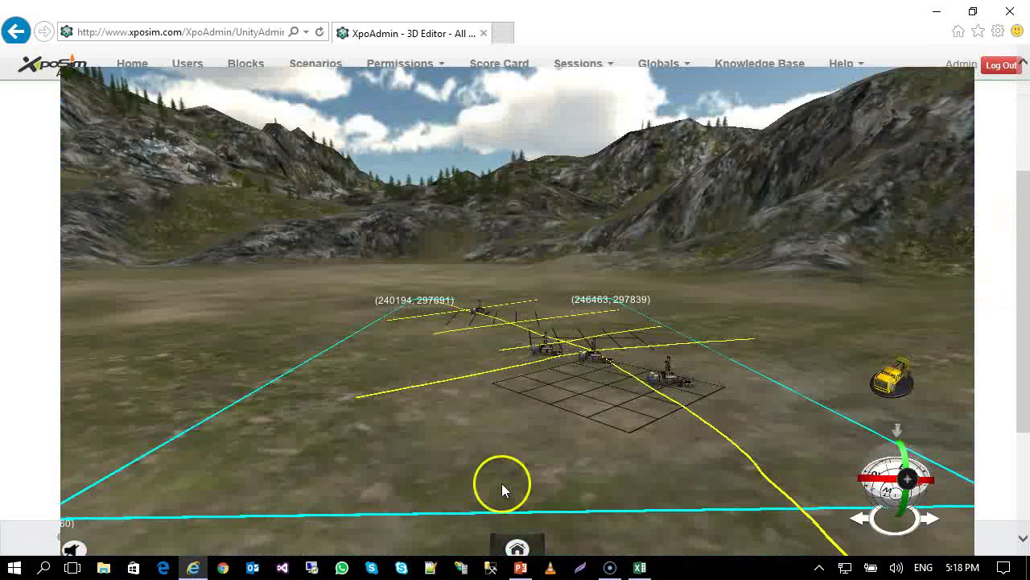
Inspect the 3D survey's details, try a different Score, then cancel without saving.
click(572, 380)
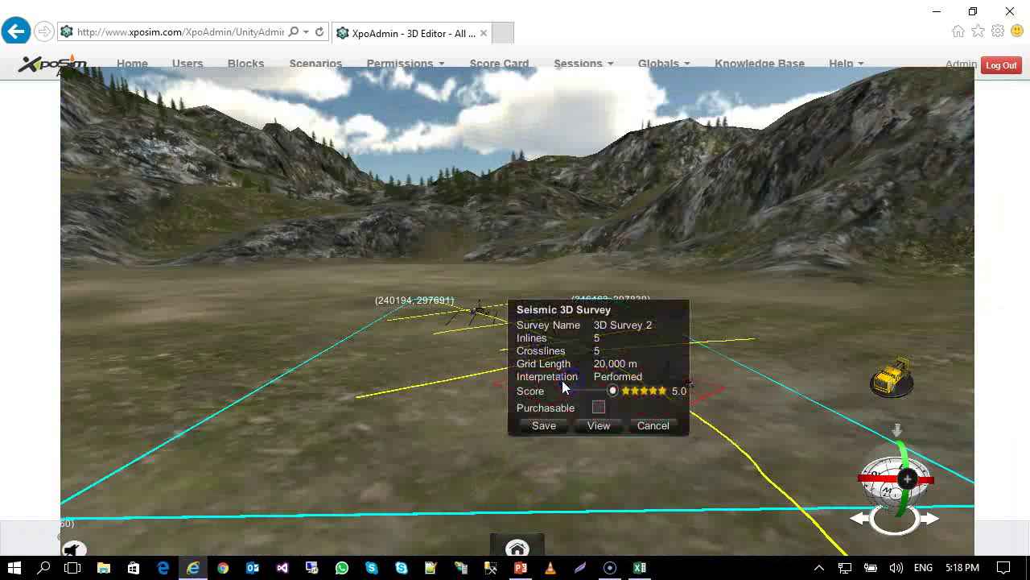
drag(585, 331, 513, 341)
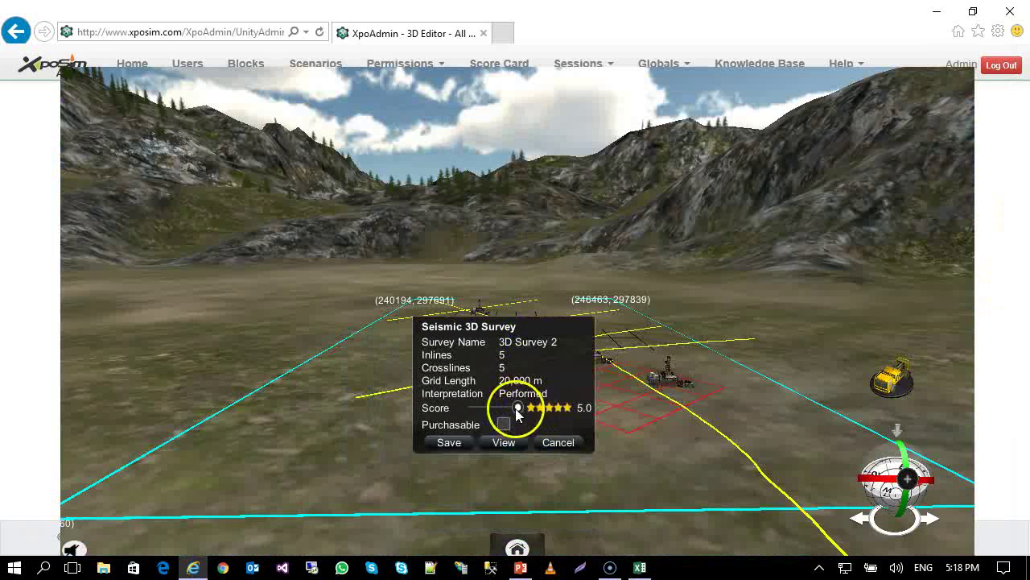
mouse_move(516, 408)
mouse_down()
mouse_move(483, 409)
mouse_move(522, 409)
mouse_up()
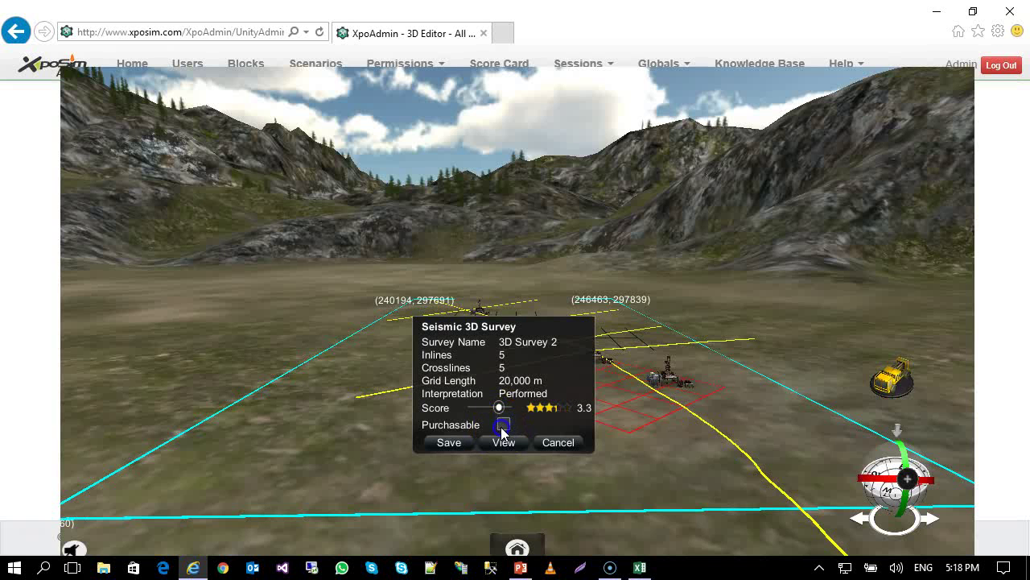
click(551, 442)
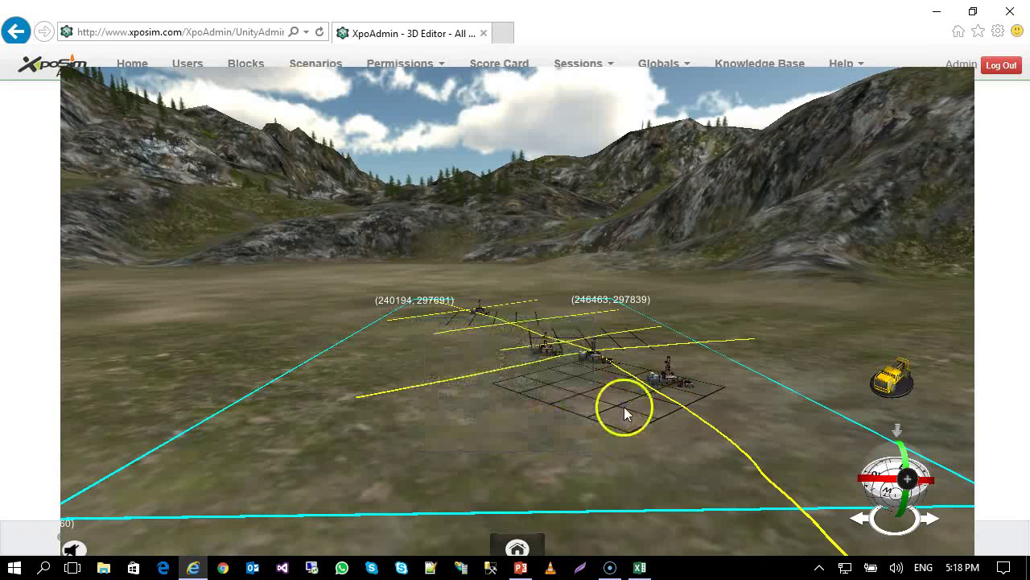
Check Prospect Well 1 without moving it, then open the 3D Survey 2 seismic viewer.
click(667, 368)
click(666, 368)
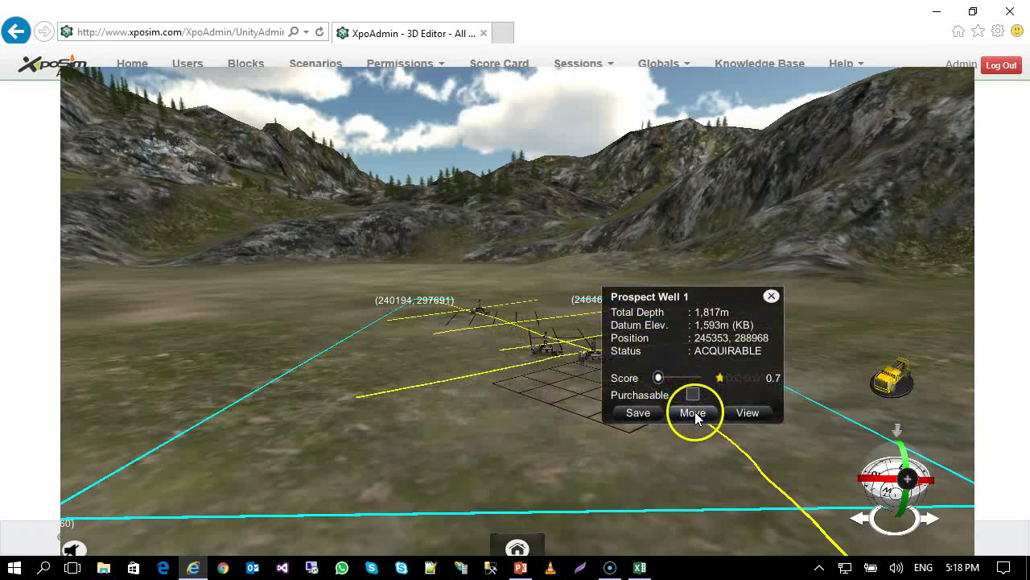
click(693, 412)
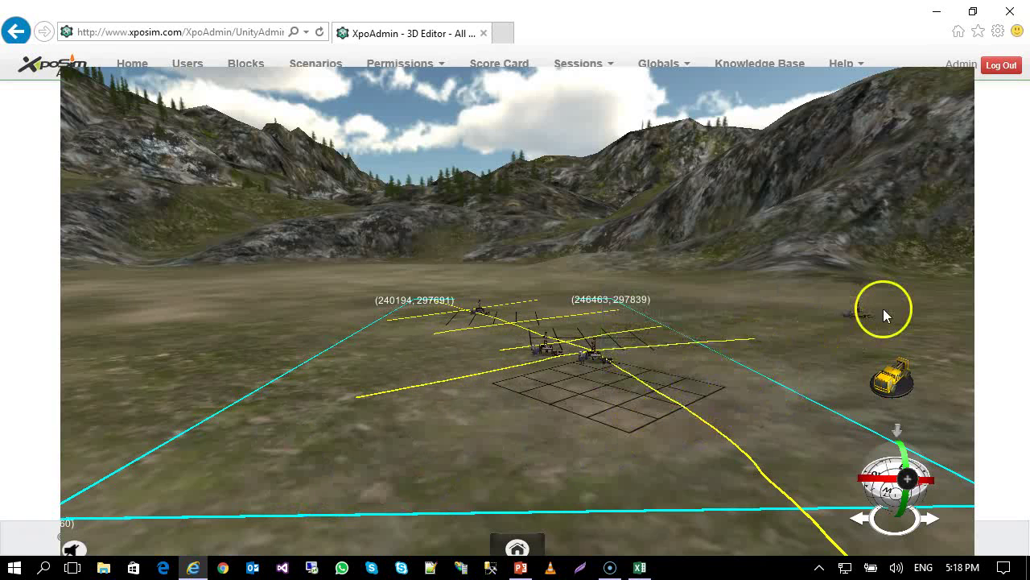
click(842, 334)
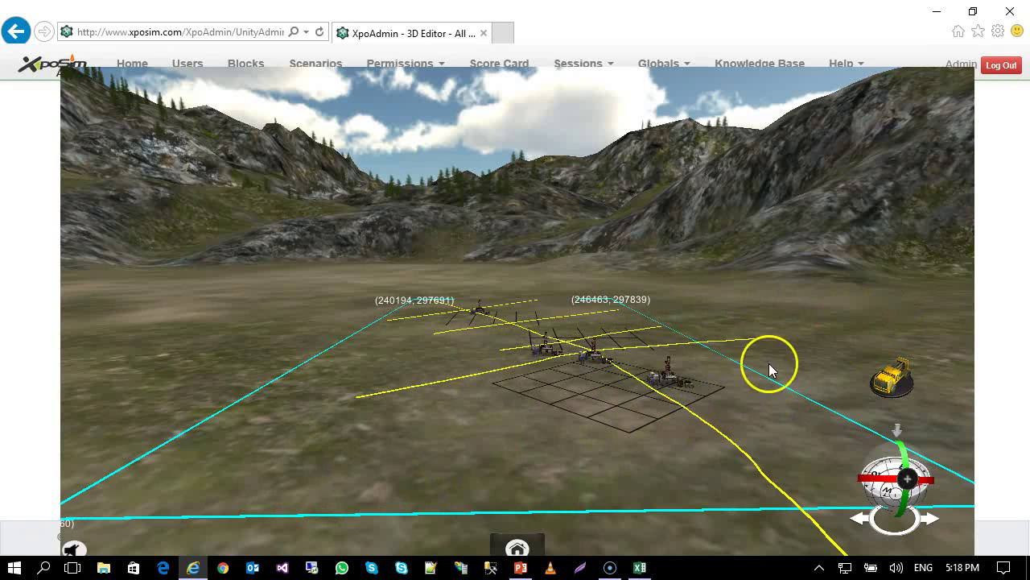
scroll(552, 343, up, 4)
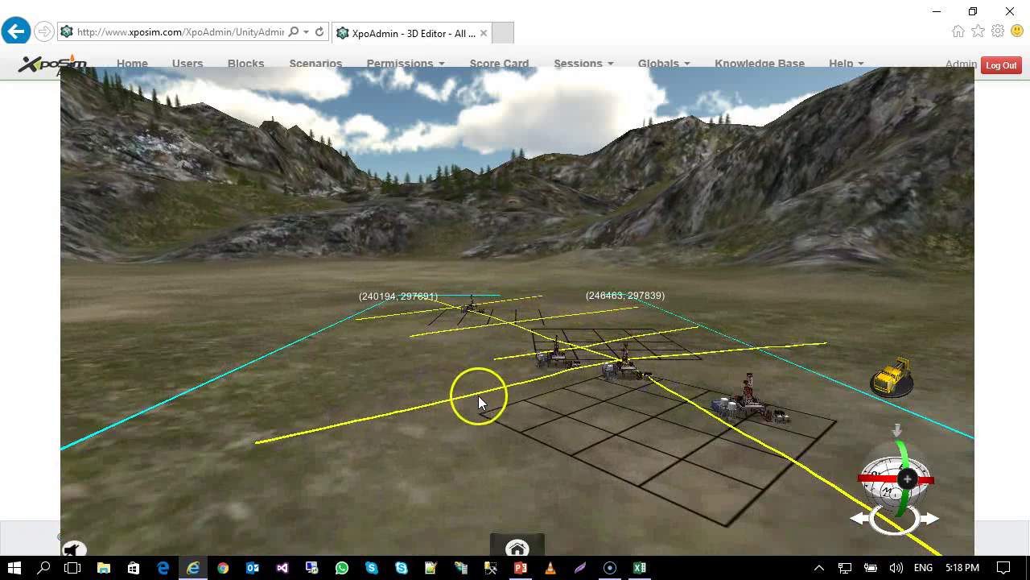
click(610, 418)
click(622, 466)
click(647, 415)
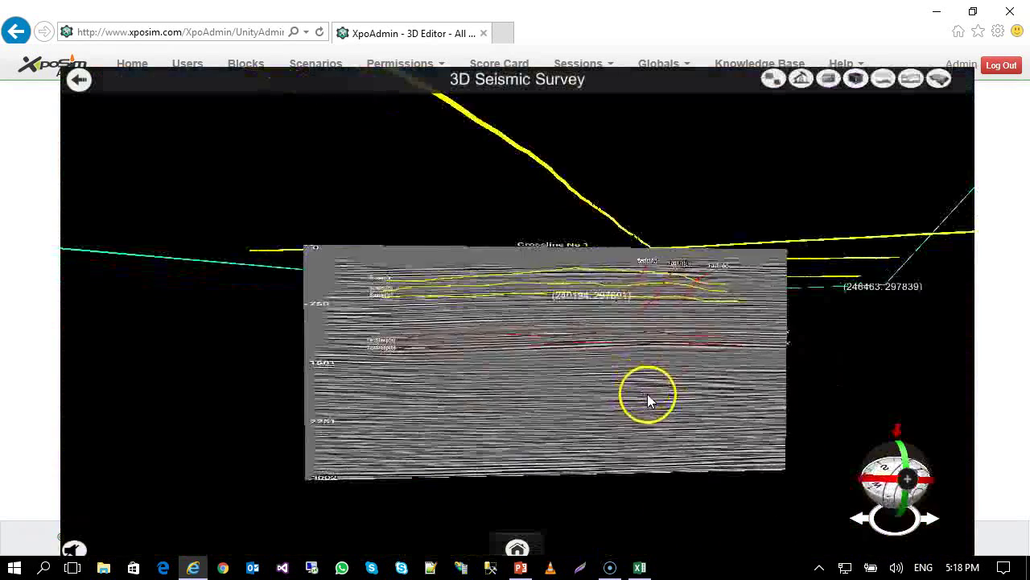
mouse_move(508, 295)
mouse_down()
mouse_move(509, 251)
mouse_move(517, 315)
mouse_move(533, 310)
mouse_up()
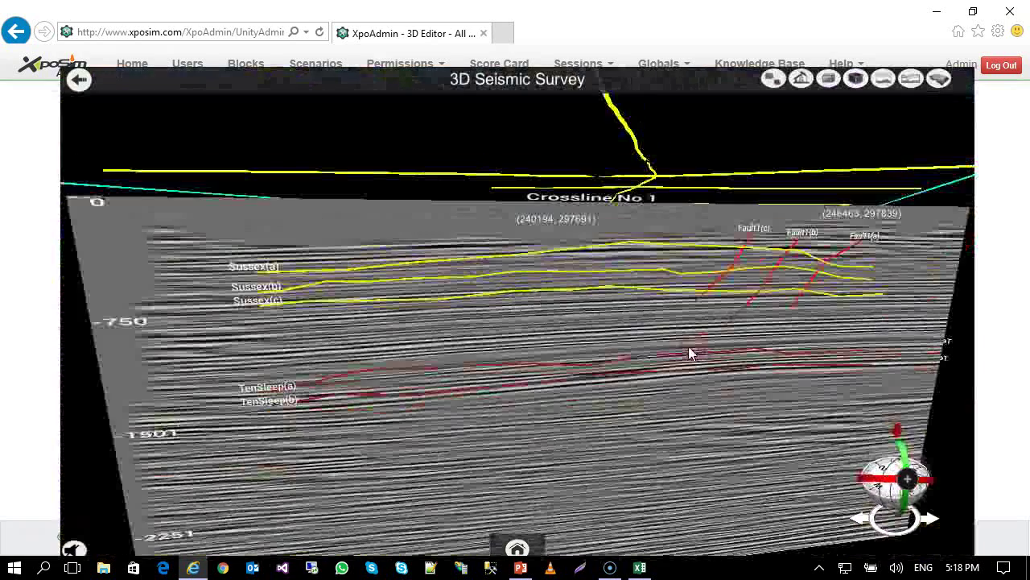
drag(689, 352, 697, 254)
mouse_move(724, 291)
mouse_down()
mouse_move(697, 281)
mouse_move(697, 269)
mouse_move(732, 299)
mouse_up()
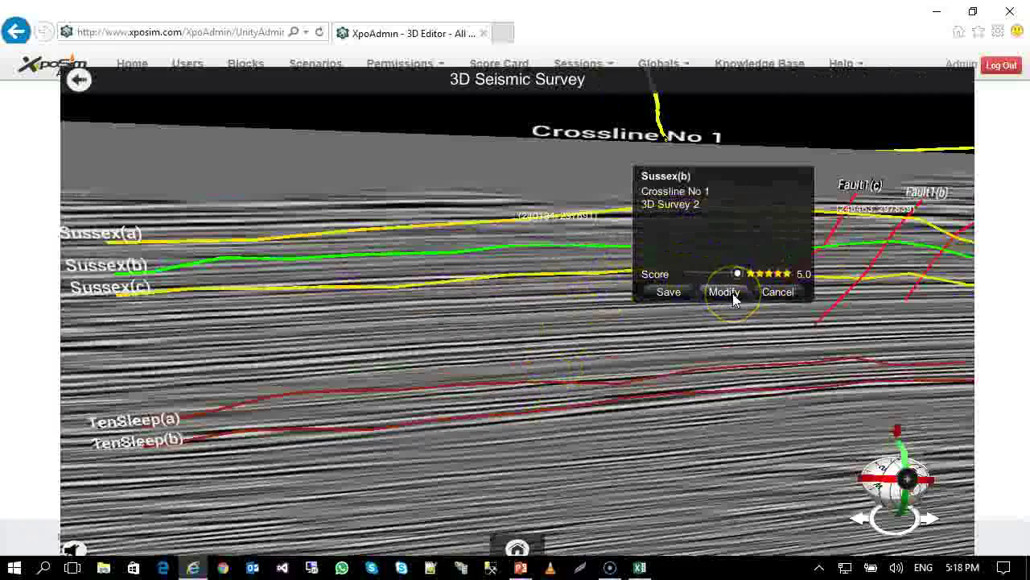
click(734, 298)
mouse_move(819, 322)
mouse_down()
mouse_move(545, 301)
mouse_move(610, 246)
mouse_move(764, 395)
mouse_move(896, 380)
mouse_up()
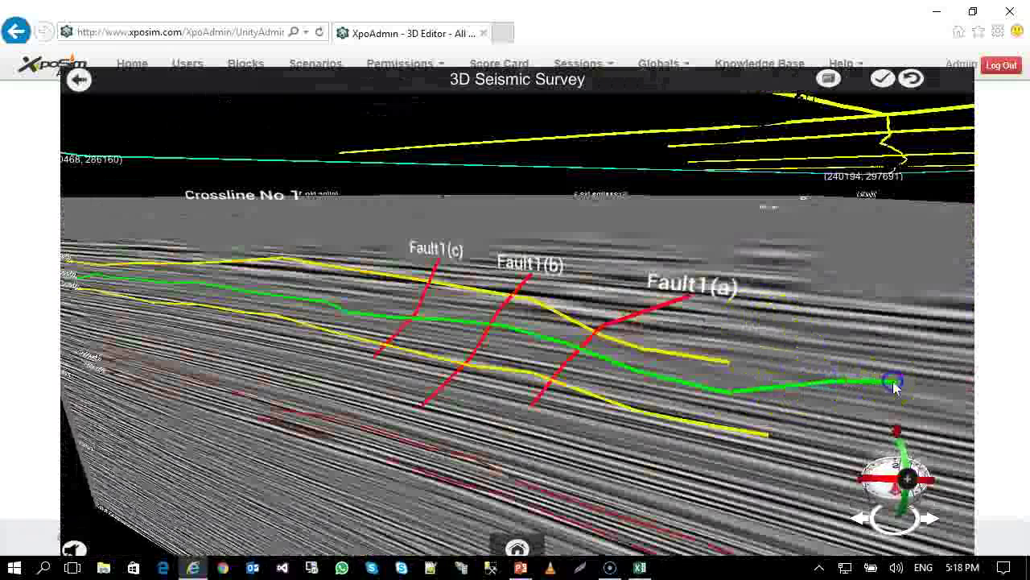
click(912, 88)
click(913, 89)
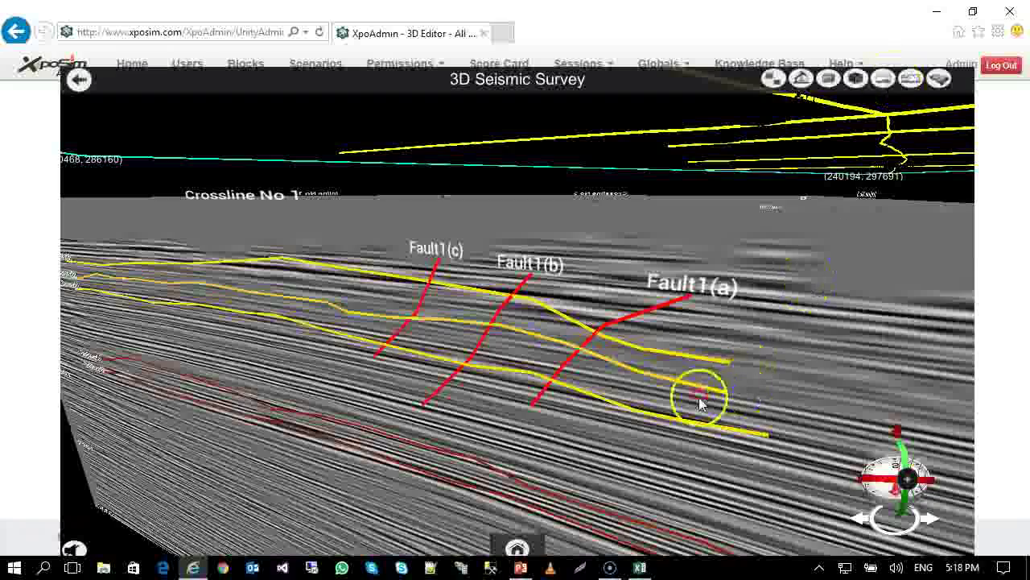
drag(697, 403, 672, 341)
click(56, 72)
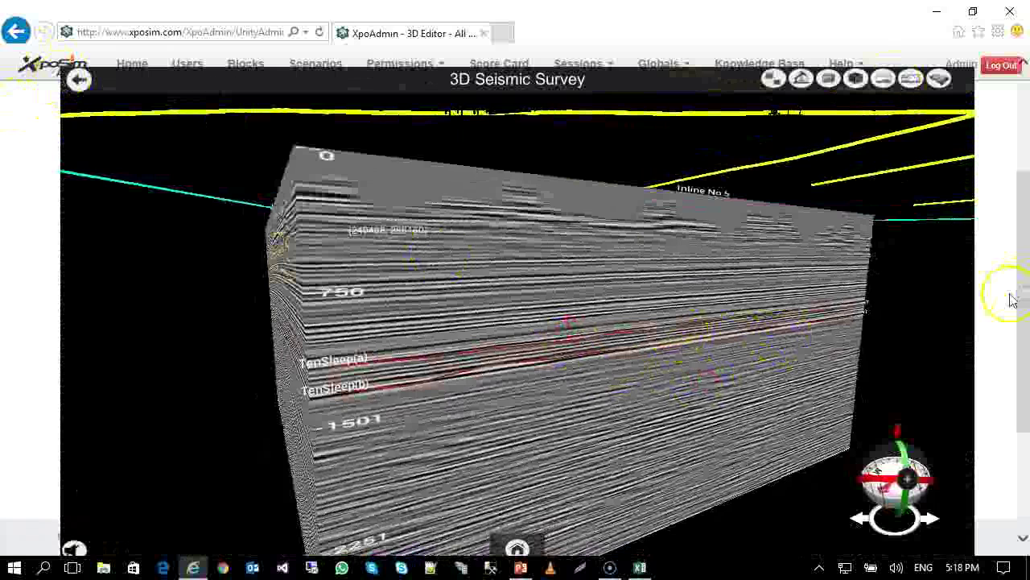
drag(1028, 259, 1016, 222)
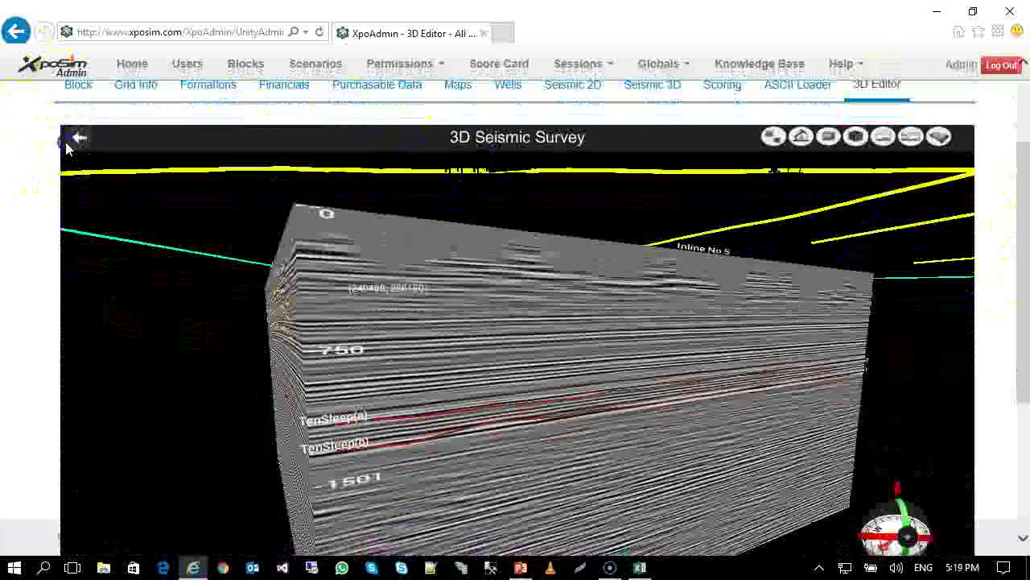
click(78, 137)
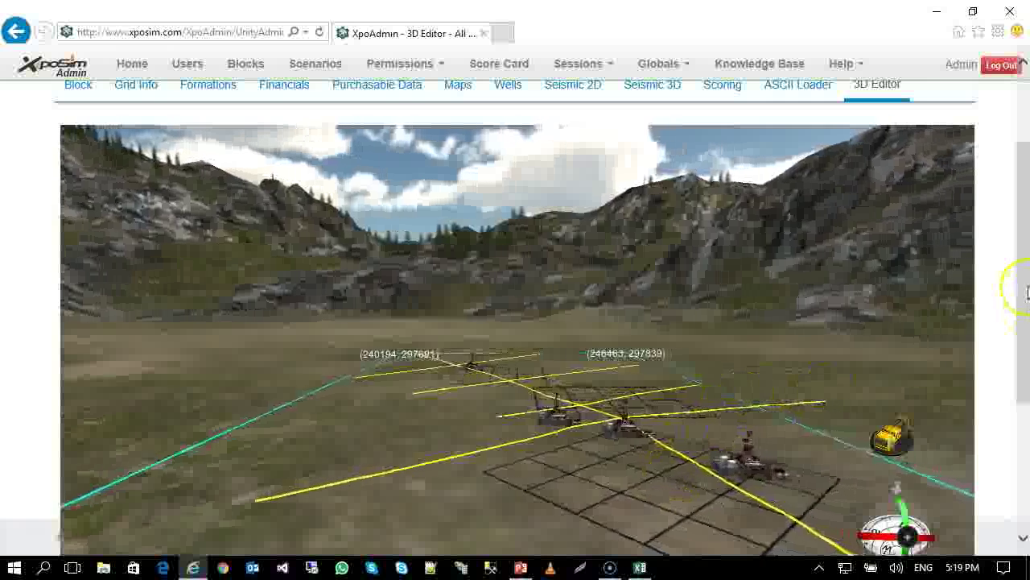
drag(1026, 282, 1023, 206)
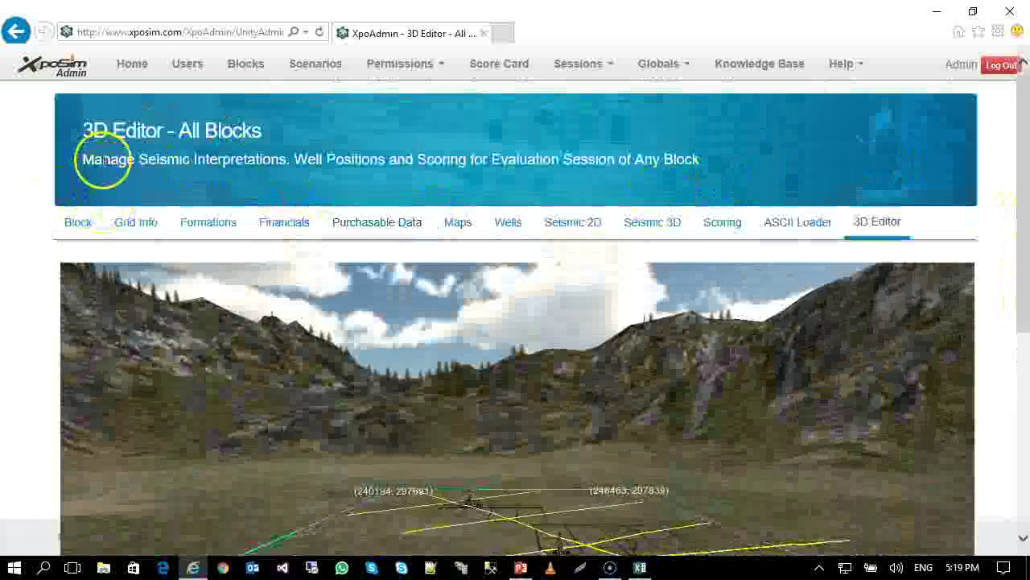
click(71, 228)
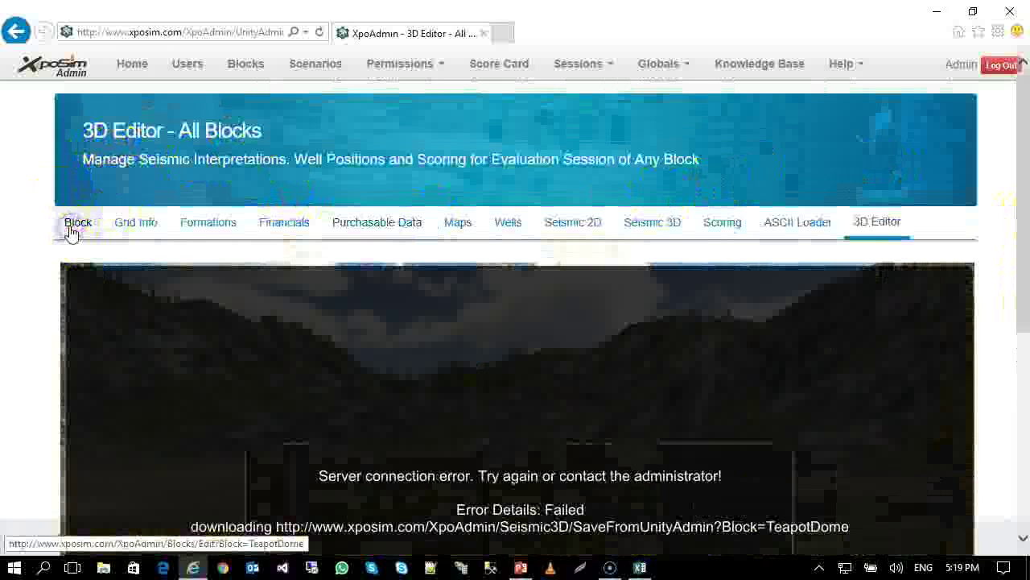
click(143, 66)
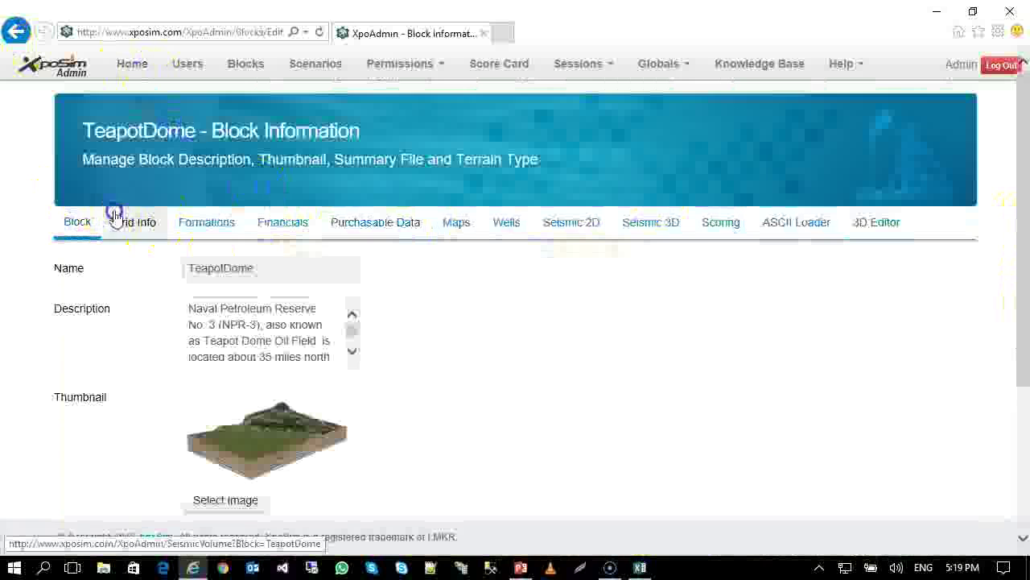
scroll(105, 224, down, 3)
scroll(105, 224, up, 3)
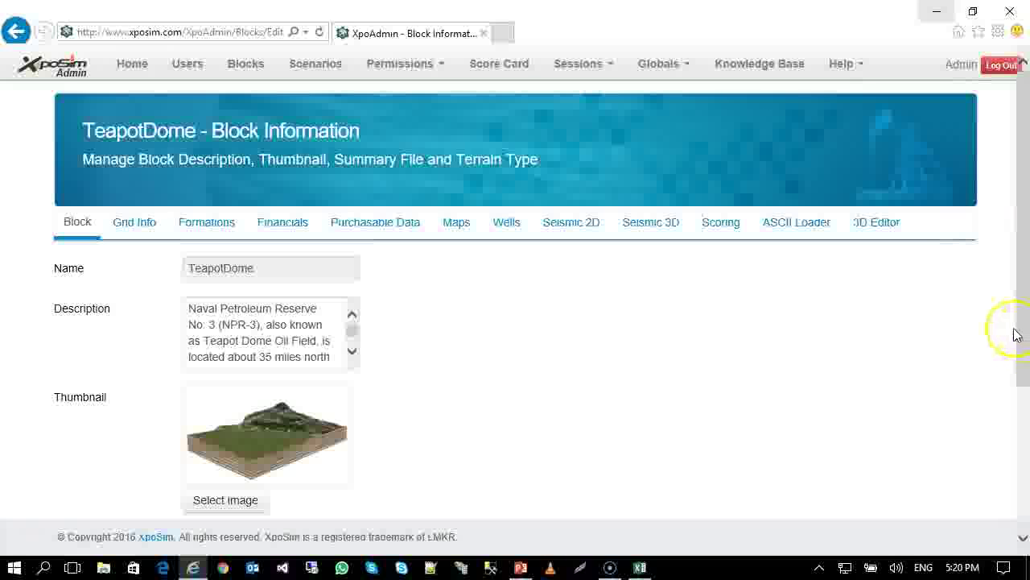
drag(1028, 333, 1026, 362)
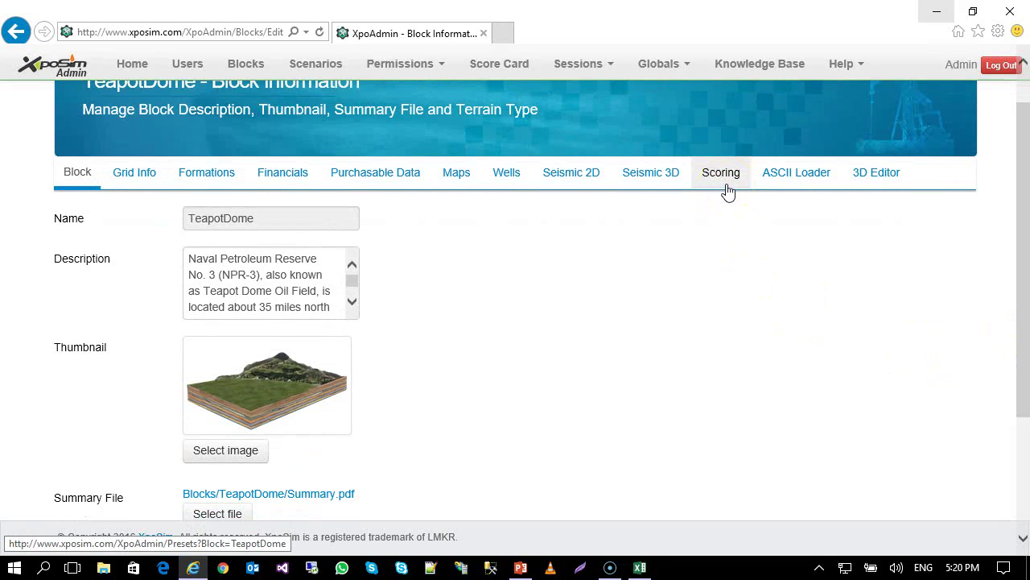
drag(1019, 218, 1025, 187)
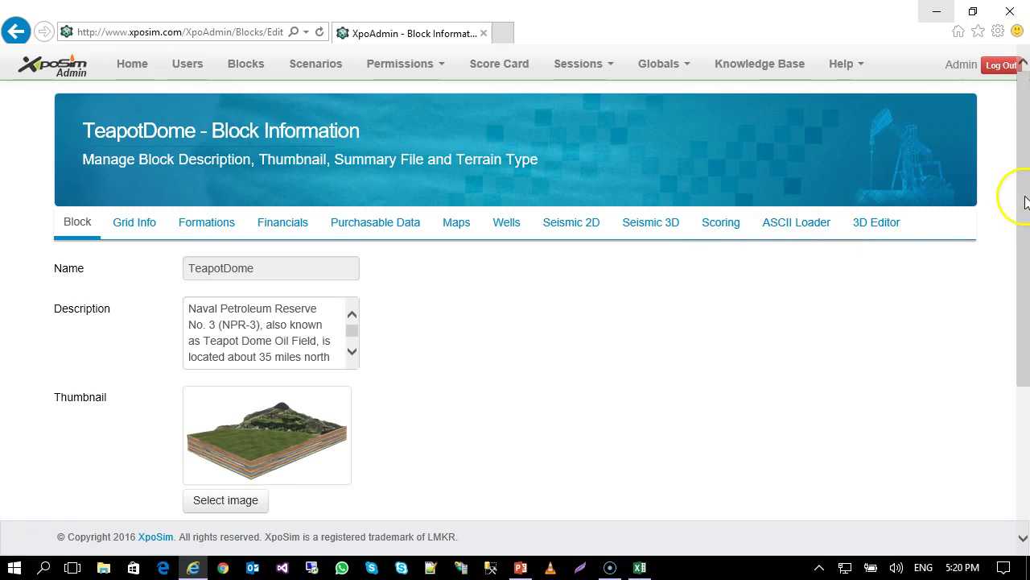
drag(1026, 199, 1026, 176)
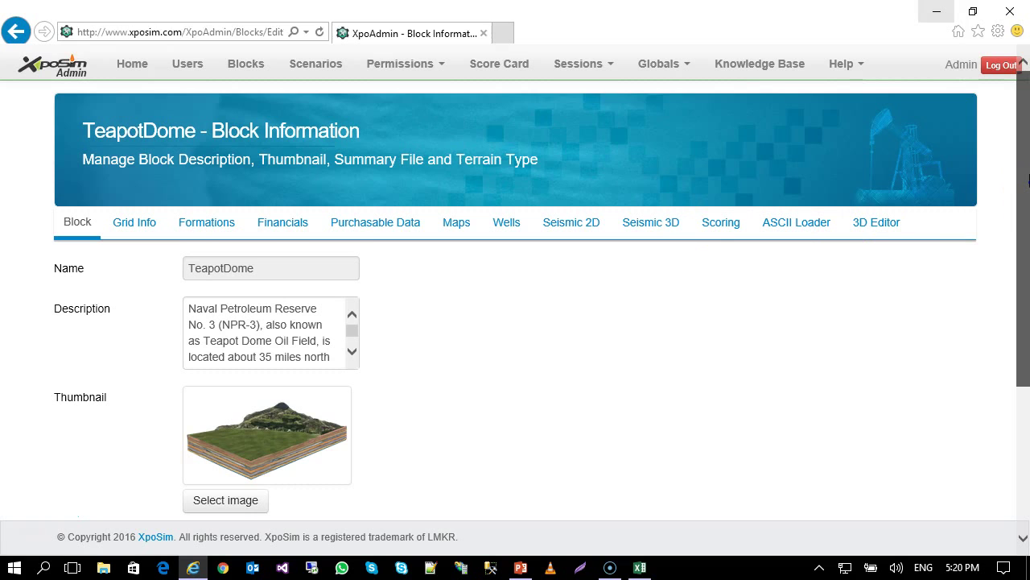
drag(1028, 181, 1006, 186)
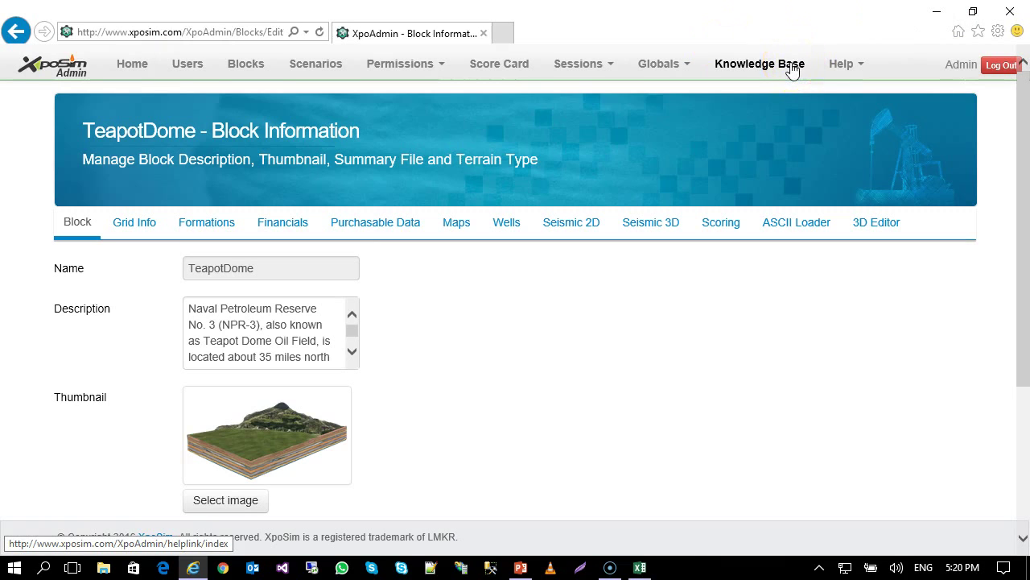
Browse the XpoSim Knowledge Base tree of help topics grouped by phase.
click(761, 69)
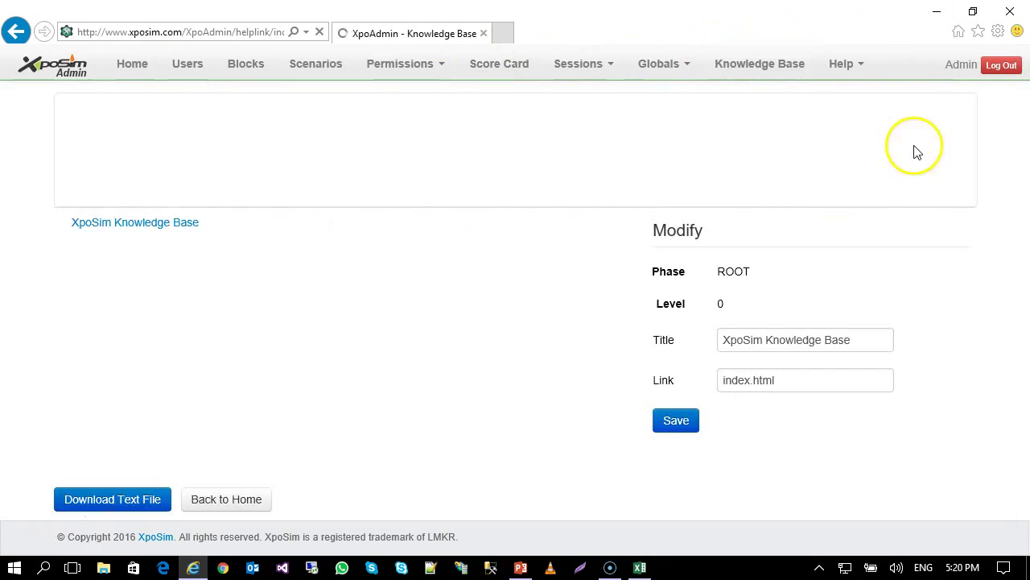
scroll(590, 305, down, 2)
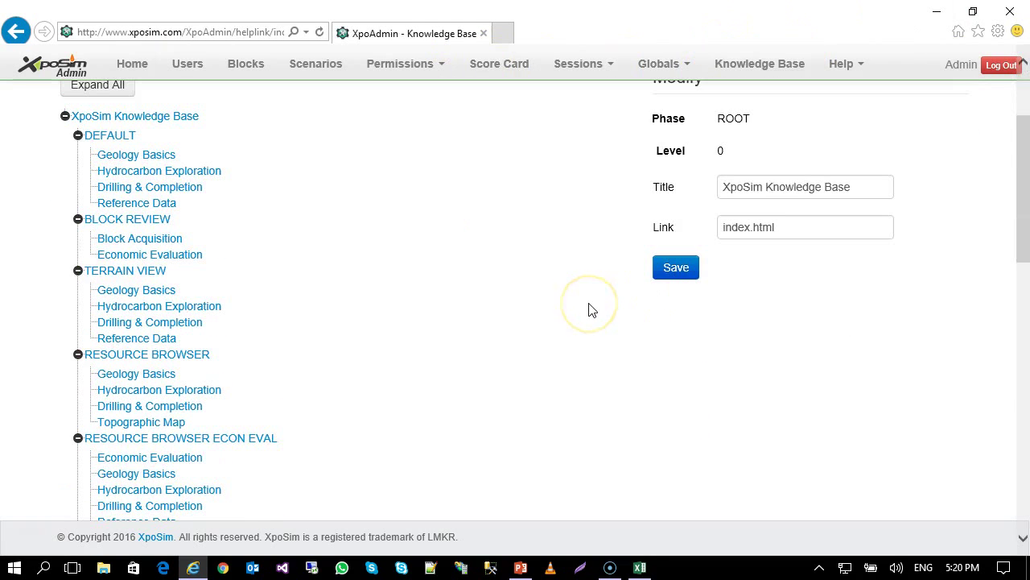
scroll(576, 330, up, 1)
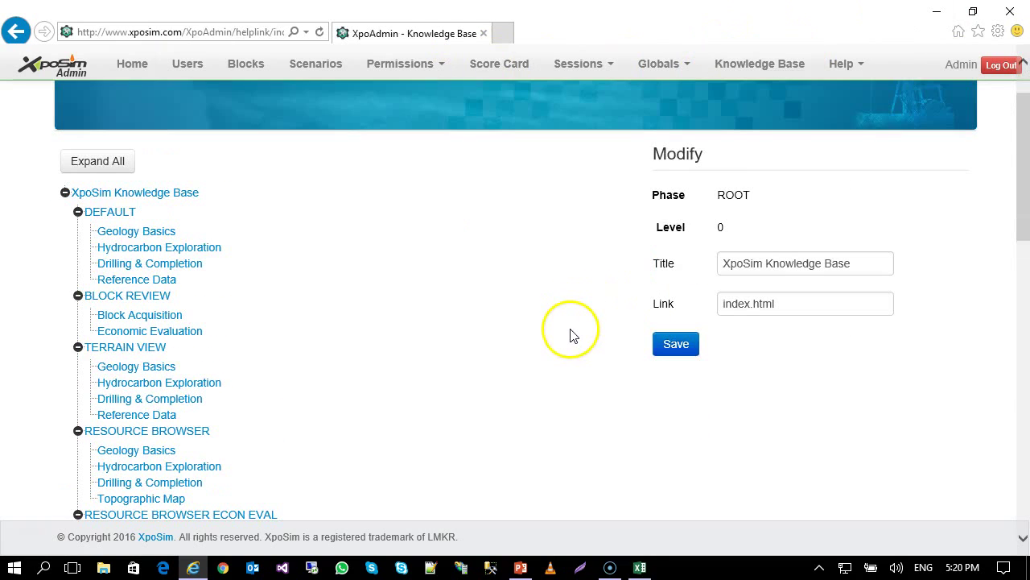
scroll(572, 338, down, 1)
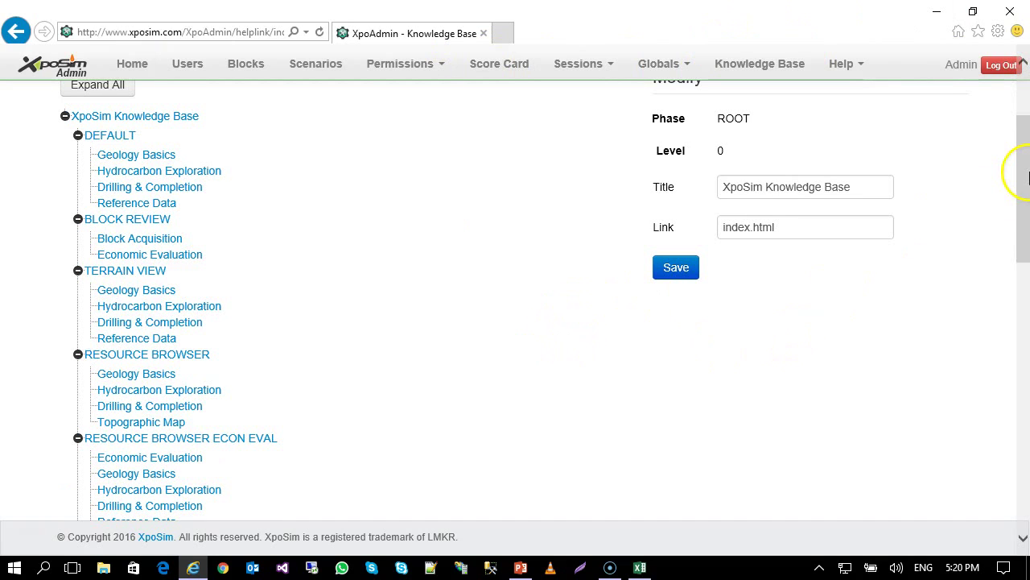
drag(1027, 177, 1023, 188)
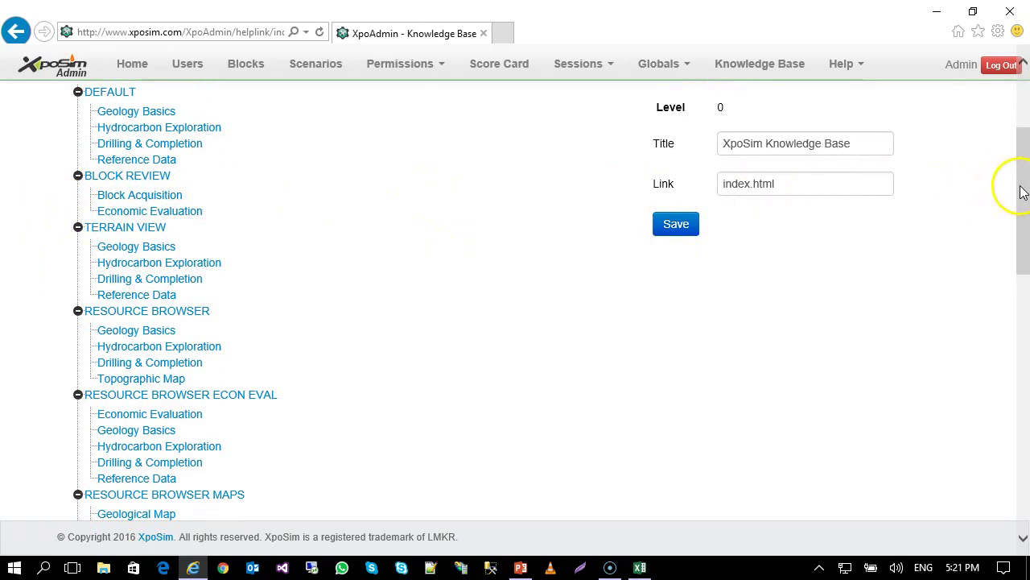
Launch the XpoSim client from the desktop and log in with the domain user name and password.
click(939, 13)
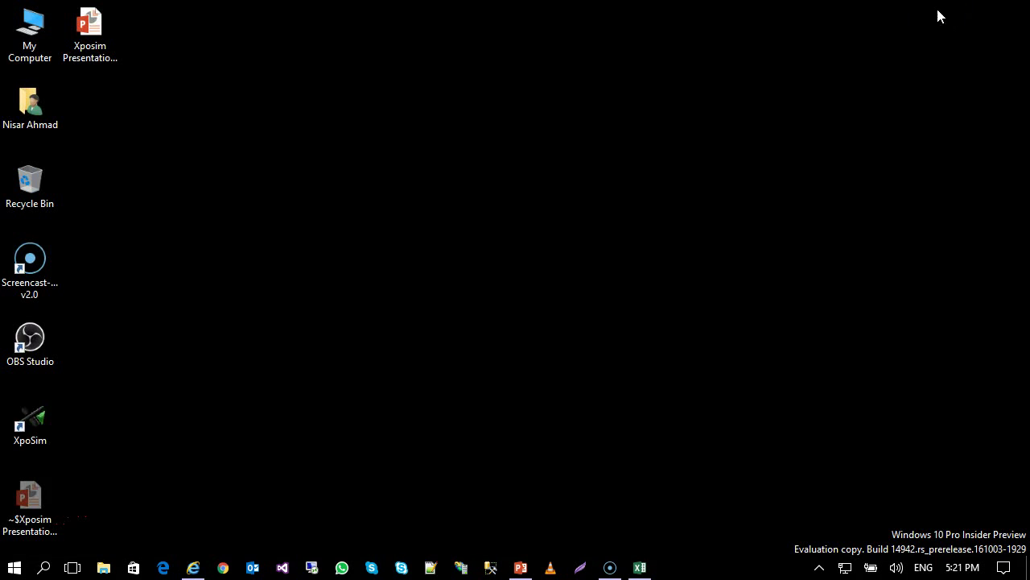
double_click(52, 412)
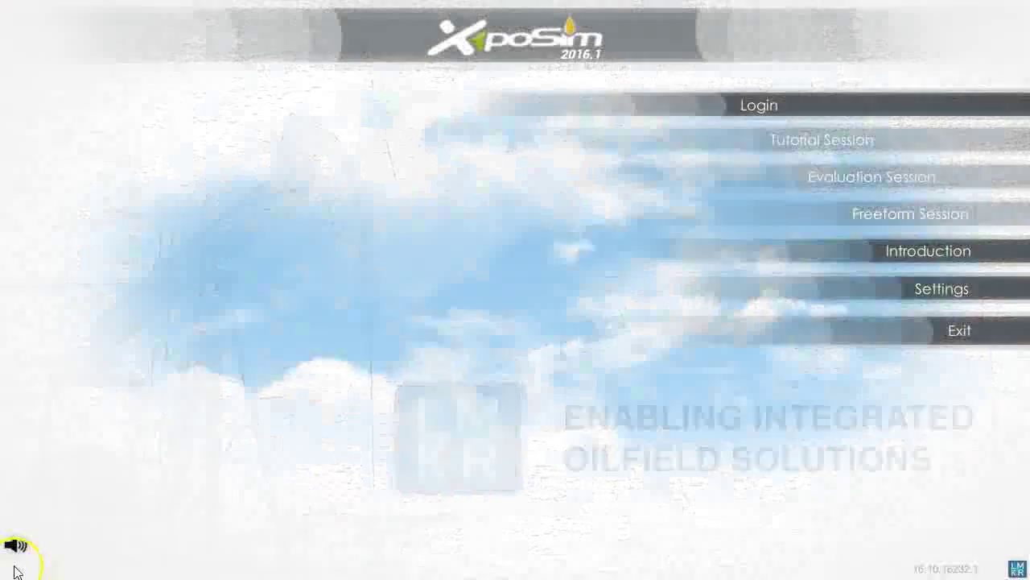
click(918, 108)
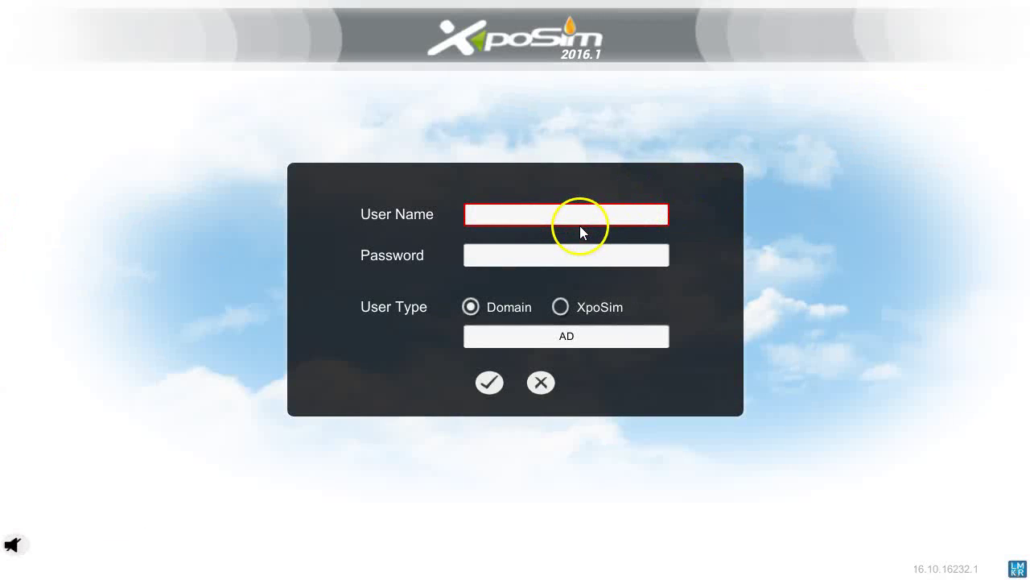
click(569, 218)
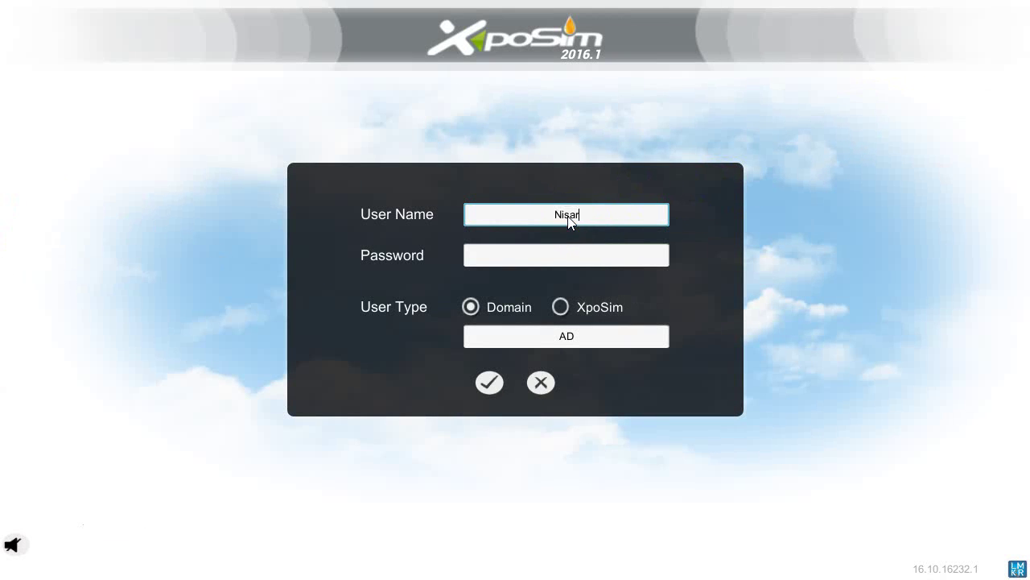
key(Tab)
text(***)
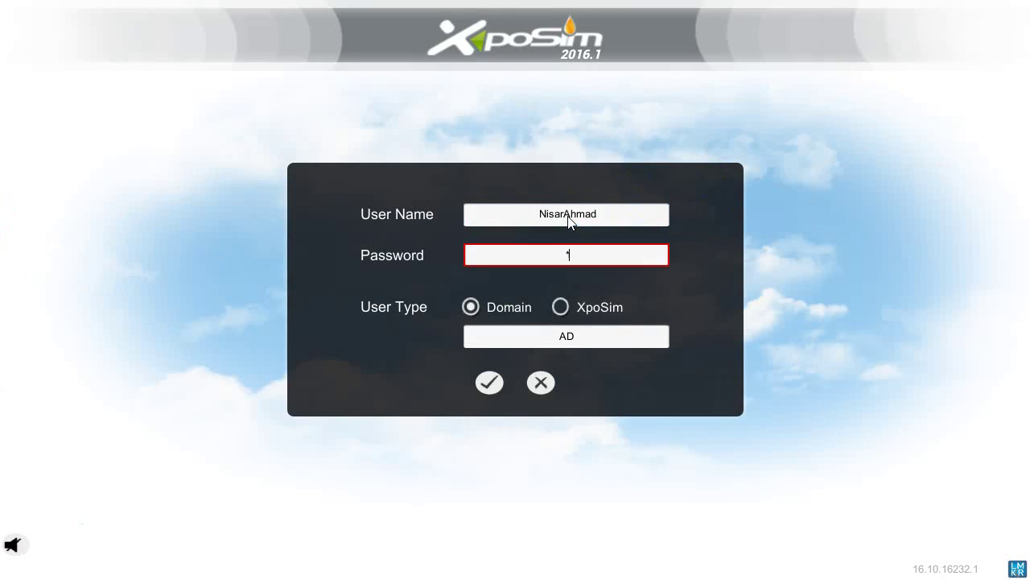
text(********)
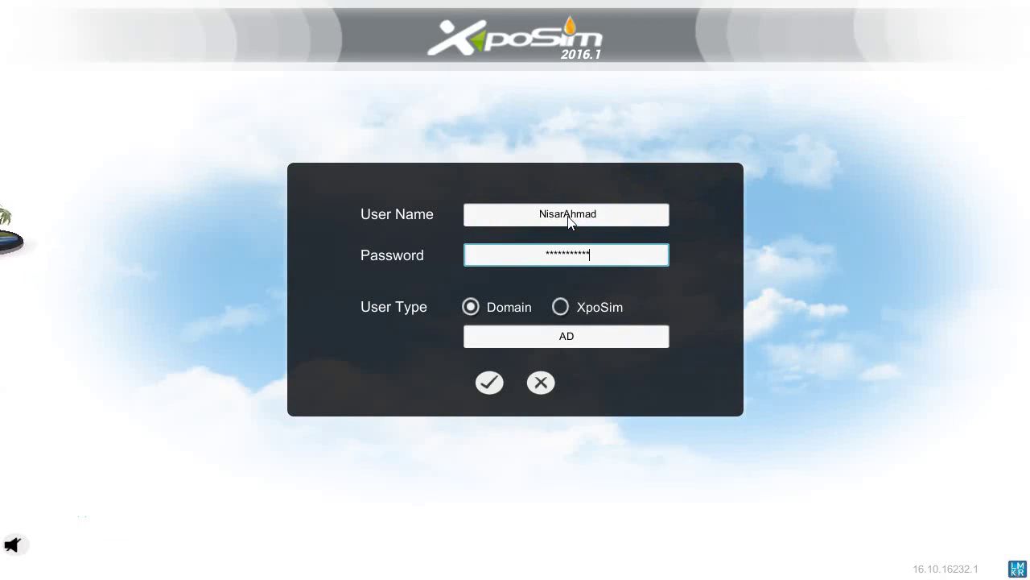
click(487, 387)
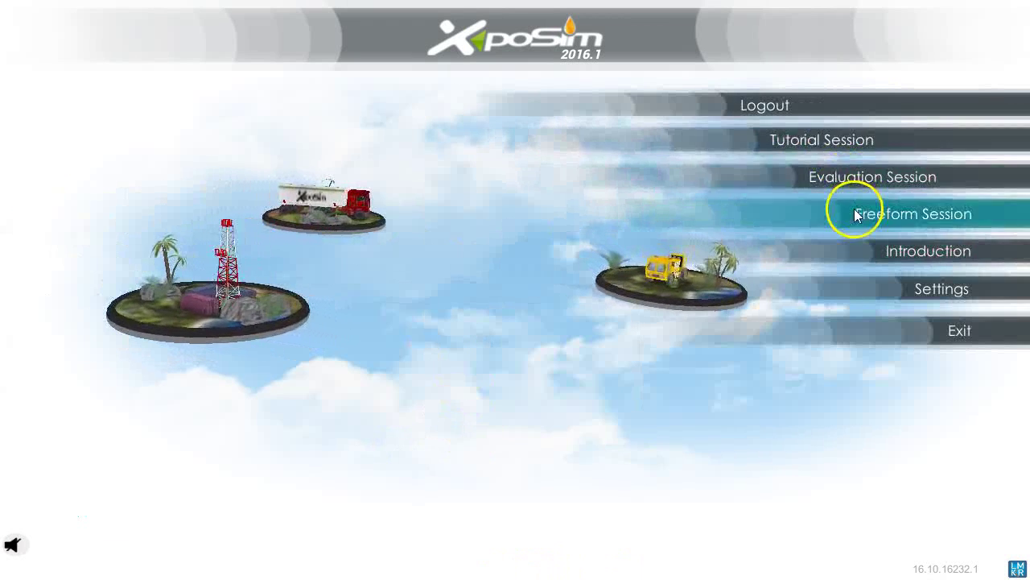
Start a Freeform session, continue to TeapotDome Scenario 1, and open the Knowledge Base link.
click(849, 212)
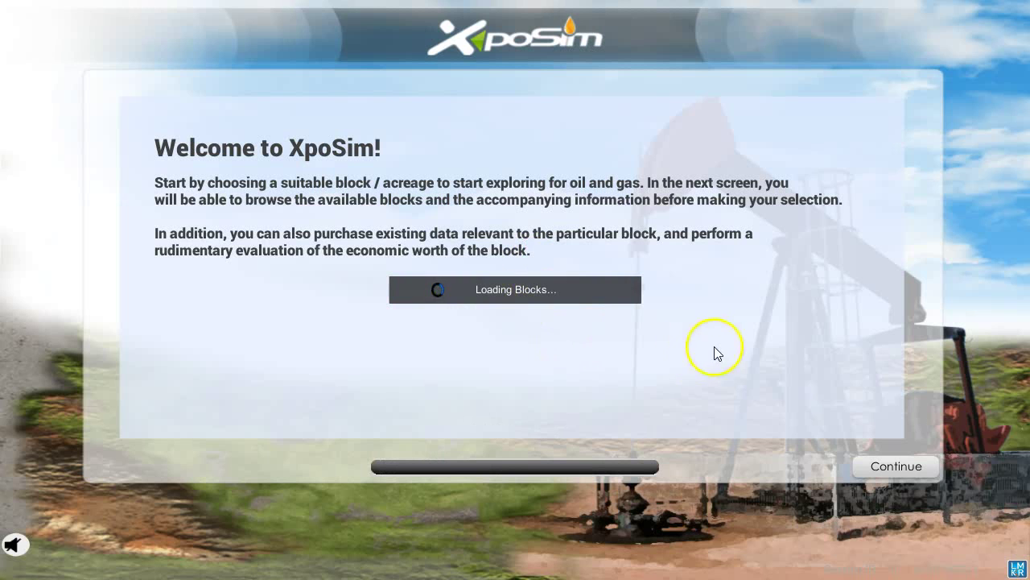
click(916, 471)
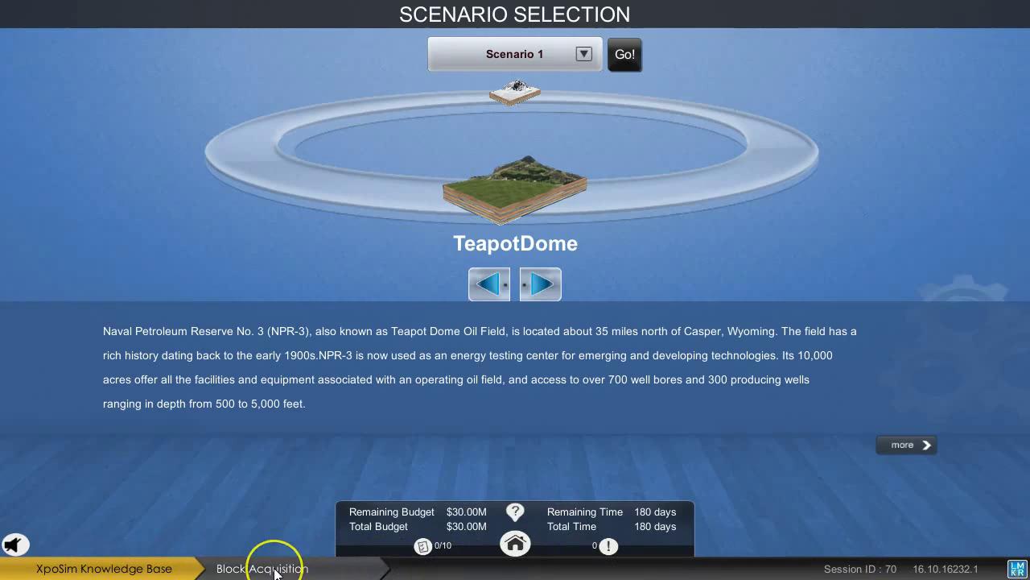
click(254, 568)
Open the Block Acquisition help in the browser and scroll down to Drilling and Completion.
click(489, 346)
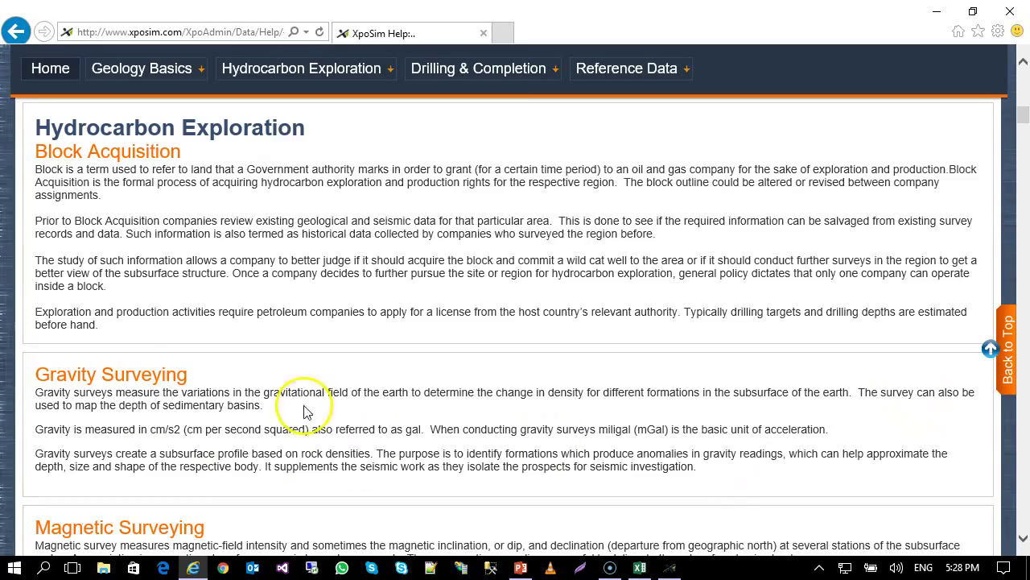
scroll(357, 444, down, 7)
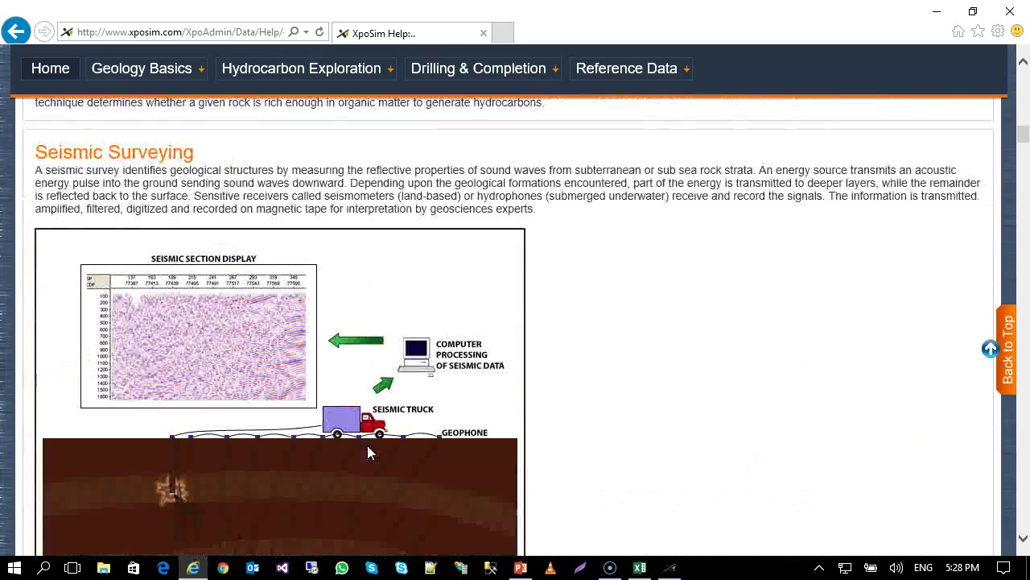
scroll(367, 445, down, 4)
scroll(367, 451, down, 10)
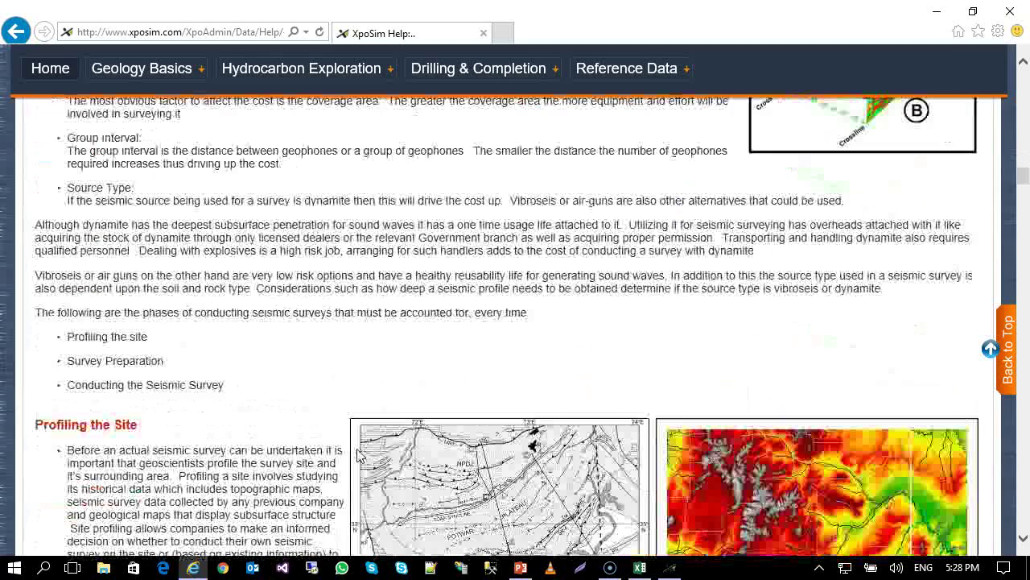
scroll(358, 454, down, 3)
scroll(452, 433, down, 2)
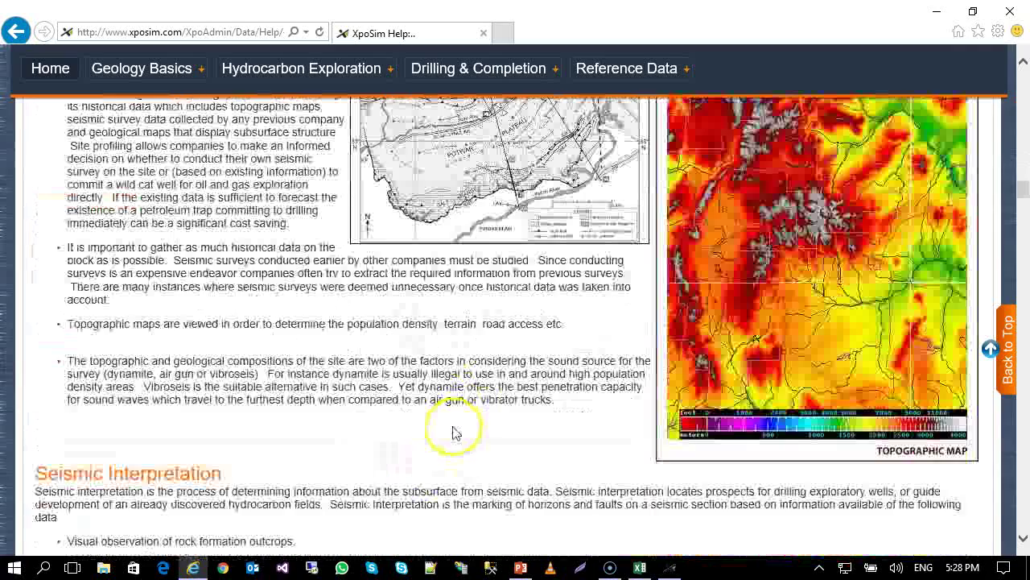
scroll(451, 431, down, 8)
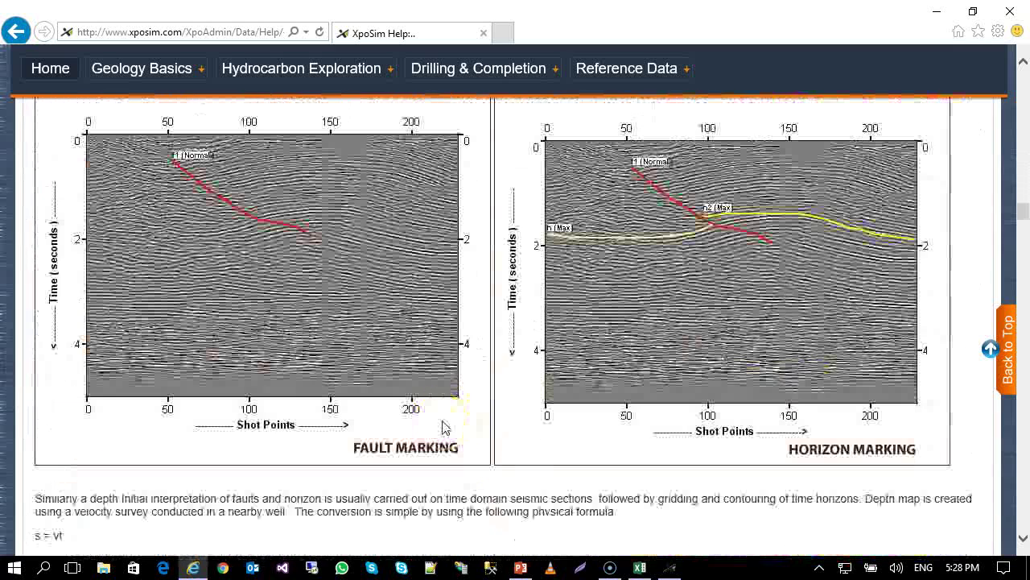
scroll(445, 428, down, 9)
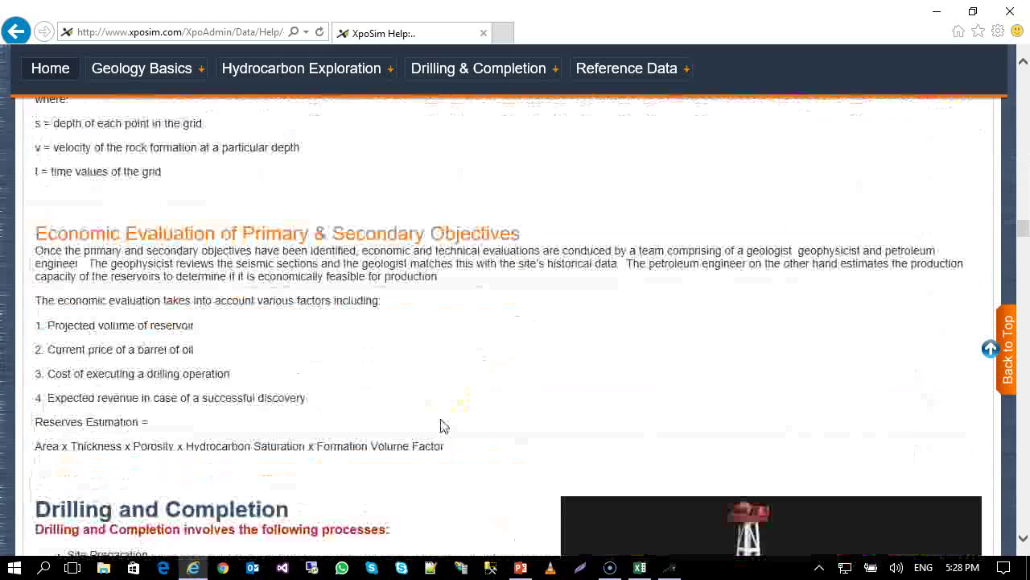